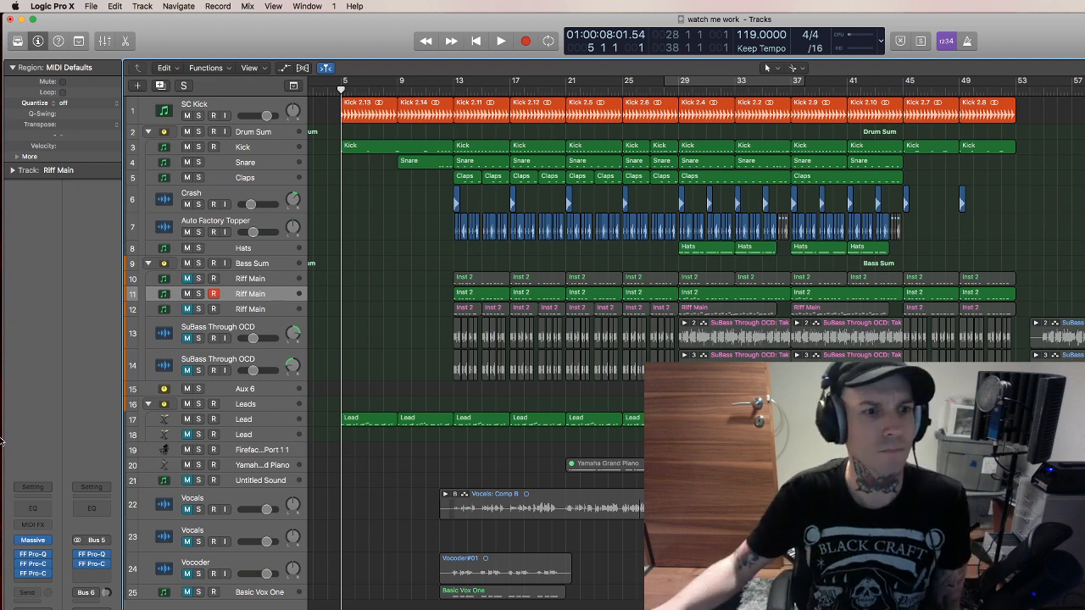
Switch to Firefox and check the live stream's analytics in YouTube Studio.
mouse_move(3, 441)
click(22, 280)
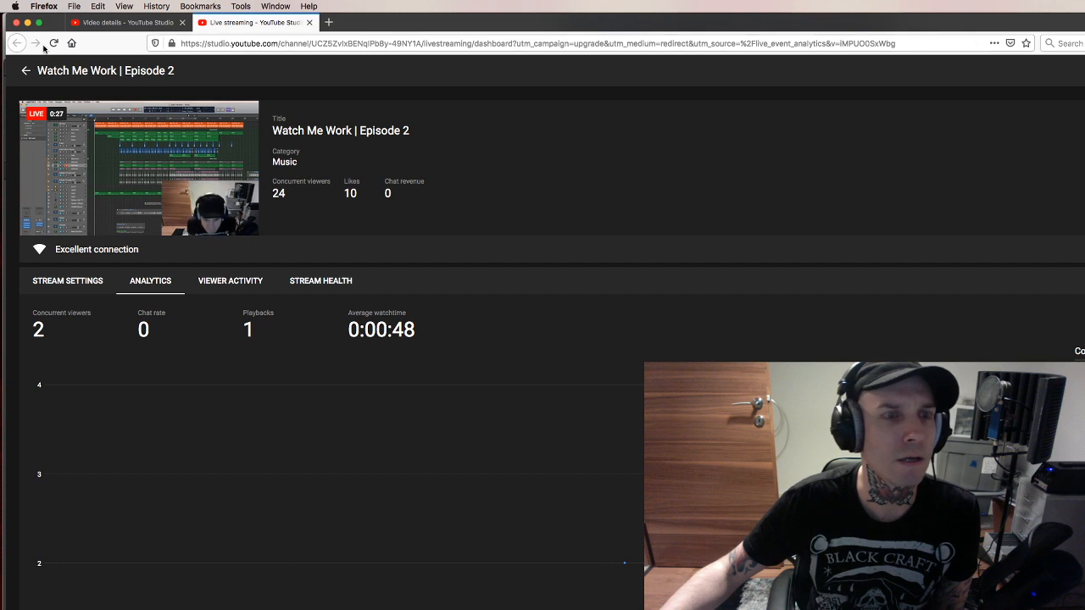
mouse_move(221, 230)
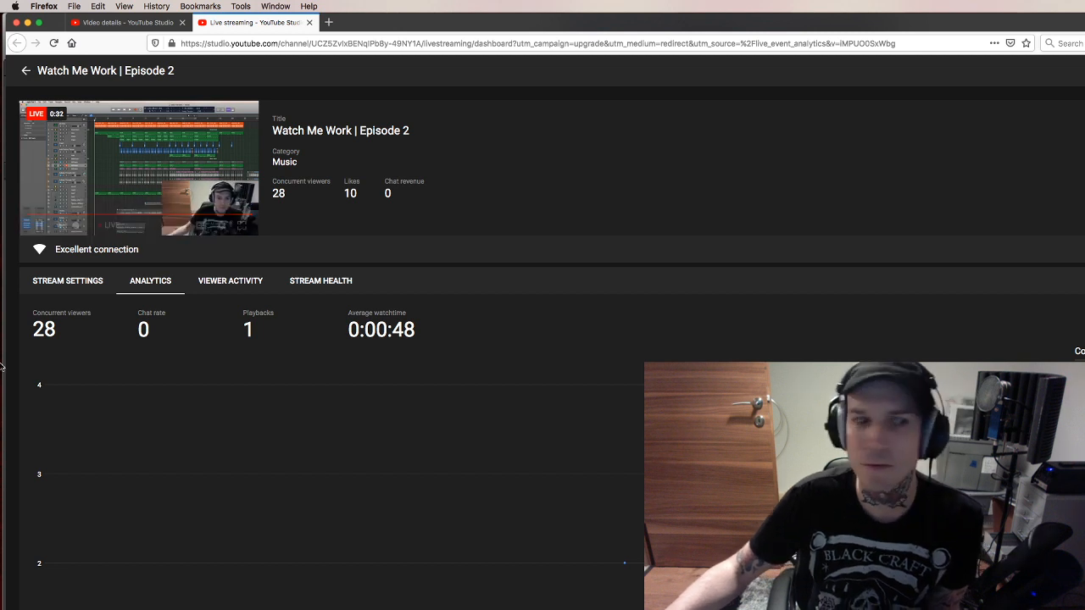
mouse_move(2, 496)
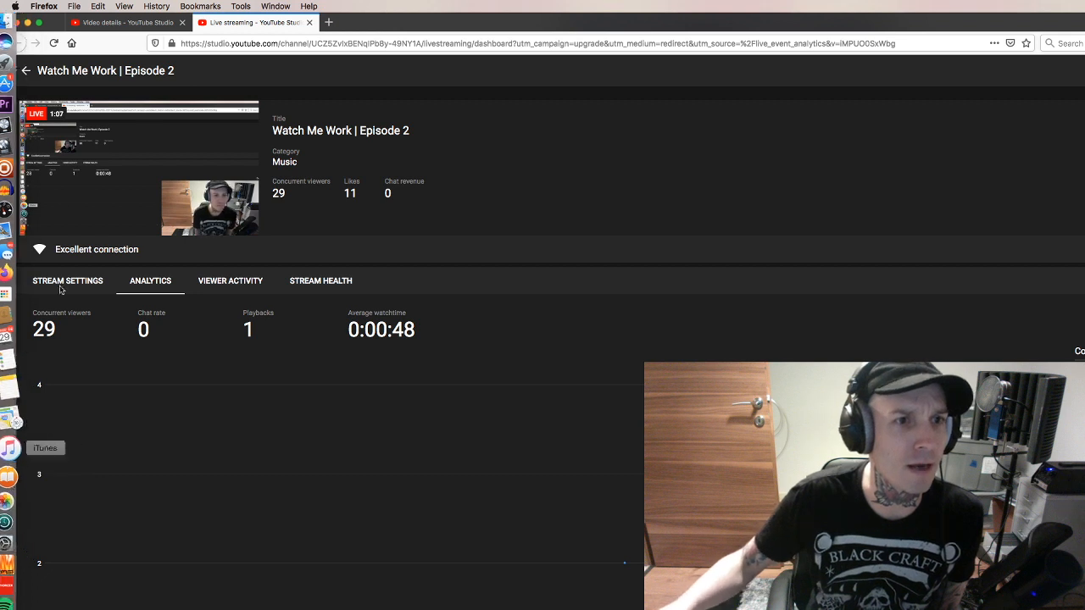
Switch back to Logic Pro X and play the full arrangement from bar 5 to about bar 37.
mouse_move(2, 207)
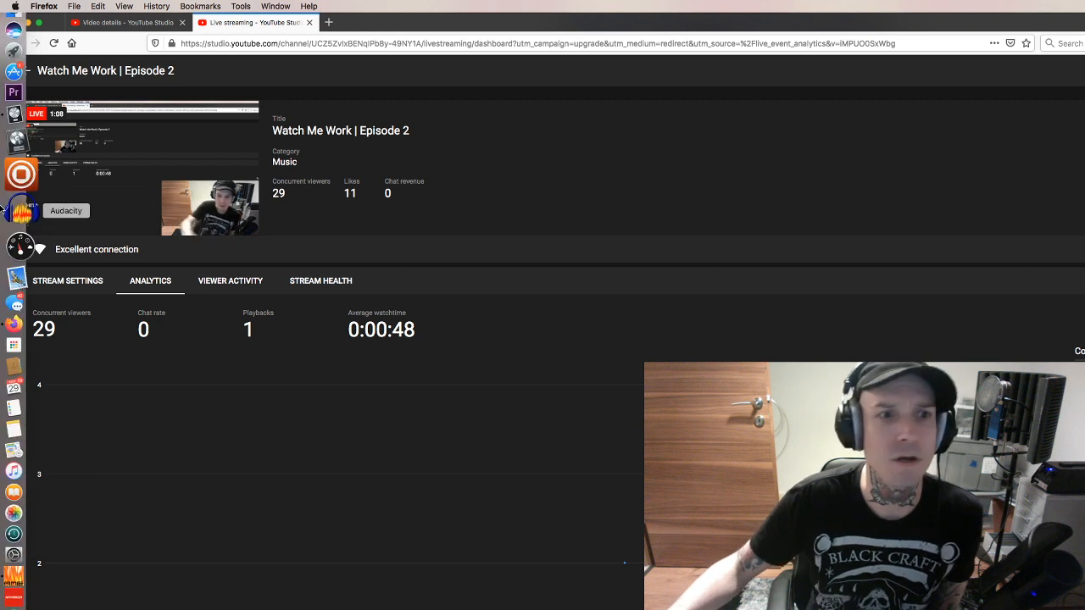
click(18, 146)
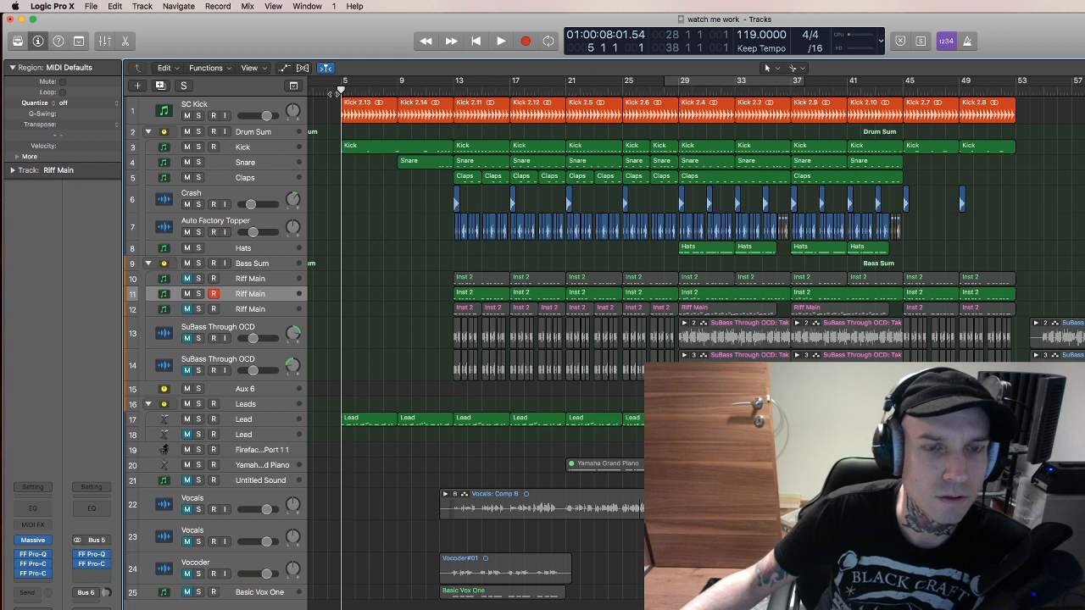
key(space)
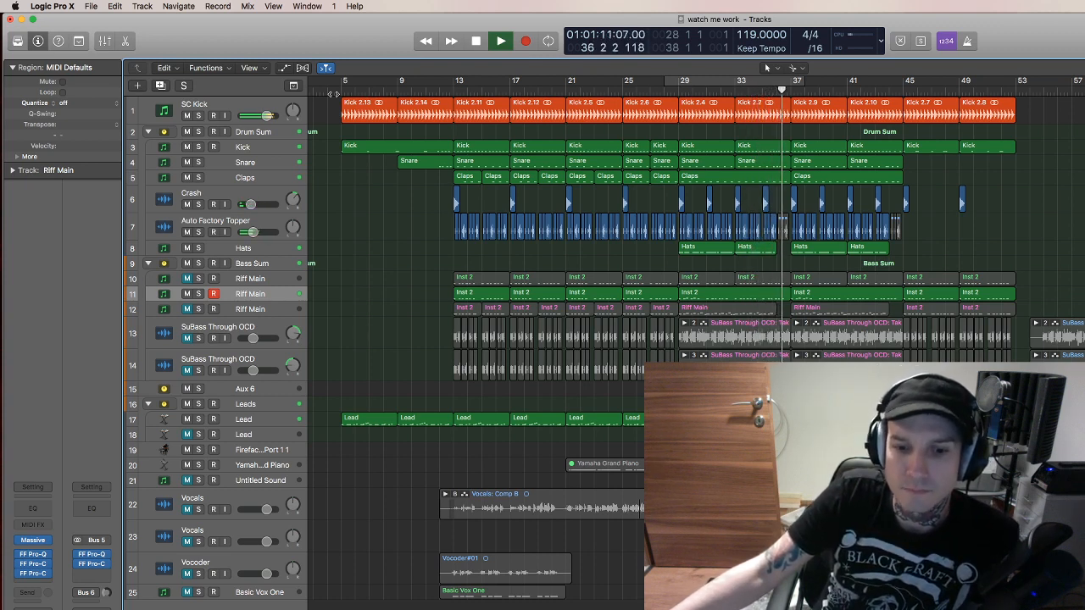
key(space)
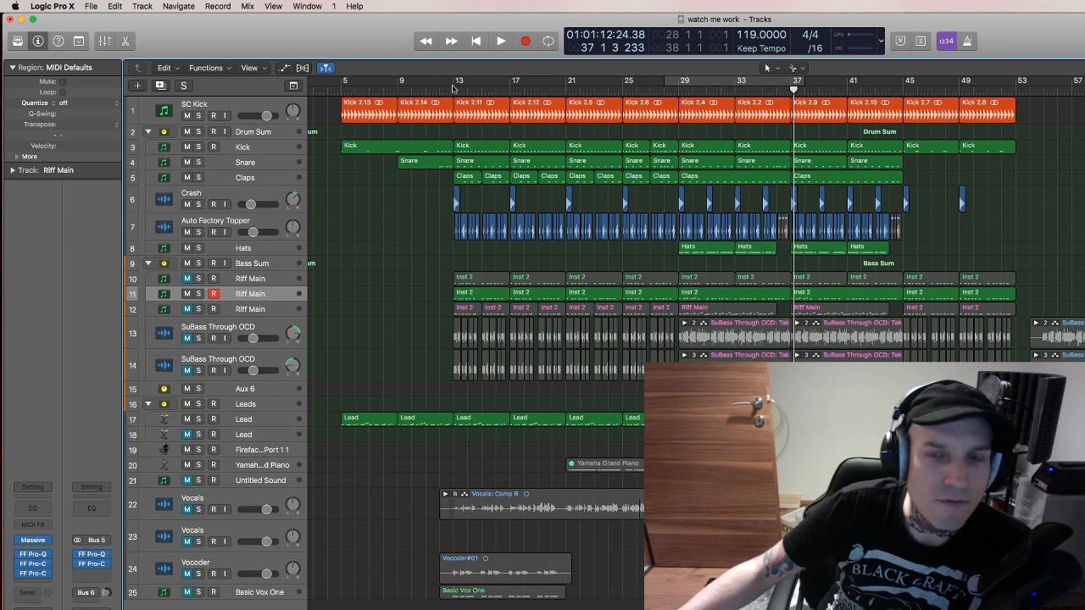
Set the cycle range to bars 29–45 and solo the Bass Sum stack to audition it there.
drag(454, 88, 678, 84)
drag(593, 85, 818, 87)
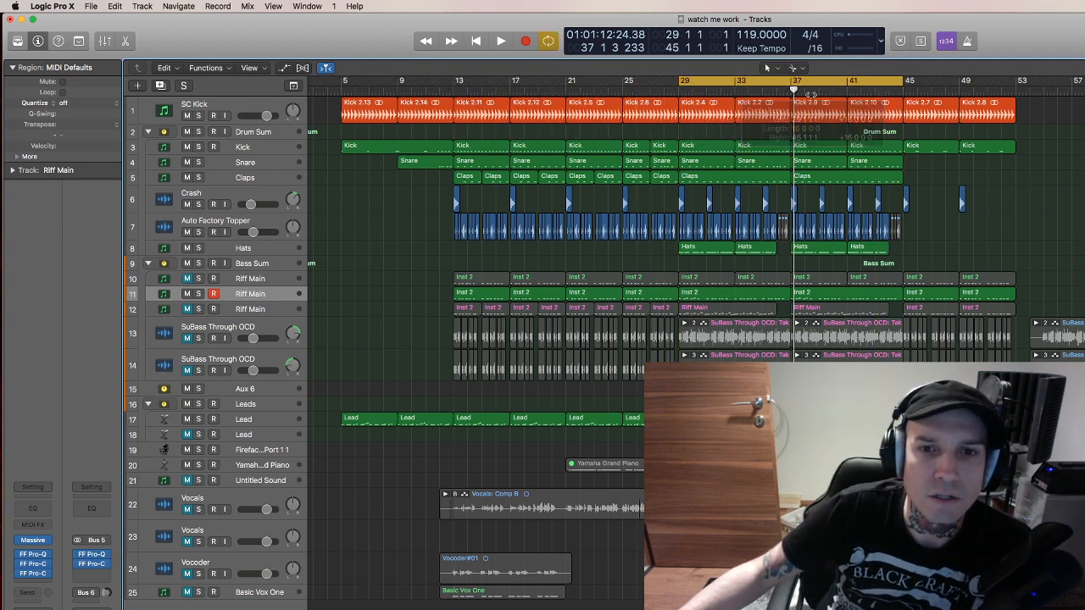
click(199, 263)
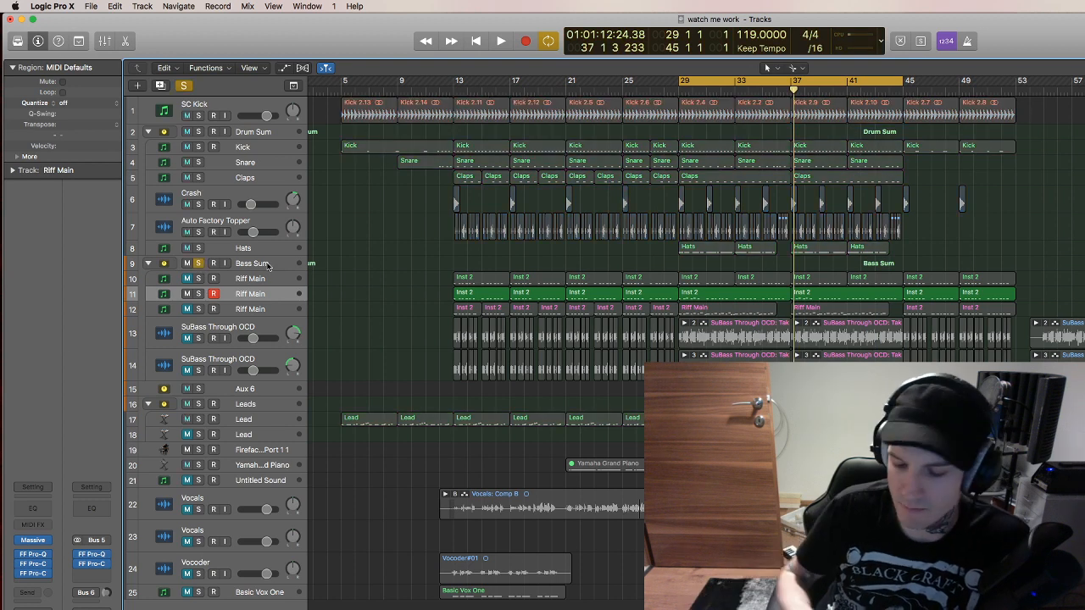
key(space)
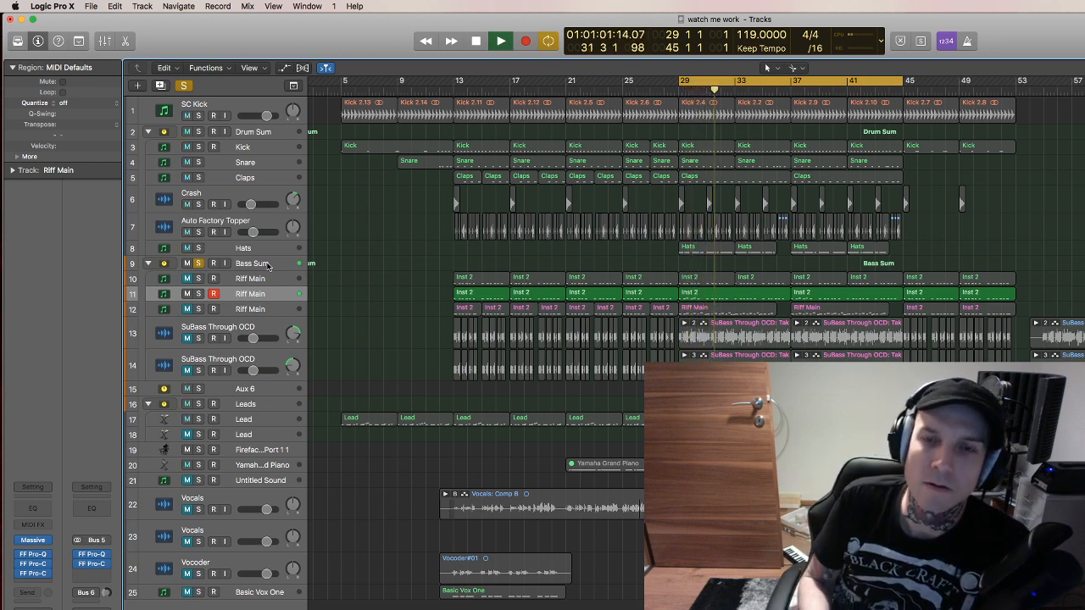
key(space)
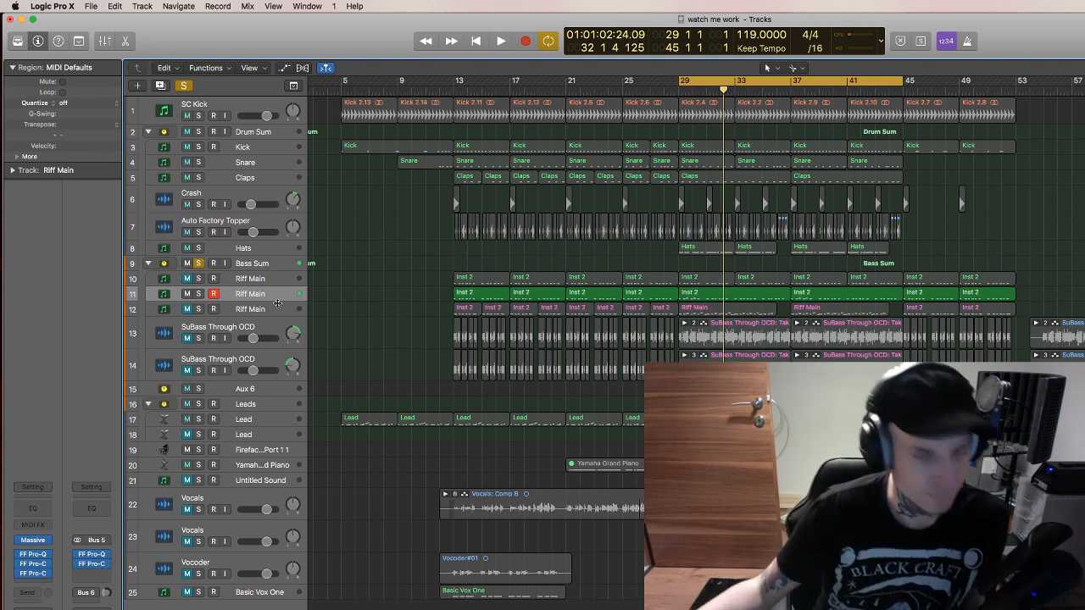
Play the soloed bass from bar 13 to about bar 15.
click(451, 90)
key(space)
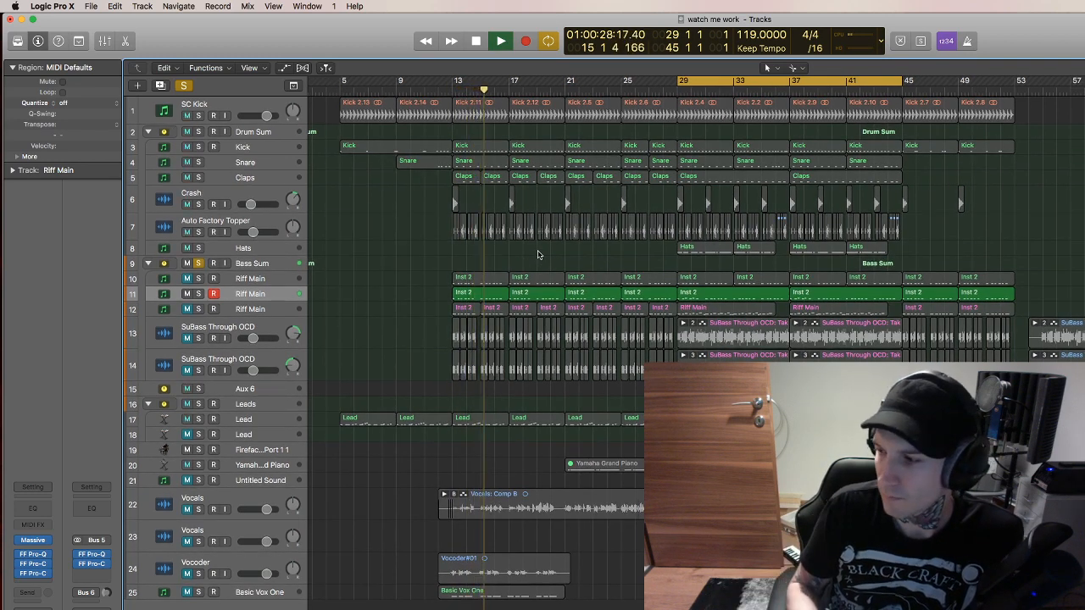
key(space)
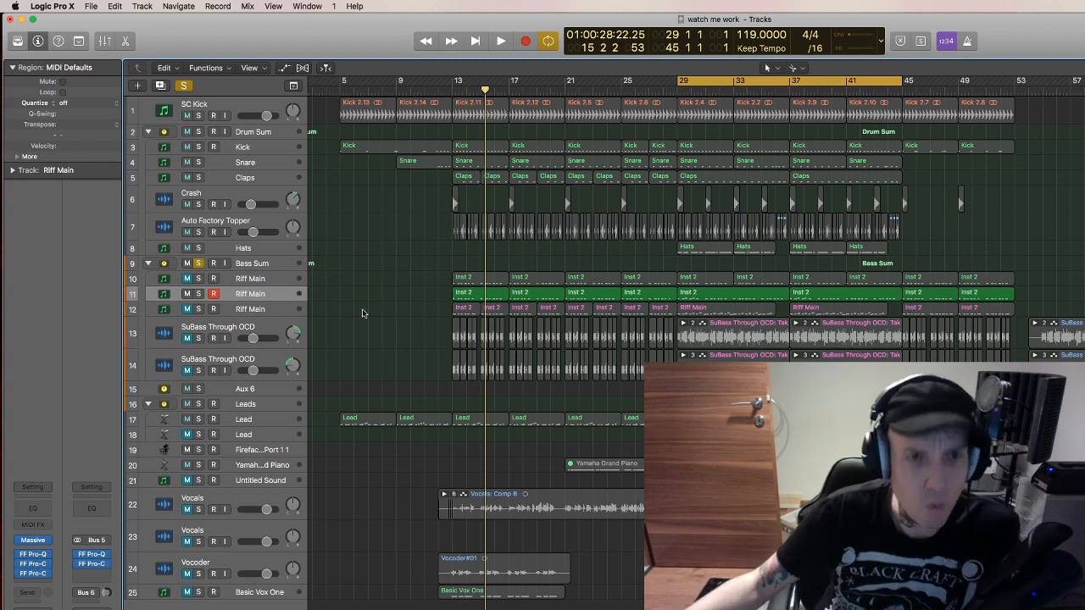
Mute the Riff Main bass on track 11 and inspect its Massive synth patch.
click(186, 294)
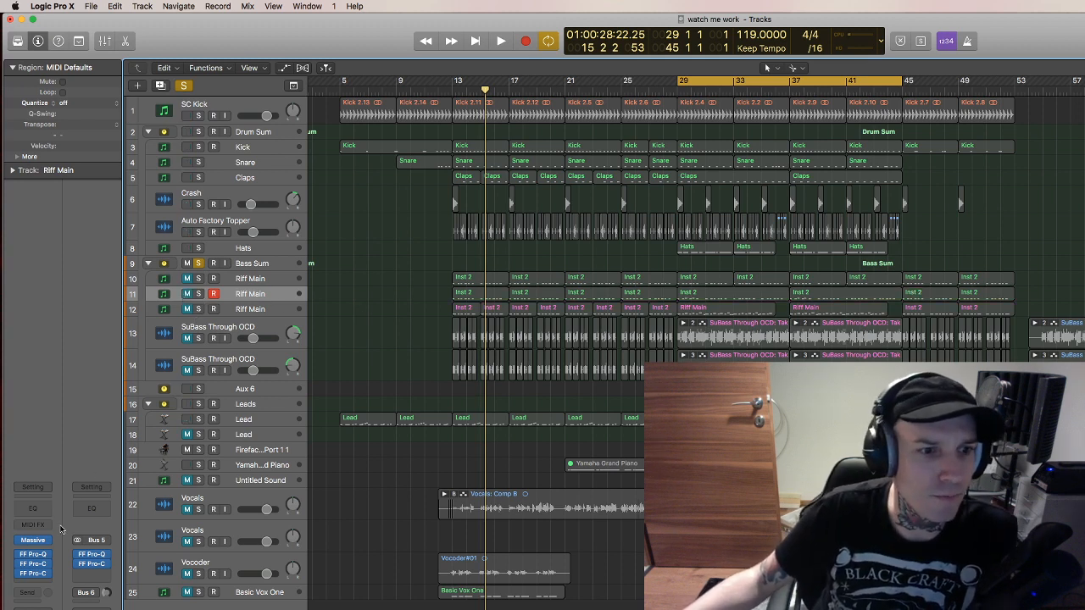
click(34, 540)
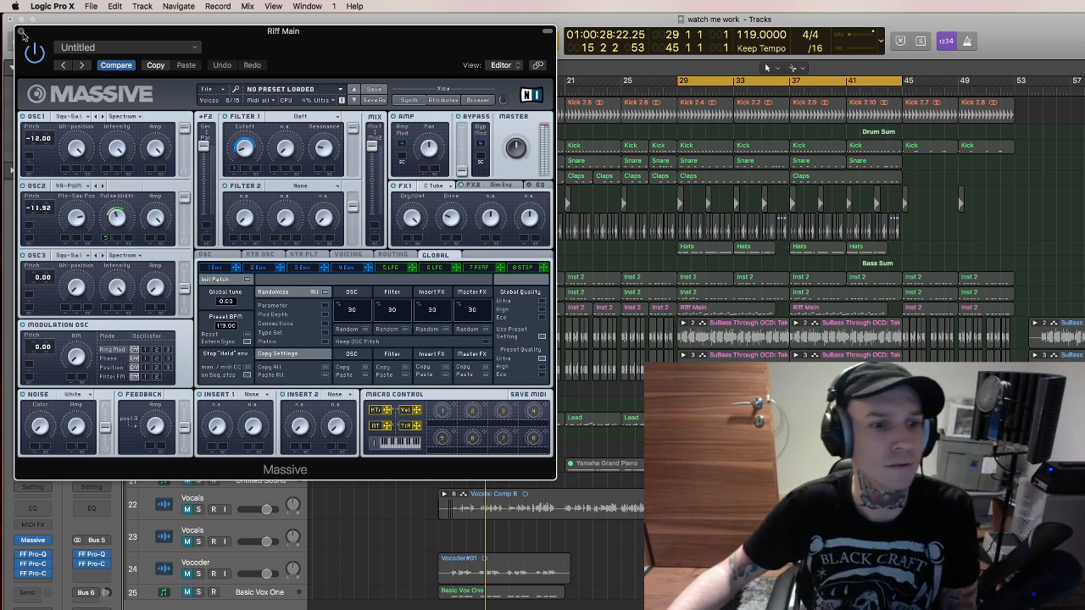
click(22, 31)
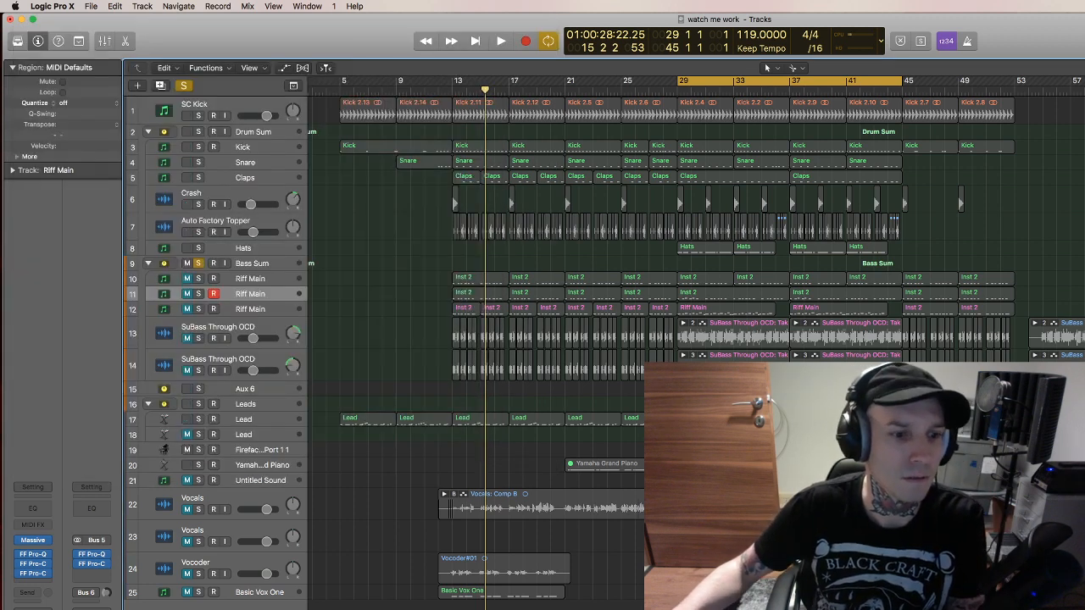
key(m)
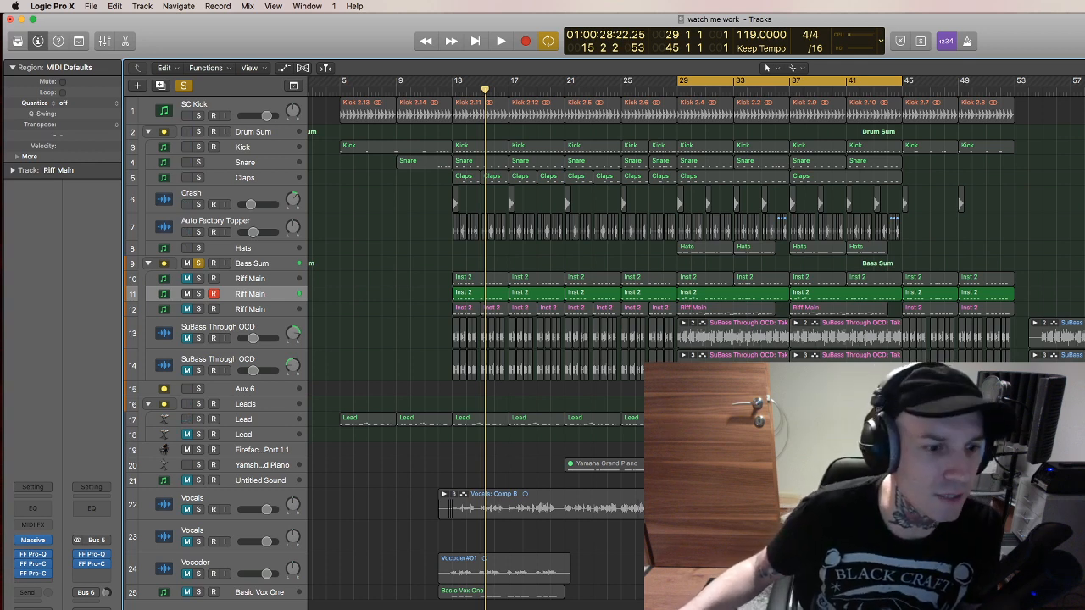
key(m)
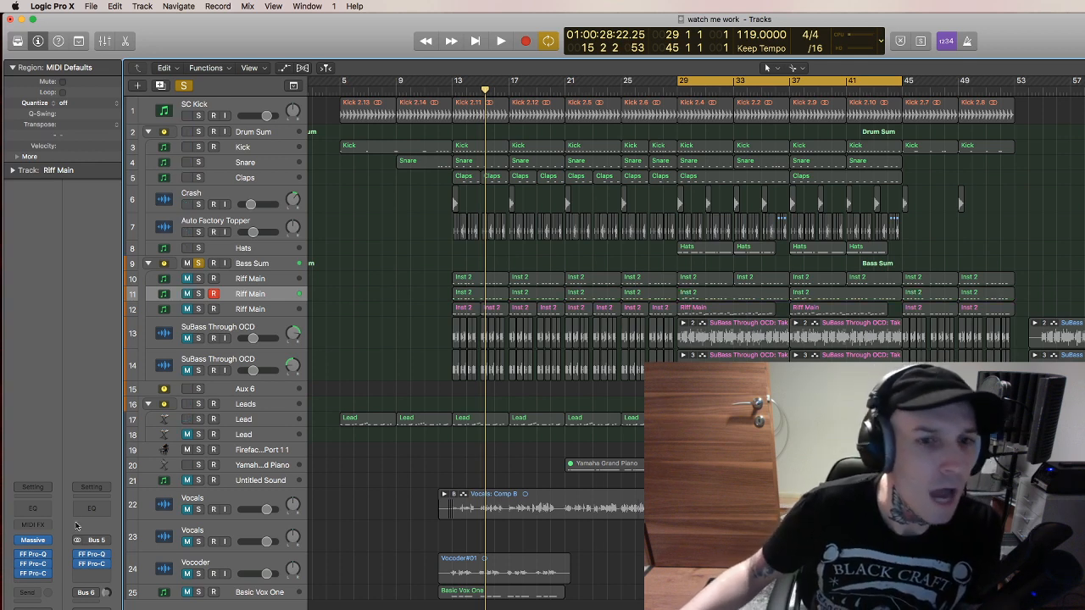
Unmute the Riff Main bass on track 12 and set the cycle range to bars 13–21.
click(189, 313)
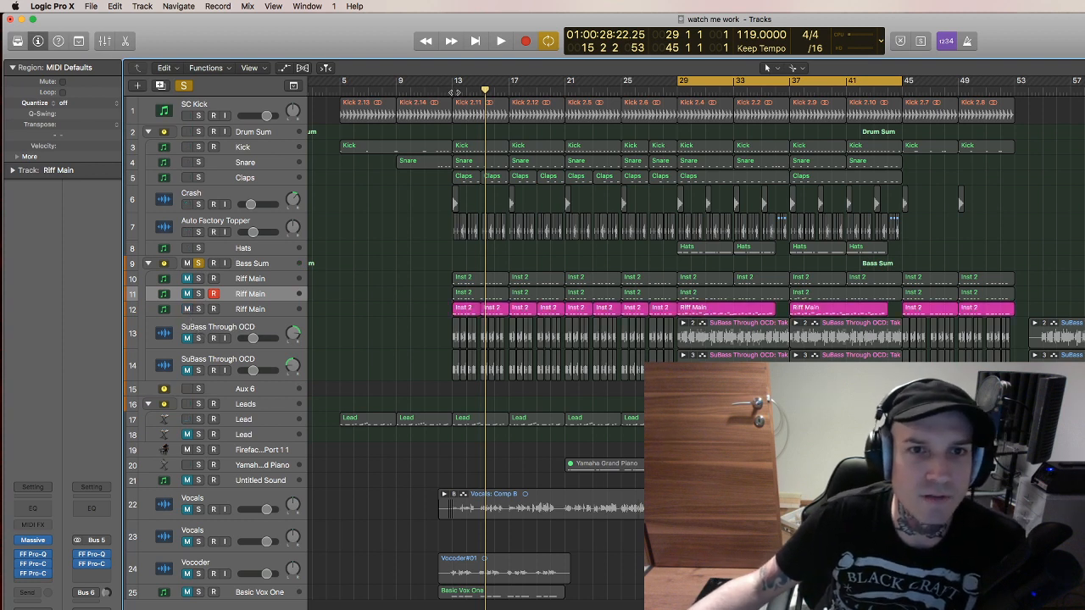
drag(456, 85, 568, 92)
Inspect the Massive patch of the Riff Main bass on track 12, including its Insert 1 effect.
click(248, 312)
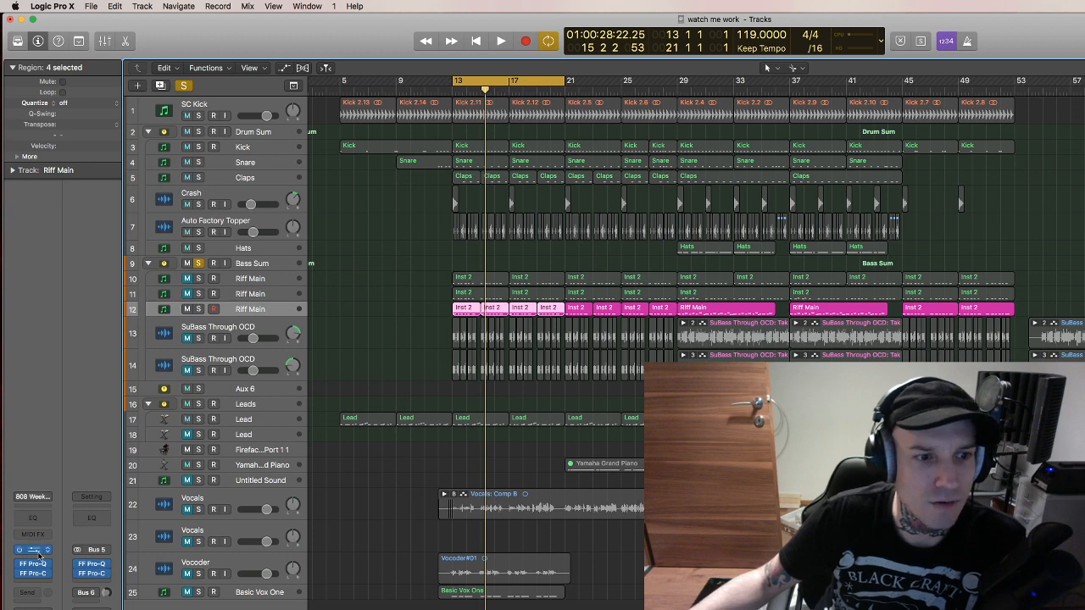
click(34, 551)
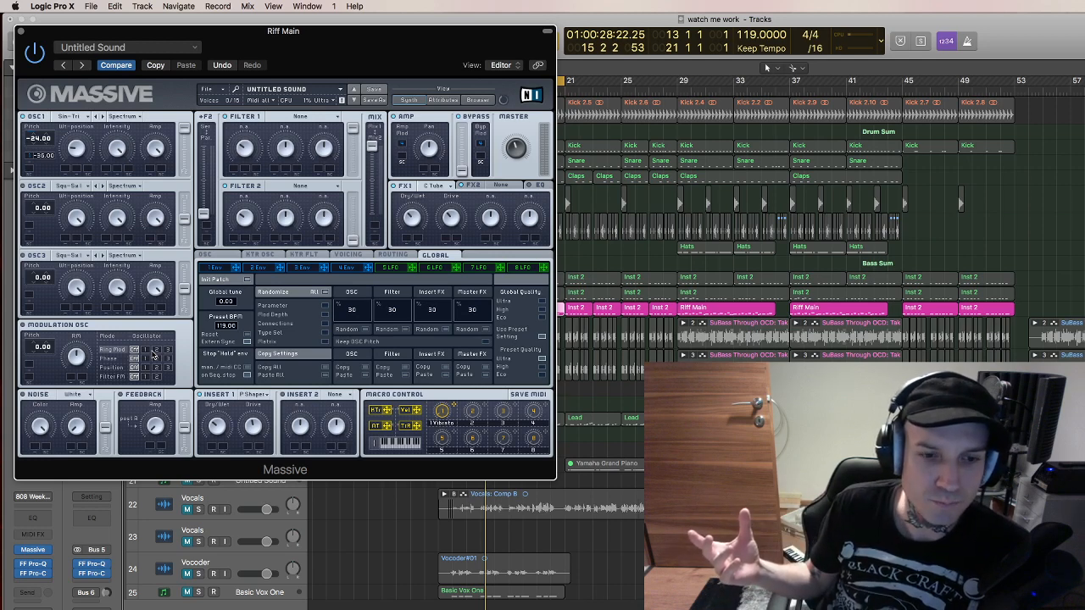
click(258, 396)
click(265, 442)
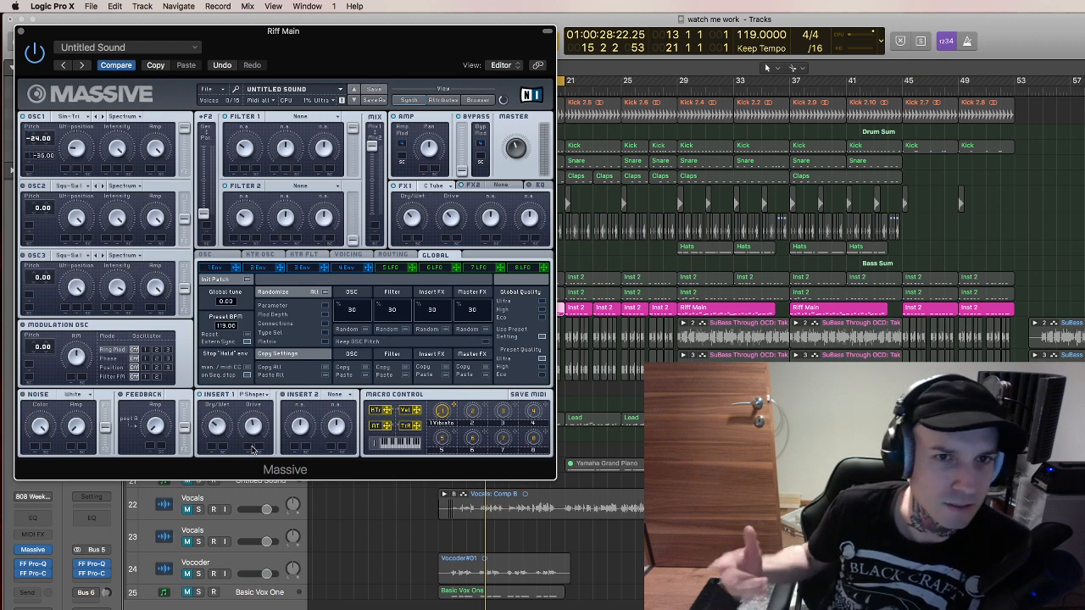
click(22, 31)
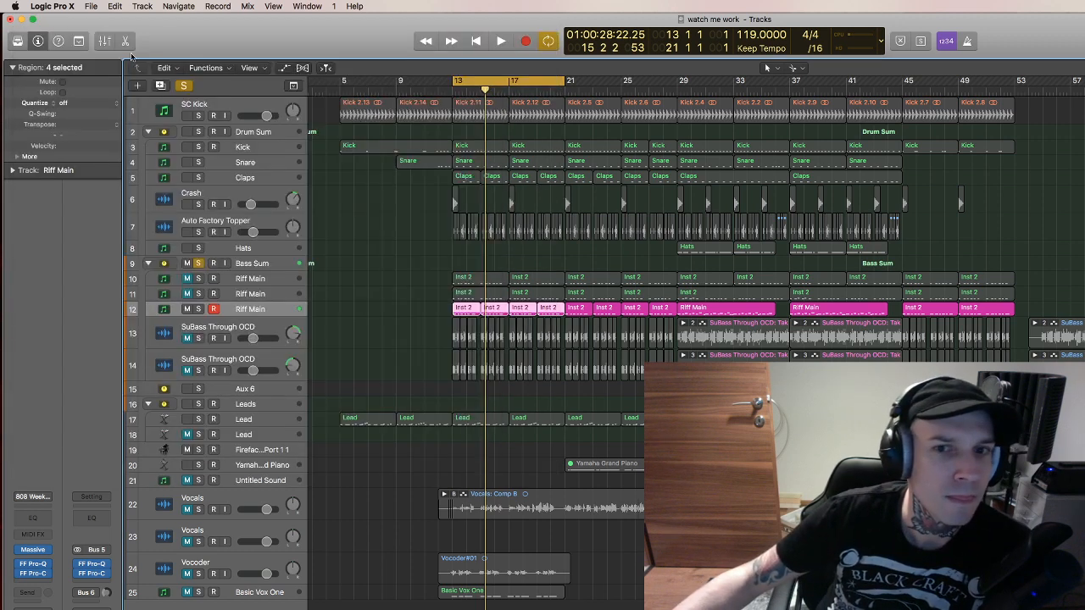
Audition the track 12 Riff Main bass on its own and with the Drum Sum stack soloed alongside it.
key(space)
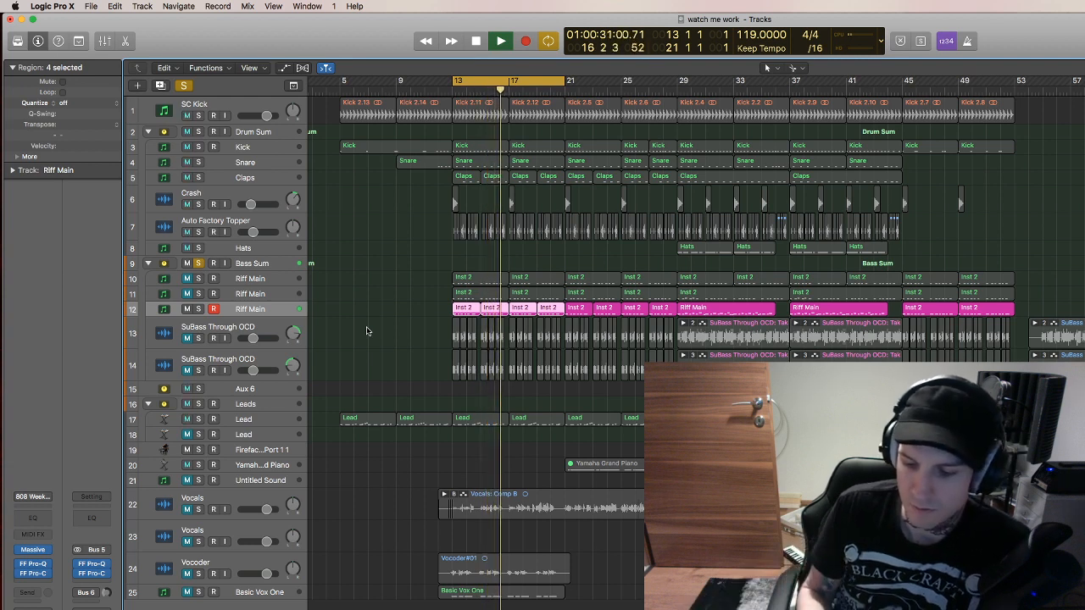
key(space)
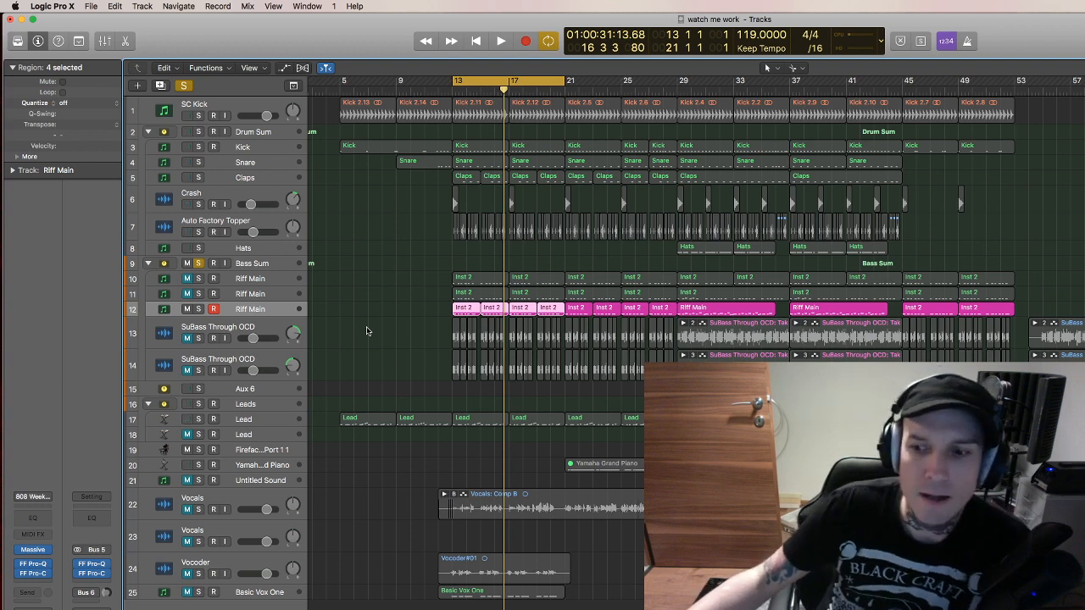
click(197, 131)
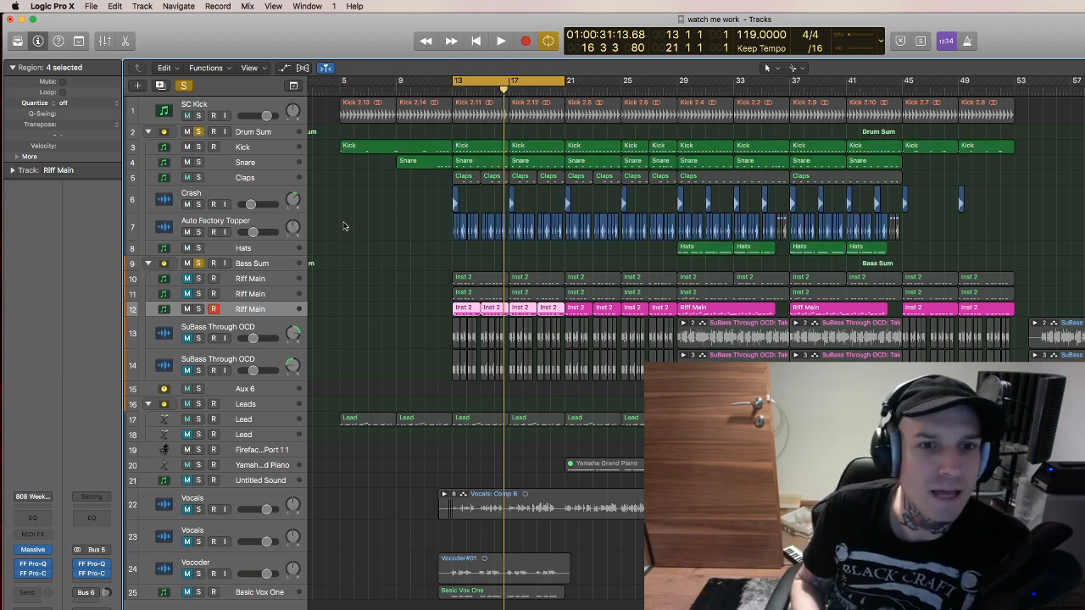
key(space)
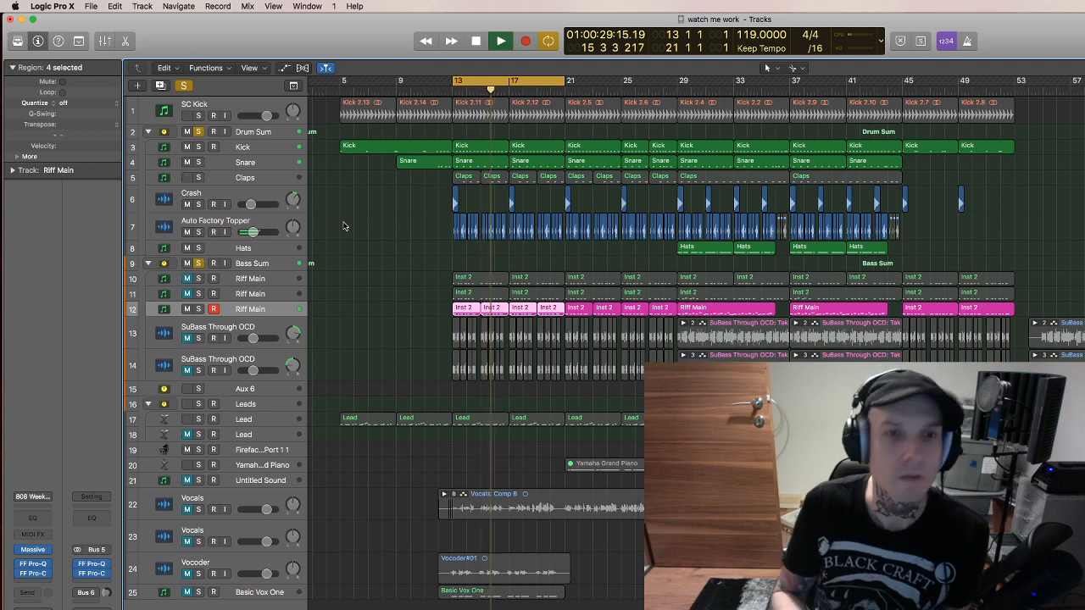
key(space)
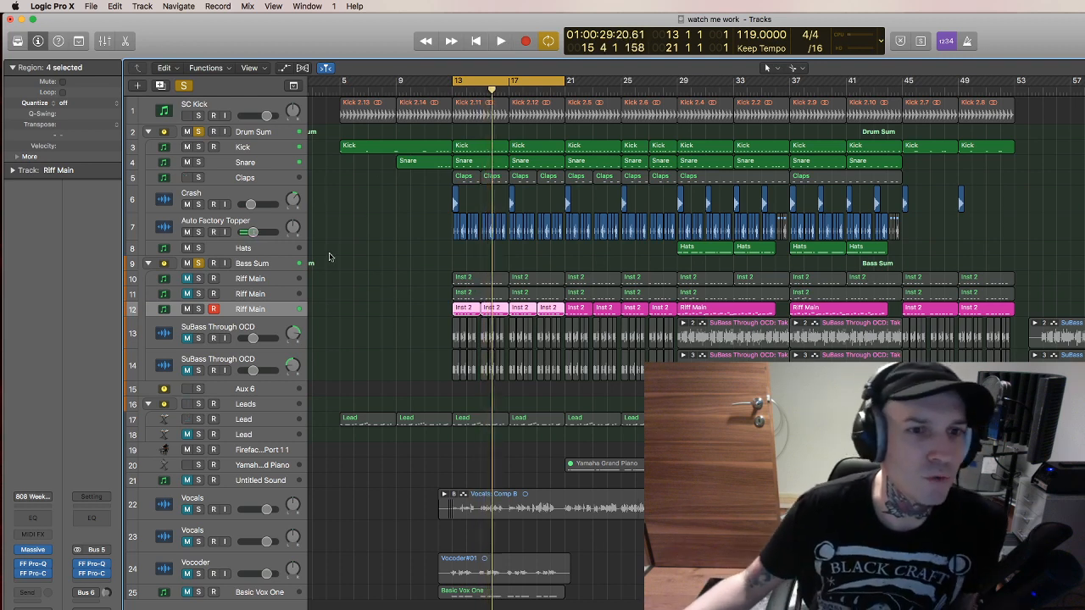
Examine the Bass Sum's frequency spectrum in its FF Pro-Q equalizer while the cycle plays.
click(266, 265)
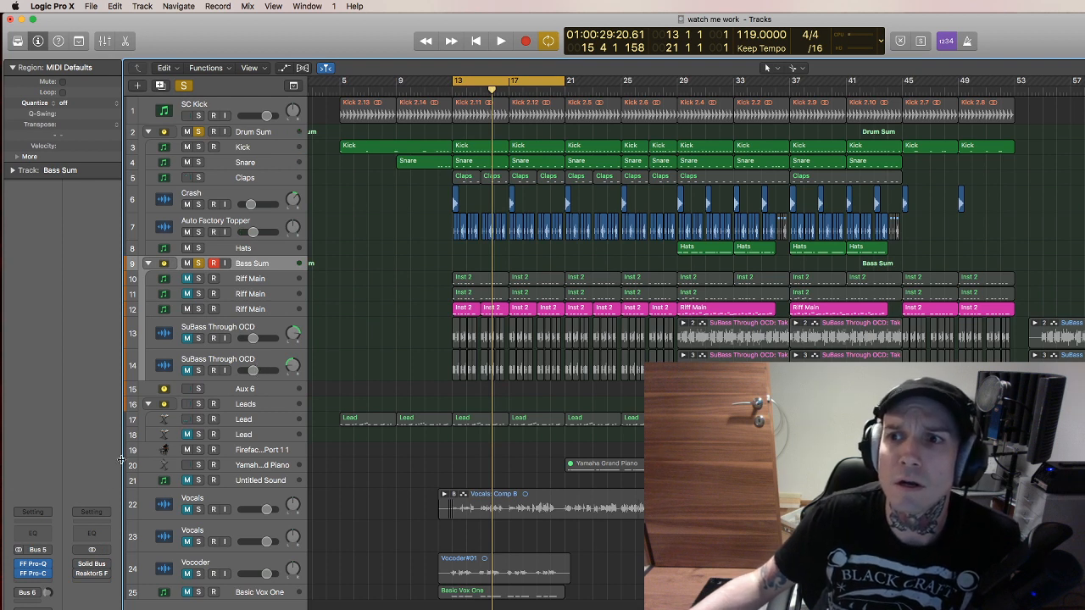
click(34, 568)
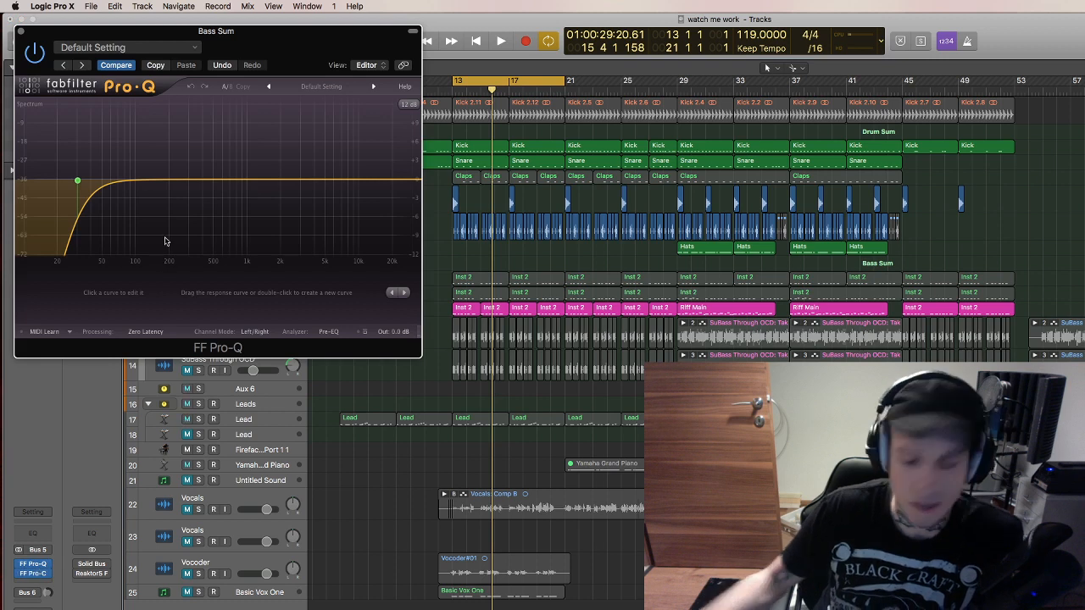
key(space)
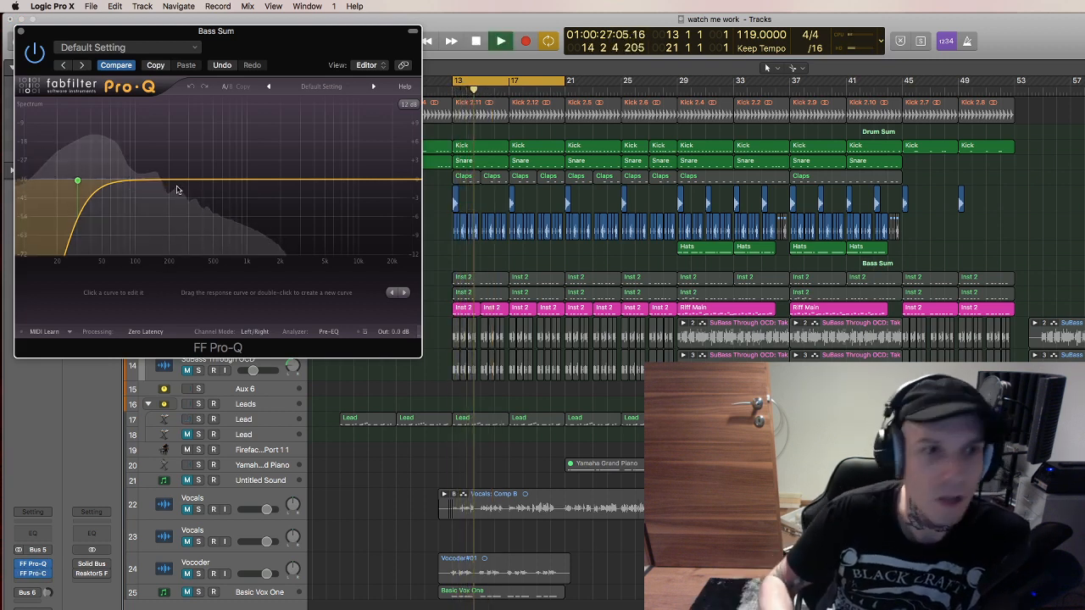
key(space)
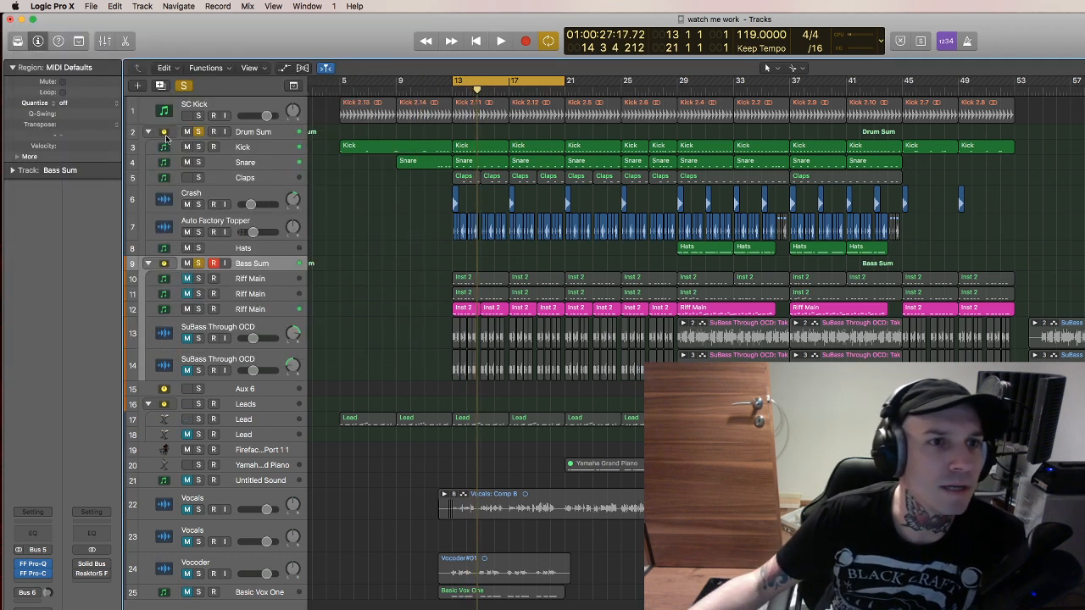
click(21, 31)
Examine the Kick track's frequency spectrum in its FF Pro-Q equalizer while the cycle plays.
click(243, 148)
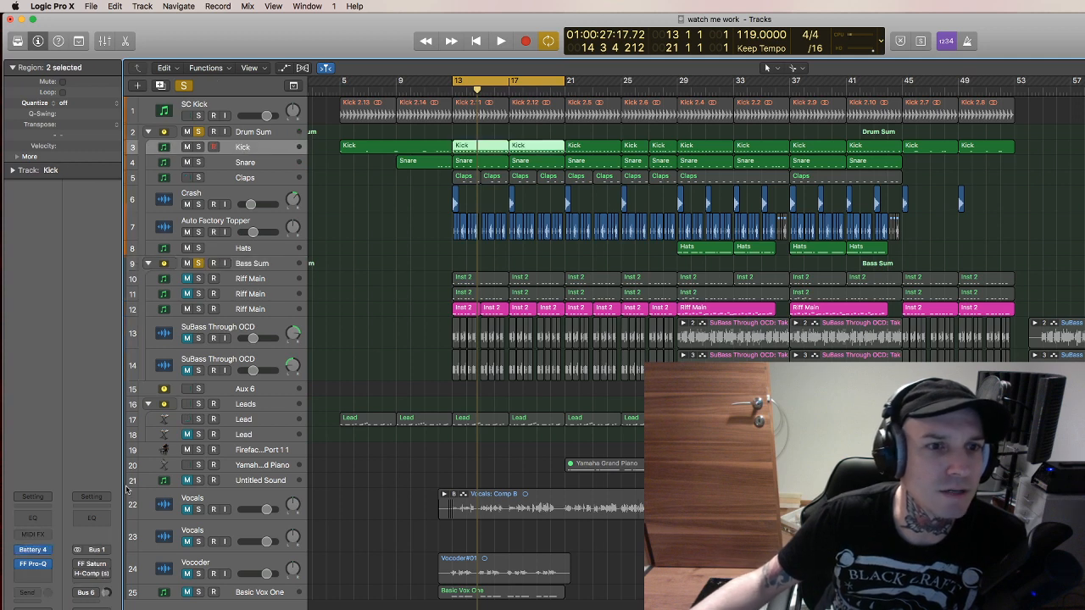
click(32, 564)
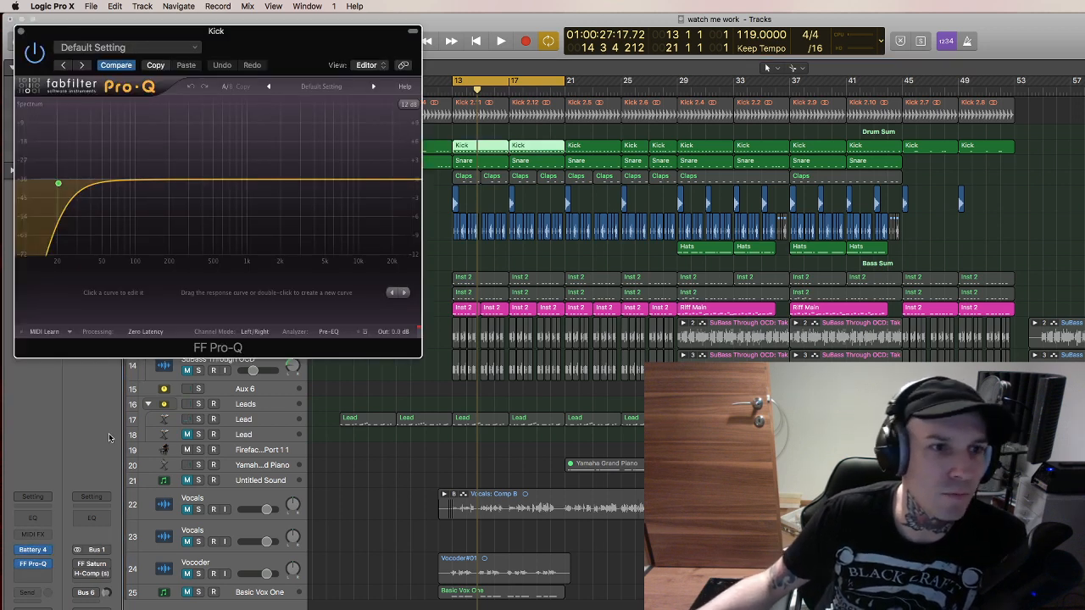
key(space)
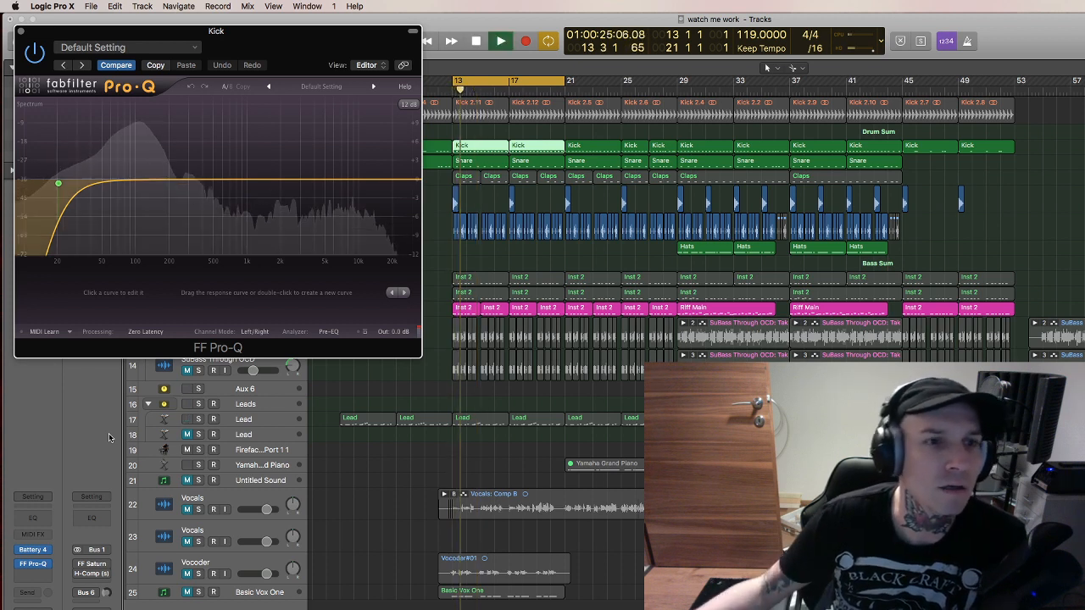
key(space)
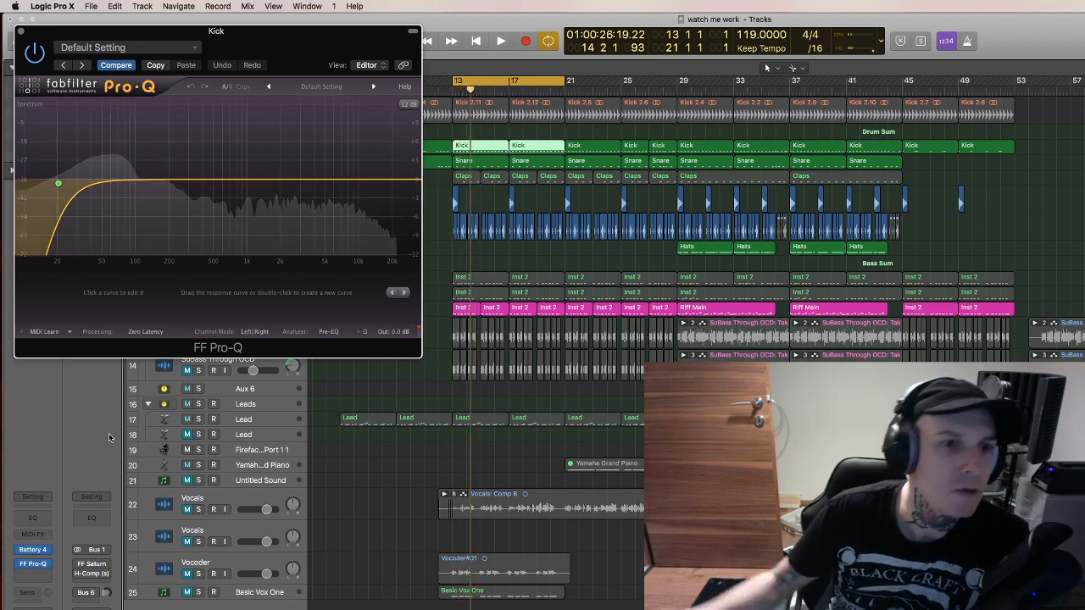
click(23, 32)
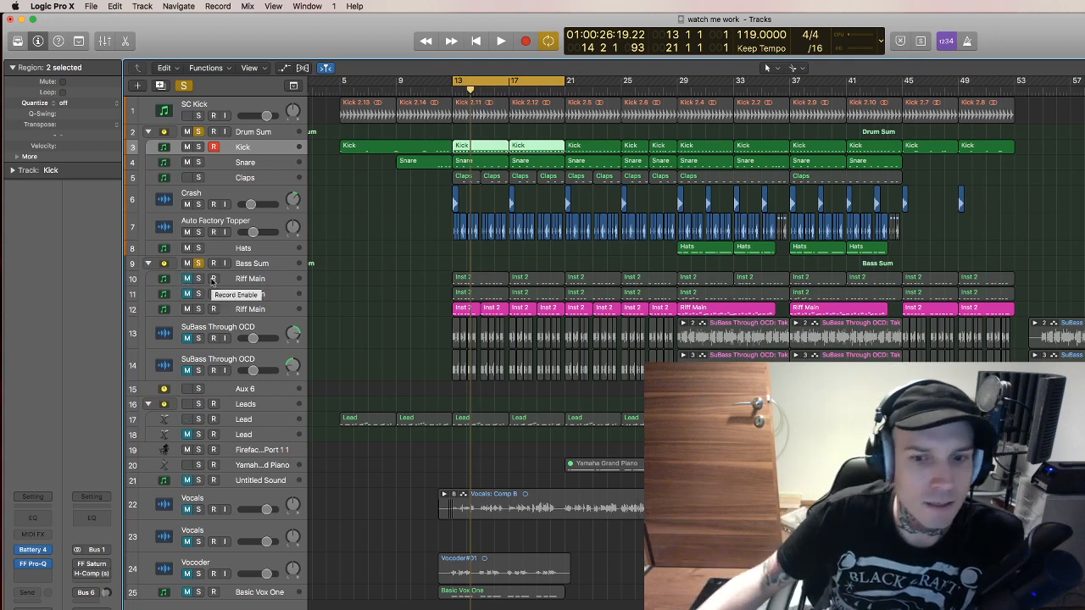
Unmute the Riff Main bass on track 11 and audition it together with track 12, with only the Bass Sum soloed.
click(199, 133)
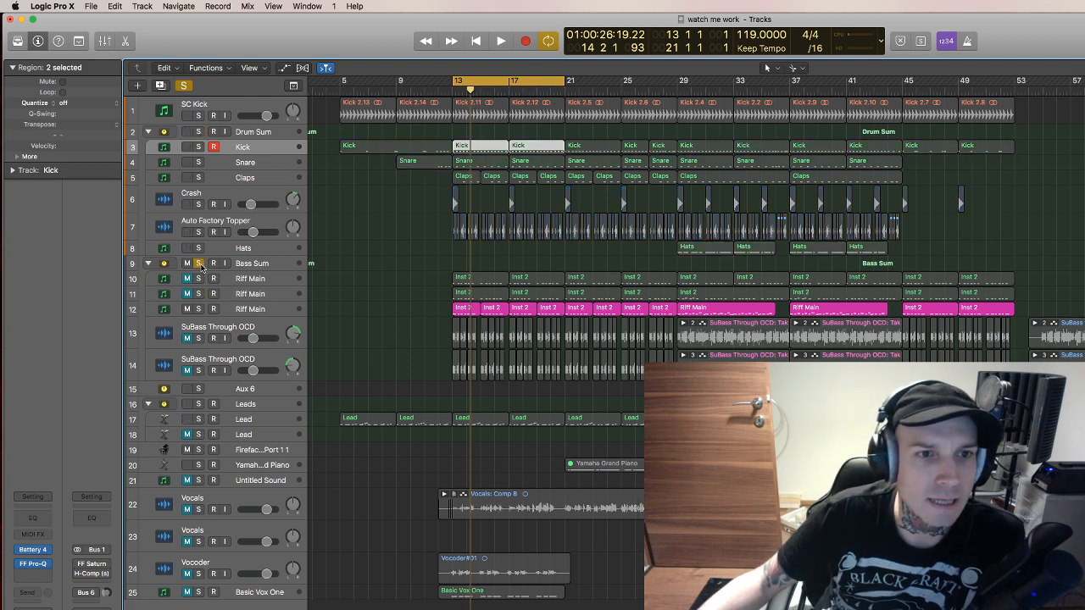
click(199, 265)
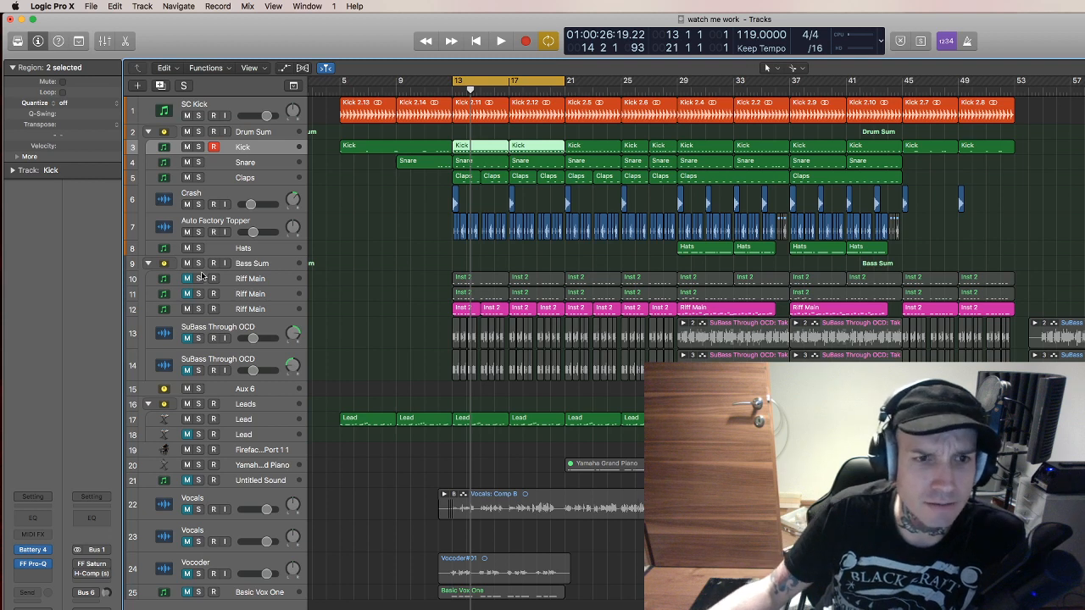
click(199, 263)
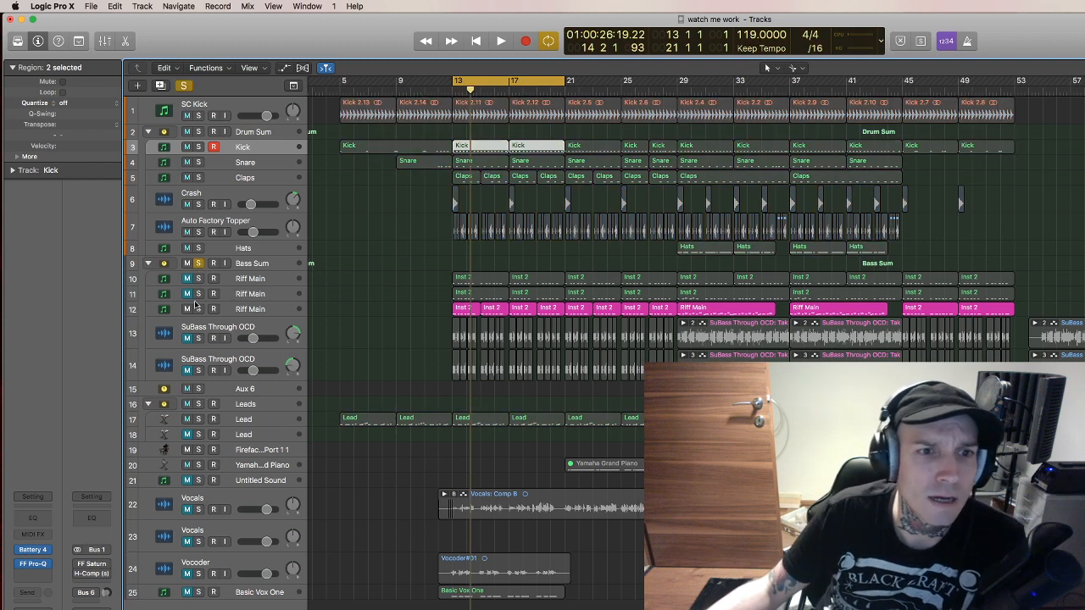
click(198, 294)
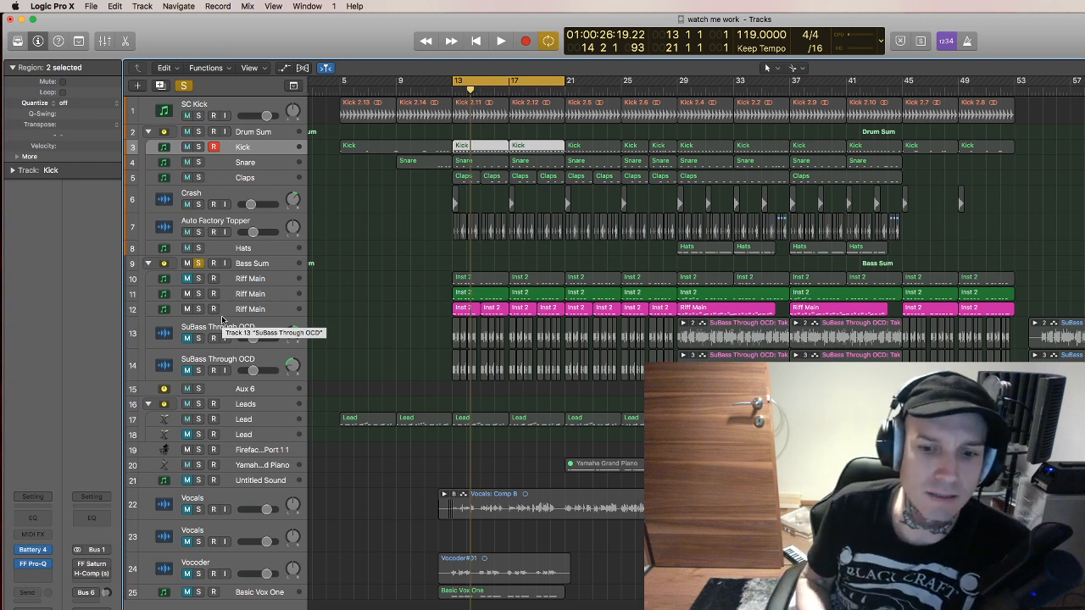
key(space)
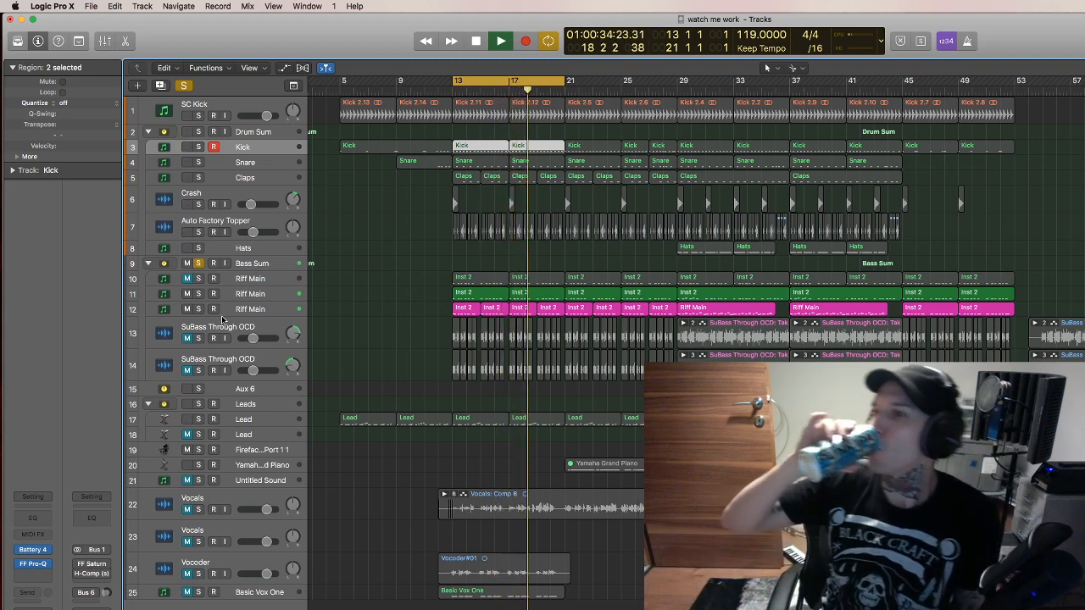
key(space)
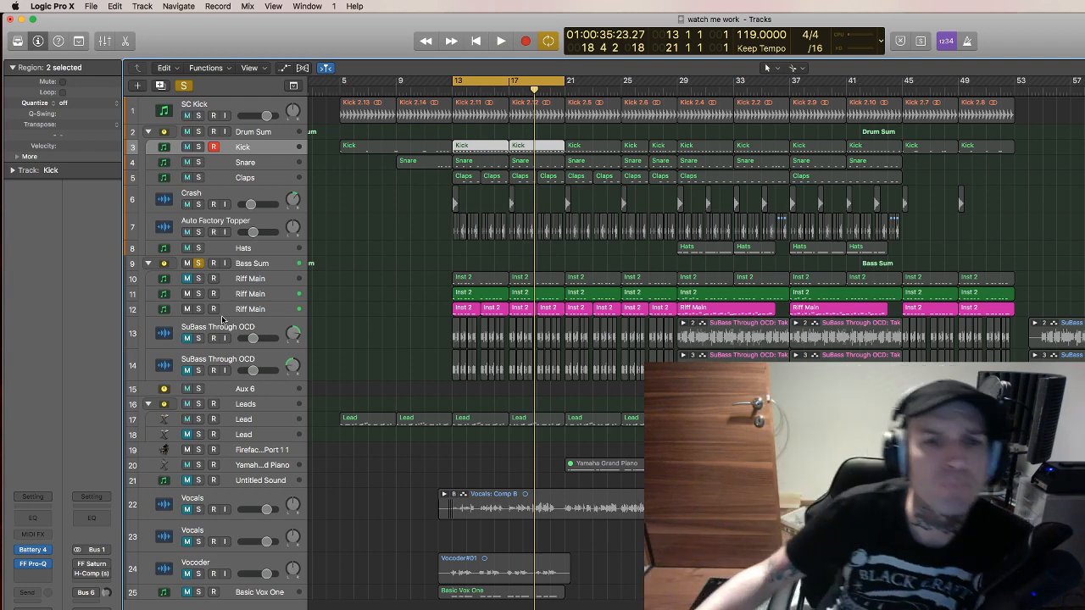
Clear the Bass Sum solo, mute the Riff Main basses on tracks 11 and 12, and unmute the track 13 SuBass Through OCD.
click(199, 263)
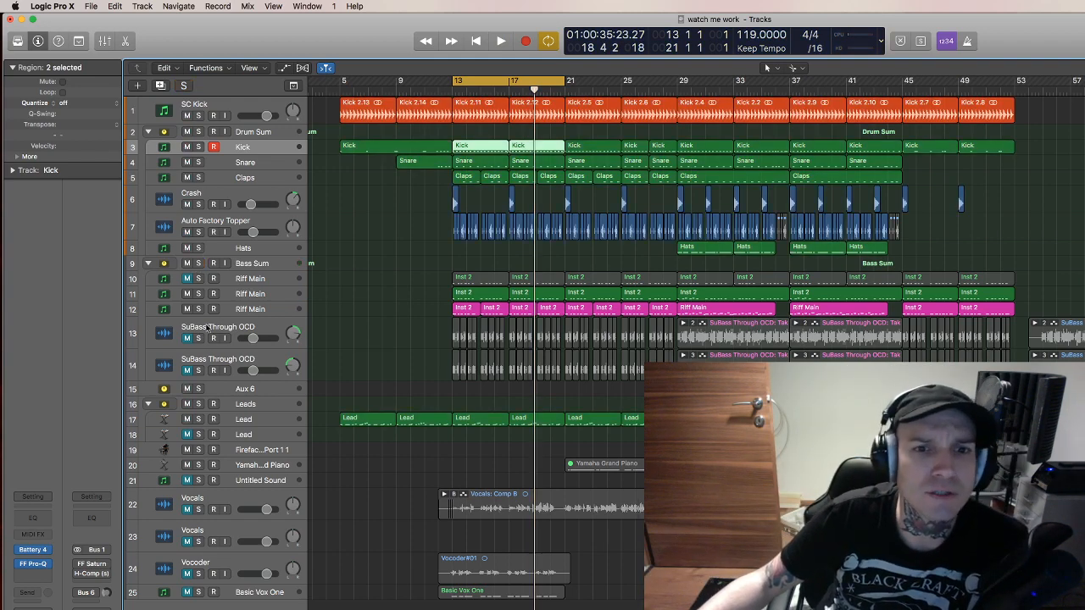
click(188, 295)
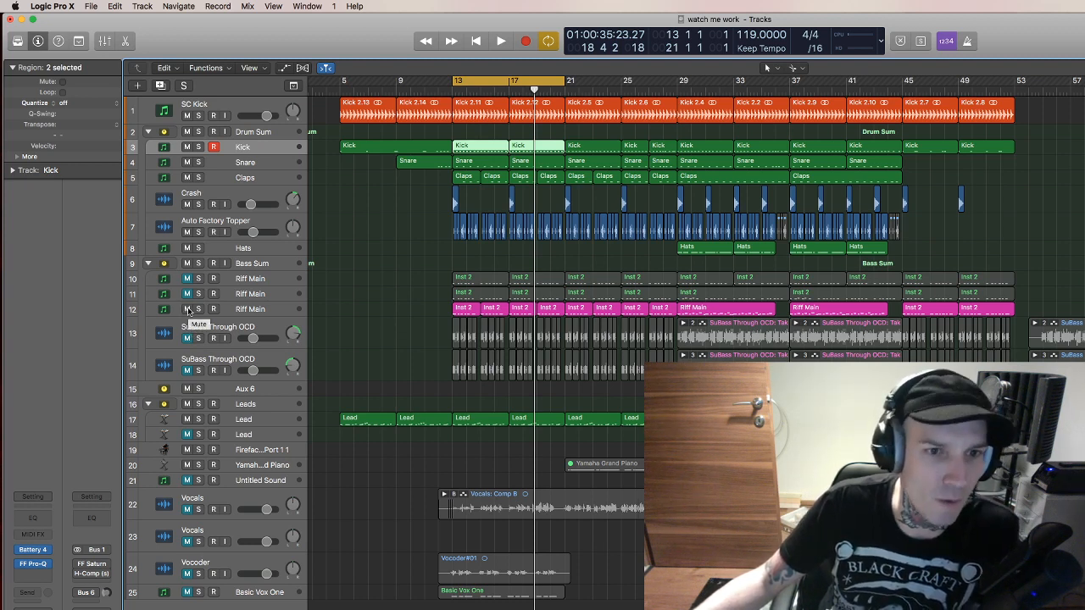
click(187, 310)
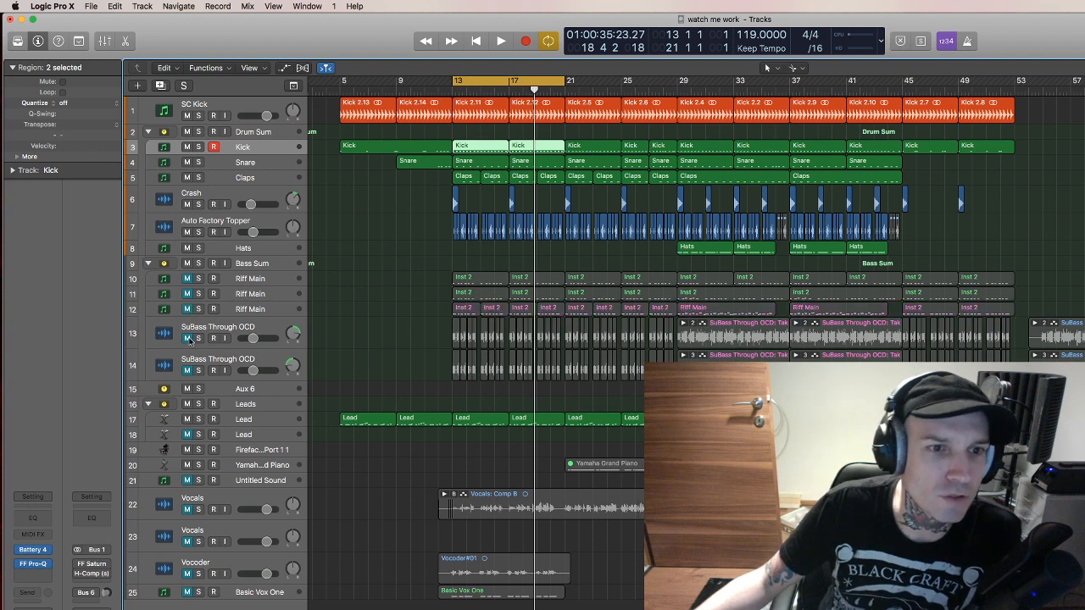
click(187, 338)
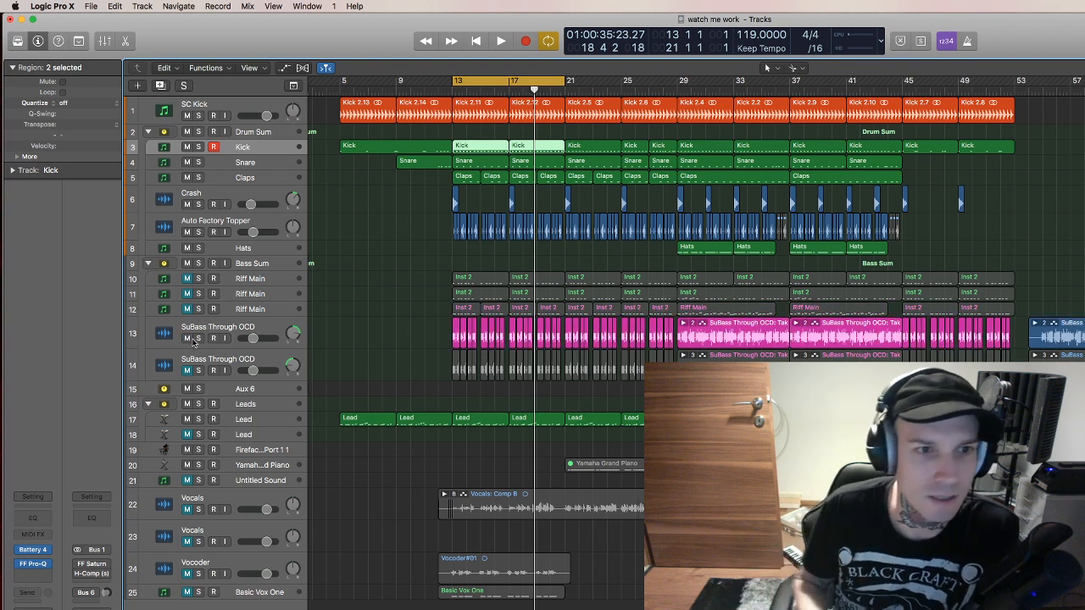
Audition the track 13 SuBass Through OCD in the full mix and with the Bass Sum soloed.
key(space)
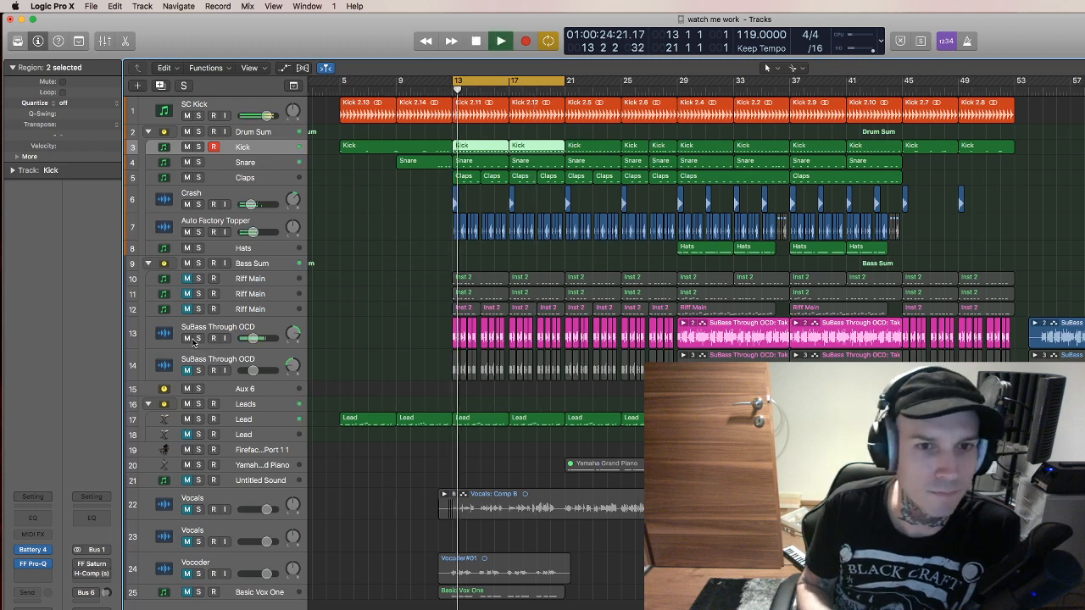
scroll(194, 342, right, 1)
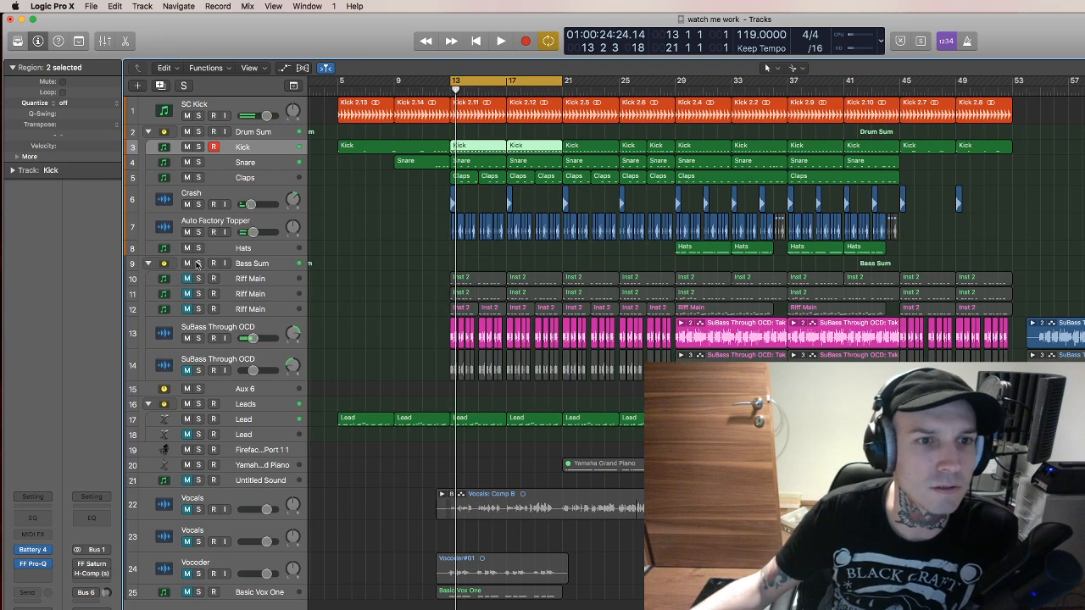
click(198, 264)
key(space)
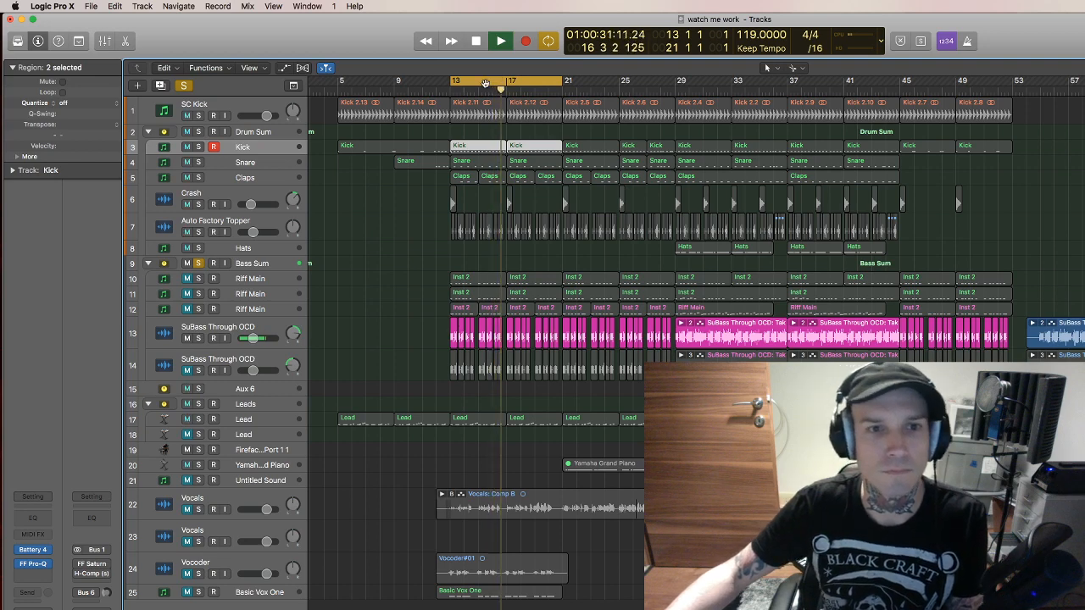
key(space)
Move the cycle range to bars 29–37 and play the track 13 SuBass Through OCD there with the Bass Sum soloed.
drag(485, 83, 710, 95)
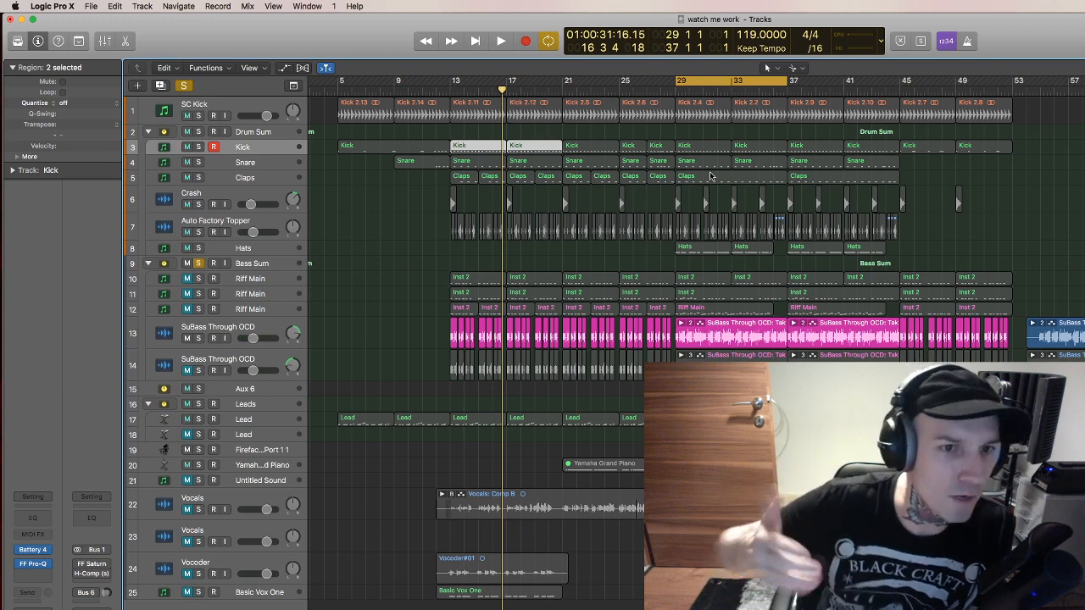
key(space)
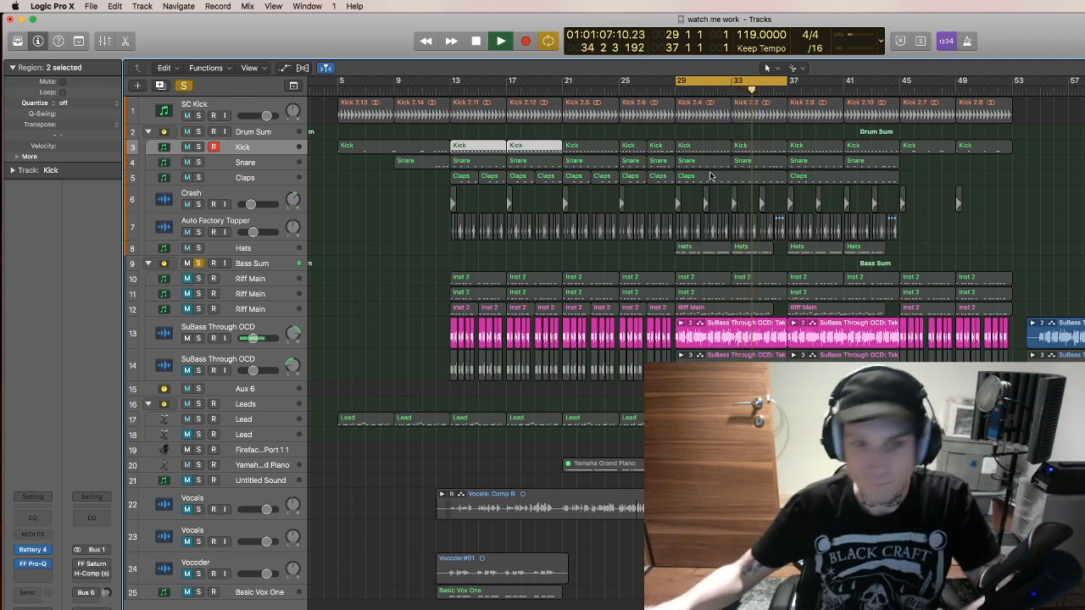
key(space)
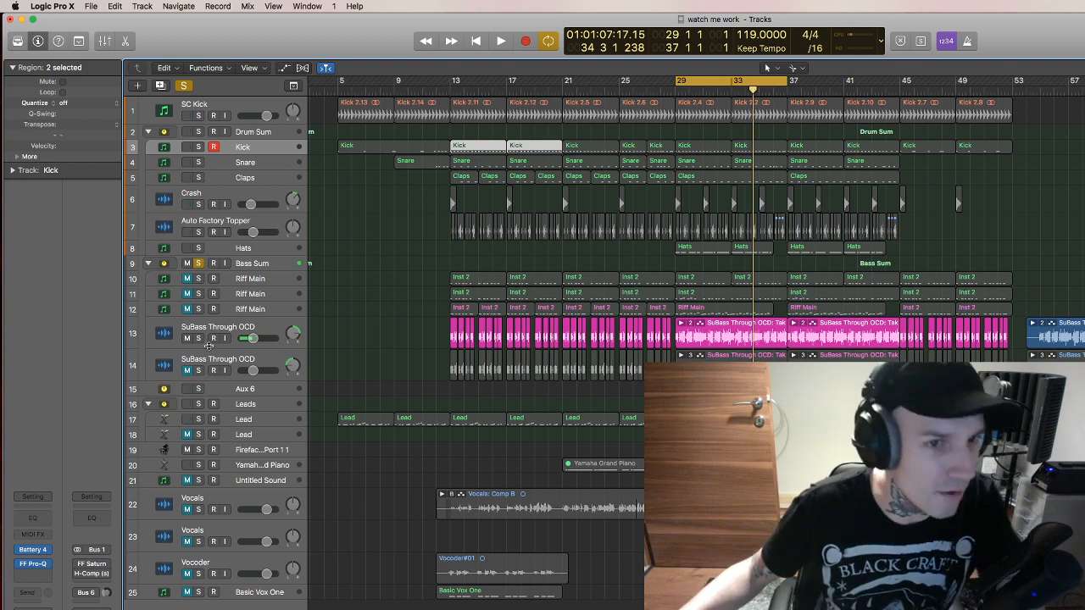
Unmute the Riff Main bass on track 12 and audition it together with the track 13 SuBass Through OCD.
click(186, 309)
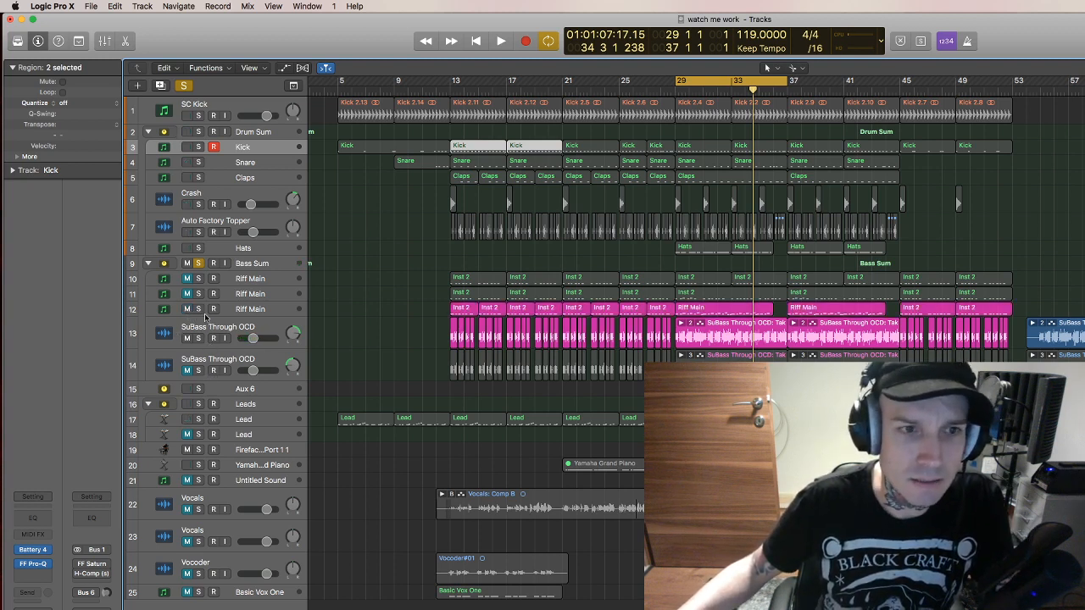
key(space)
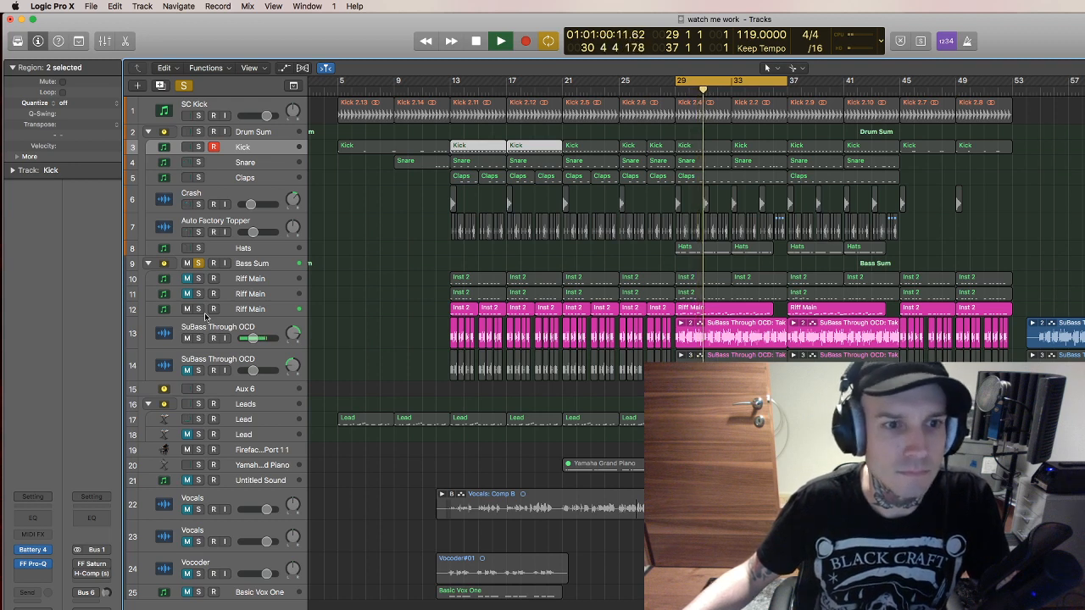
key(space)
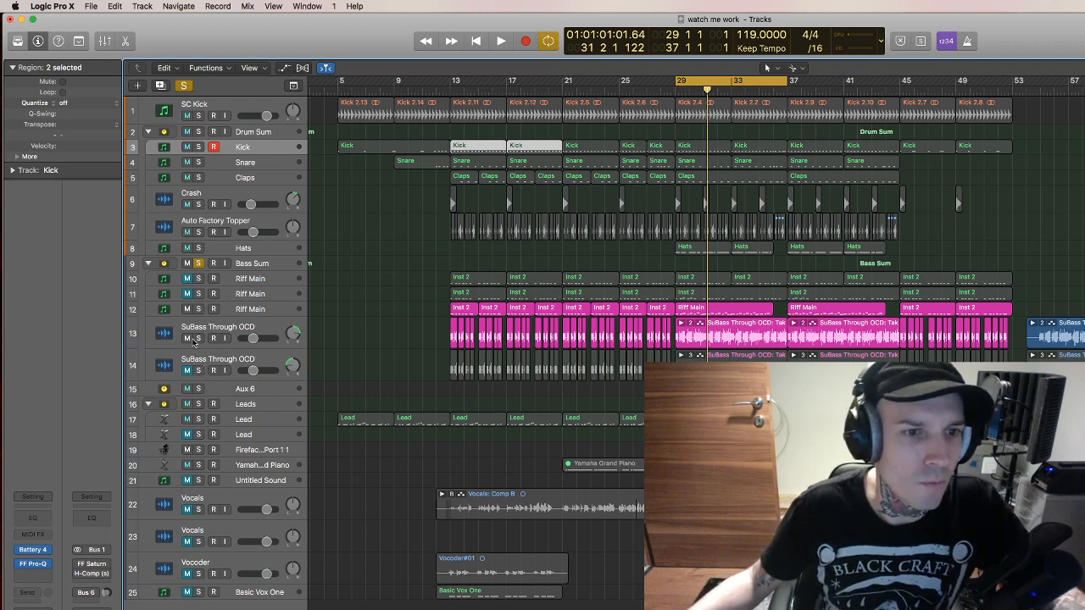
Mute tracks 12 and 13, unmute the SuBass Through OCD on track 14, and audition that layer by itself.
click(190, 339)
click(187, 372)
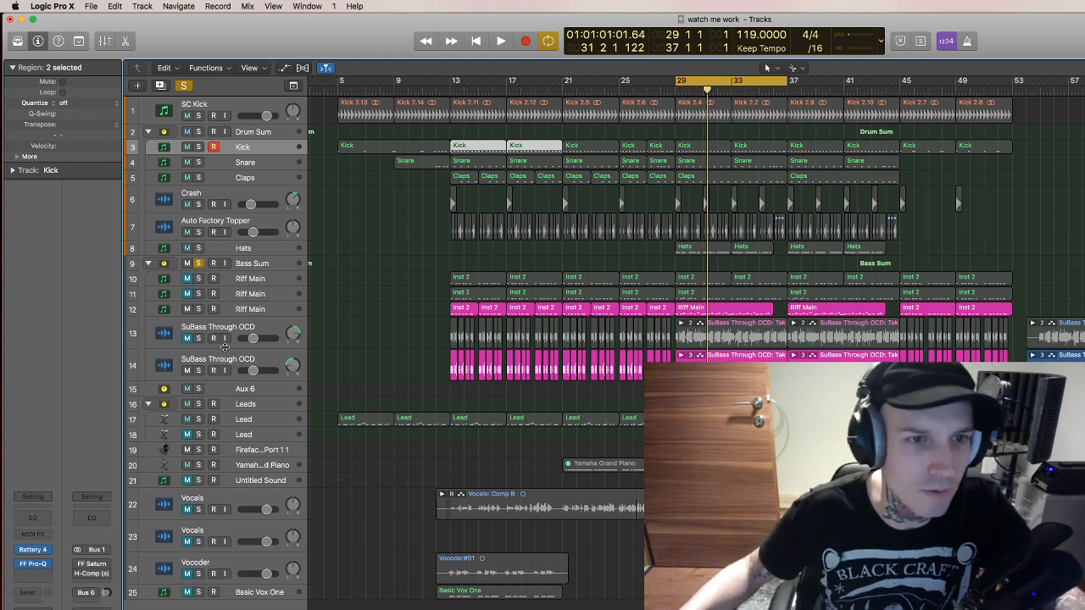
click(225, 365)
click(187, 310)
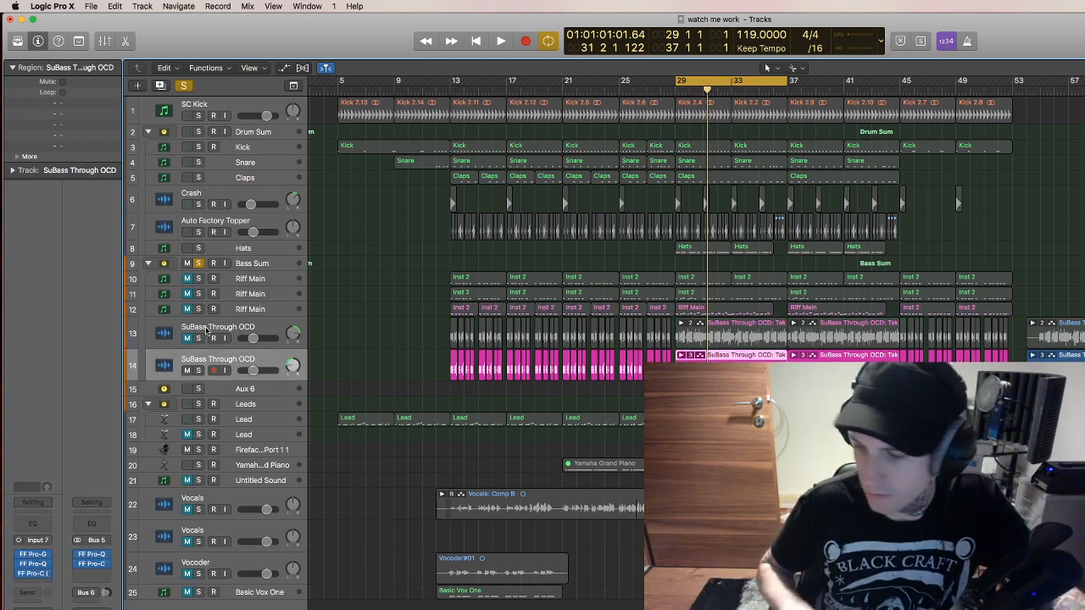
key(space)
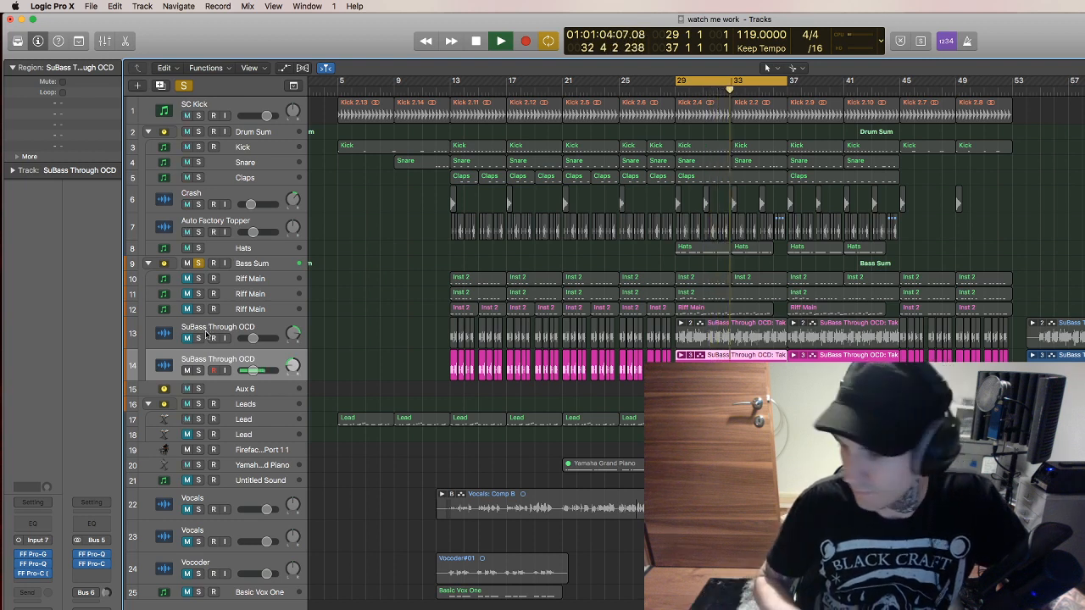
key(space)
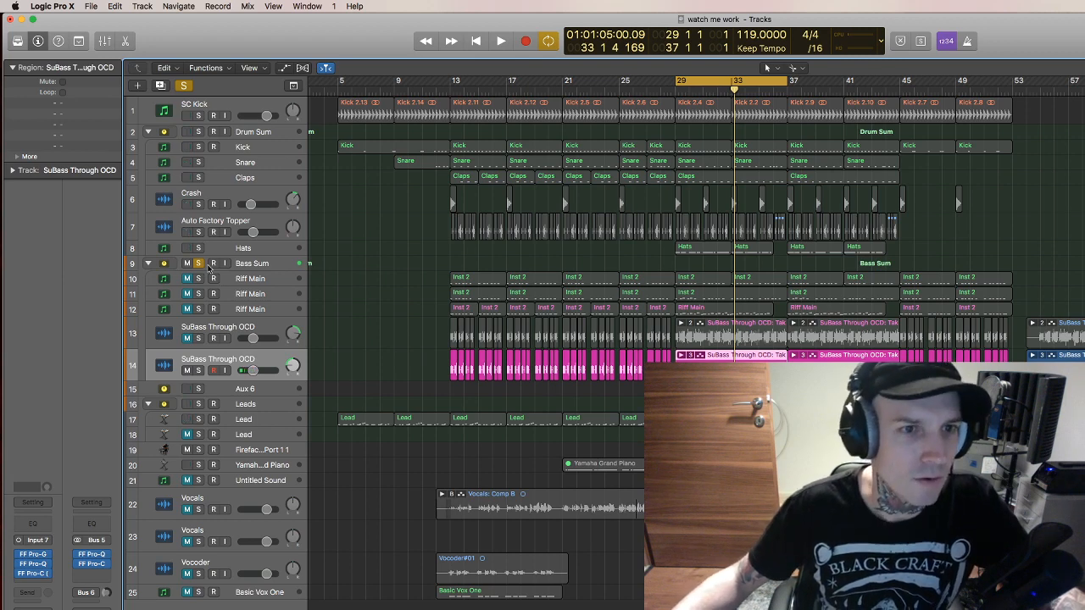
Unmute the track 12 Riff Main and track 13 SuBass Through OCD alongside track 14, keeping only the Bass Sum soloed.
click(199, 264)
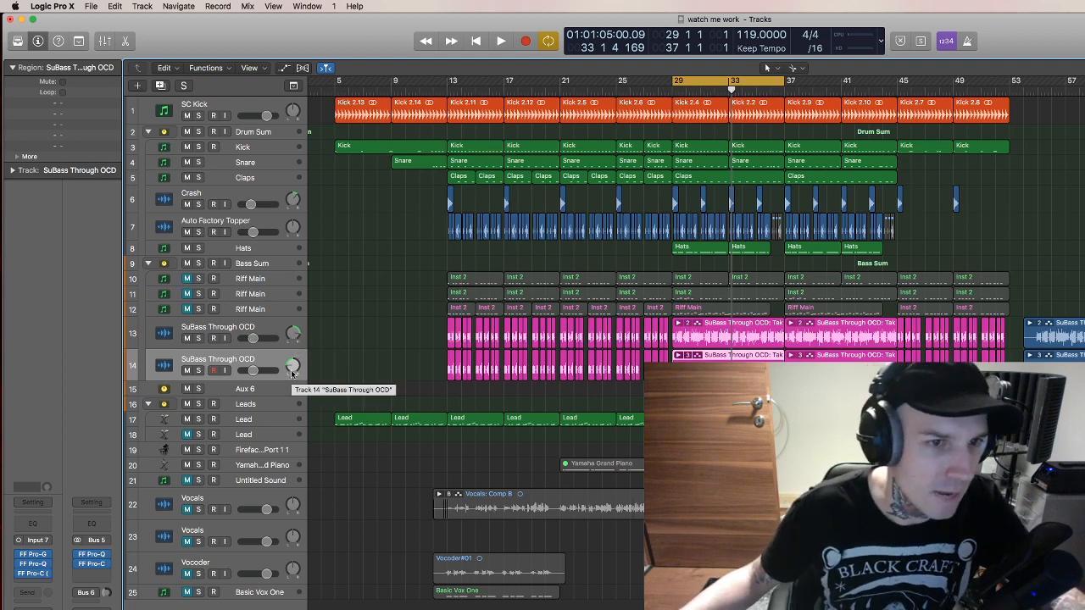
click(186, 310)
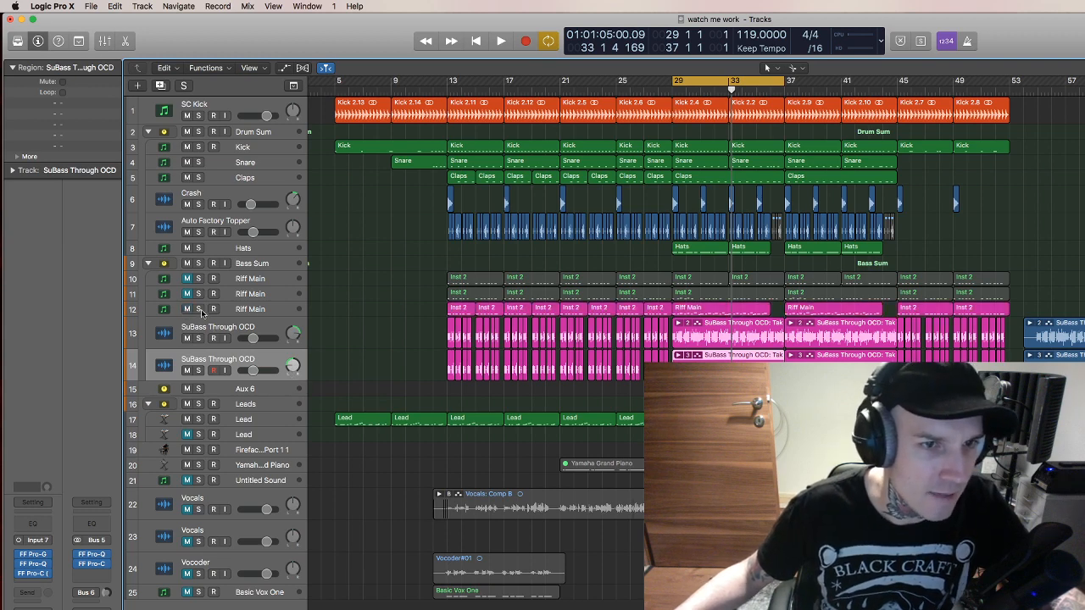
click(199, 309)
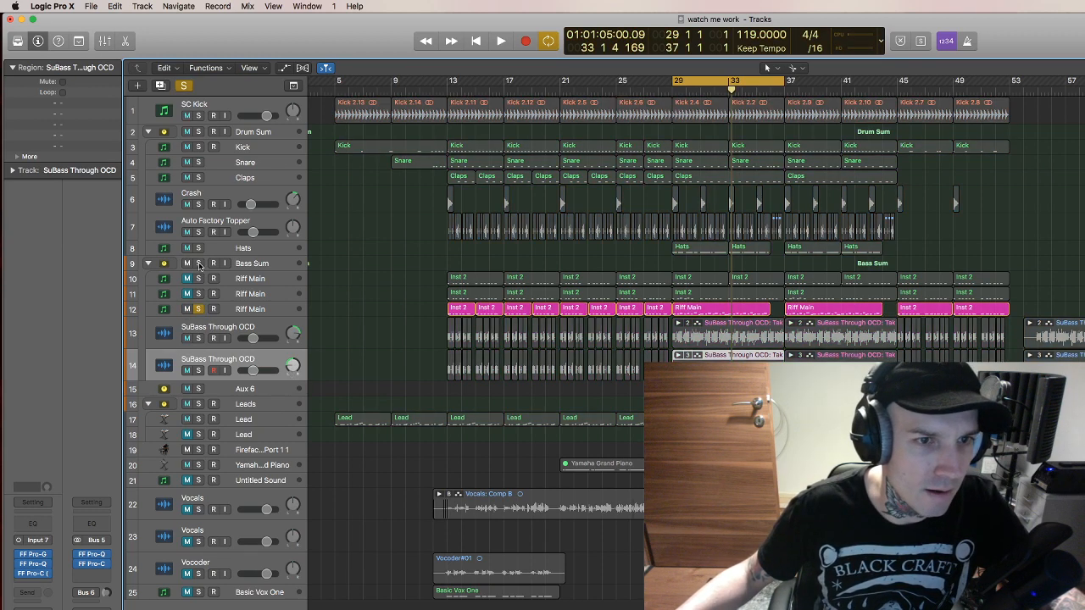
click(199, 309)
click(197, 264)
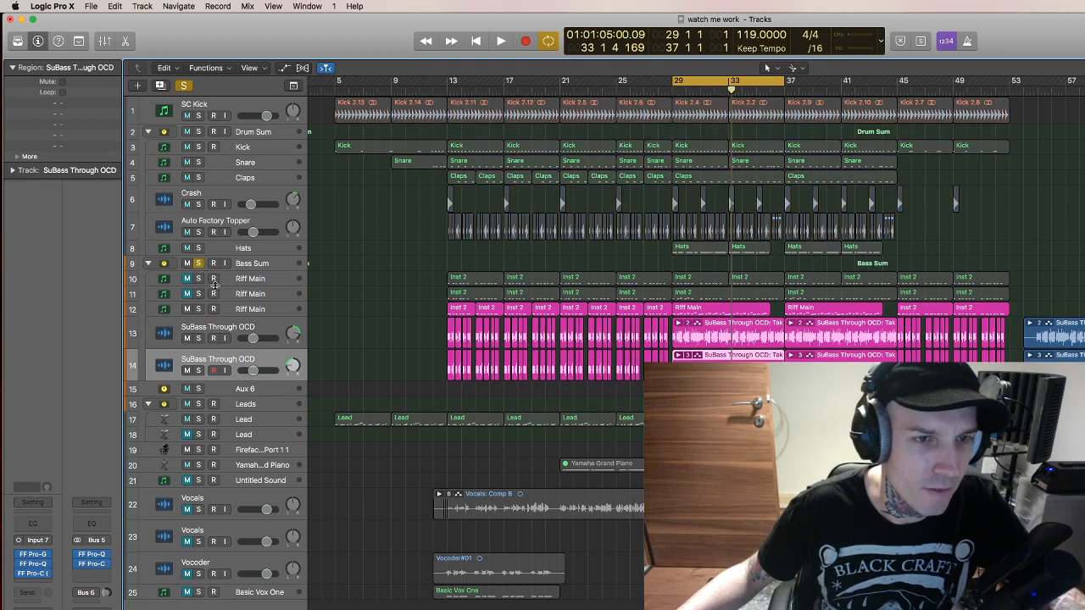
Audition the combined bass layers of tracks 12–14 by themselves and with the Drum Sum soloed alongside them.
key(space)
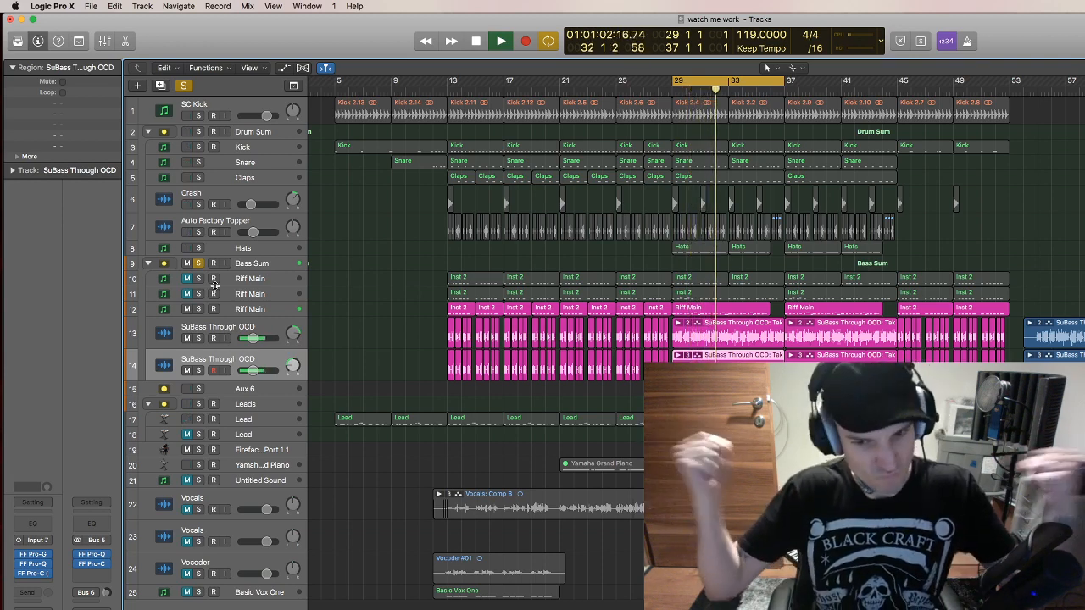
click(199, 132)
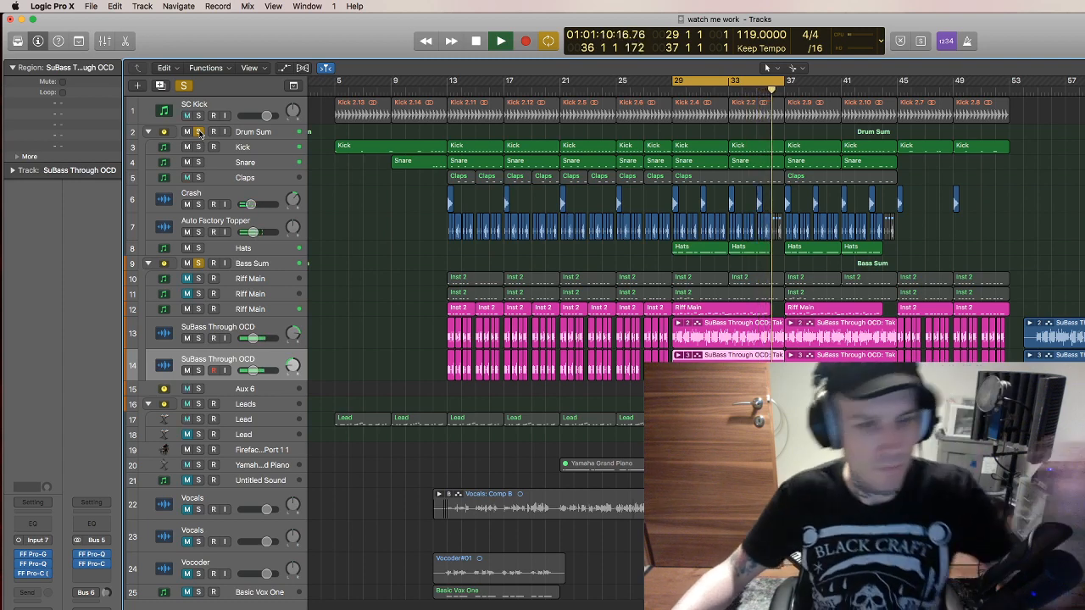
key(space)
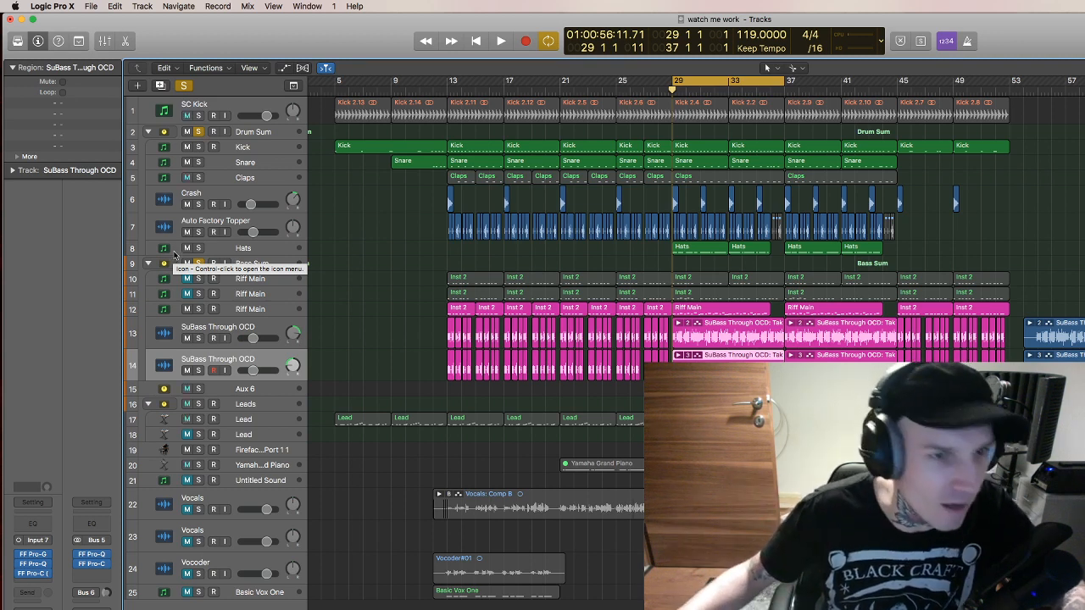
Unsolo the Drum Sum so only the Bass Sum stays soloed, and select the Bass Sum track after checking its member tracks.
click(199, 133)
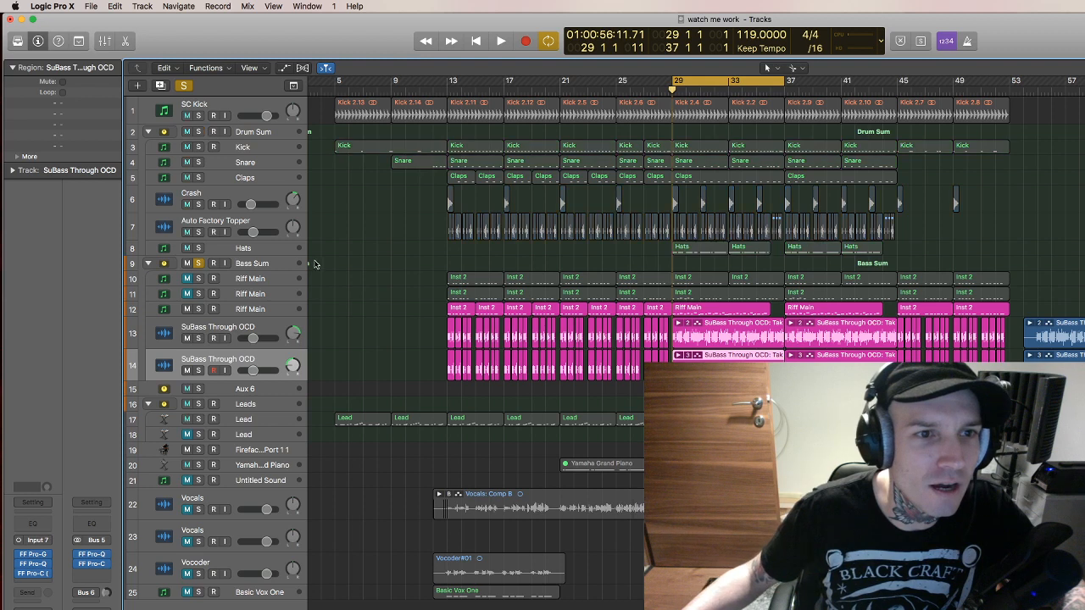
click(272, 265)
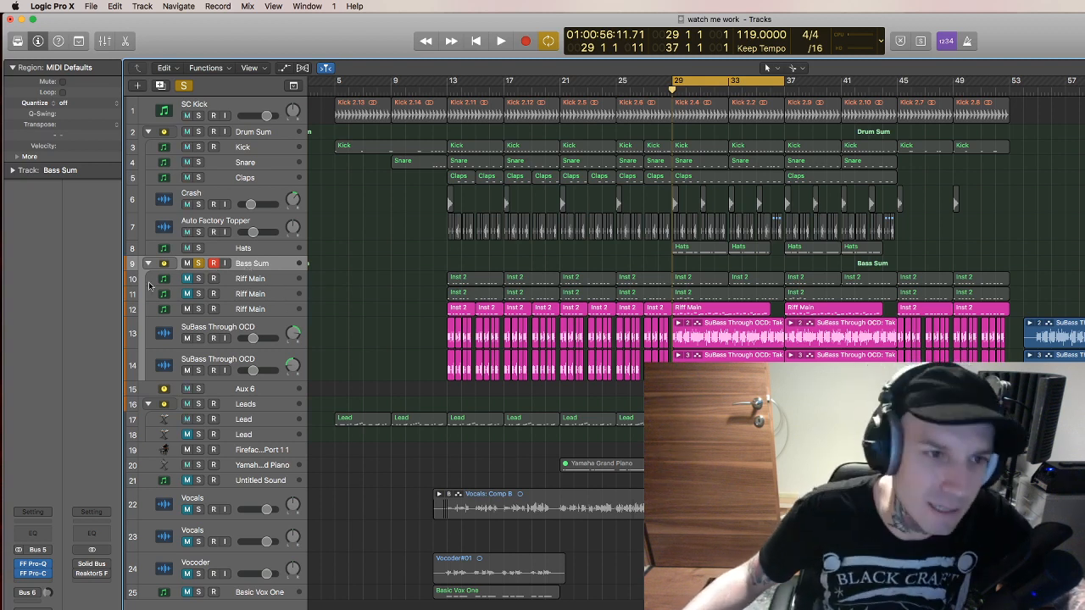
click(140, 371)
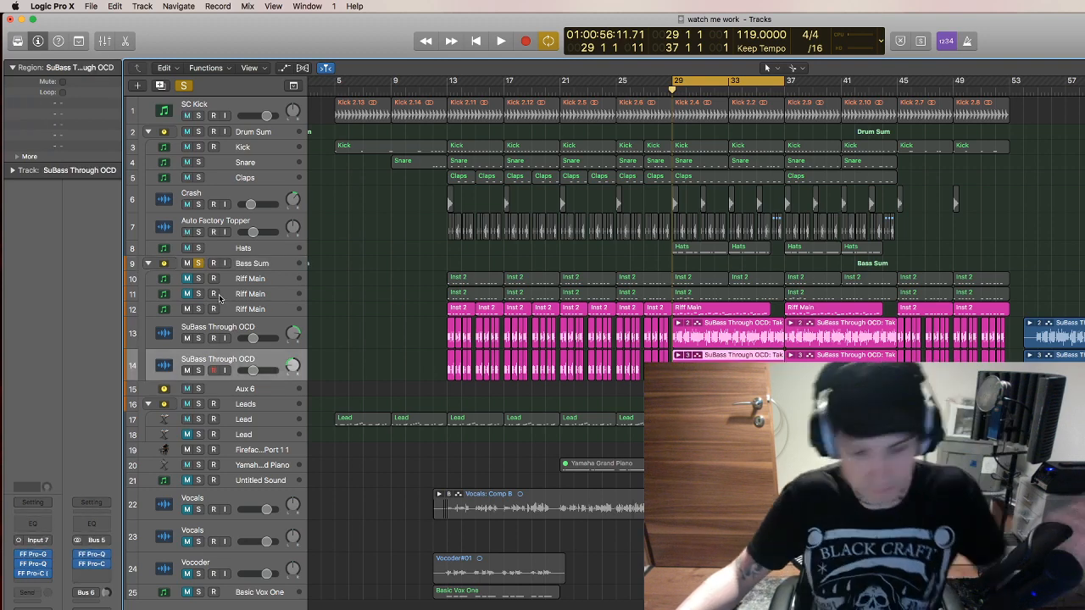
shift+click(250, 280)
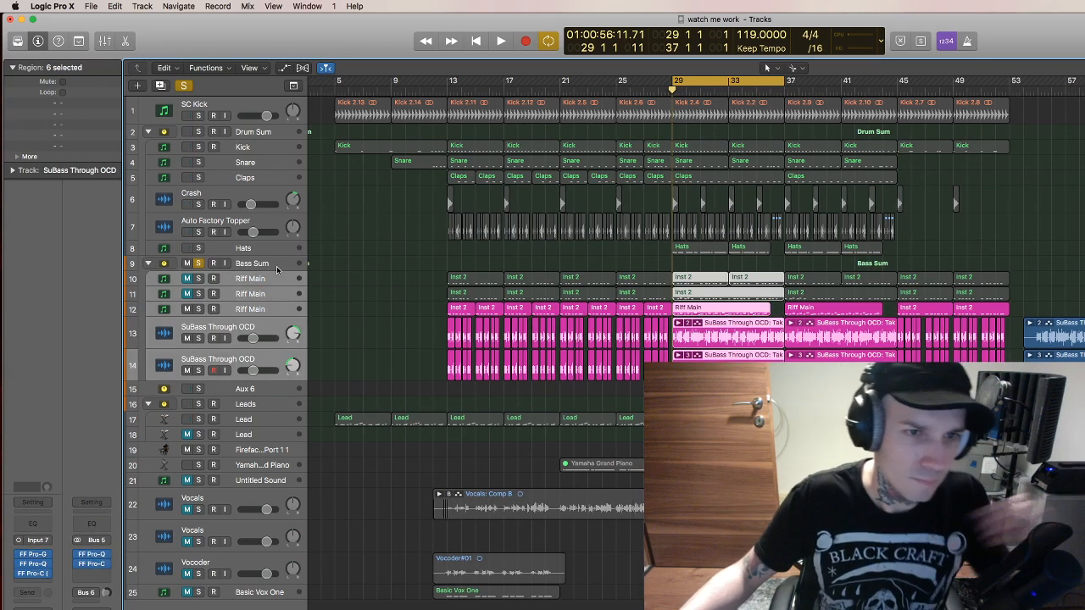
click(266, 263)
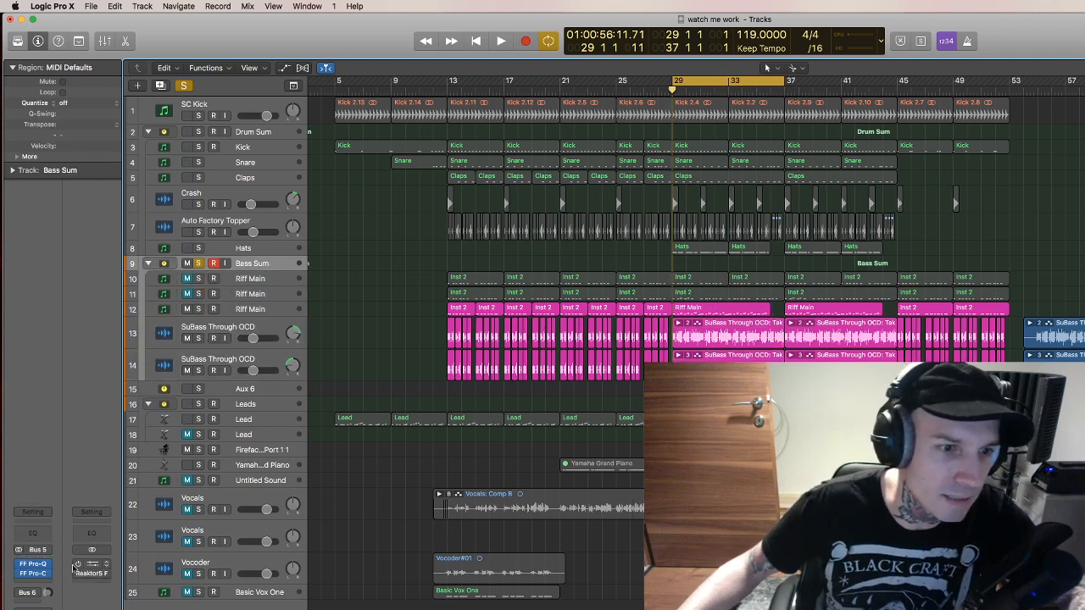
Open the Bass Sum's FF Pro-Q and FF Pro-C, move the compressor window over the arrangement, and close the EQ.
click(34, 567)
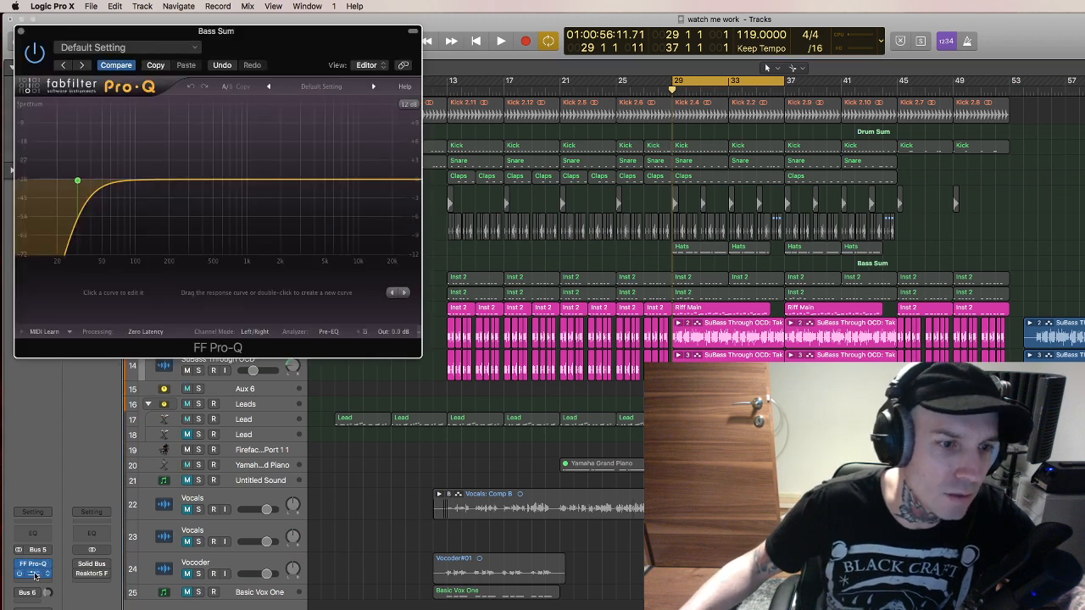
click(34, 574)
drag(60, 33, 882, 125)
click(17, 34)
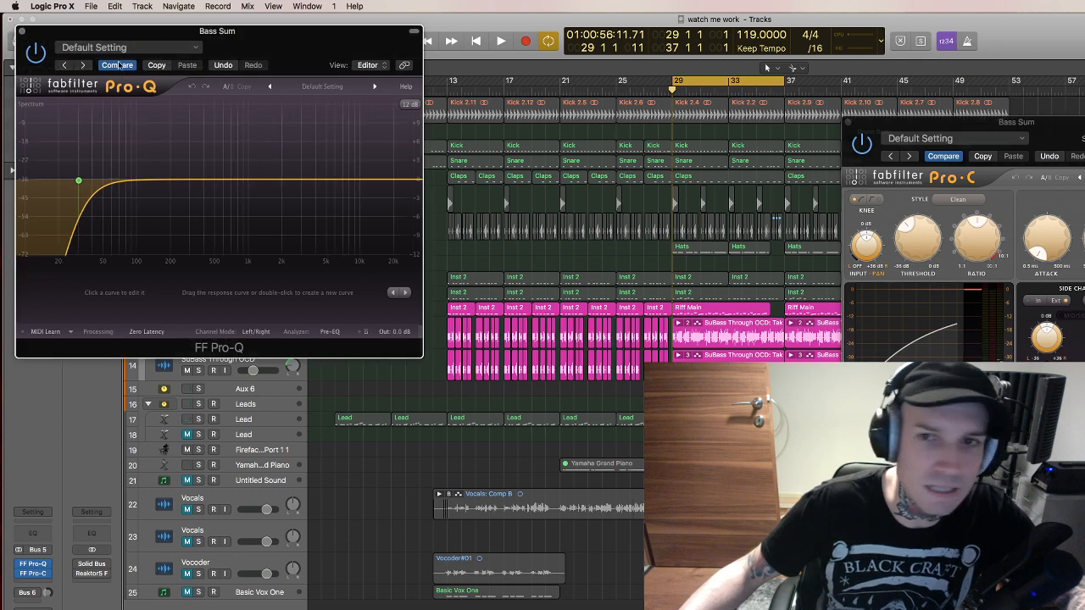
click(21, 31)
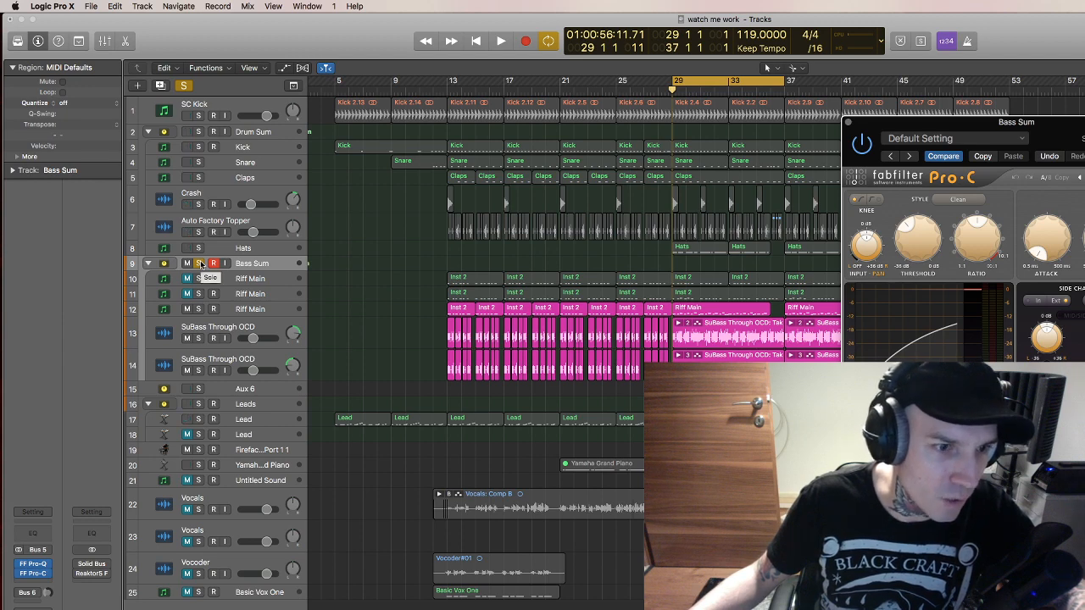
Close and reopen the Bass Sum's FF Pro-C, check the SC Kick track, and reselect the Bass Sum.
click(33, 575)
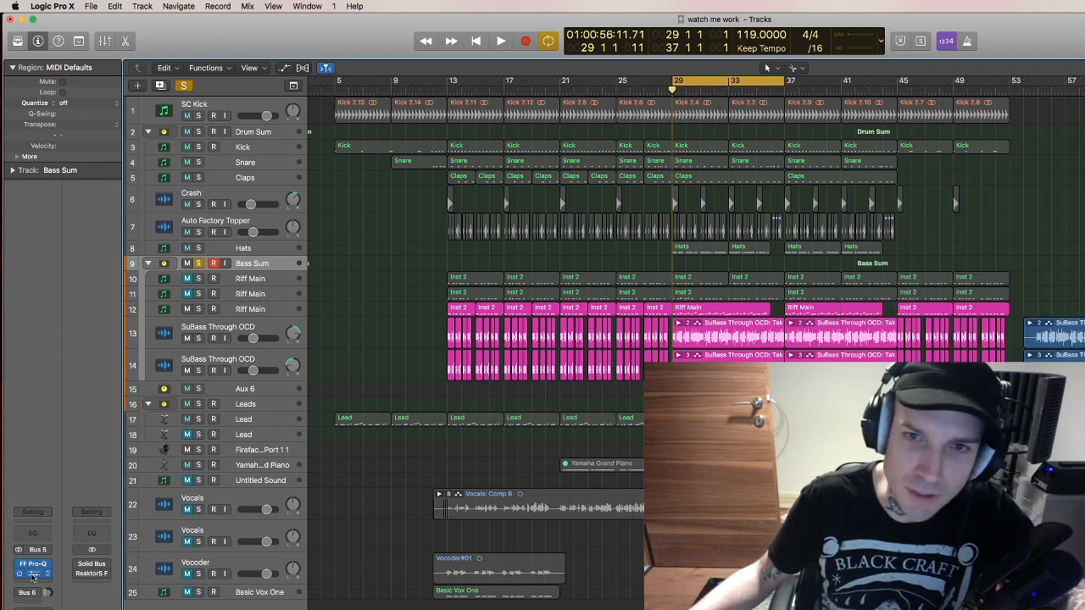
click(34, 575)
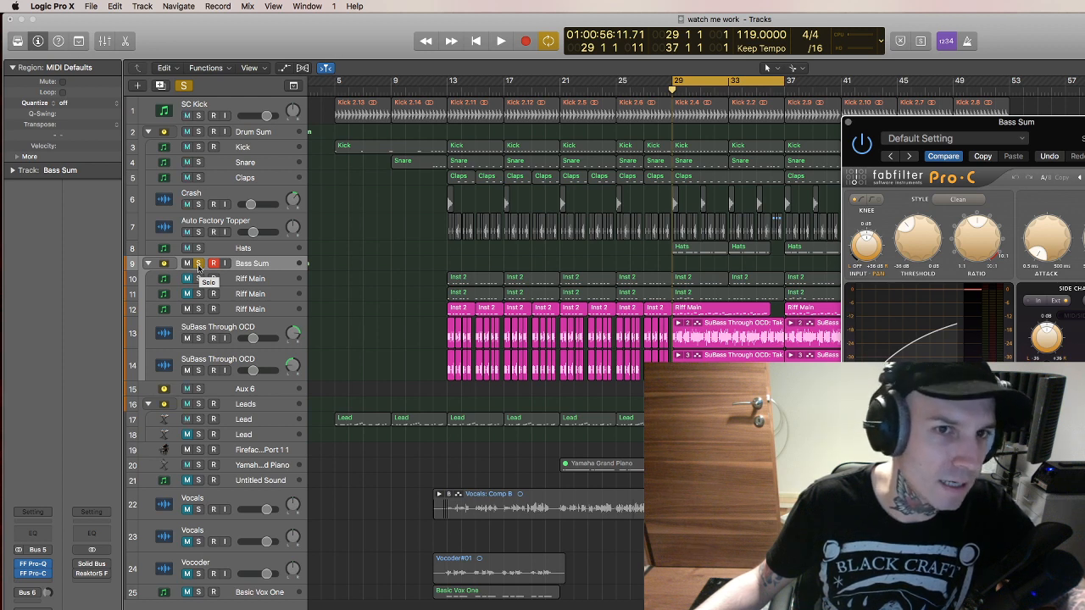
click(223, 108)
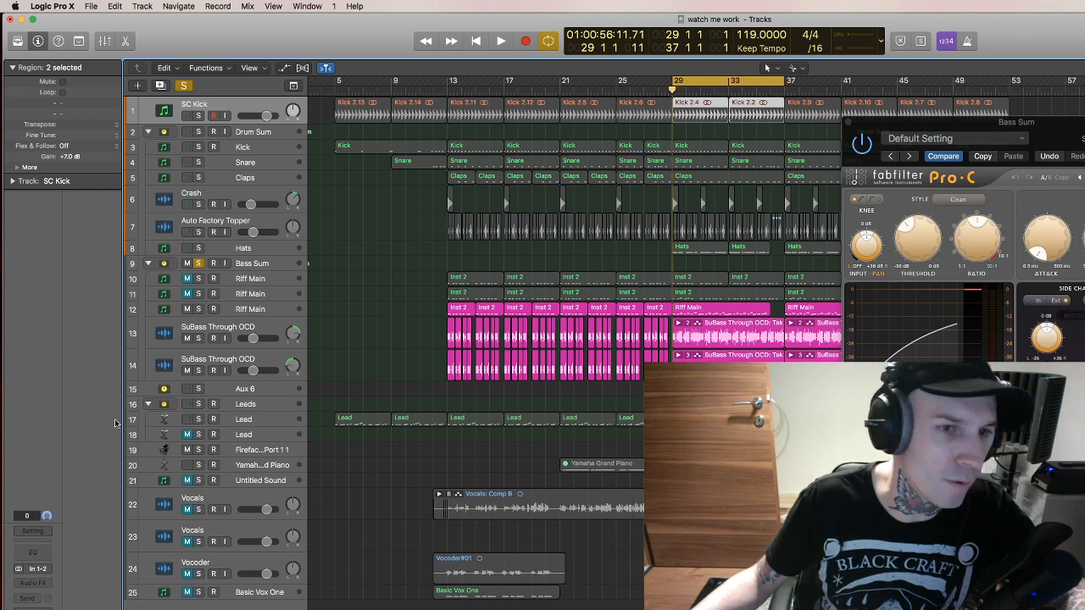
click(259, 265)
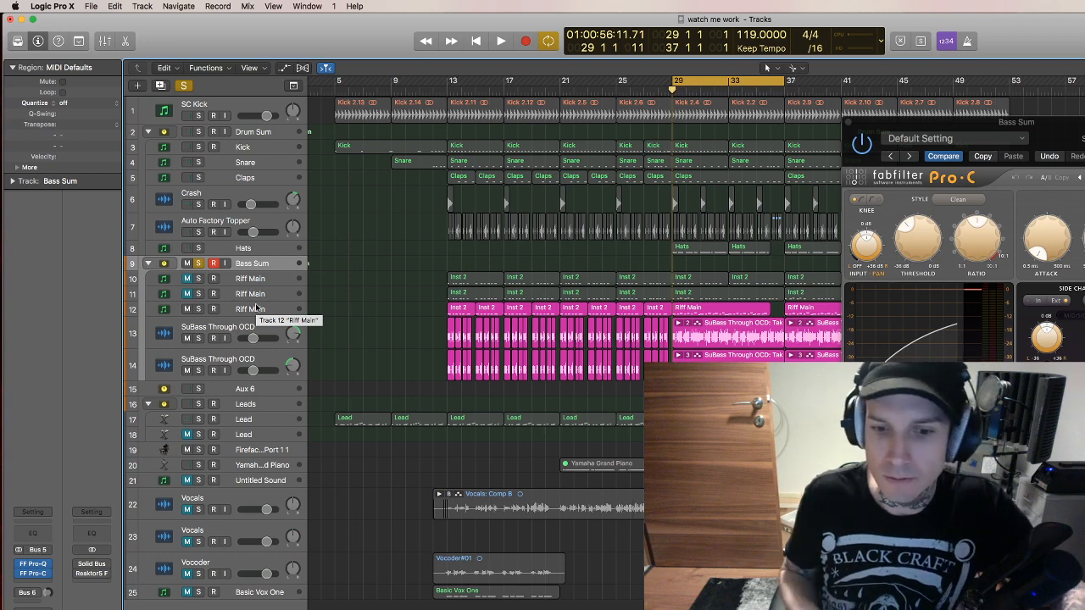
Audition the soloed Bass Sum with its Pro-C open, and unsolo it during playback to hear the full mix.
key(space)
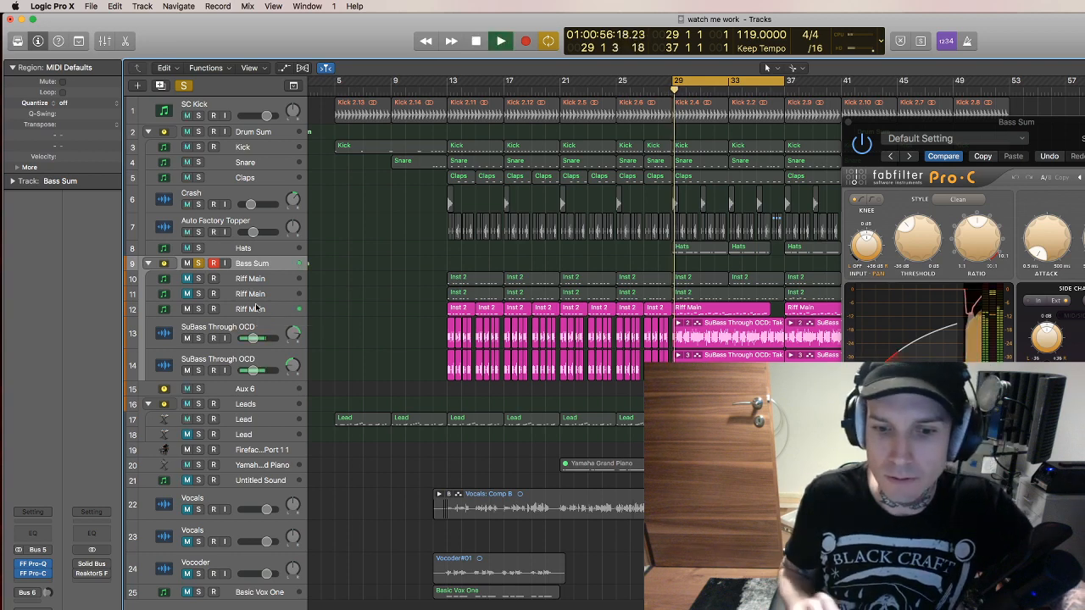
click(198, 263)
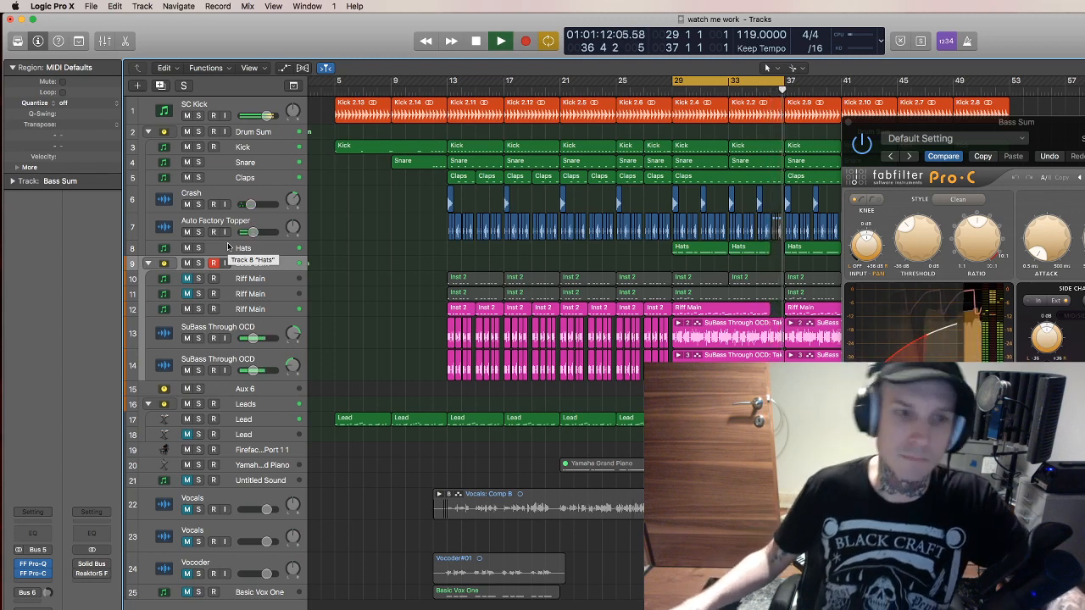
key(space)
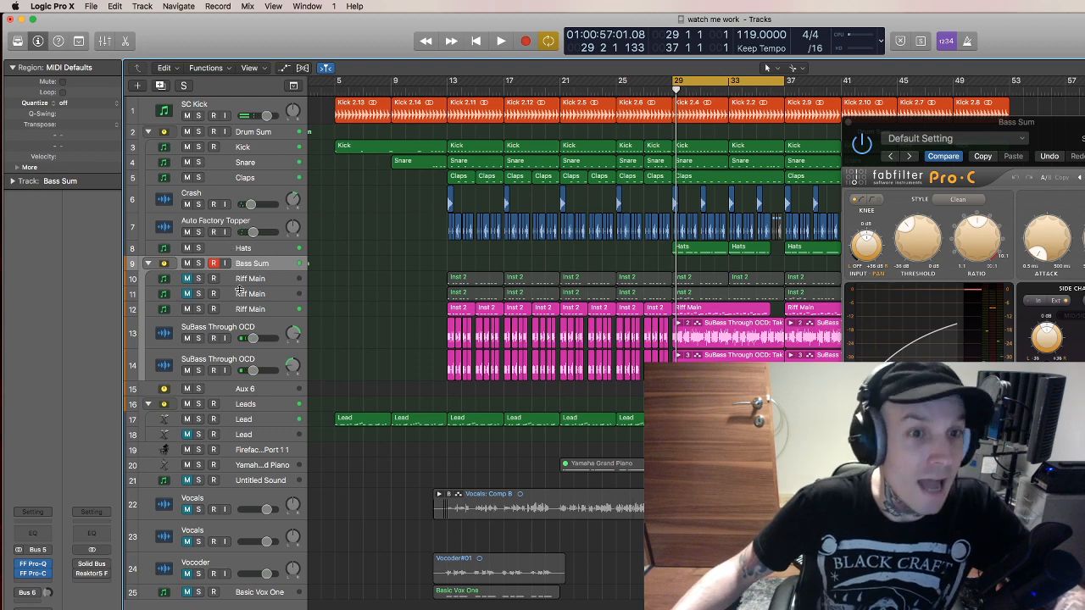
Mute the bass layers on tracks 12–14, unmute the Riff Main on track 11, and audition it in the full mix.
click(185, 309)
click(186, 339)
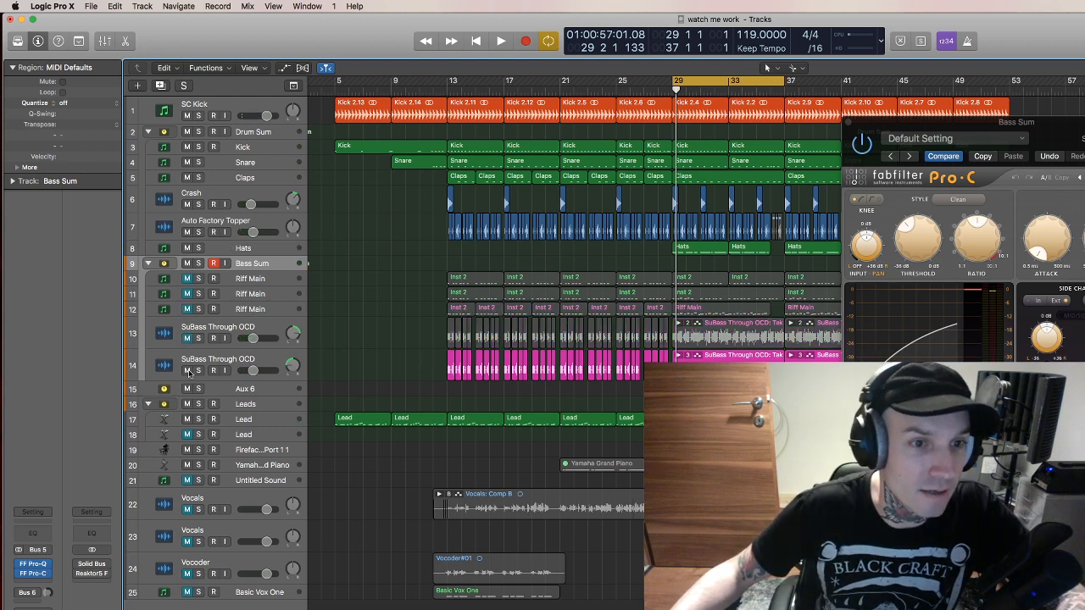
click(187, 371)
click(186, 294)
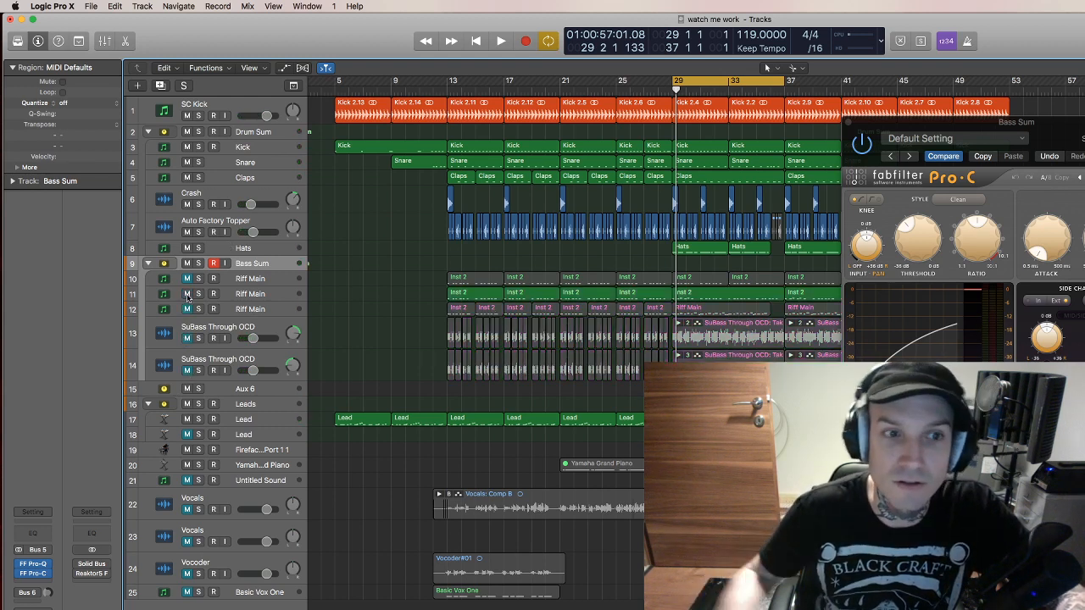
key(space)
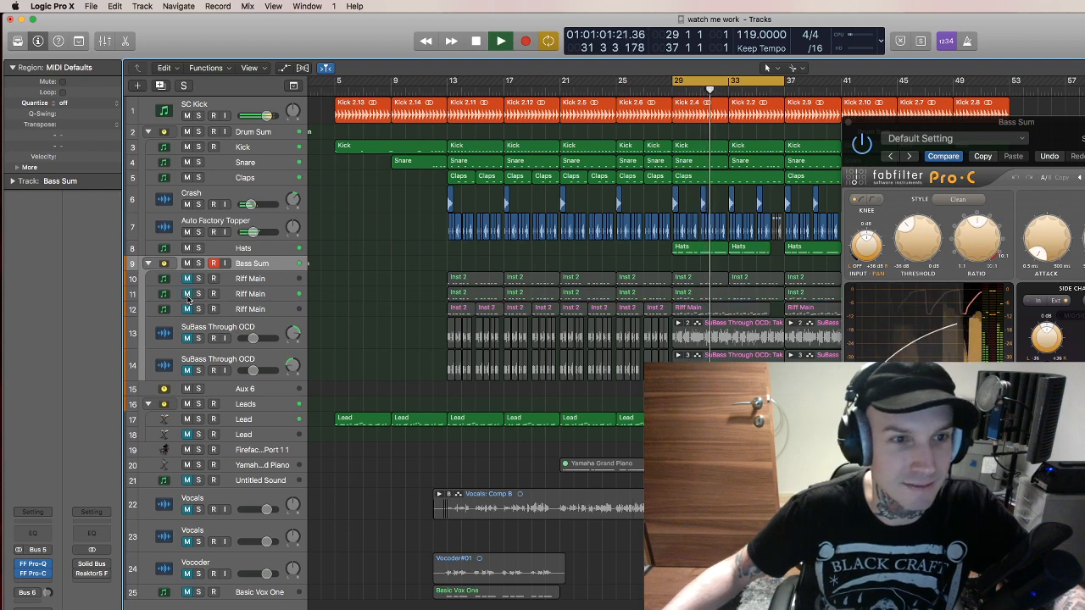
During playback, switch from the track 11 Riff Main back to the bass layers on tracks 12–14 and audition them in the mix.
click(187, 309)
click(187, 338)
click(188, 371)
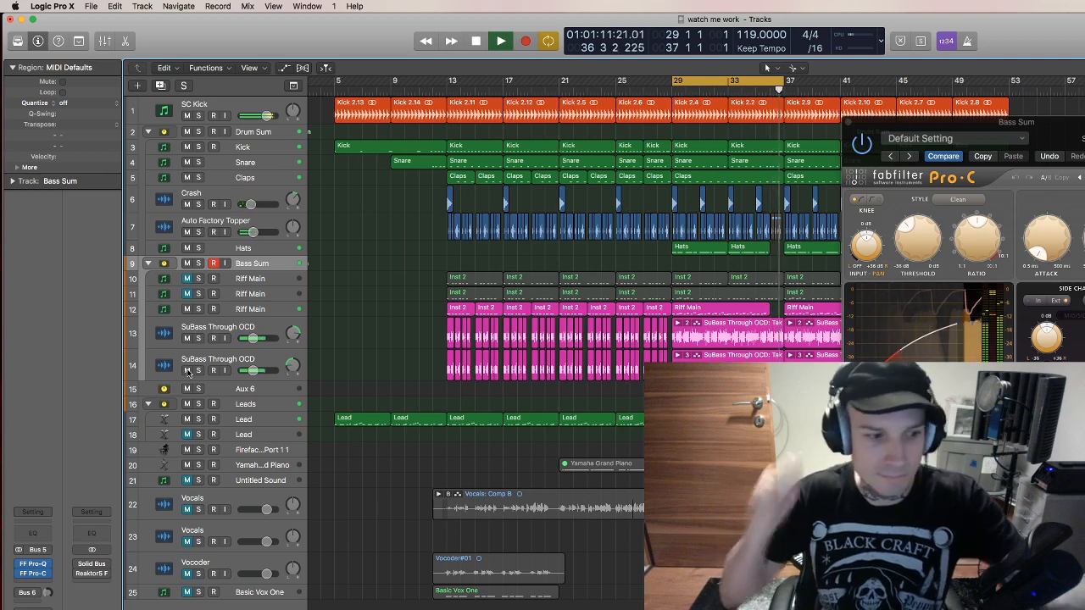
key(space)
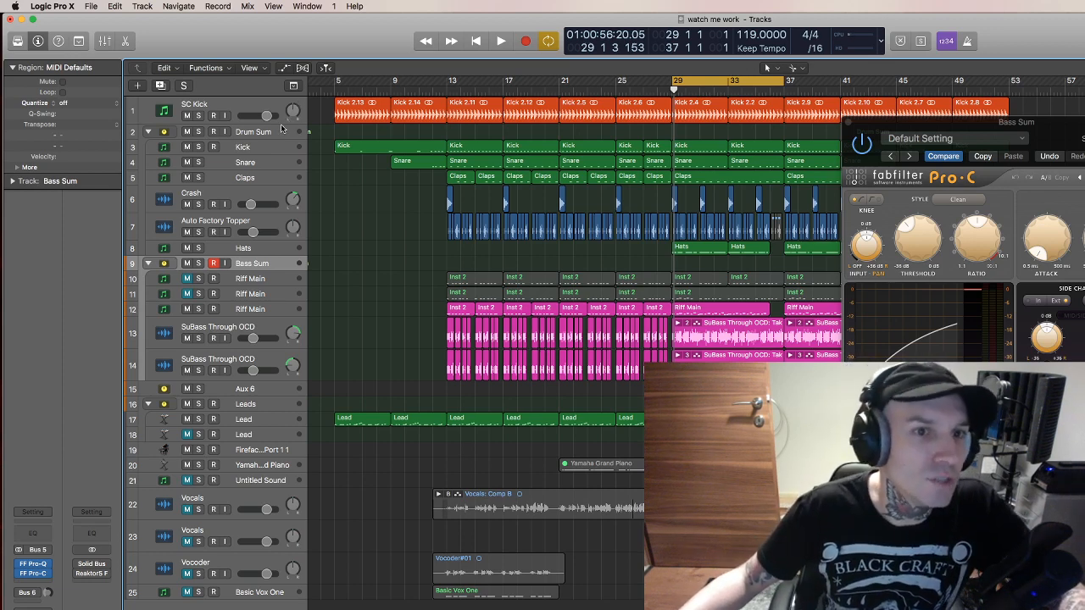
Solo and select the Drum Sum, with the Bass Sum unsoloed, and audition the drums by themselves.
click(200, 264)
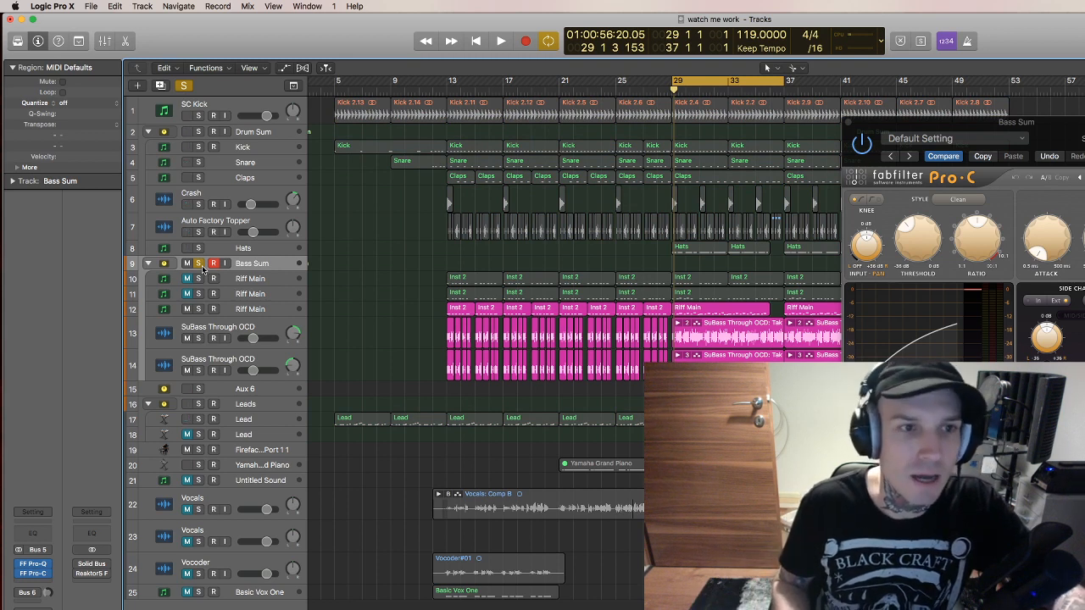
click(200, 265)
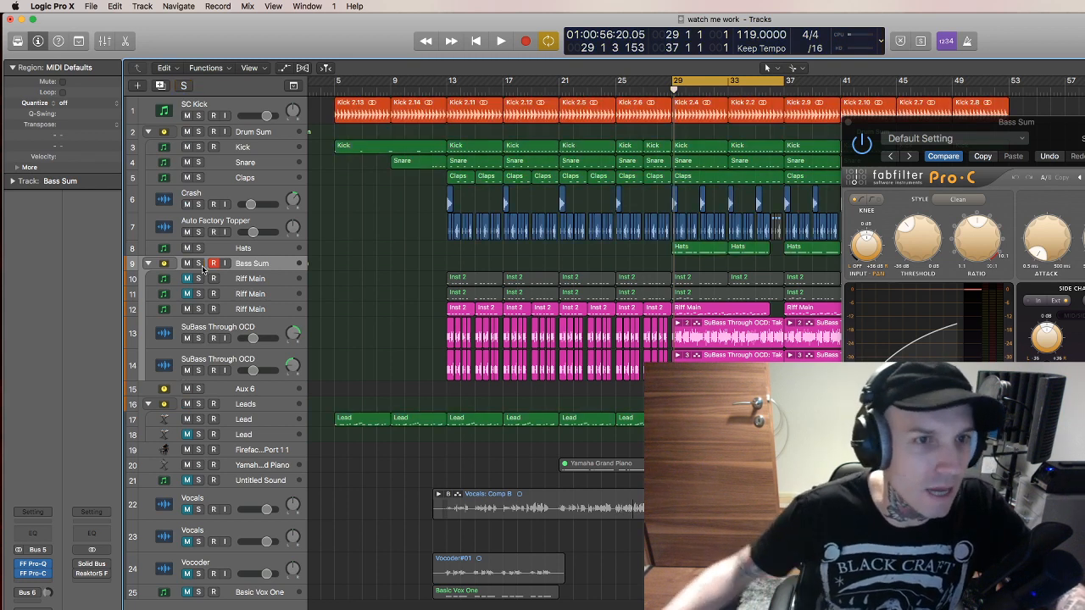
click(198, 132)
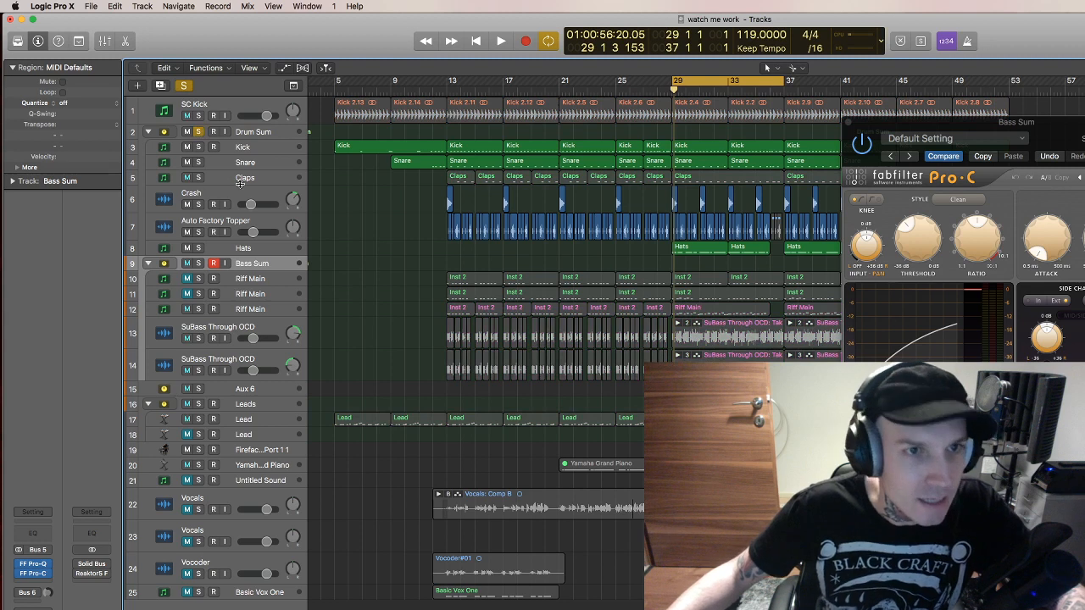
click(262, 136)
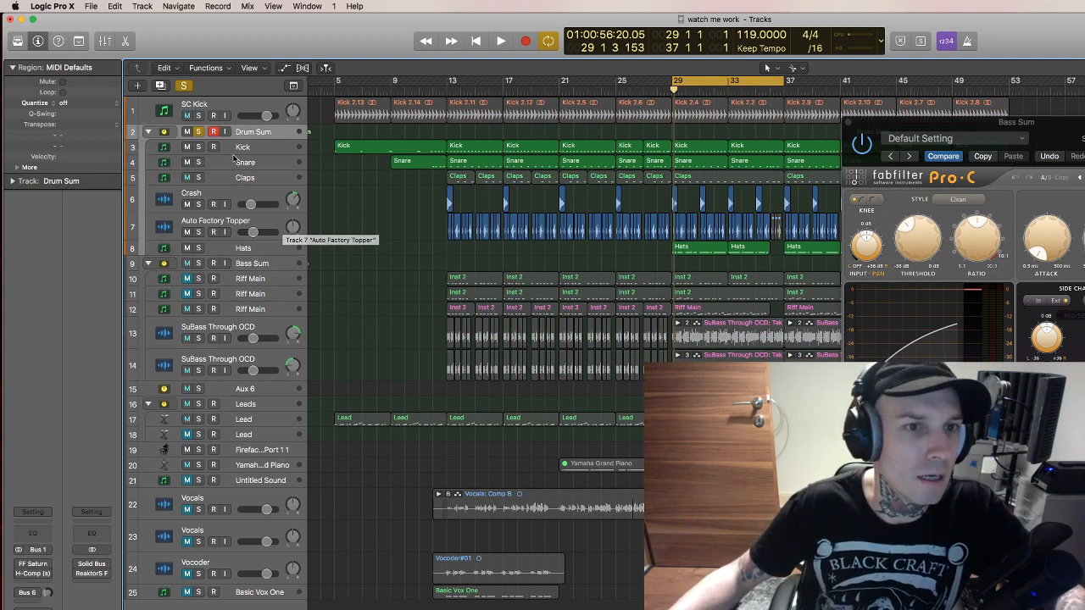
key(space)
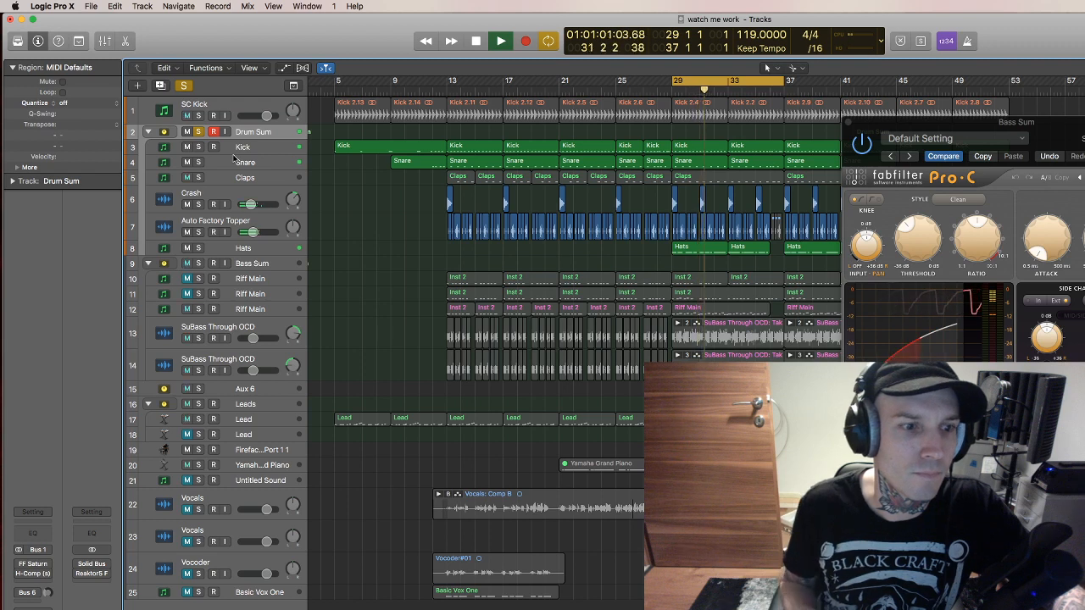
key(space)
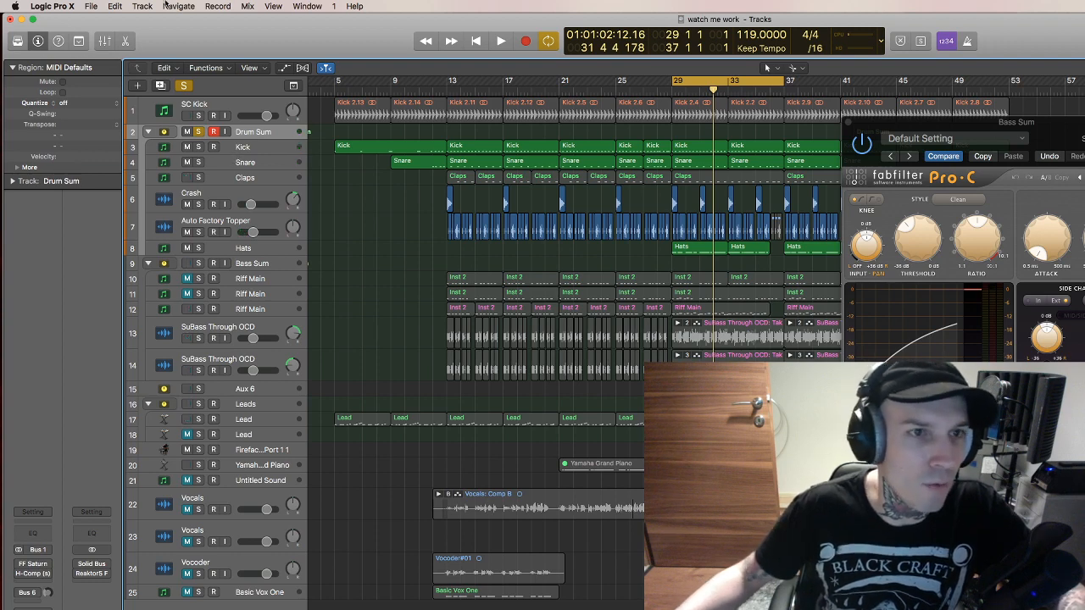
Show the mixer below the arrangement and audition the soloed Drum Sum in short passes.
click(105, 41)
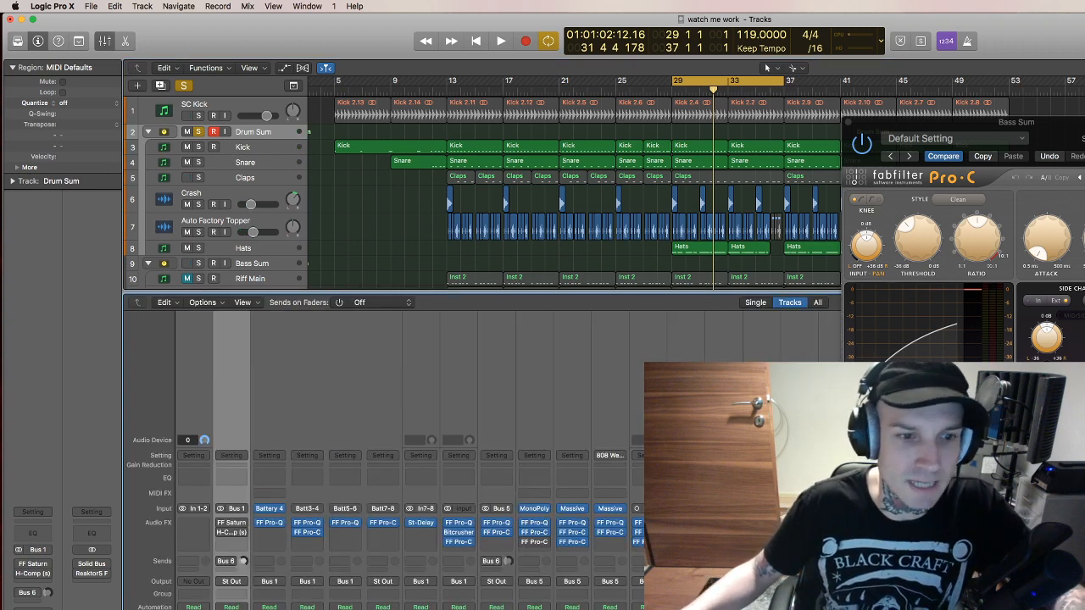
key(space)
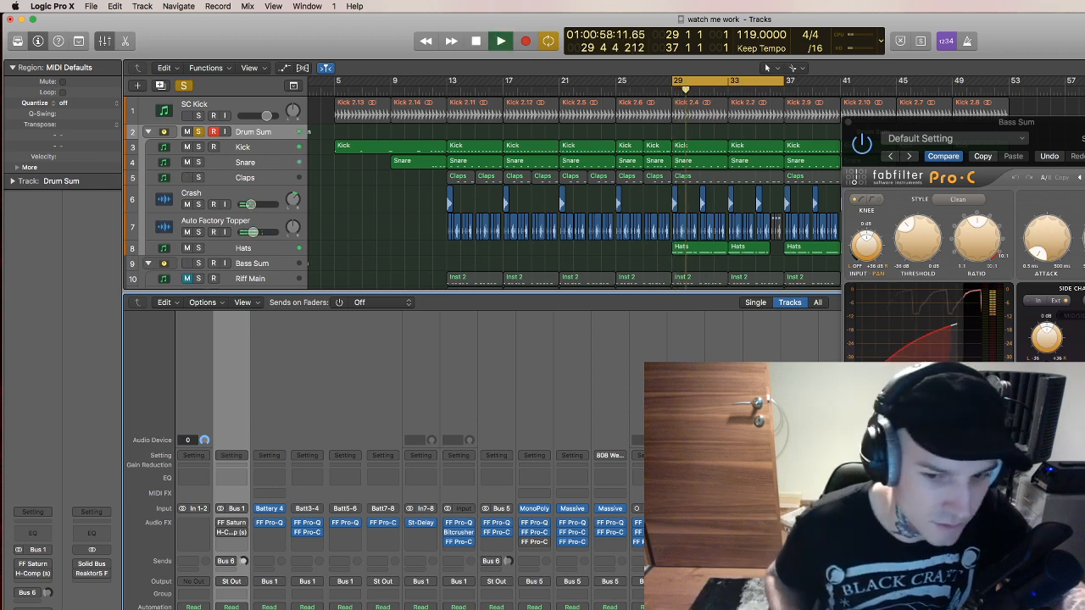
key(space)
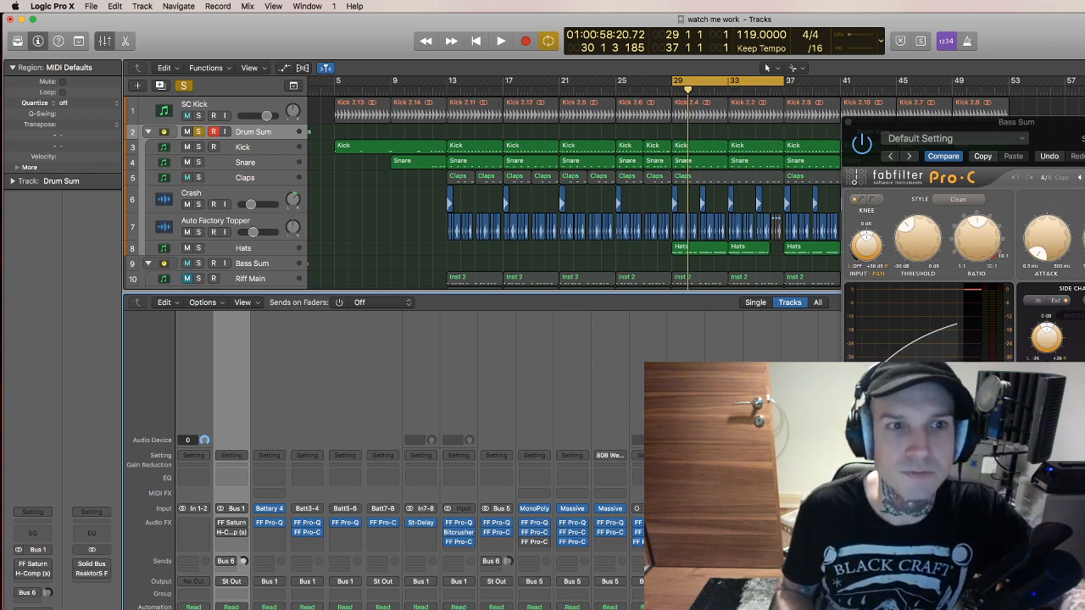
key(space)
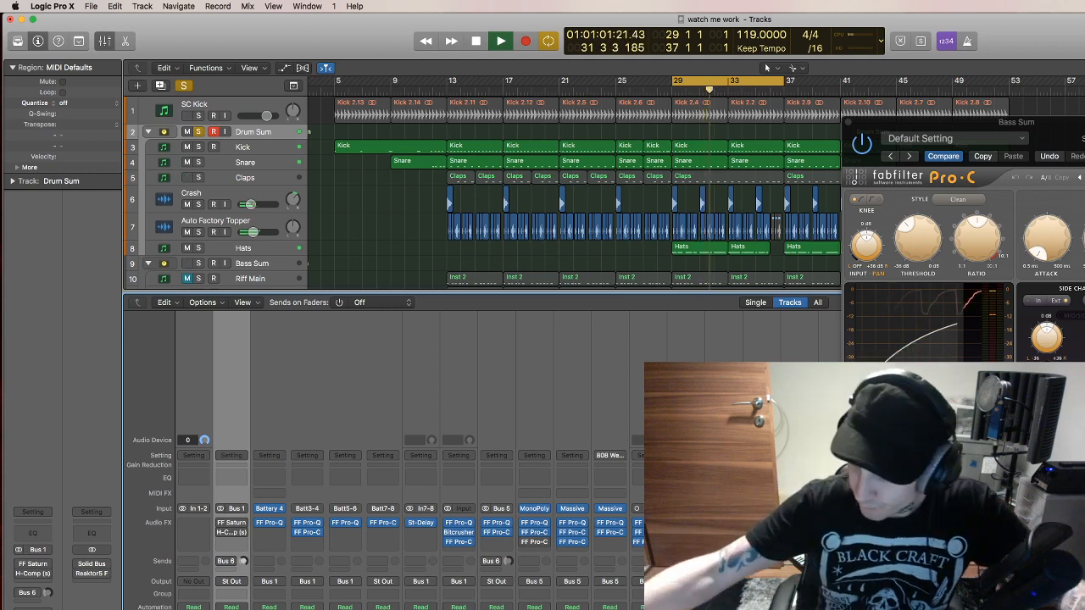
key(space)
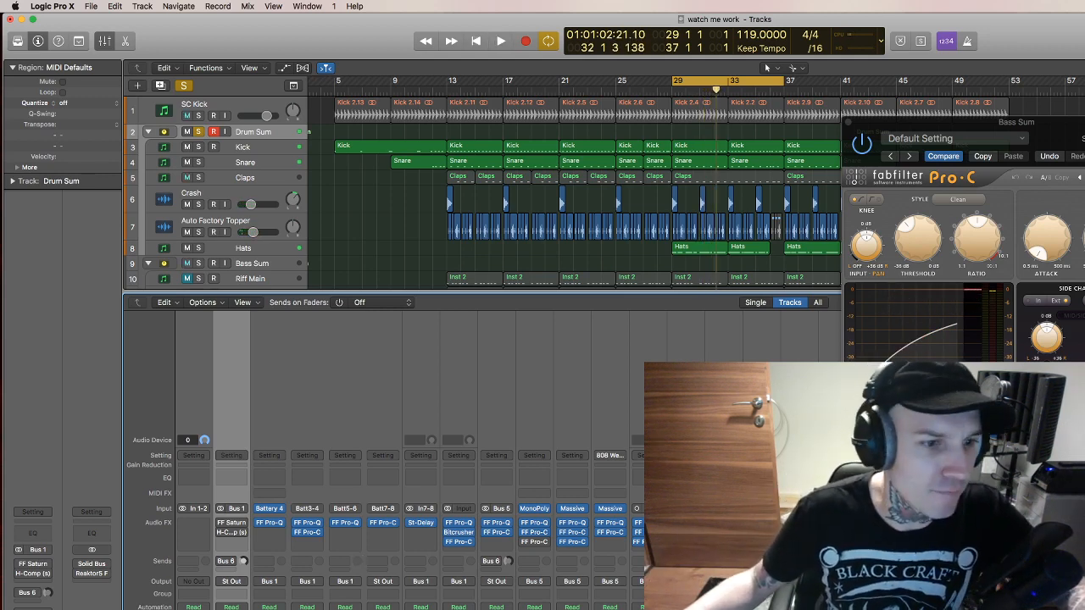
Open the Drum Sum's FF Saturn, move its window over the arrangement, and close the Bass Sum's FF Pro-C.
click(34, 565)
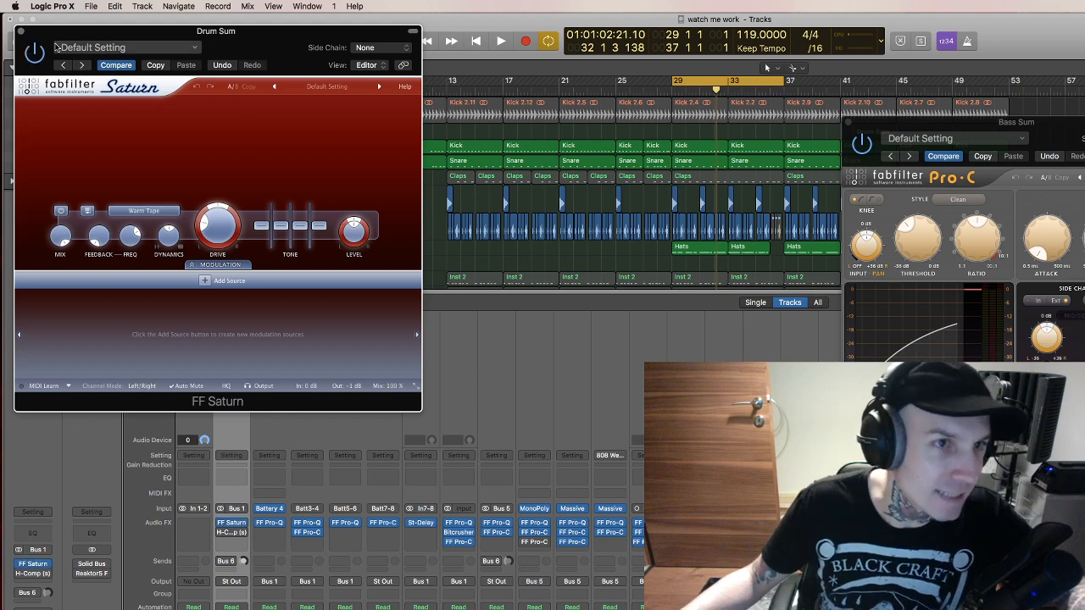
drag(51, 36, 570, 125)
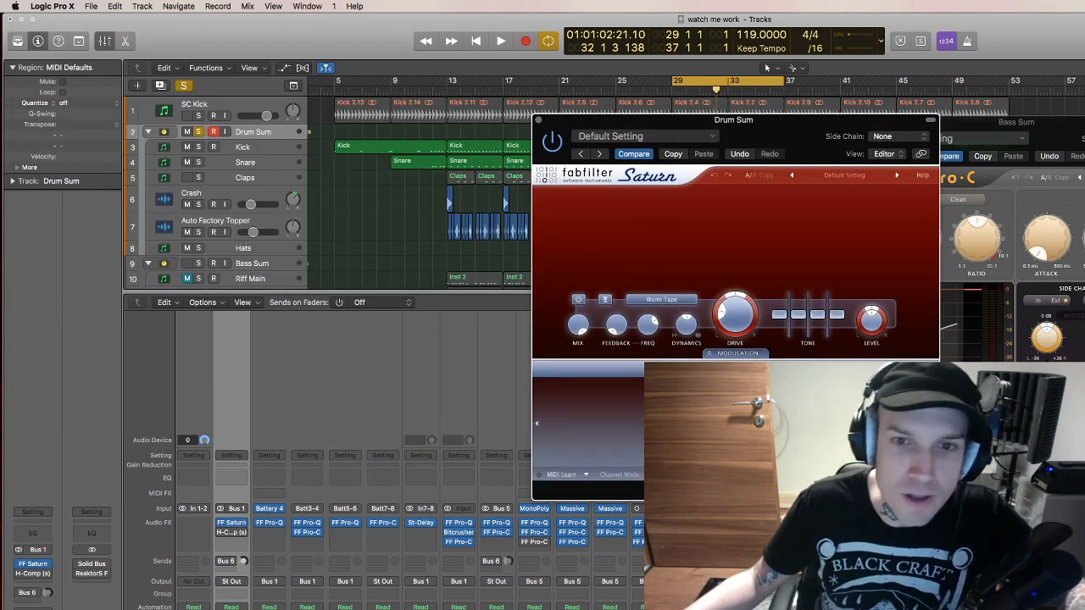
drag(979, 126, 1007, 136)
click(960, 135)
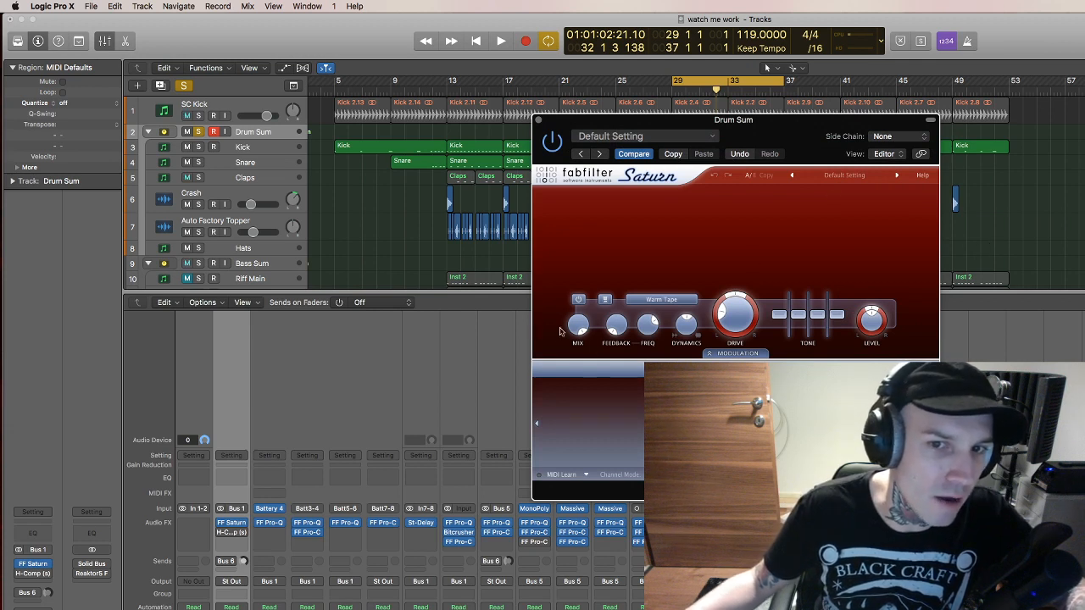
mouse_move(581, 331)
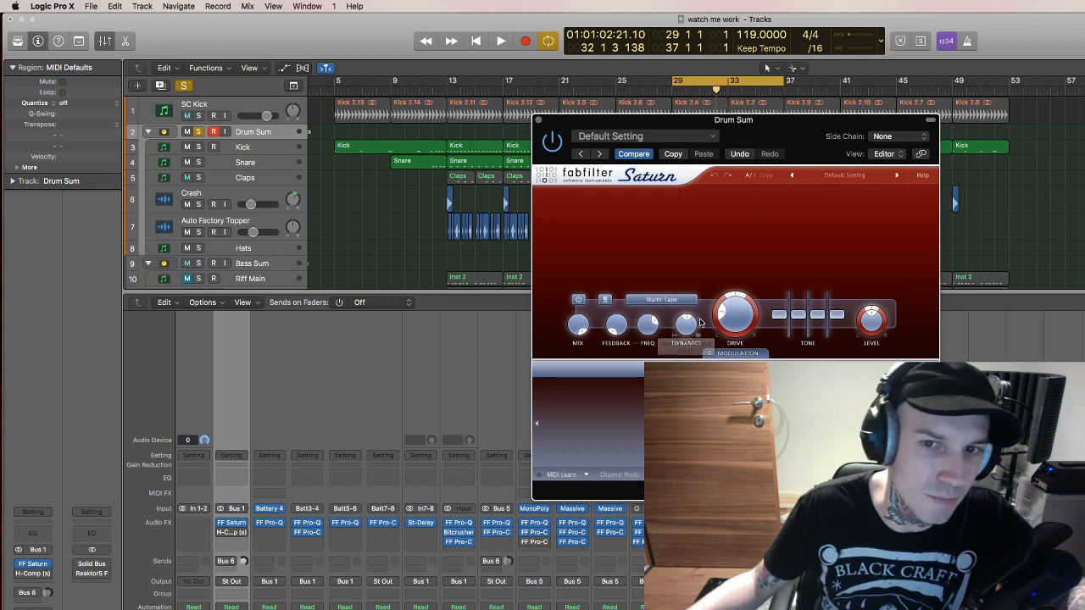
Try Saturn's Band 1 Drive at 100% while the soloed drums play, and restore the drive to its earlier setting.
mouse_move(732, 315)
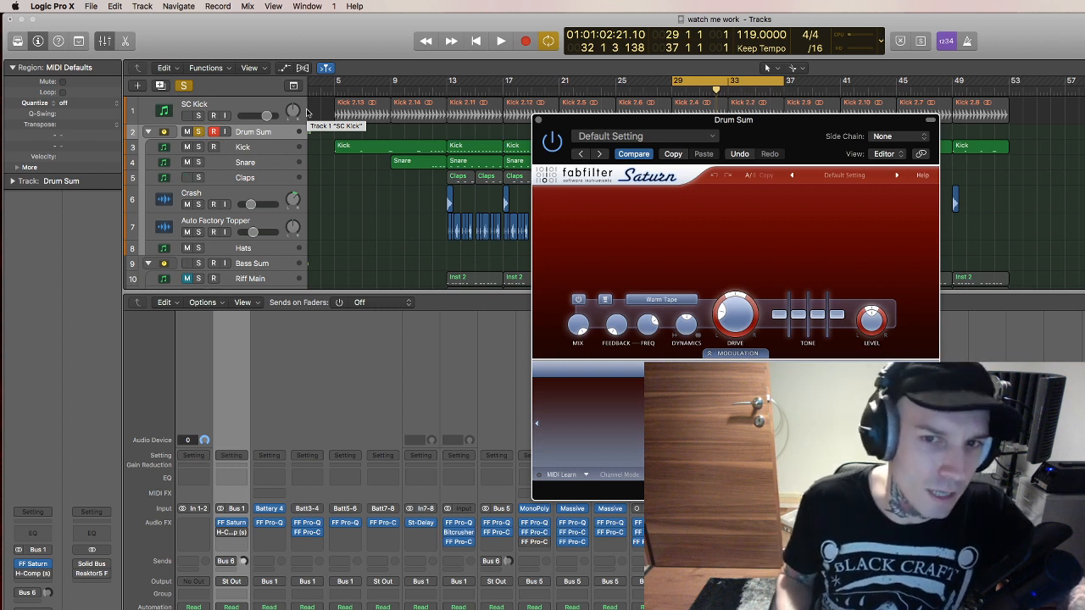
key(space)
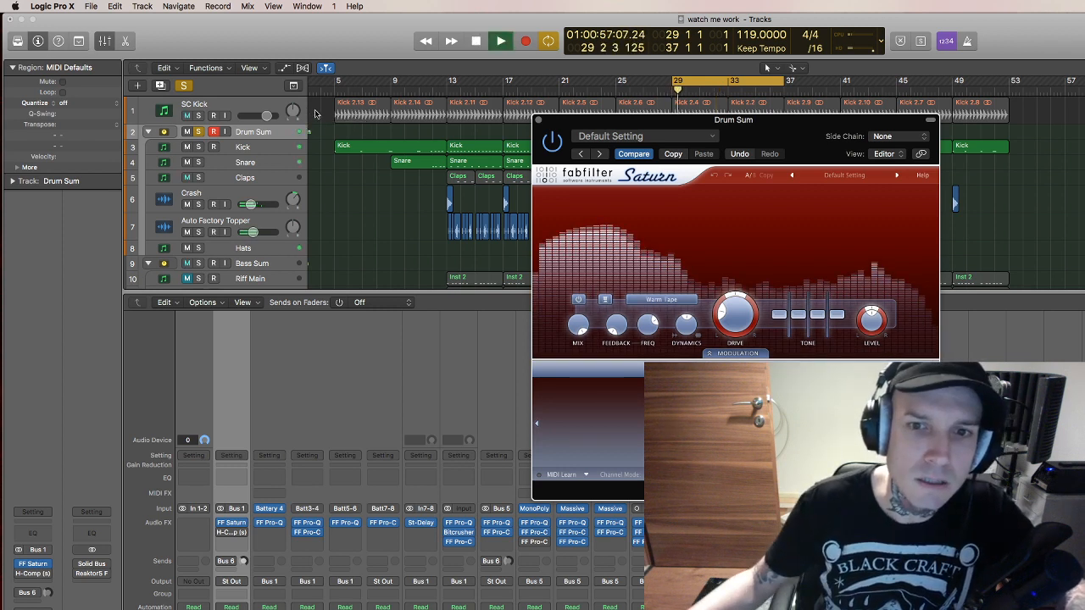
drag(734, 322, 746, 209)
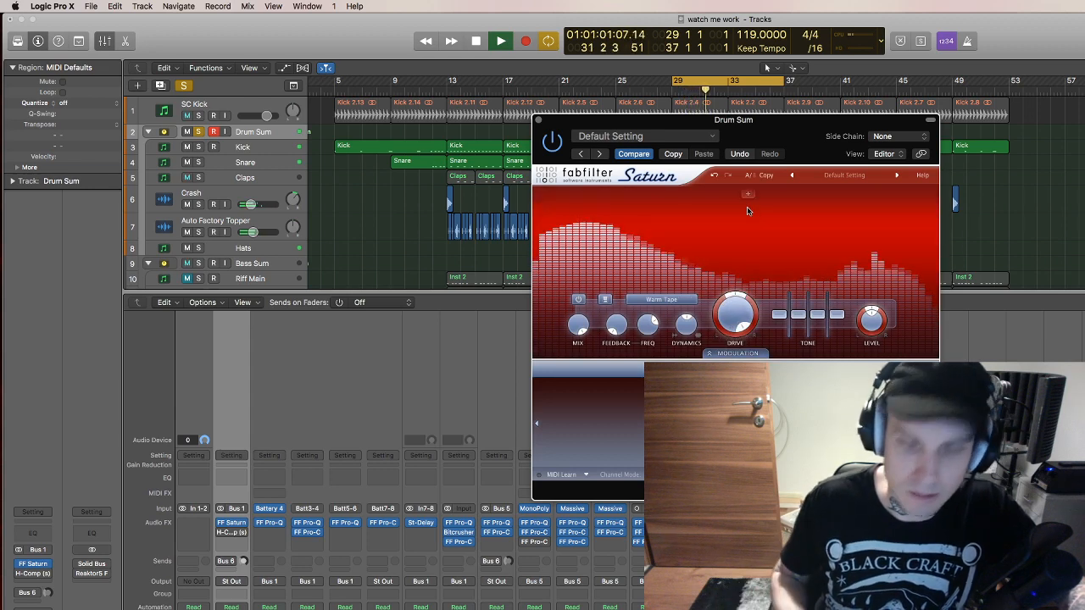
key(space)
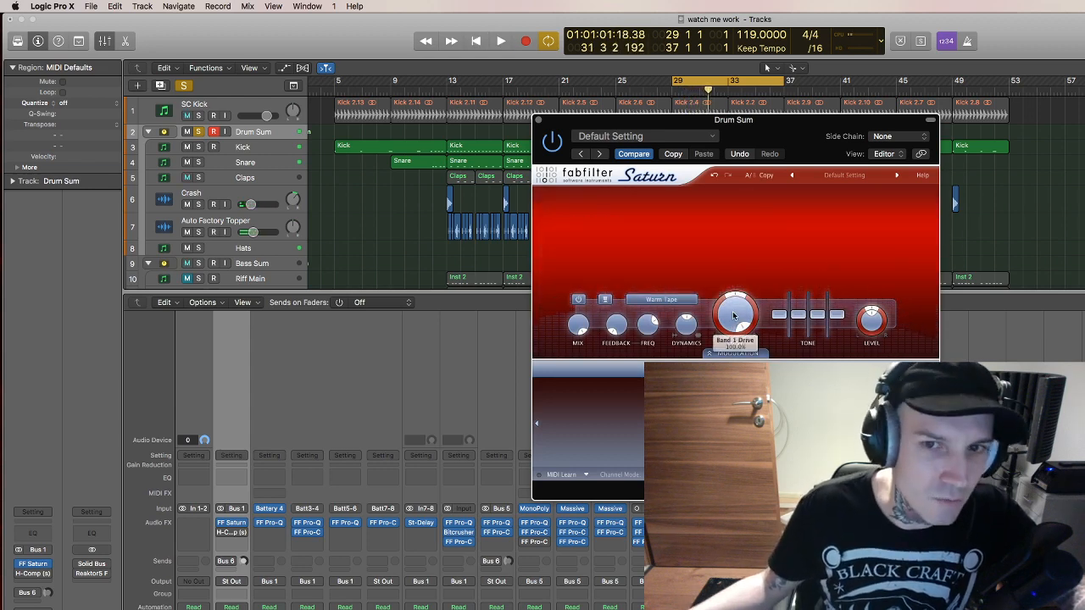
double_click(734, 316)
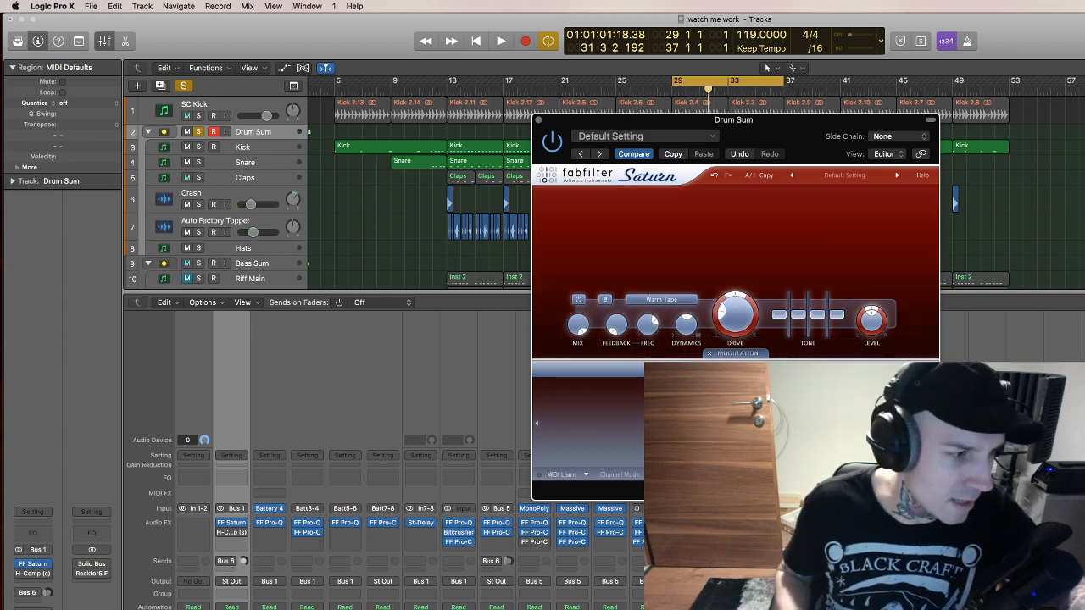
Compare the Drum Sum with Saturn bypassed and active during two playback passes, and close the Saturn window.
key(space)
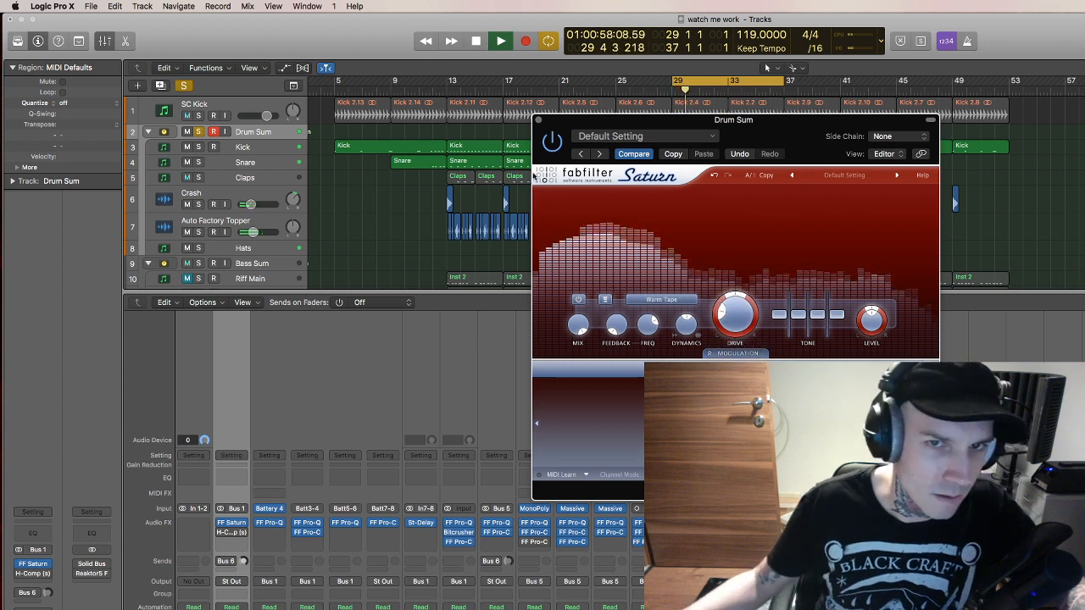
click(551, 141)
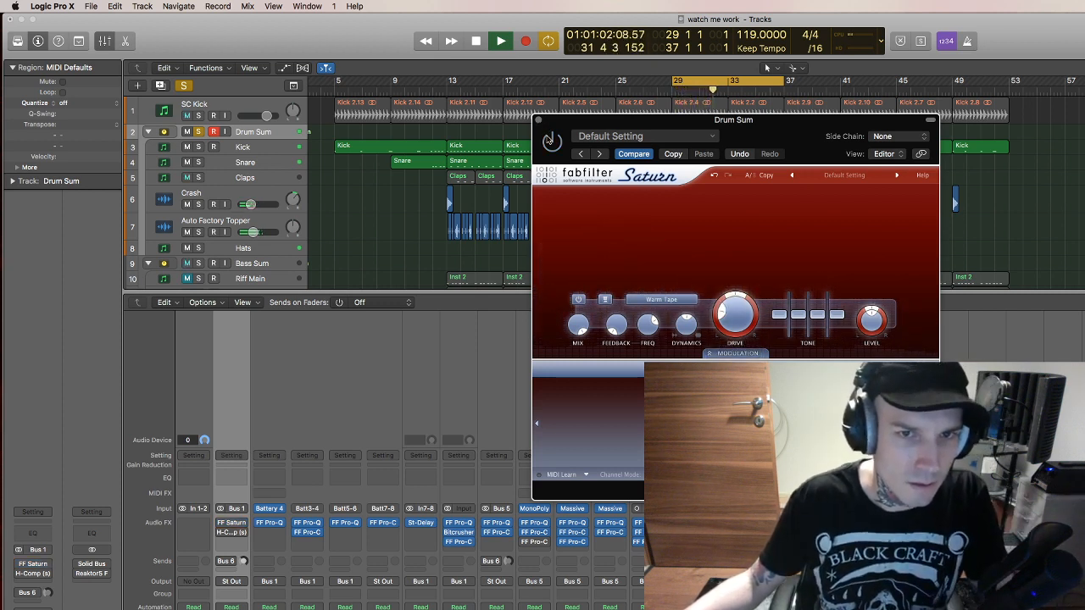
click(551, 140)
key(space)
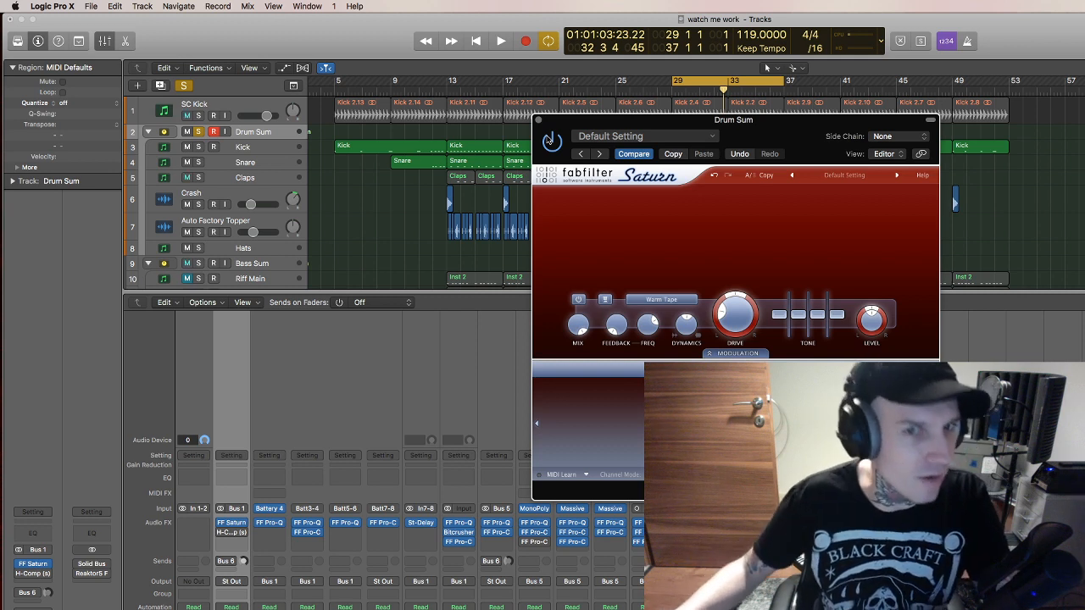
key(space)
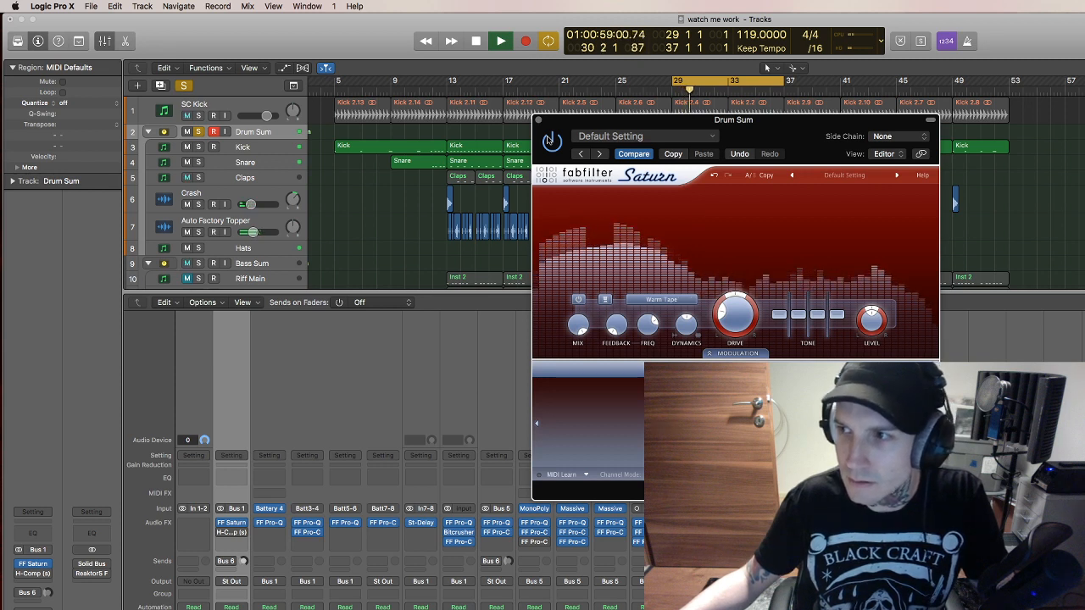
click(549, 140)
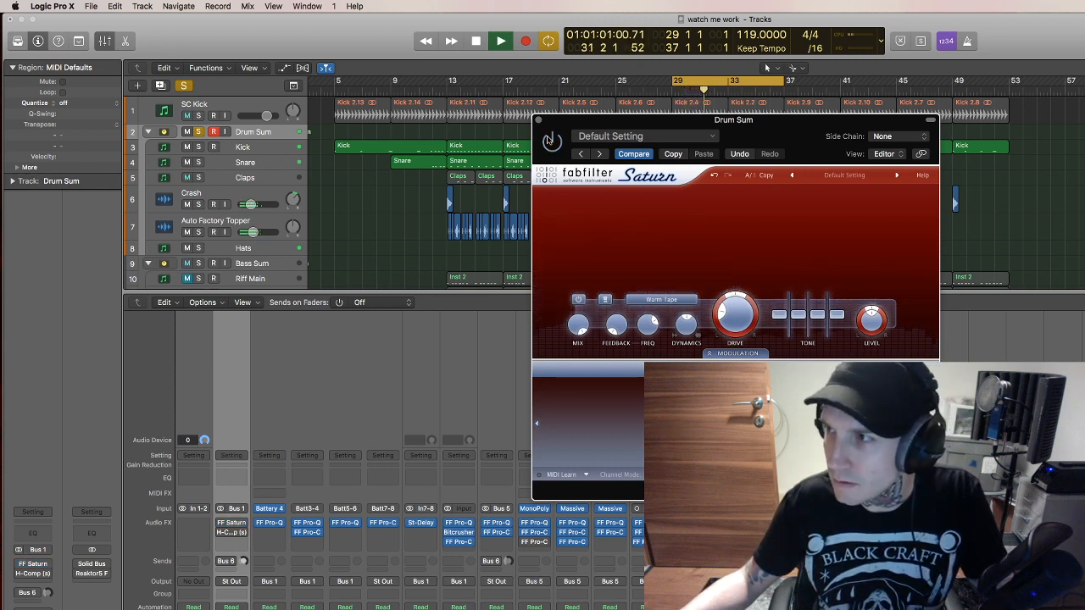
click(550, 140)
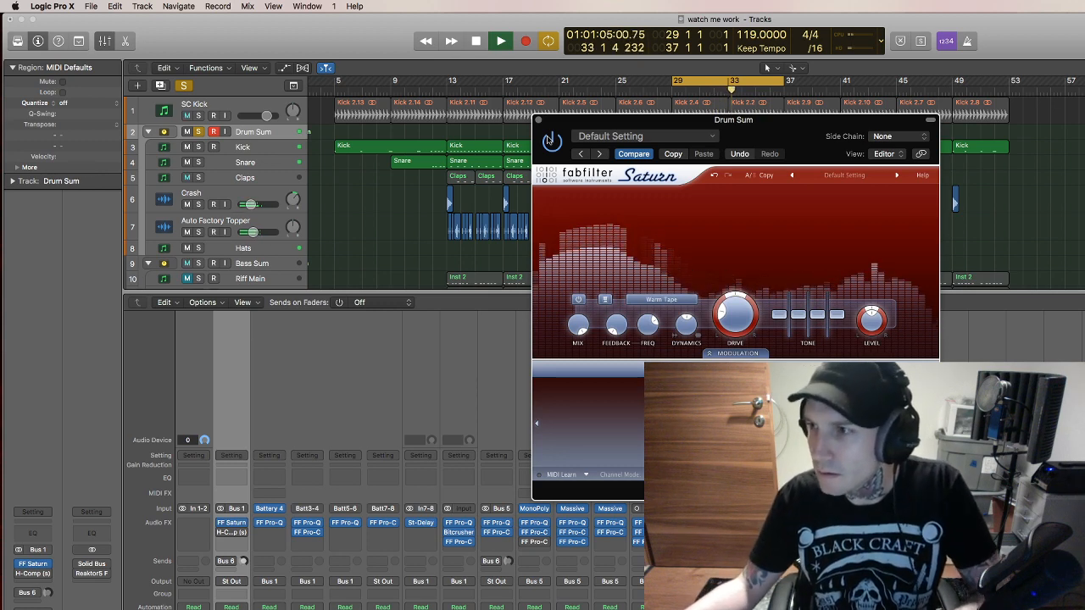
key(space)
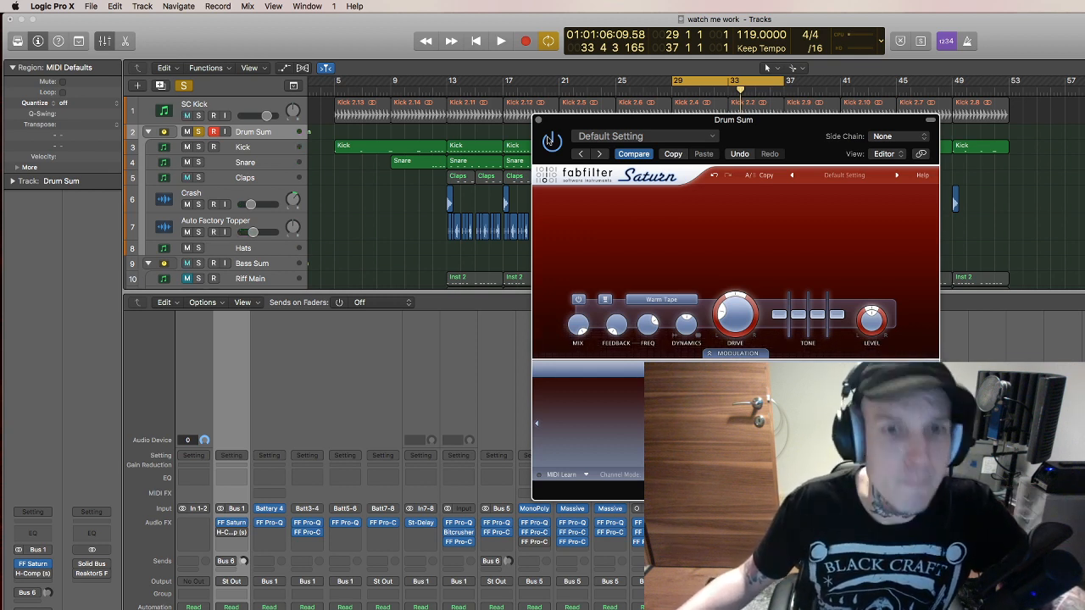
click(538, 120)
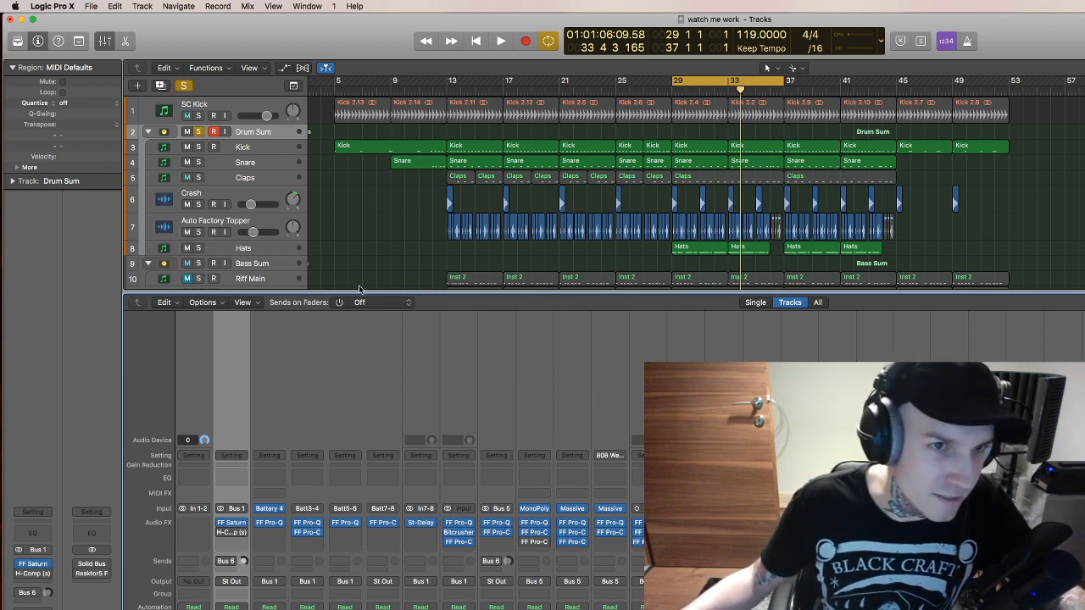
Open the Drum Sum's H-Comp, move its window over the arrangement, and enable the compressor.
click(35, 574)
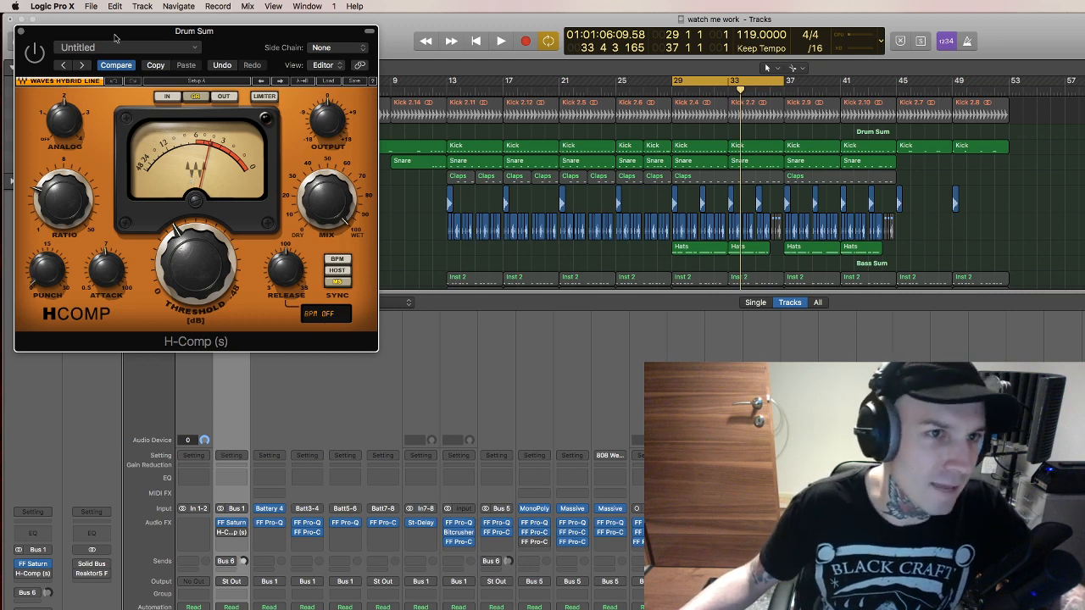
drag(115, 38, 585, 114)
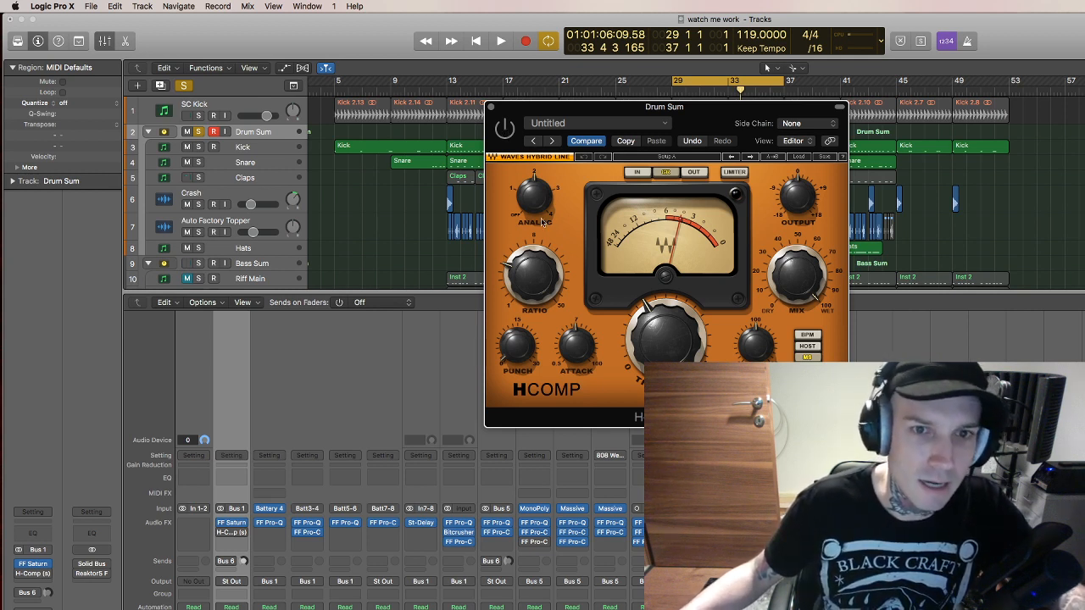
mouse_move(538, 288)
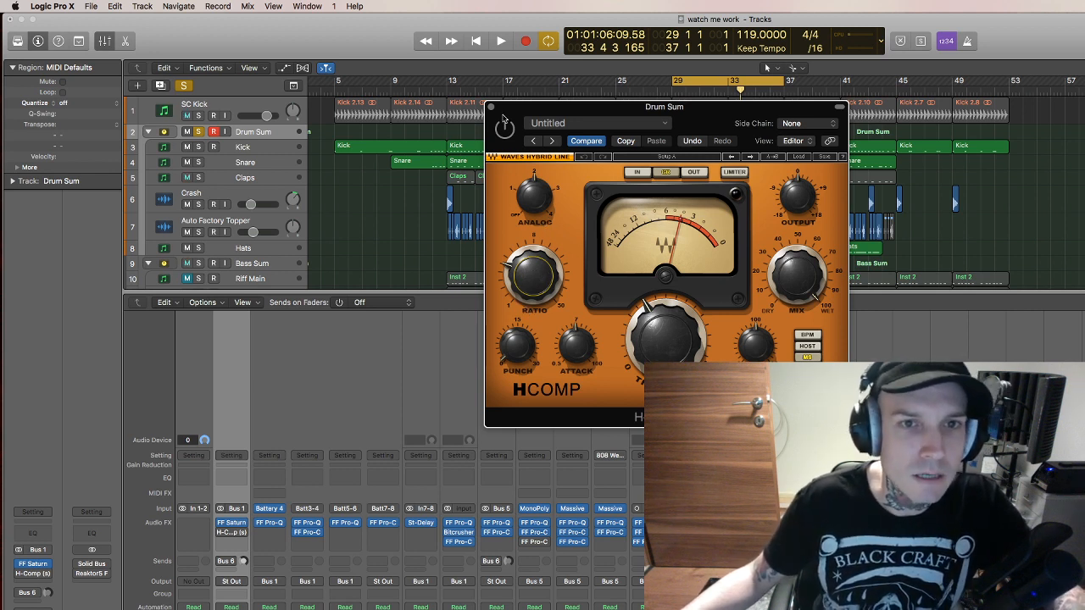
mouse_move(573, 271)
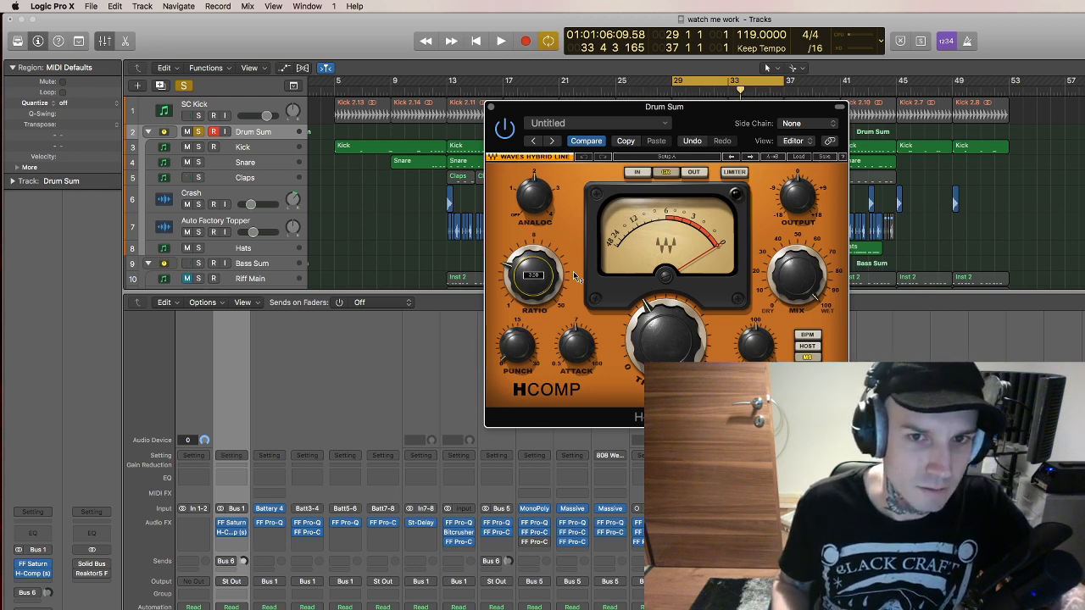
Audition the drums in short passes with H-Comp active and bypassed.
key(space)
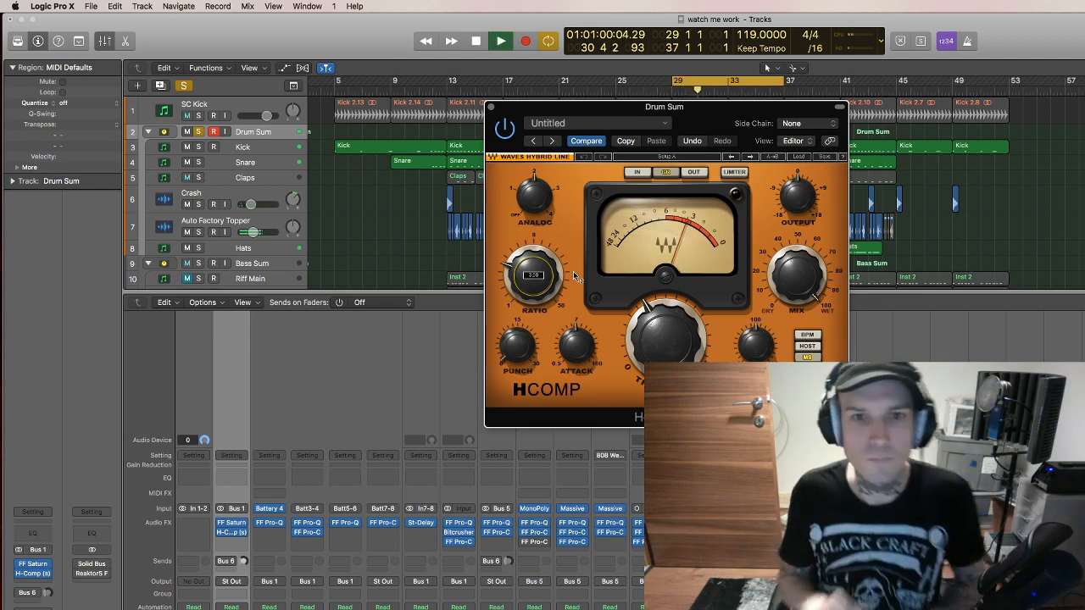
key(space)
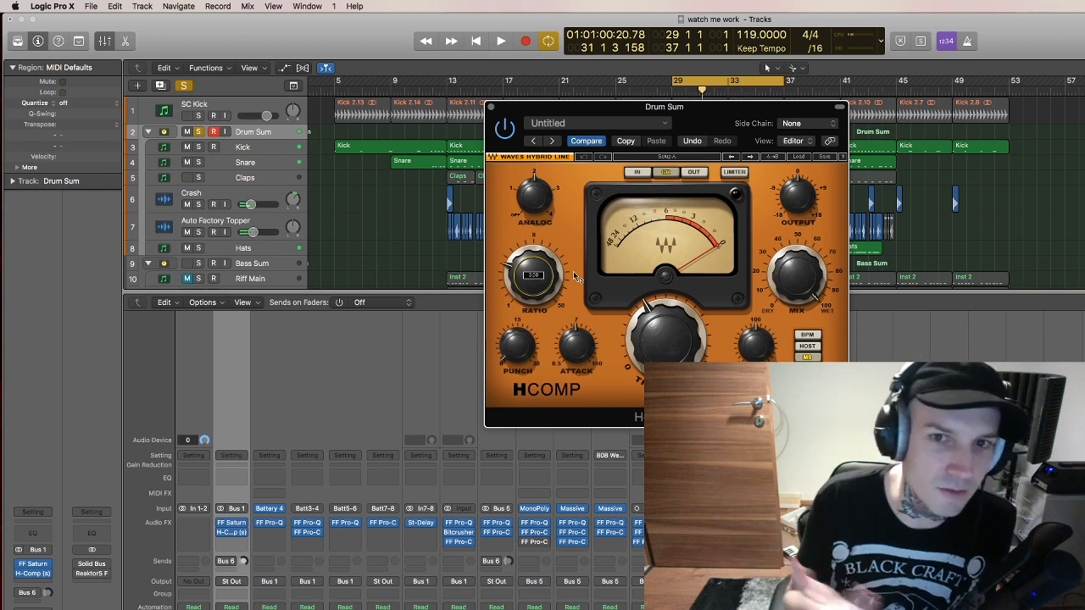
key(space)
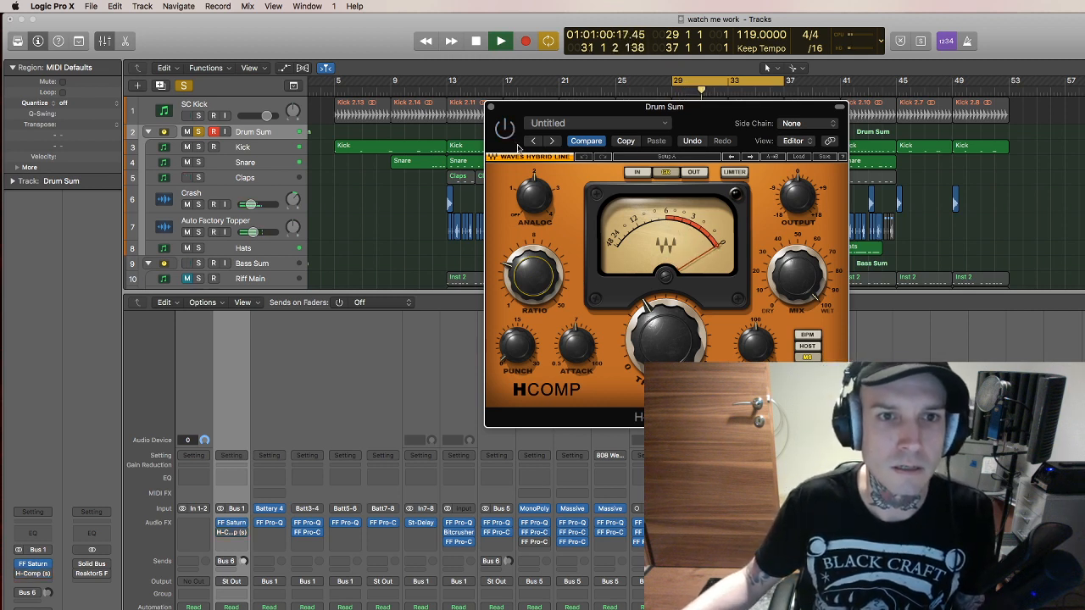
key(space)
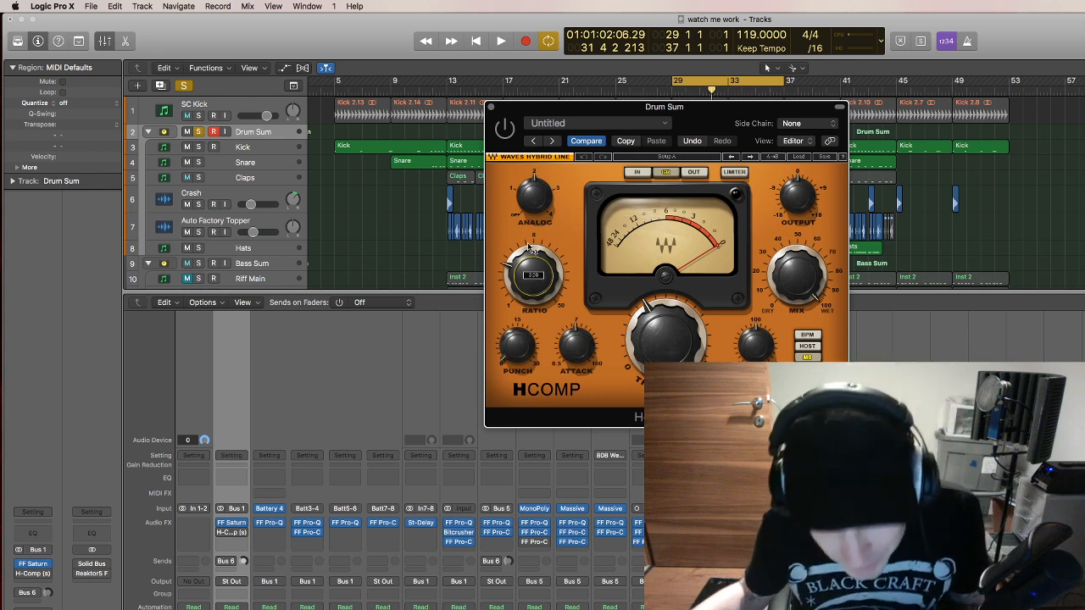
mouse_move(531, 247)
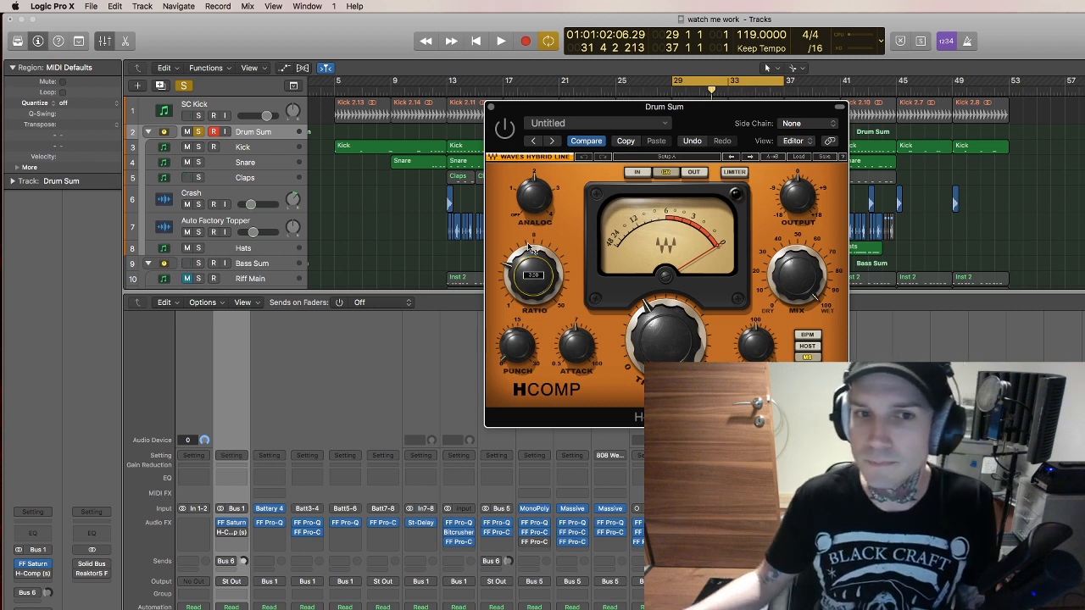
key(space)
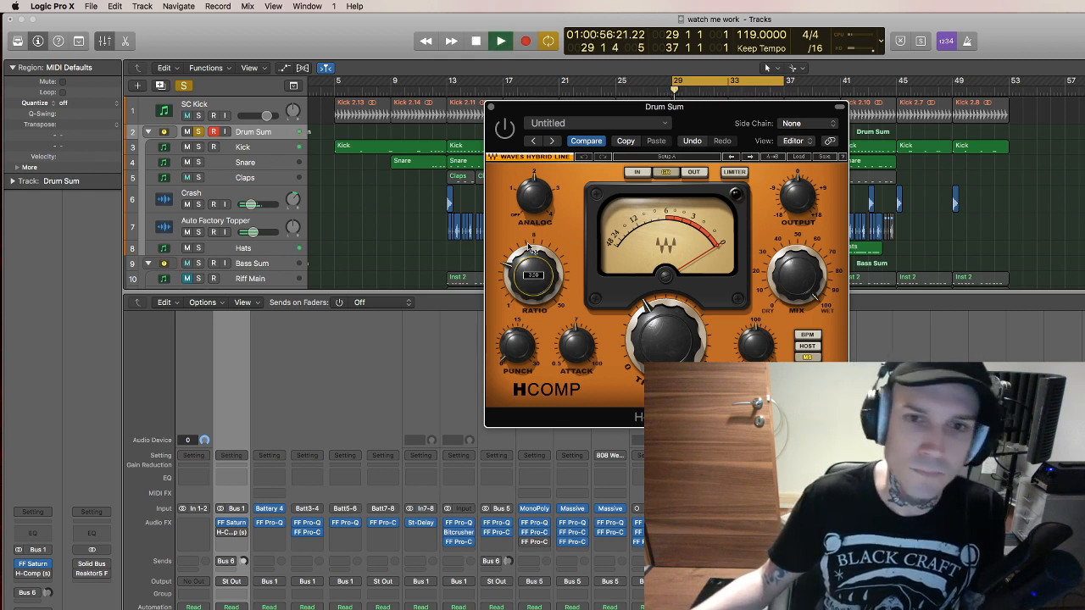
key(space)
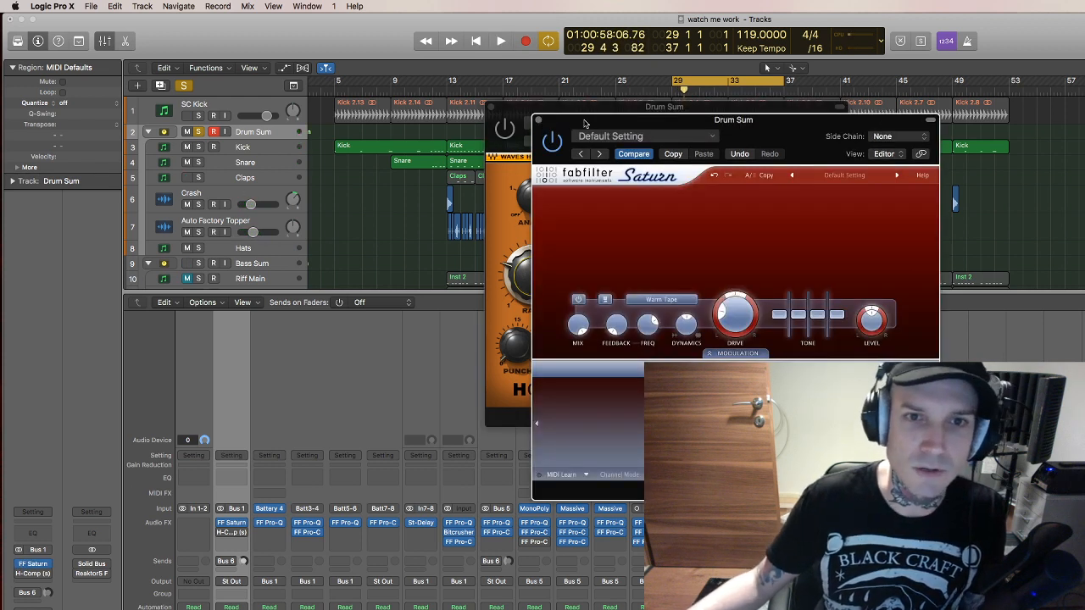
Place Saturn beside H-Comp and play the drums with both bypassed, enabling Saturn and H-Comp one after the other.
drag(584, 124, 901, 112)
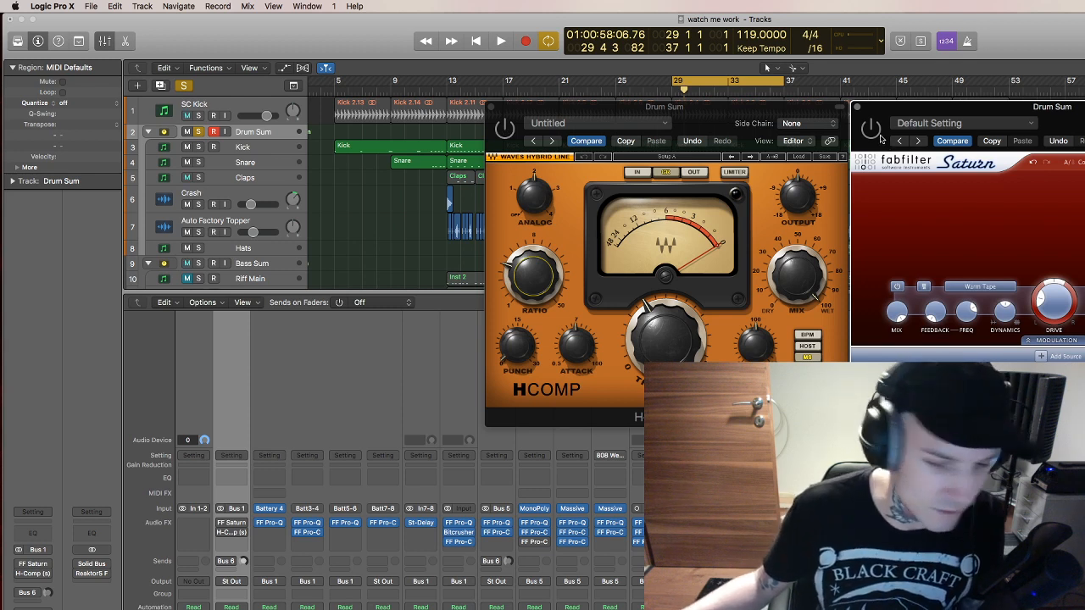
key(space)
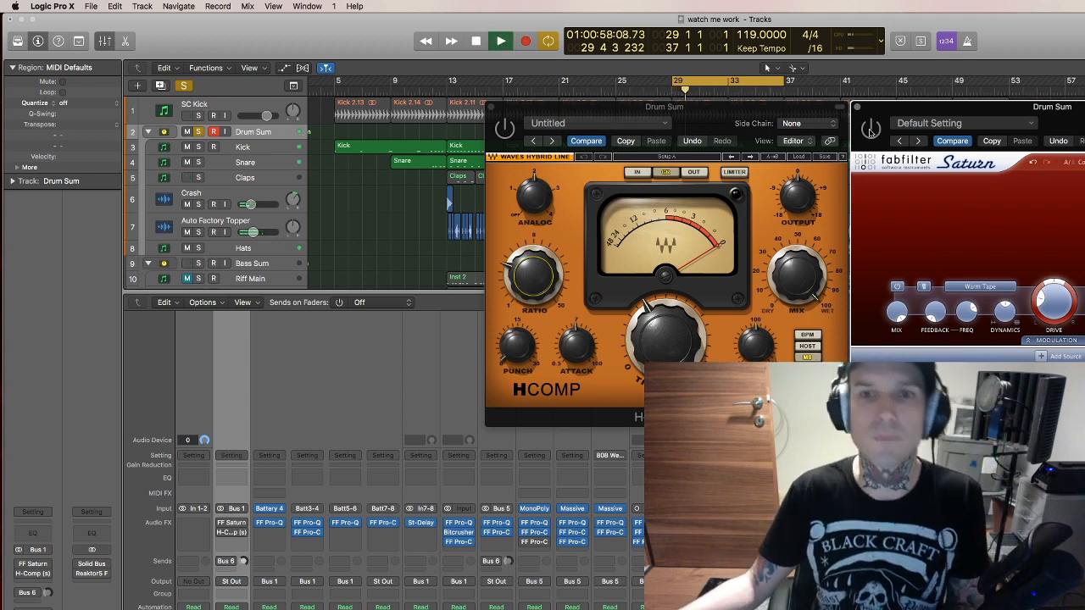
click(871, 130)
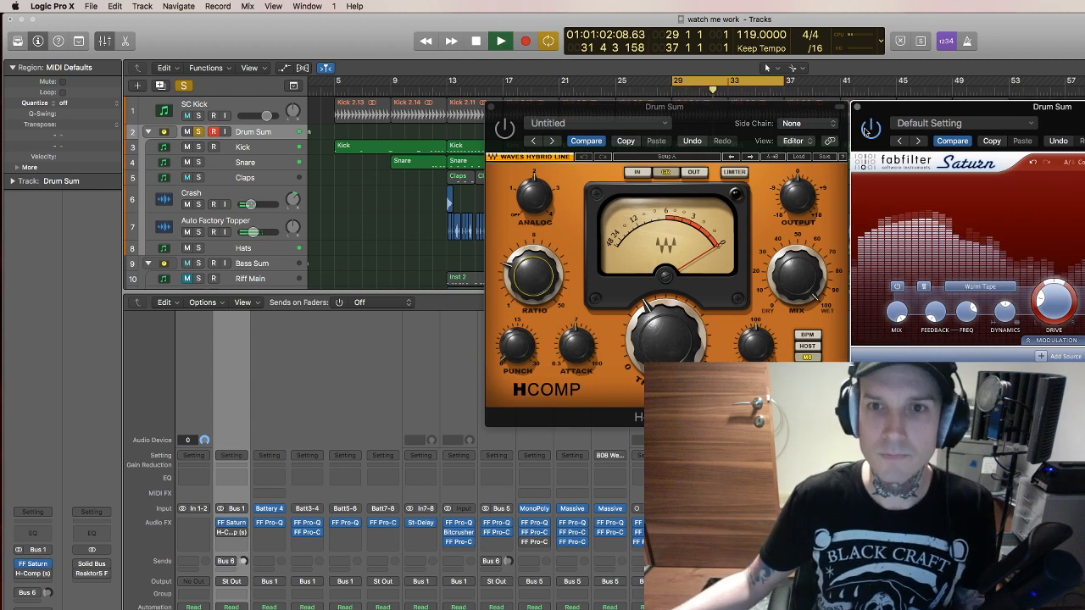
click(492, 136)
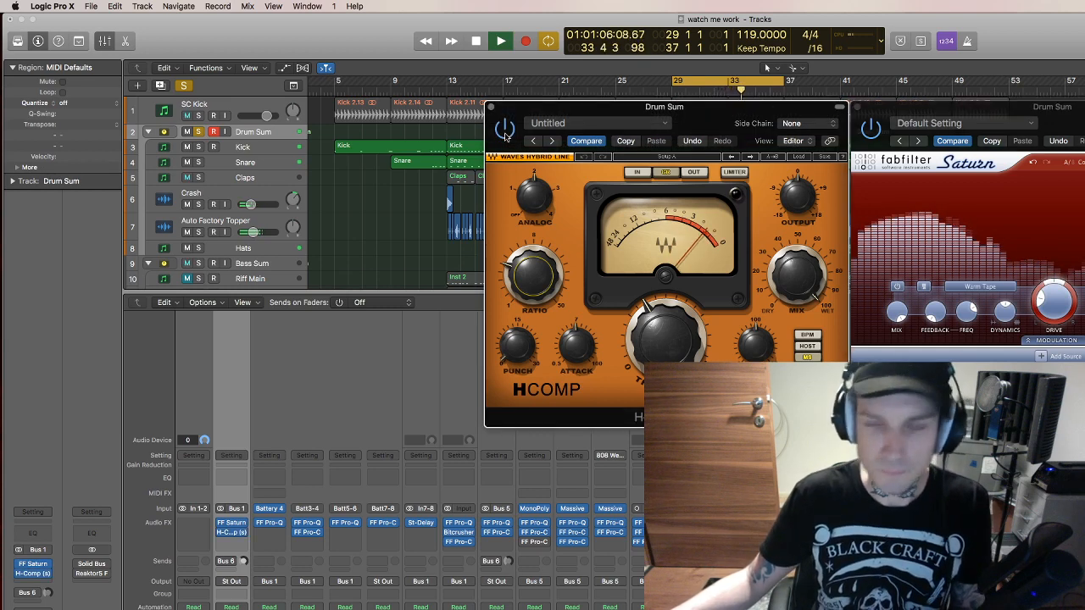
key(space)
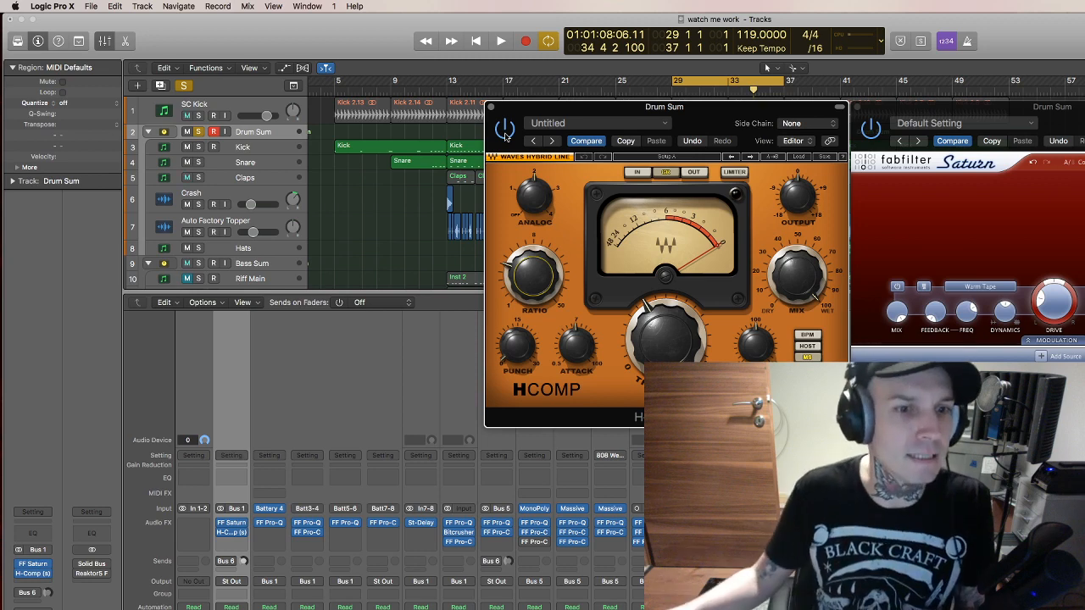
Open Battery 4 on the Kick channel, preview its kick and snare cells, and examine the first bass drum cell's volume envelope.
click(269, 512)
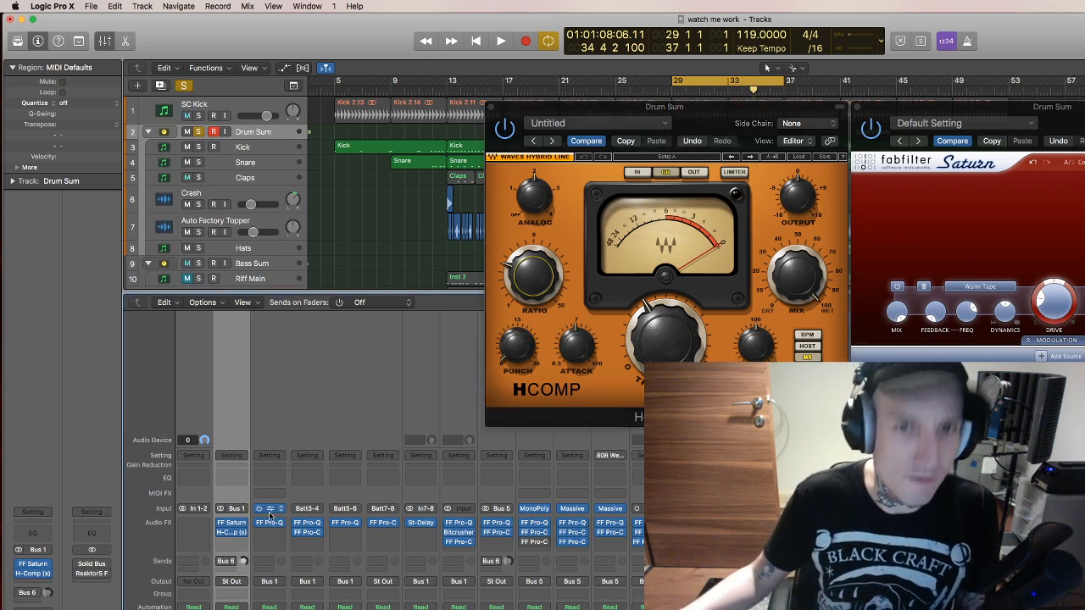
click(271, 511)
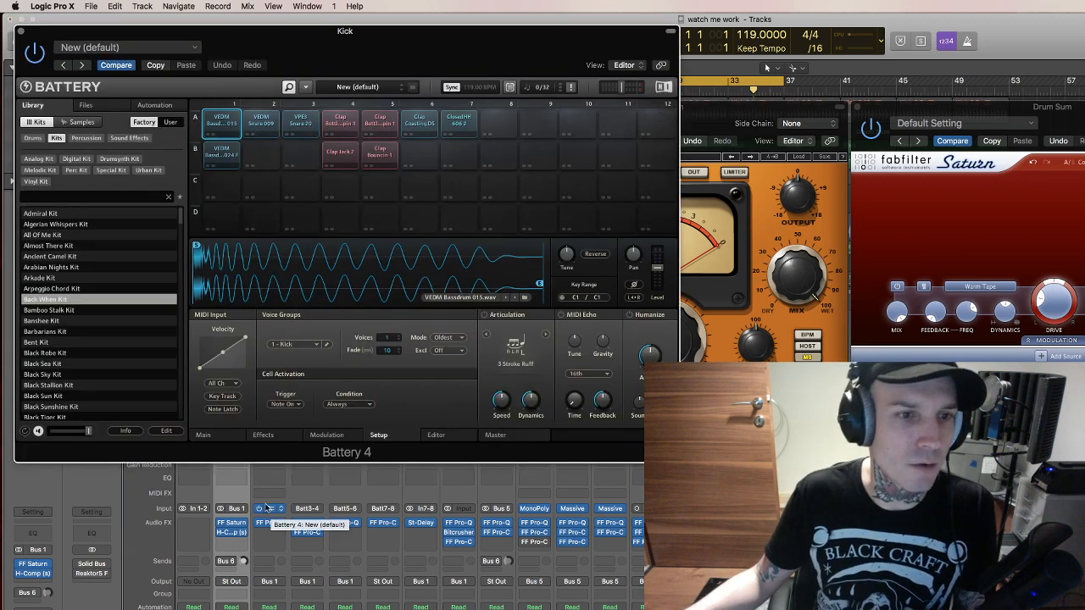
click(225, 127)
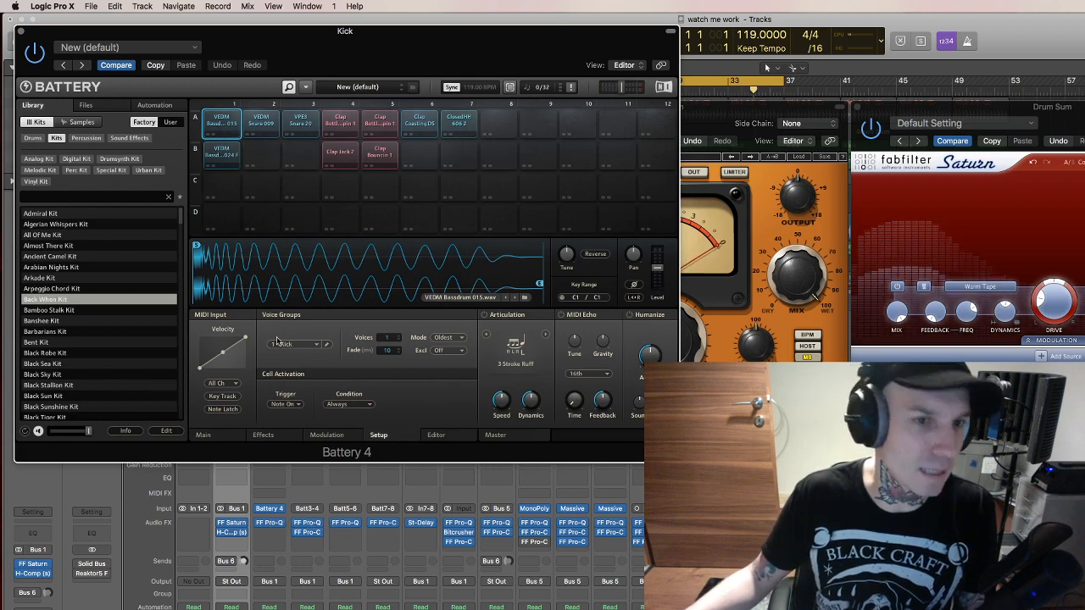
click(214, 437)
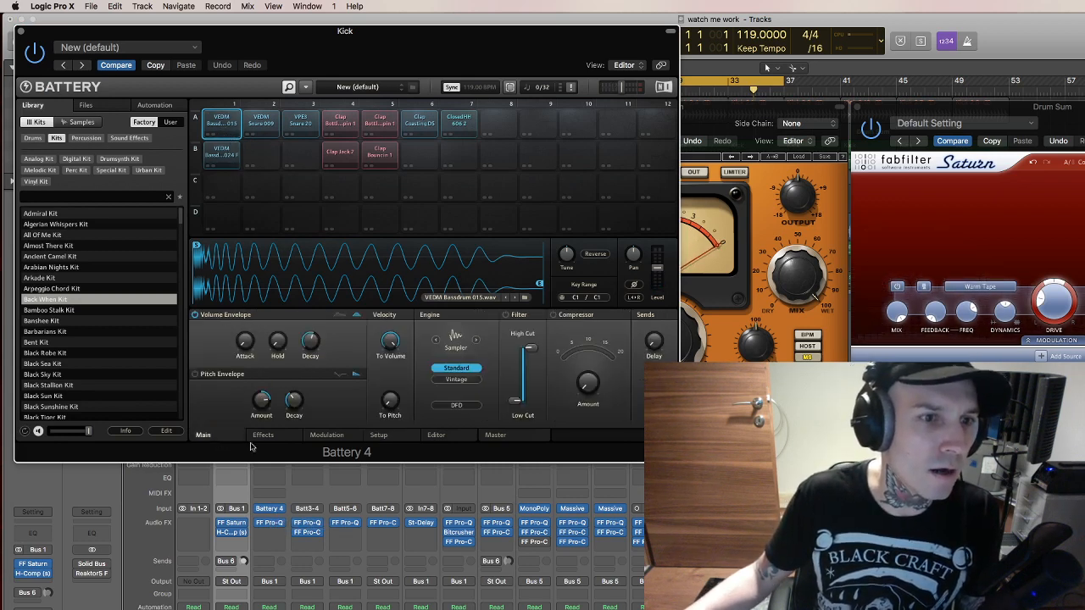
click(301, 123)
click(229, 123)
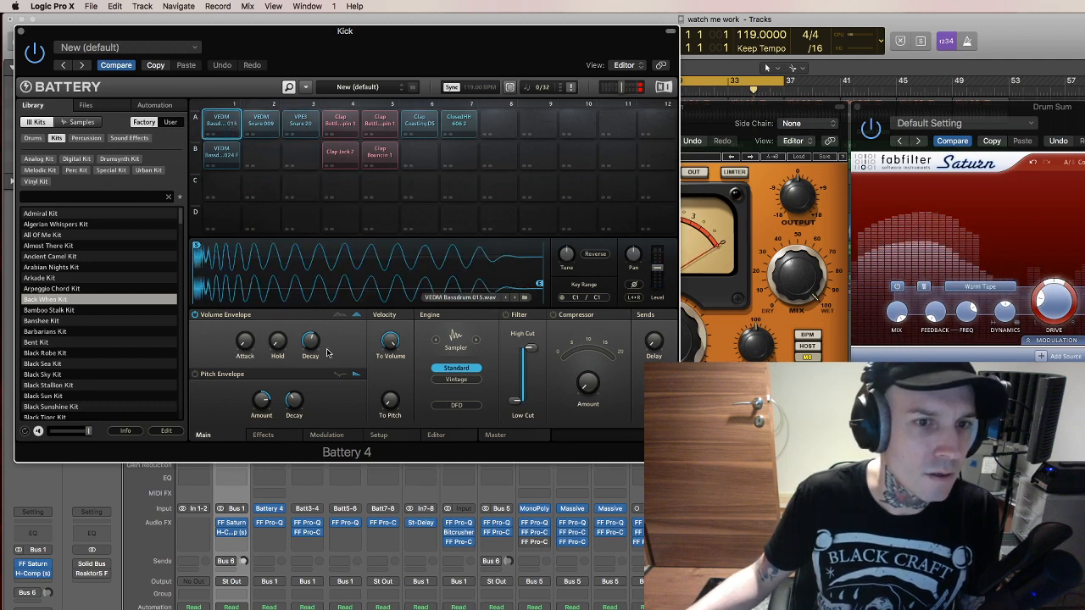
mouse_move(310, 343)
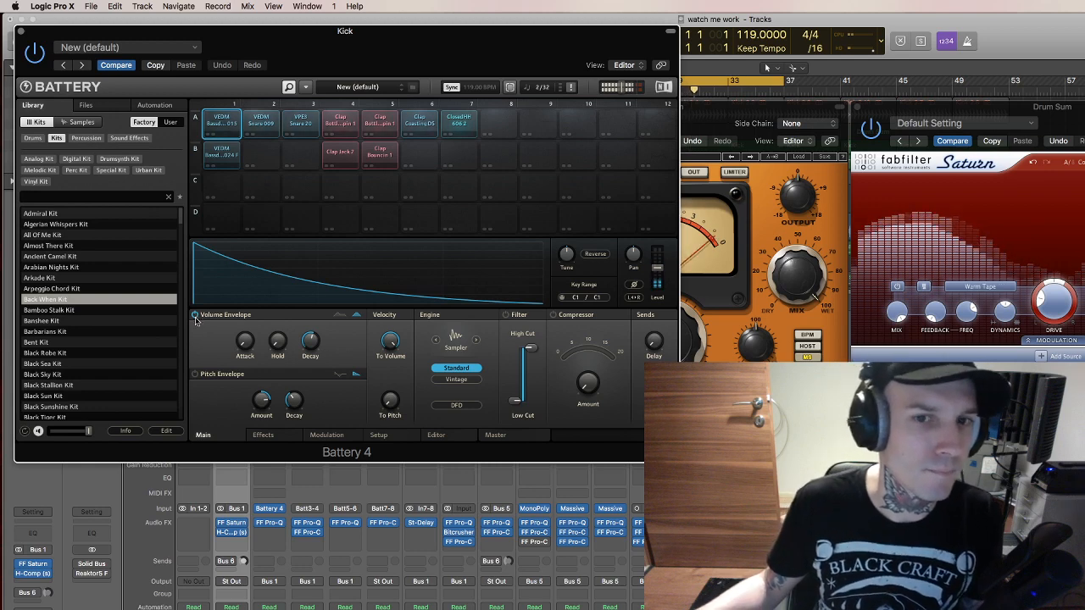
Close the Battery 4, H-Comp and Saturn windows and hide the mixer to show the full arrangement.
click(21, 32)
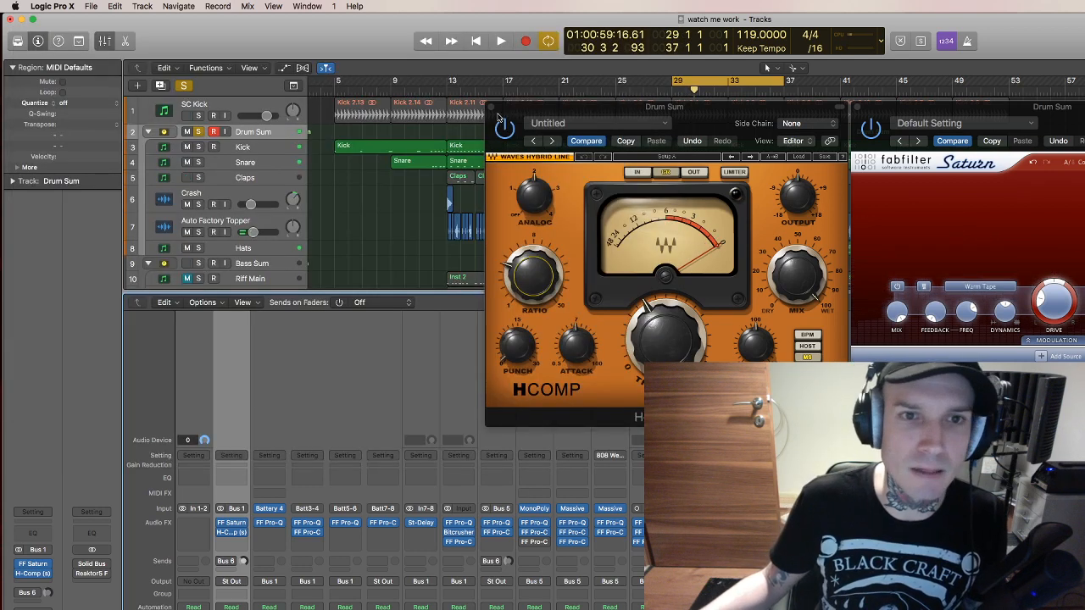
click(493, 107)
click(856, 107)
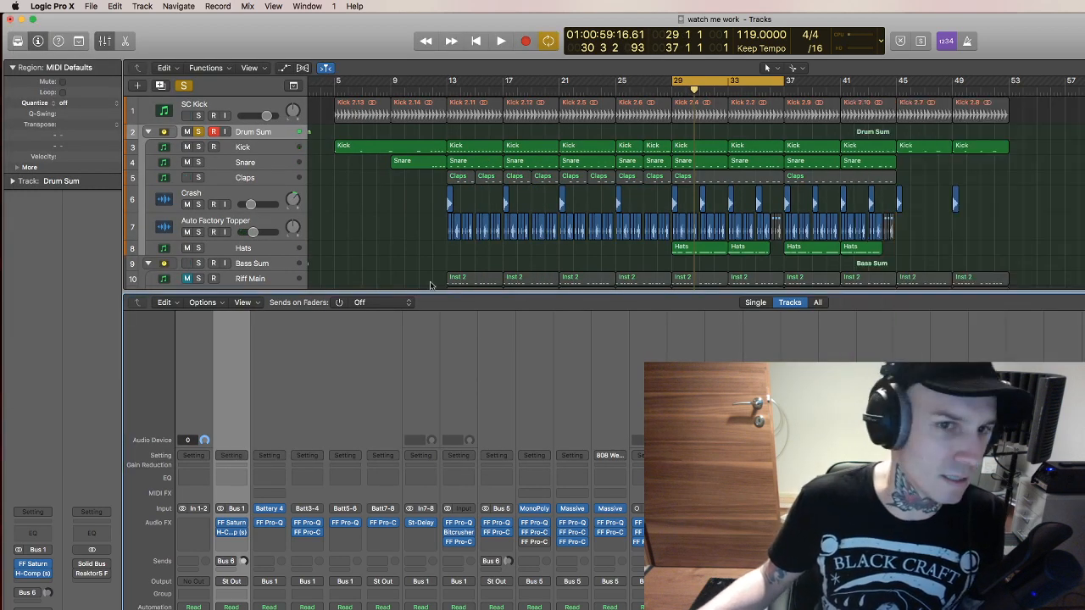
click(104, 41)
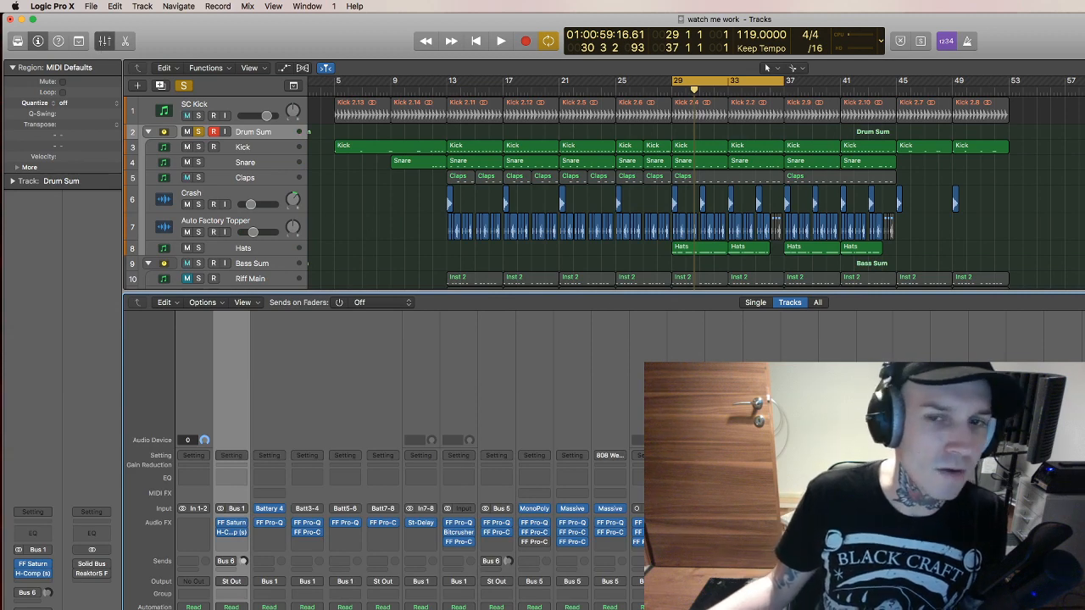
Solo the Bass Sum together with the Drum Sum and play both groups from the start of the loop.
click(197, 133)
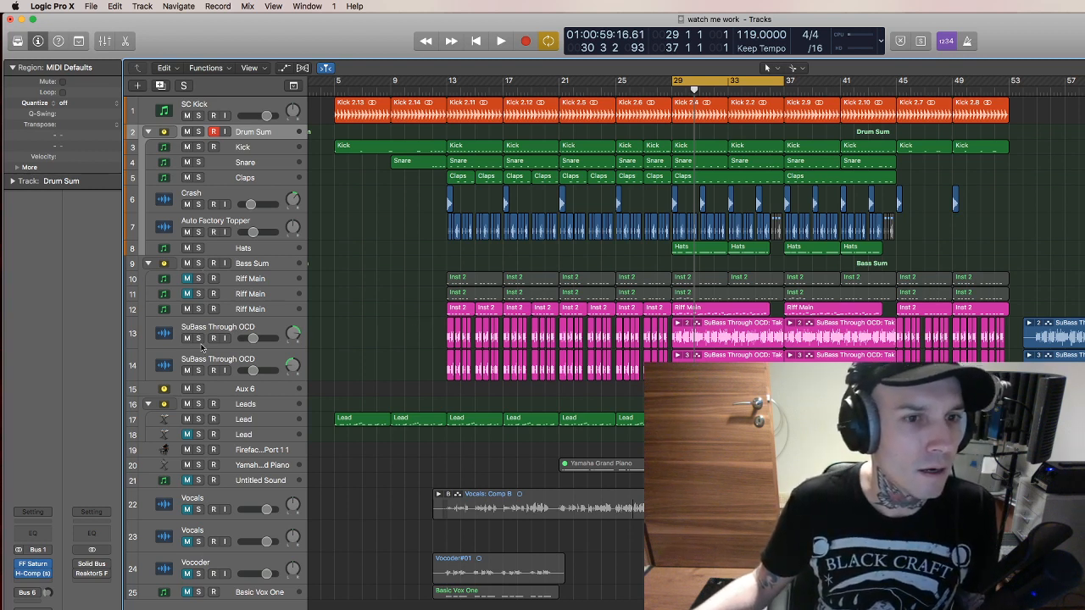
click(198, 264)
click(198, 132)
key(space)
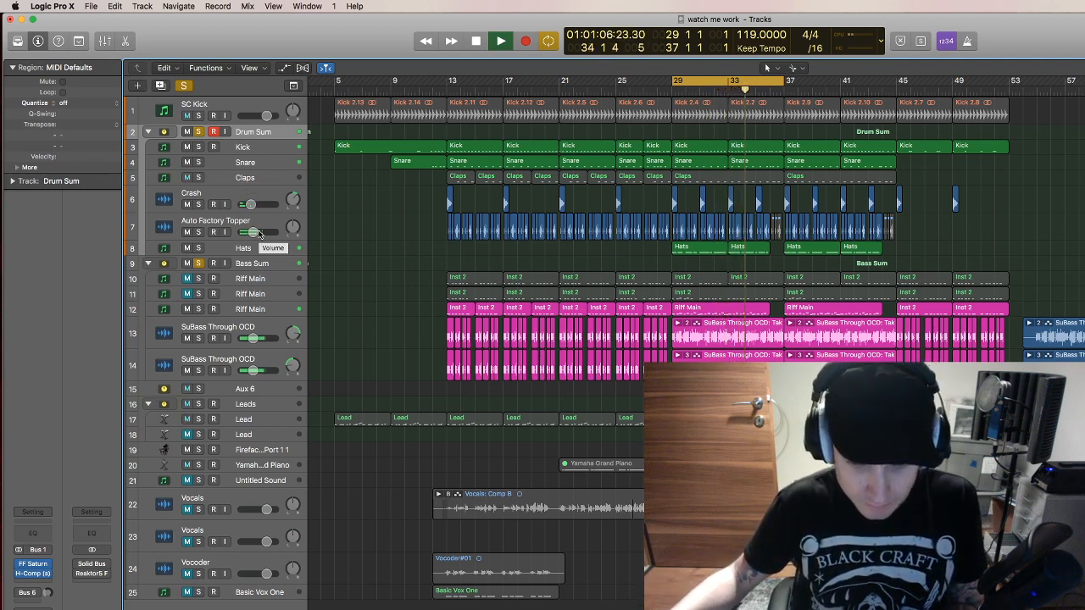
key(space)
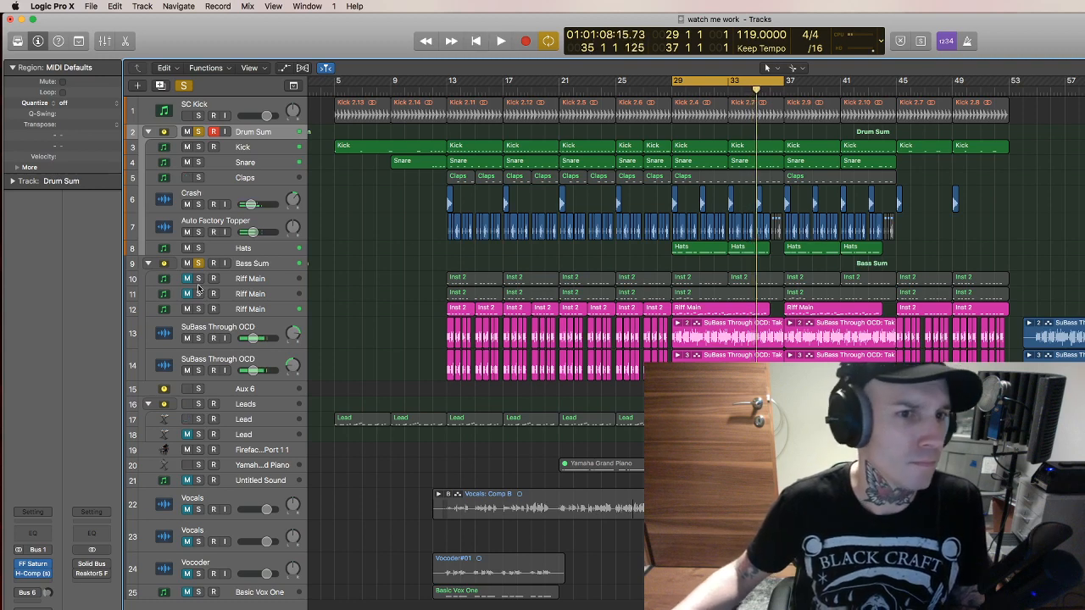
Leave only the Drum Sum soloed and enable its send to Bus 6.
click(199, 264)
click(200, 132)
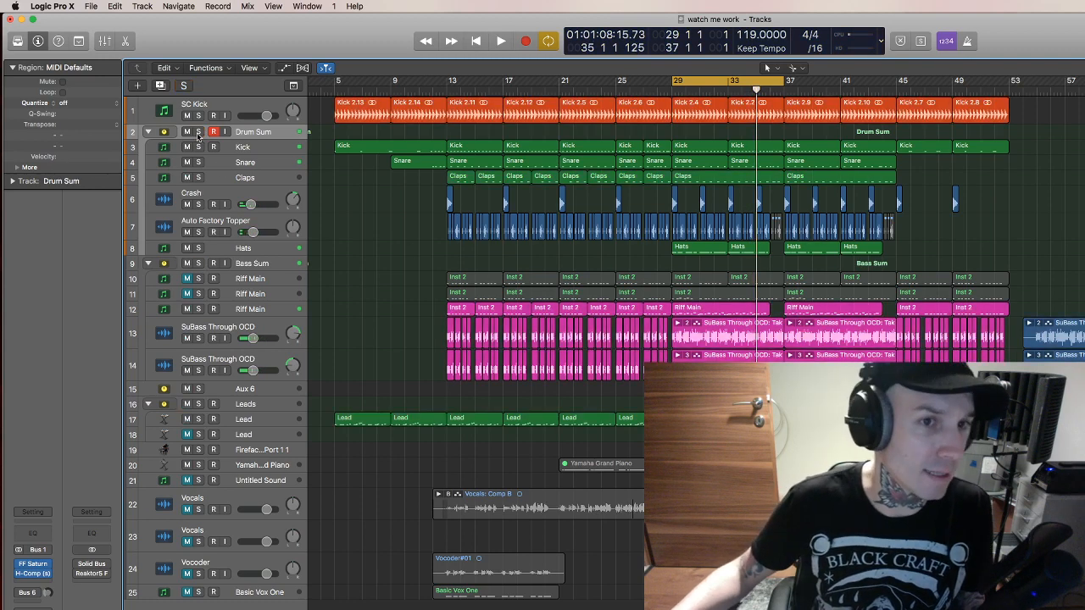
click(199, 132)
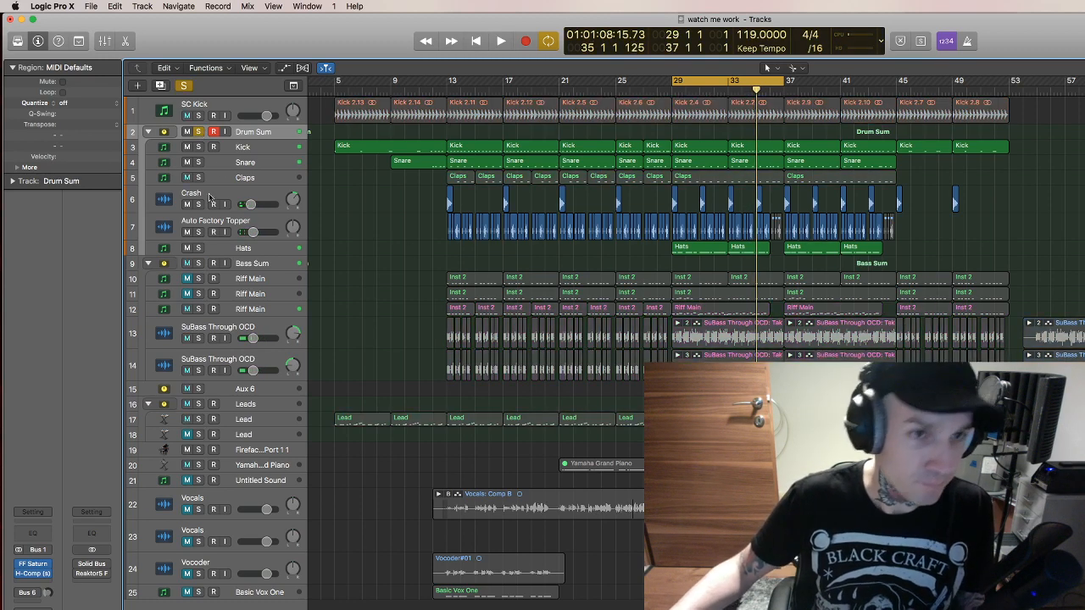
click(28, 593)
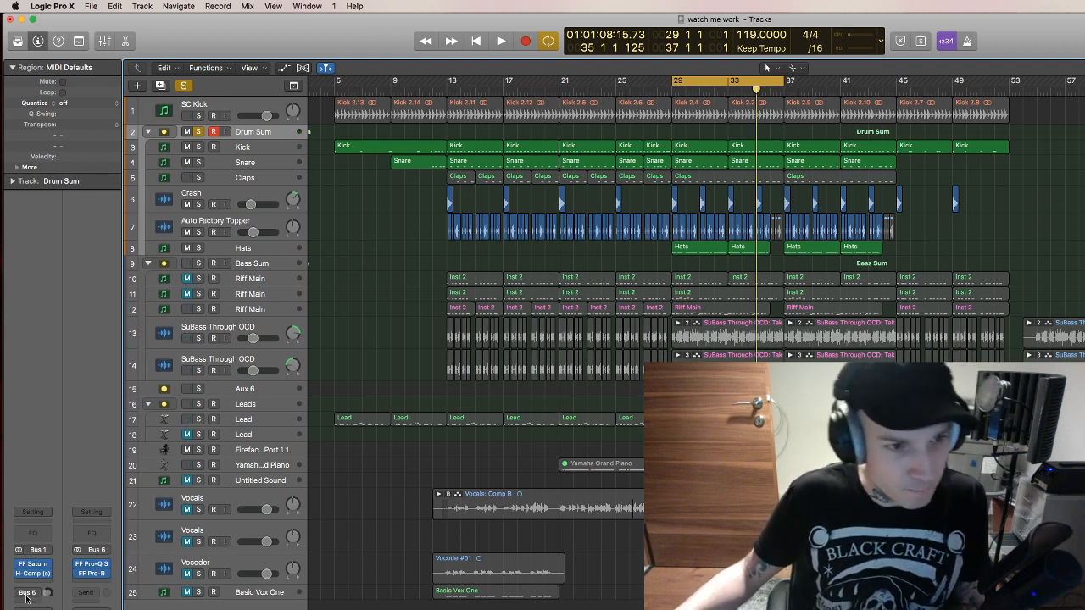
click(19, 595)
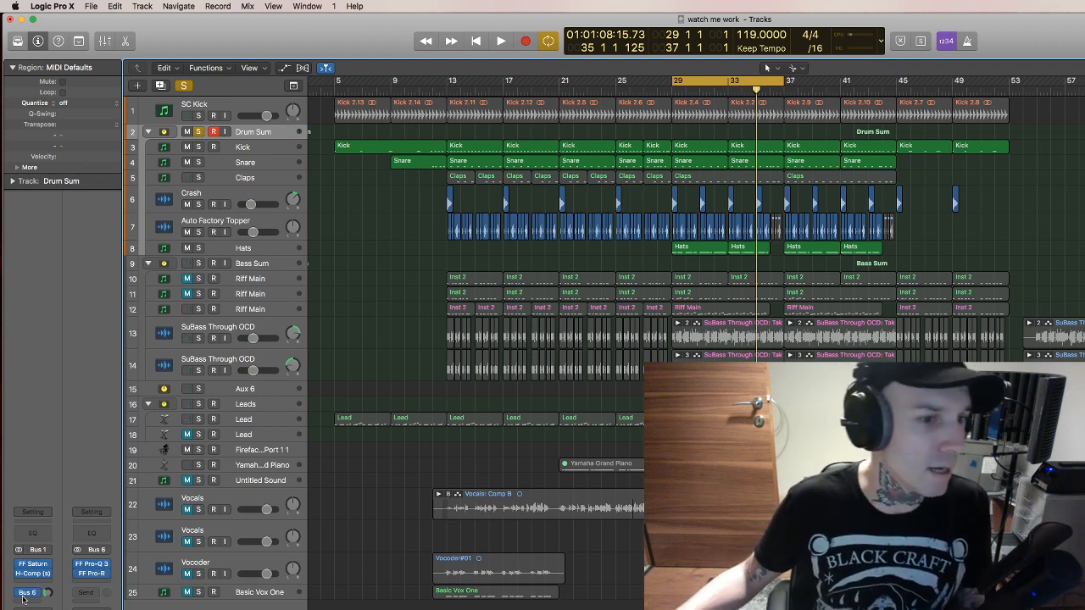
Open Pro-R and Pro-Q 3 on the Main Verb channel and arrange their windows side by side over the arrangement.
click(91, 574)
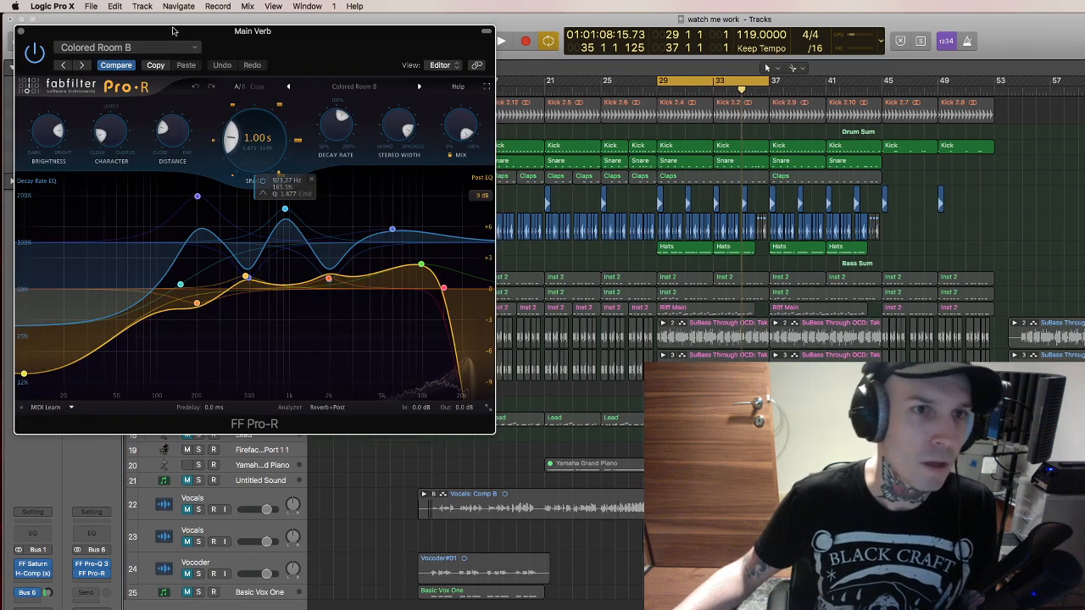
drag(172, 31, 1007, 123)
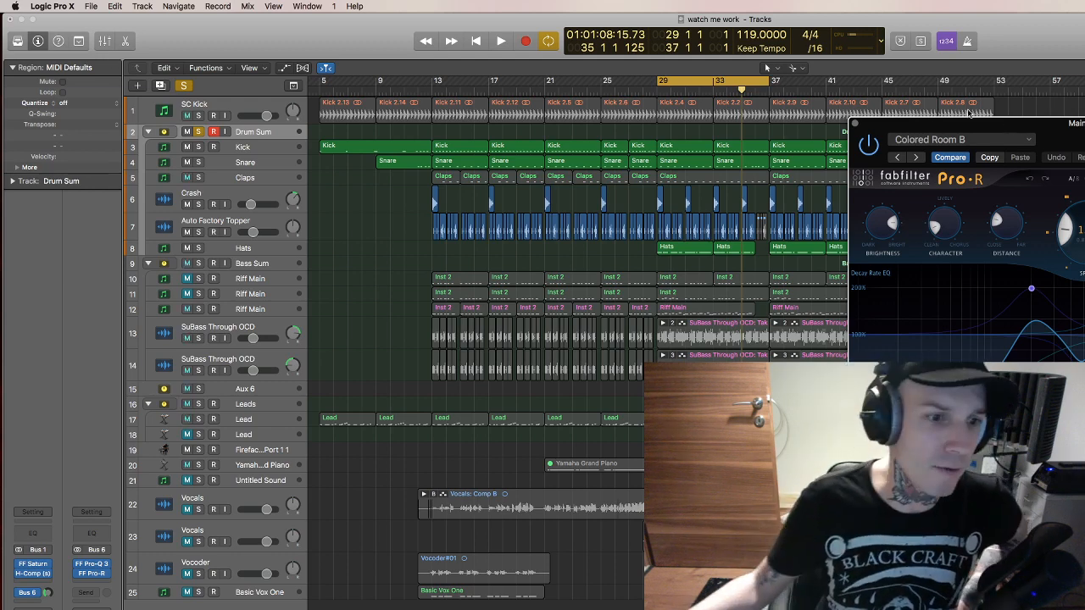
click(92, 567)
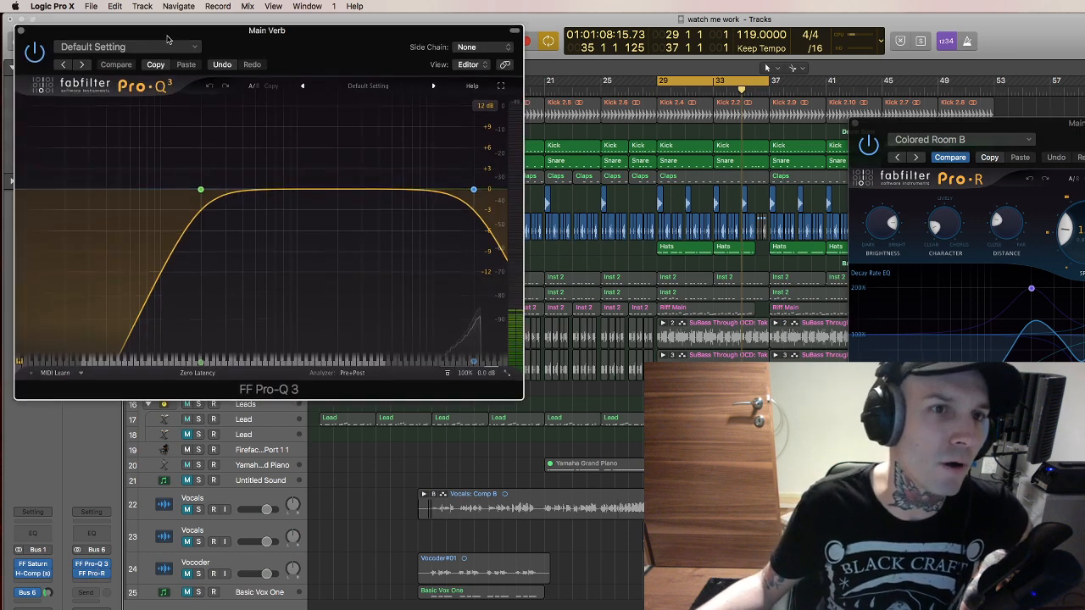
drag(227, 31, 409, 62)
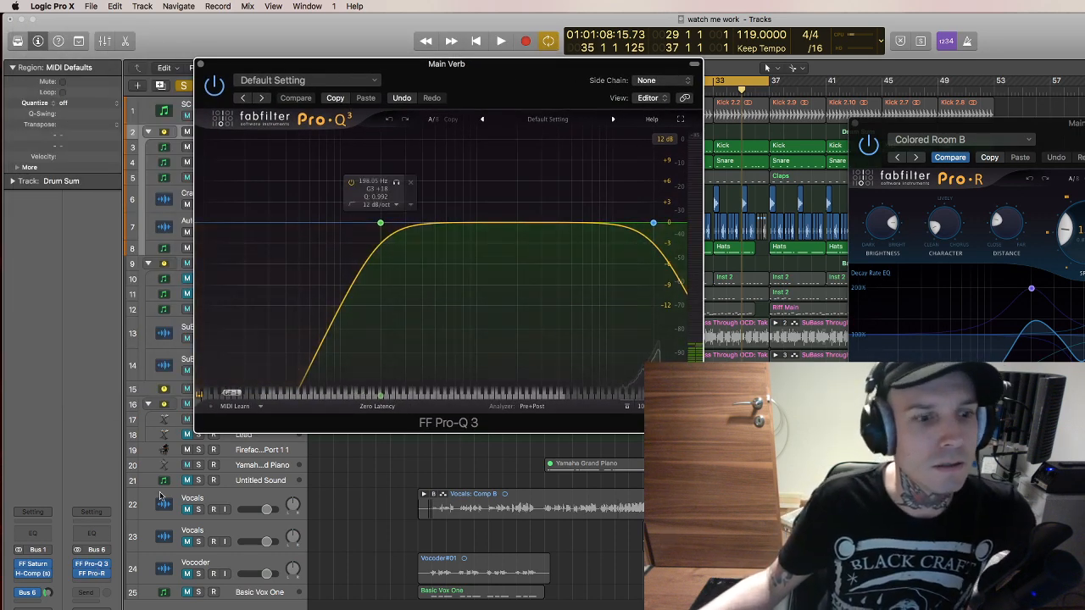
Bypass Pro-Q 3 on the Main Verb, restore the soloed tracks, and play a short passage.
click(183, 85)
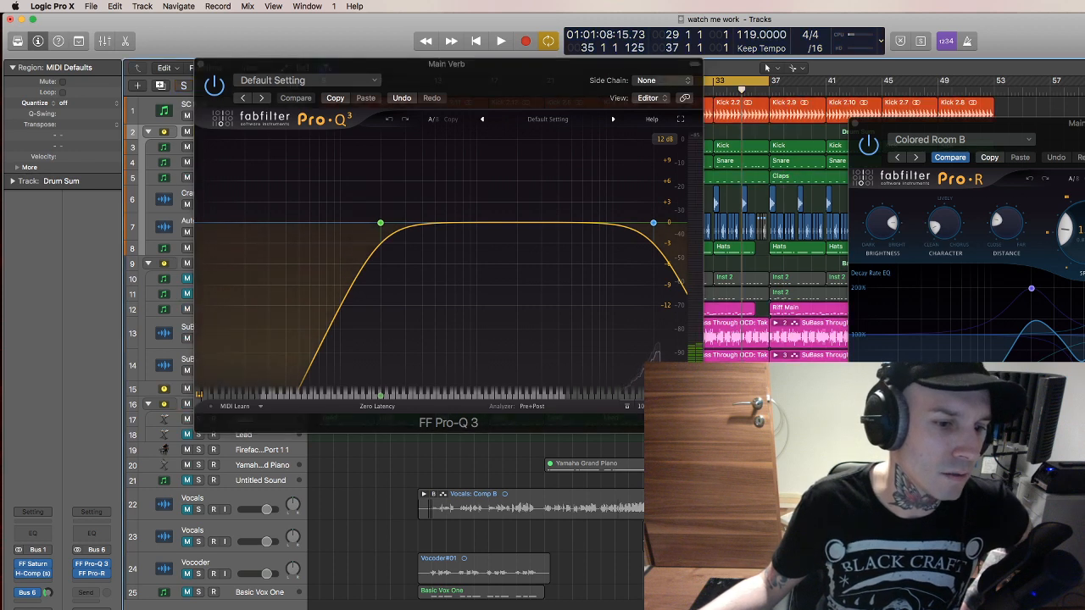
click(214, 86)
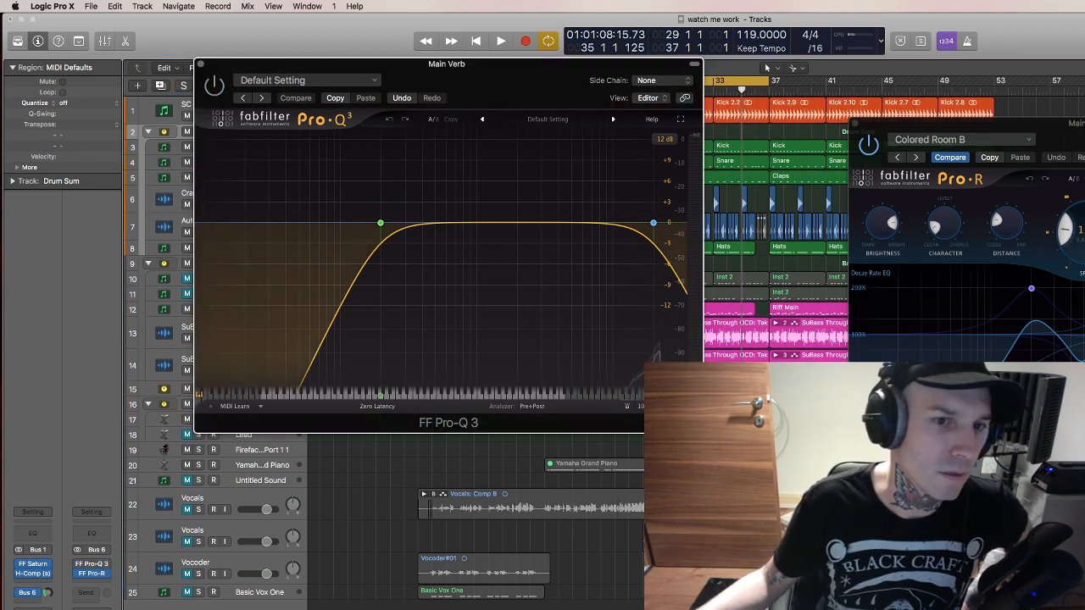
click(183, 86)
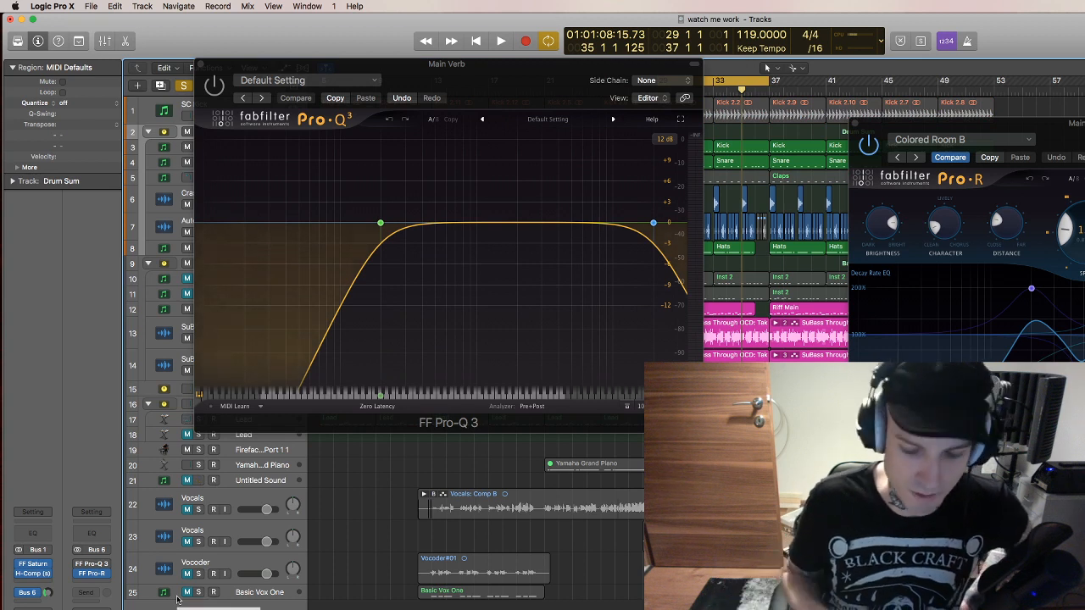
key(space)
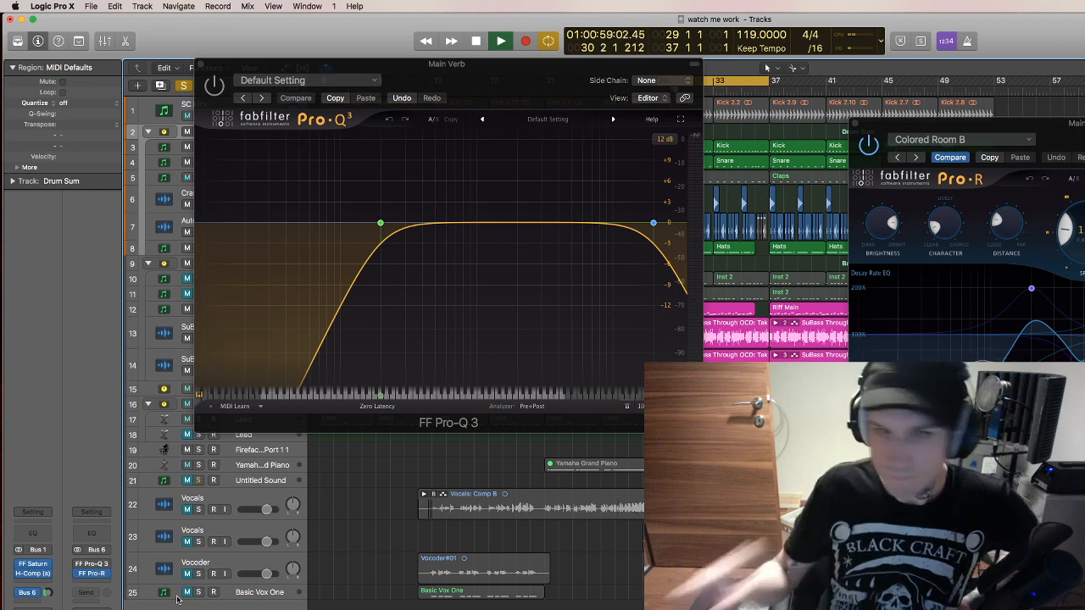
key(space)
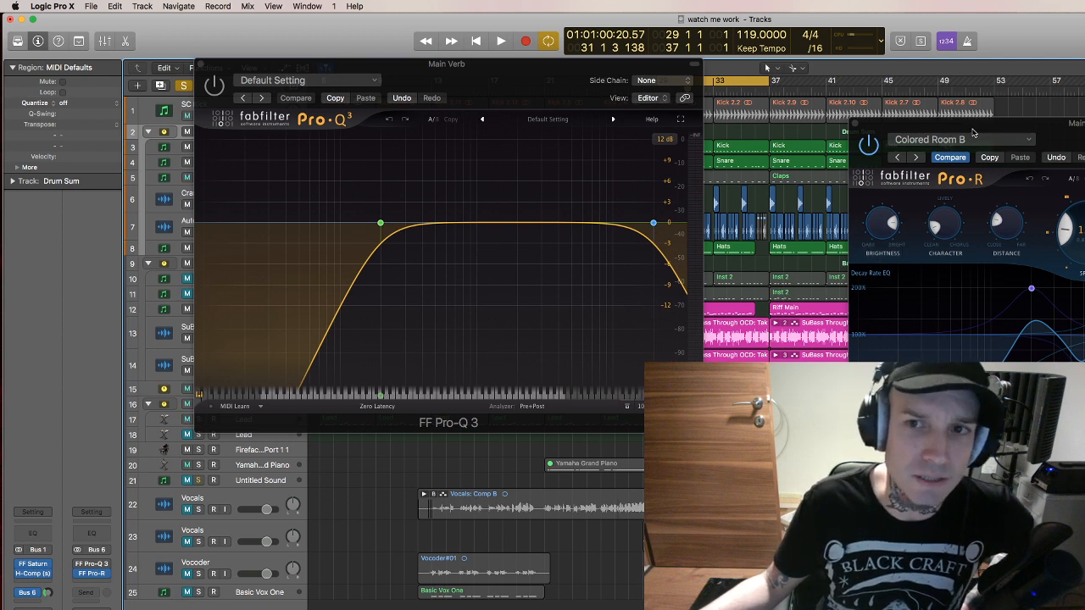
Move the Pro-R window further into view and play the reverb with Pro-Q 3 enabled again.
drag(985, 144, 905, 117)
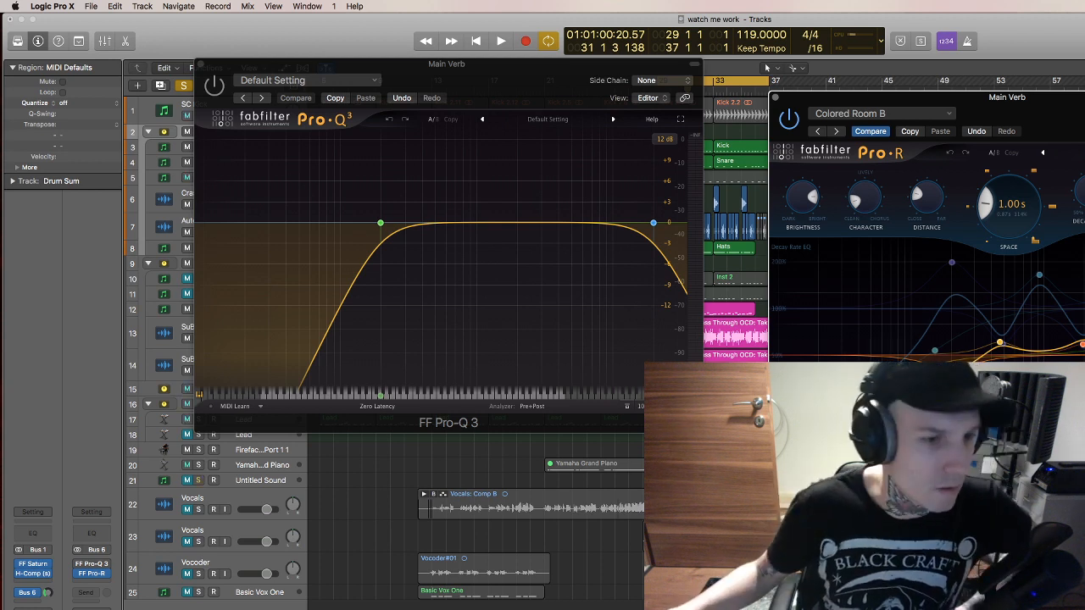
click(32, 582)
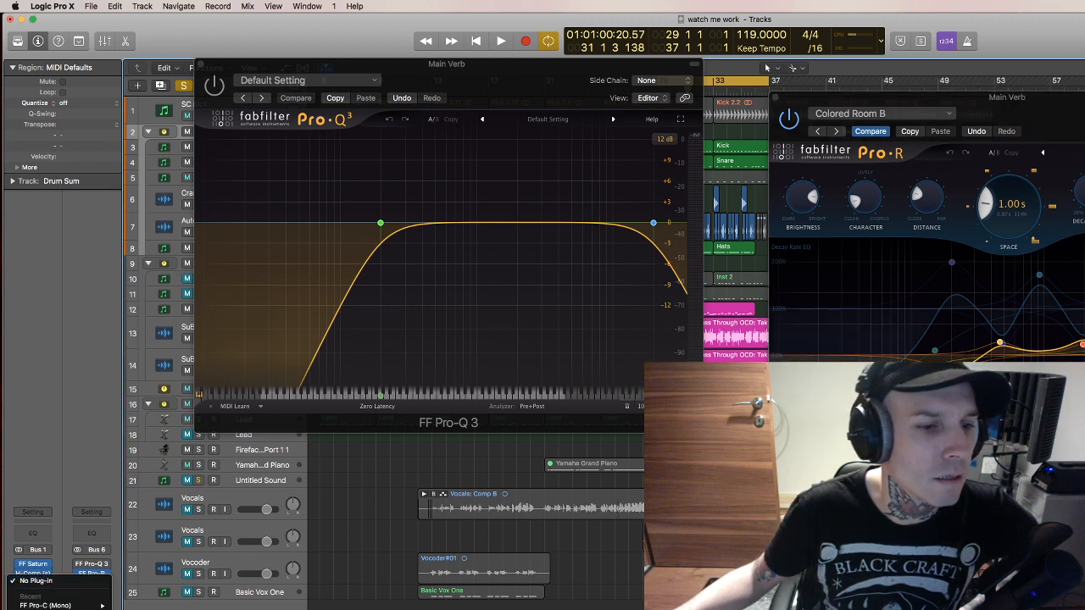
key(Escape)
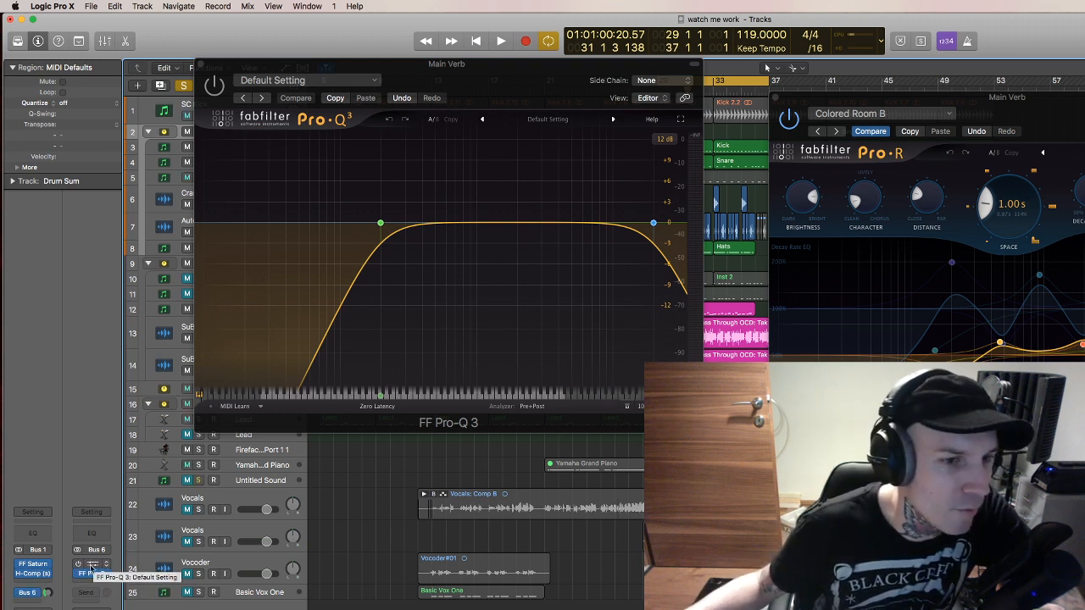
key(space)
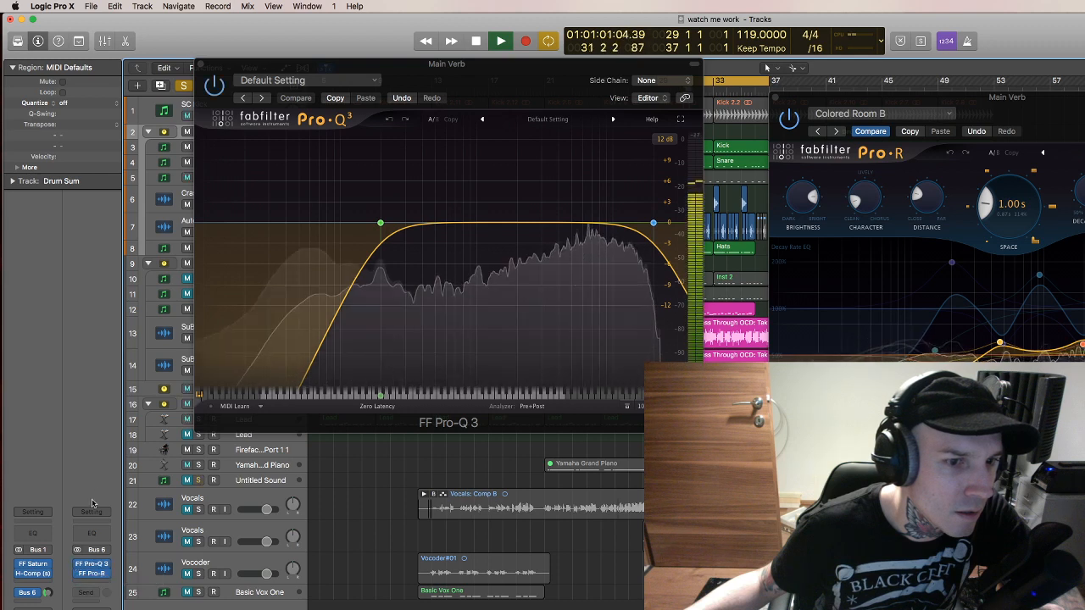
key(space)
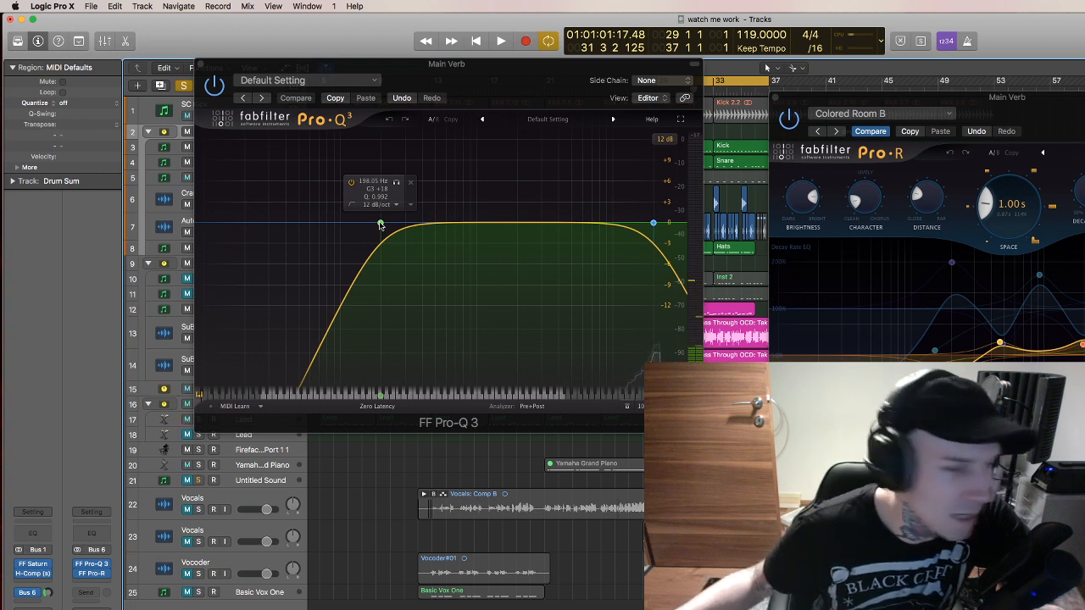
Try a 6 dB/oct slope on Pro-Q 3's low-cut band and set it back to 12 dB/oct.
scroll(381, 225, down, 1)
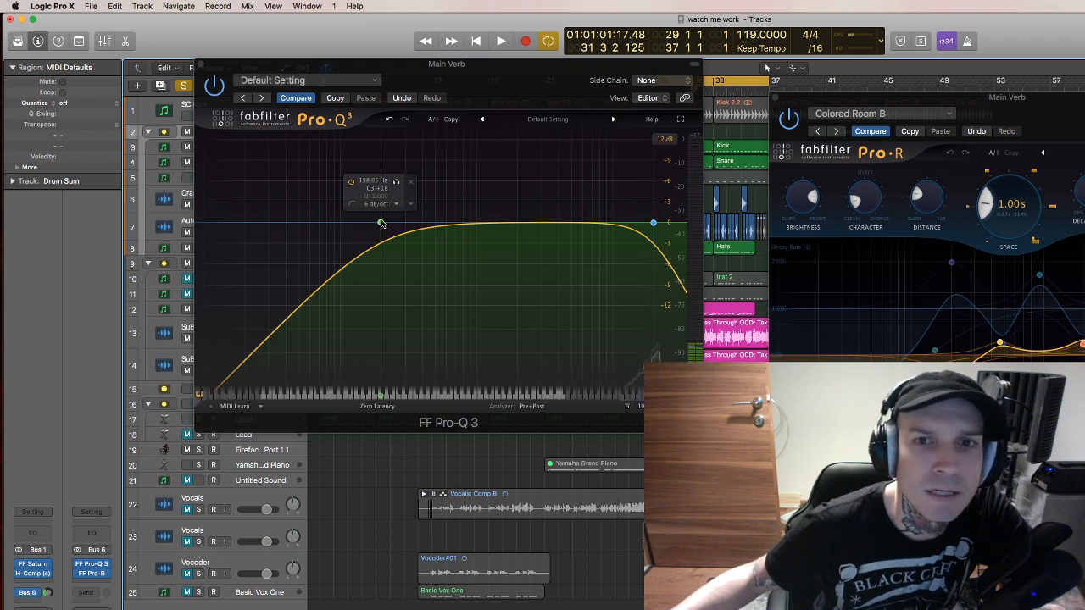
click(397, 205)
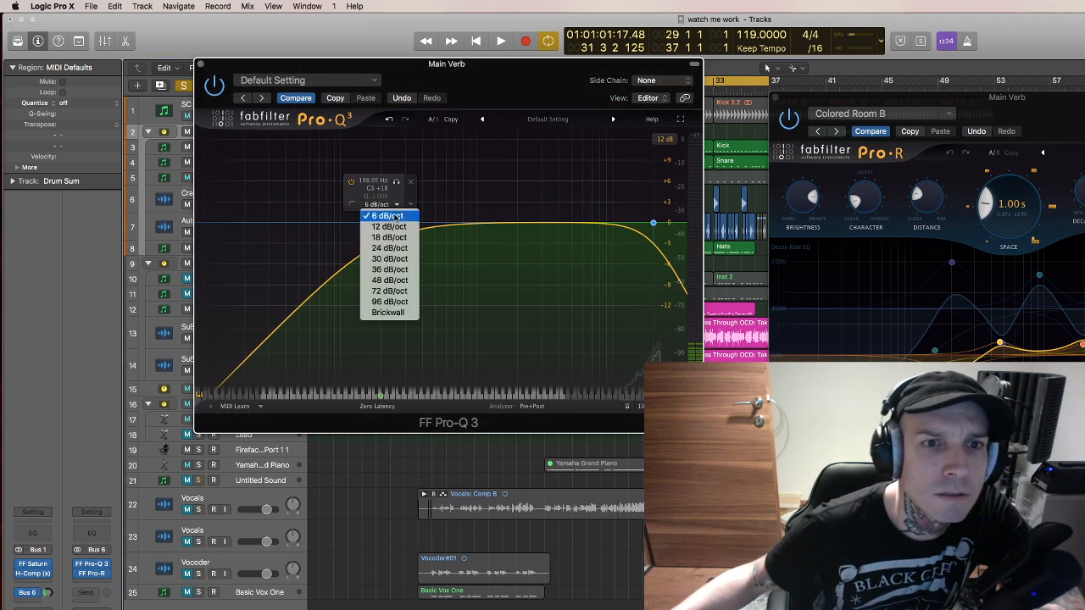
click(390, 227)
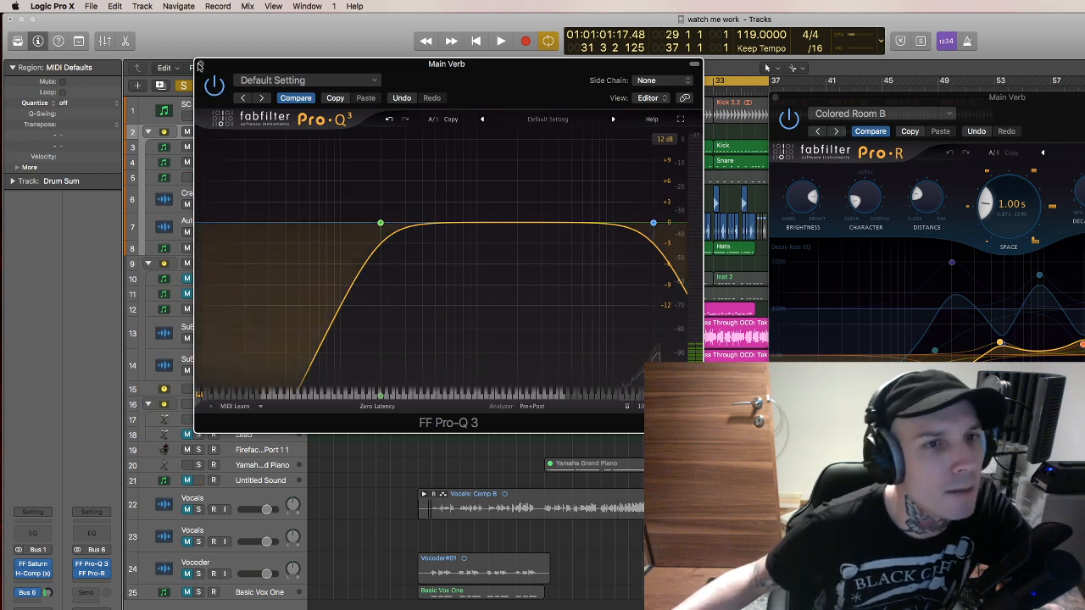
Close Pro-Q 3, clear the current solos, solo only the Drum Sum, and play it briefly.
click(199, 65)
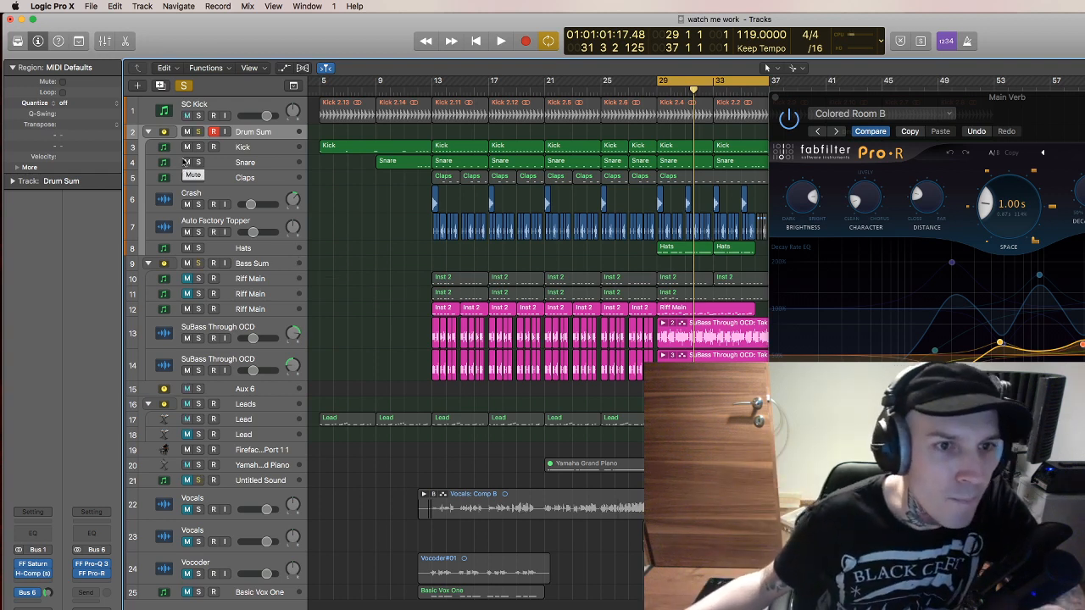
click(184, 85)
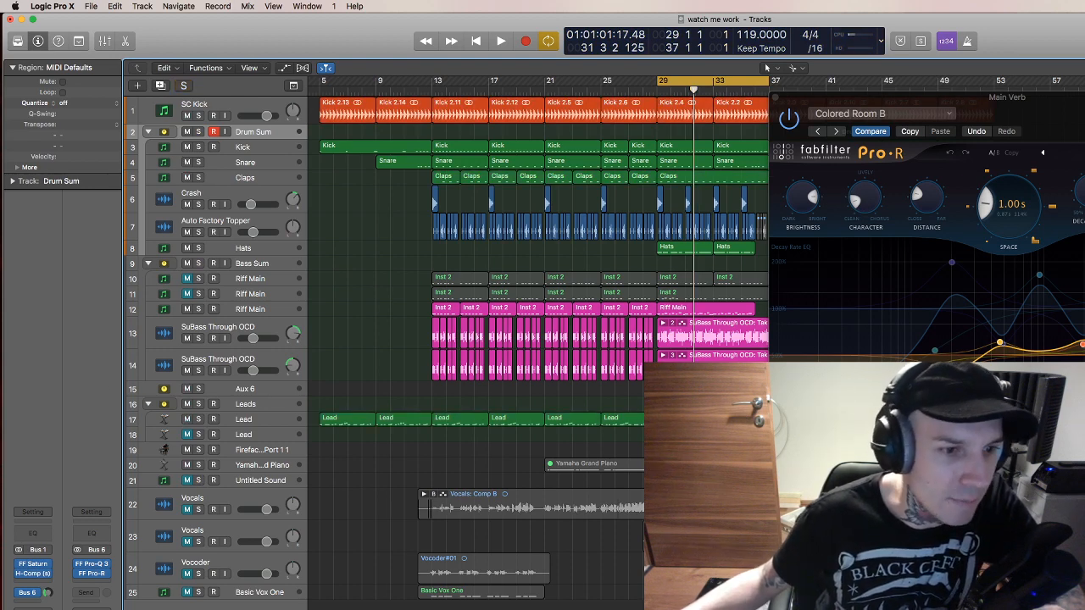
key(s)
key(space)
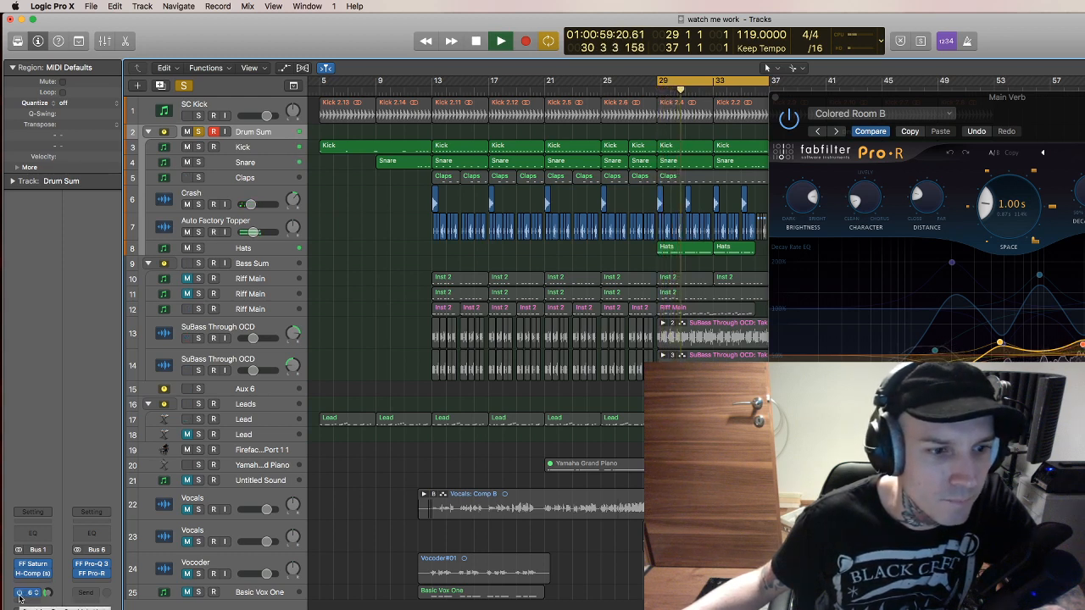
key(space)
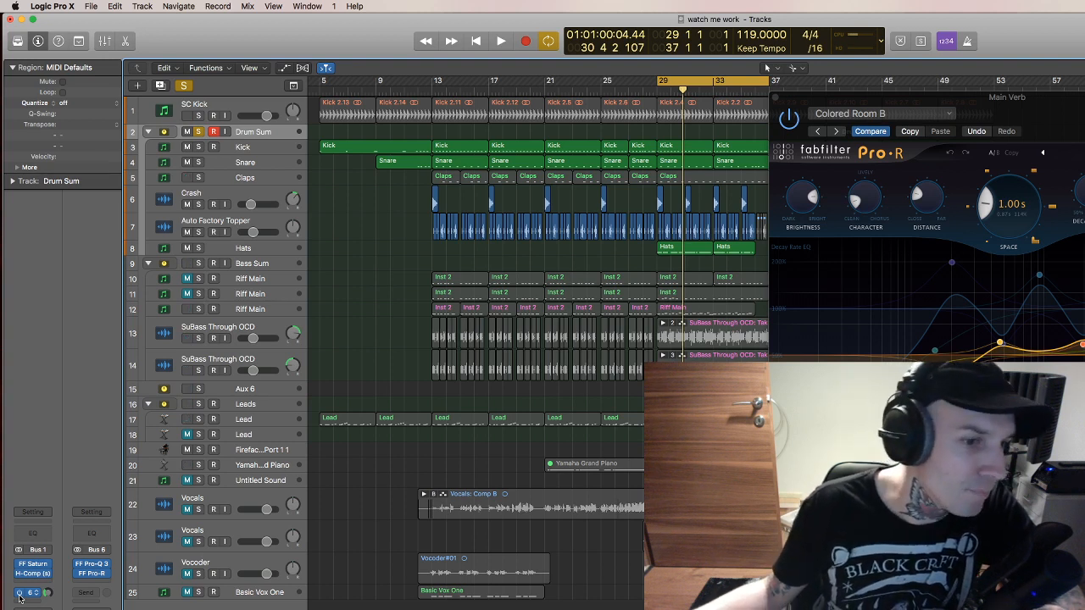
Toggle the Drum Sum's Bus 6 send and play the drums to compare them with and without the reverb.
click(19, 598)
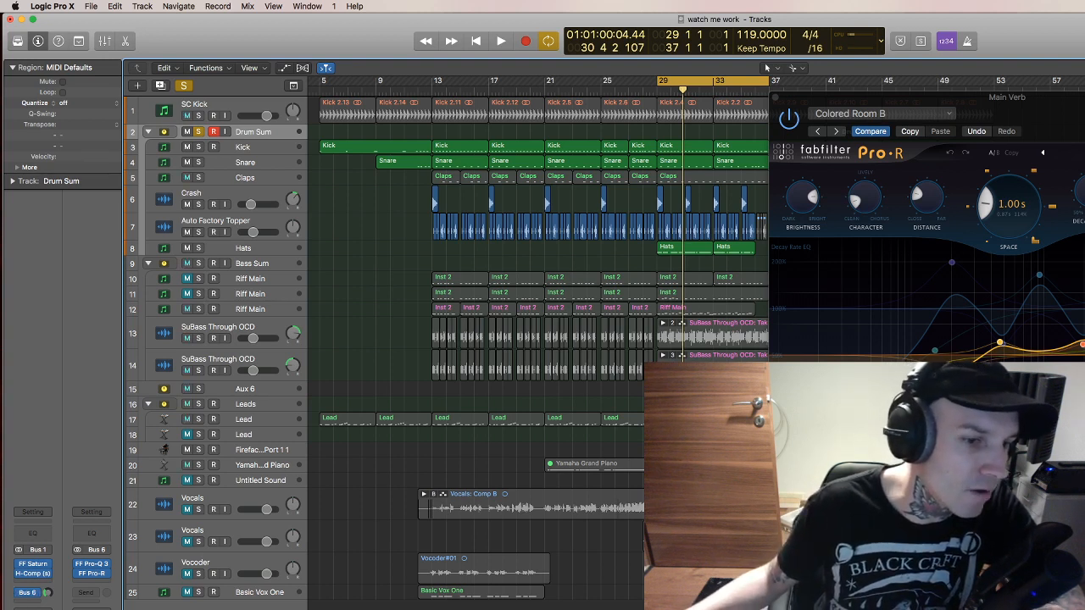
click(20, 595)
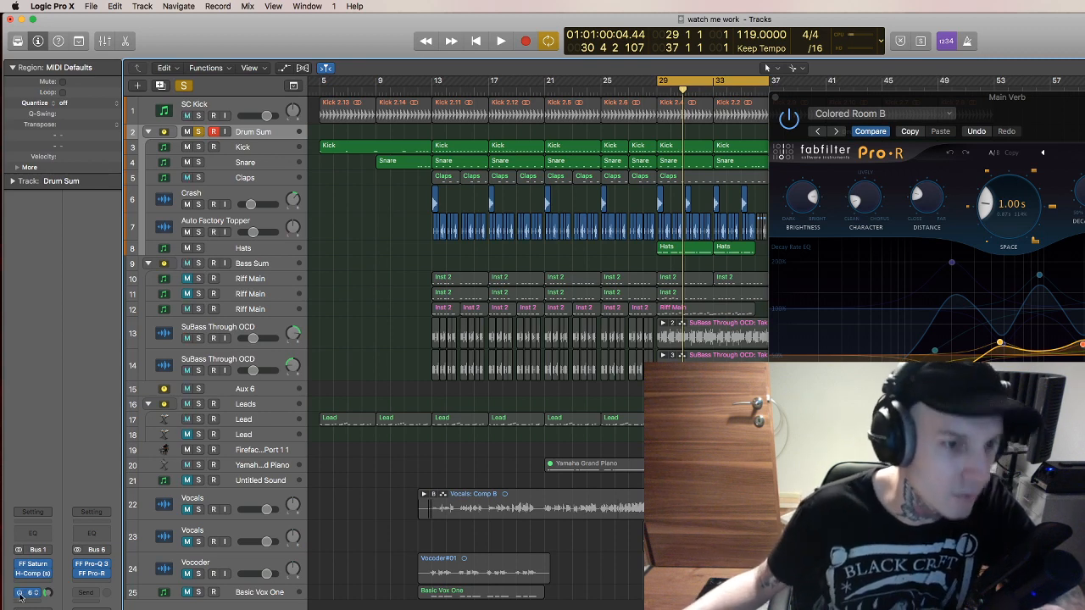
key(space)
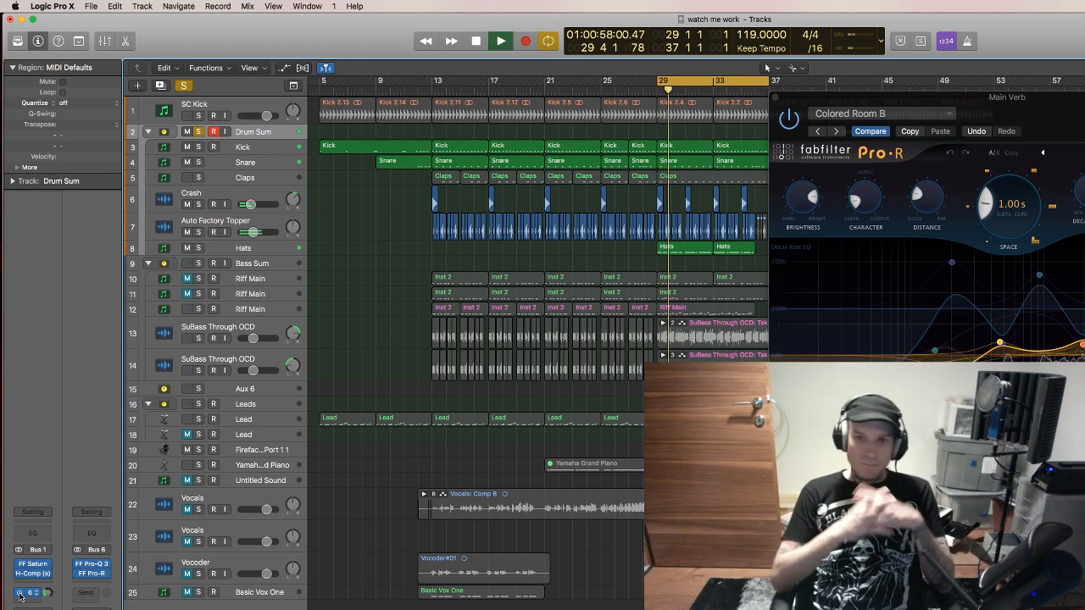
click(19, 596)
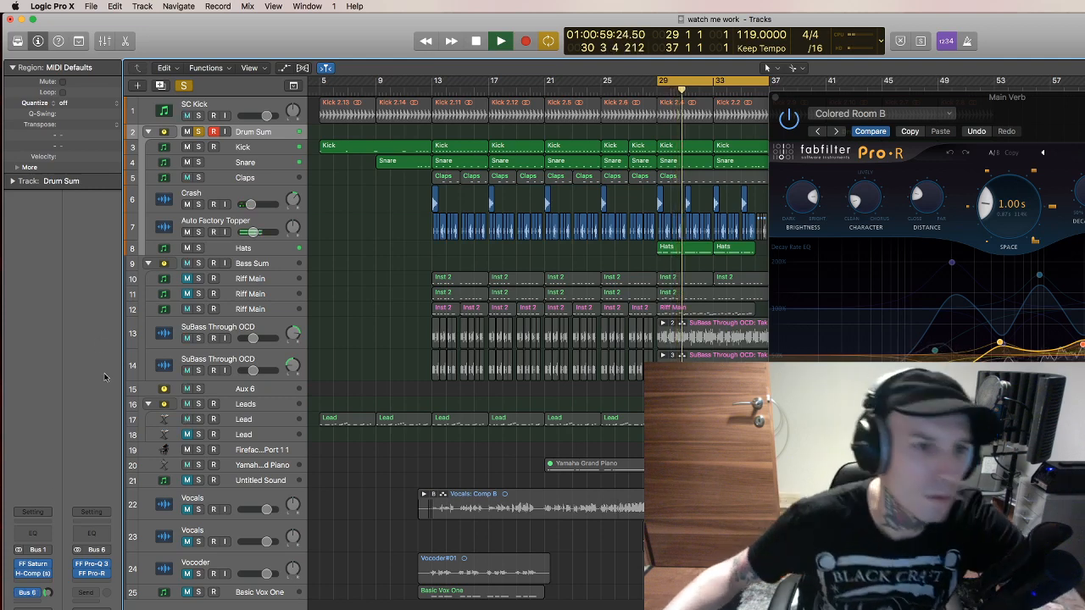
Clear the Drum Sum solo and play the full mix with the Bass Sum's Bus 6 send turned on.
key(s)
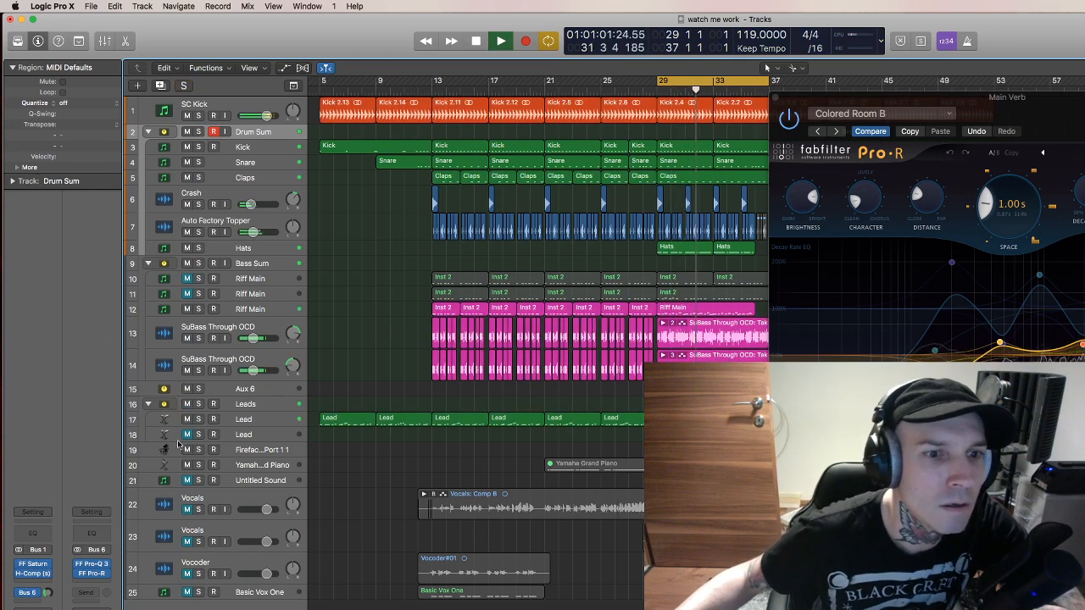
click(252, 265)
key(space)
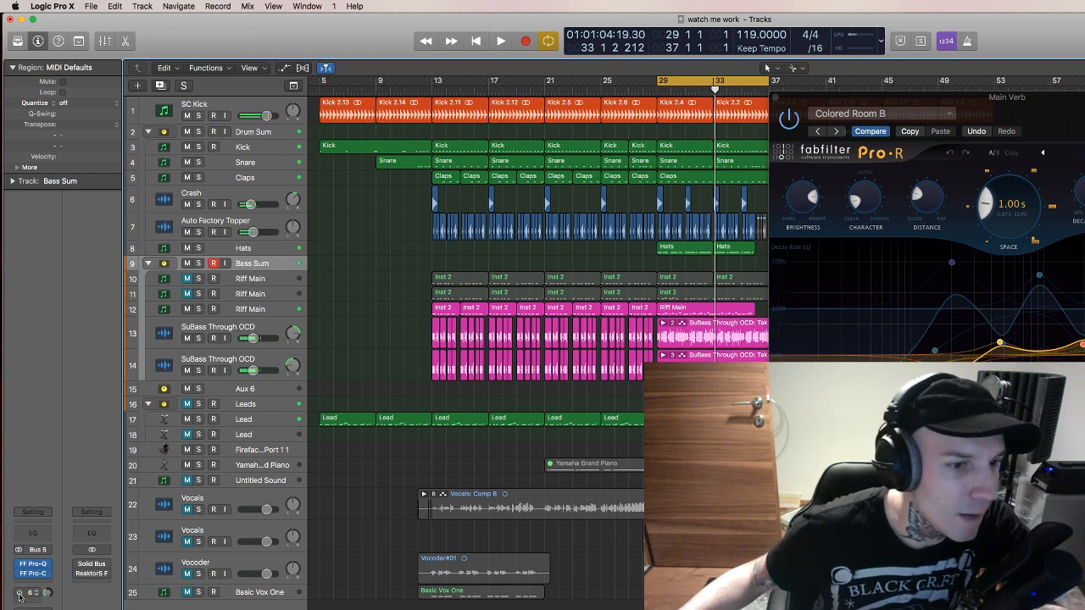
click(20, 596)
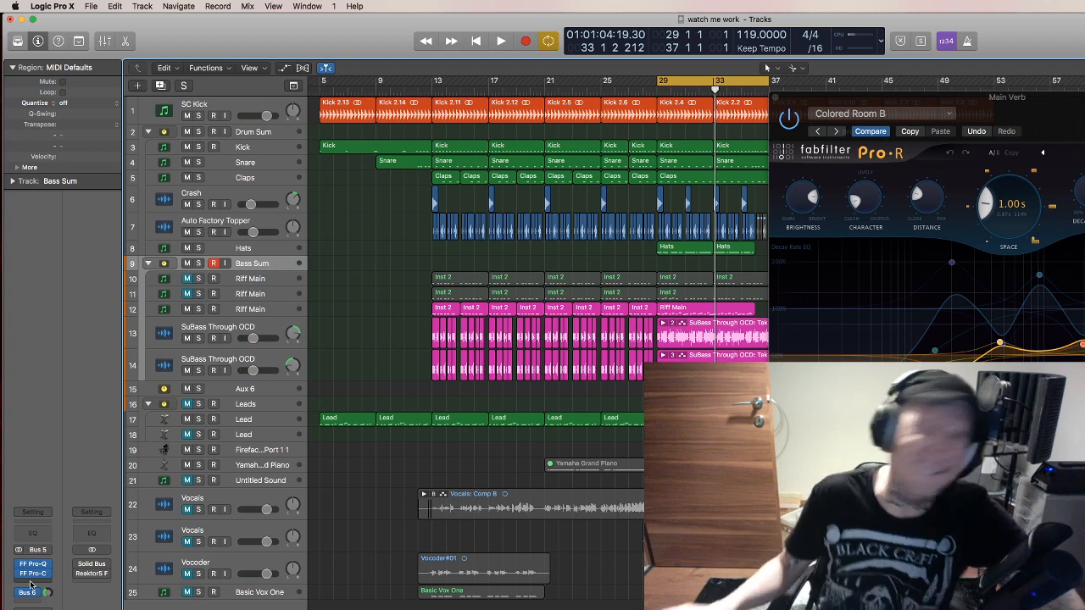
key(space)
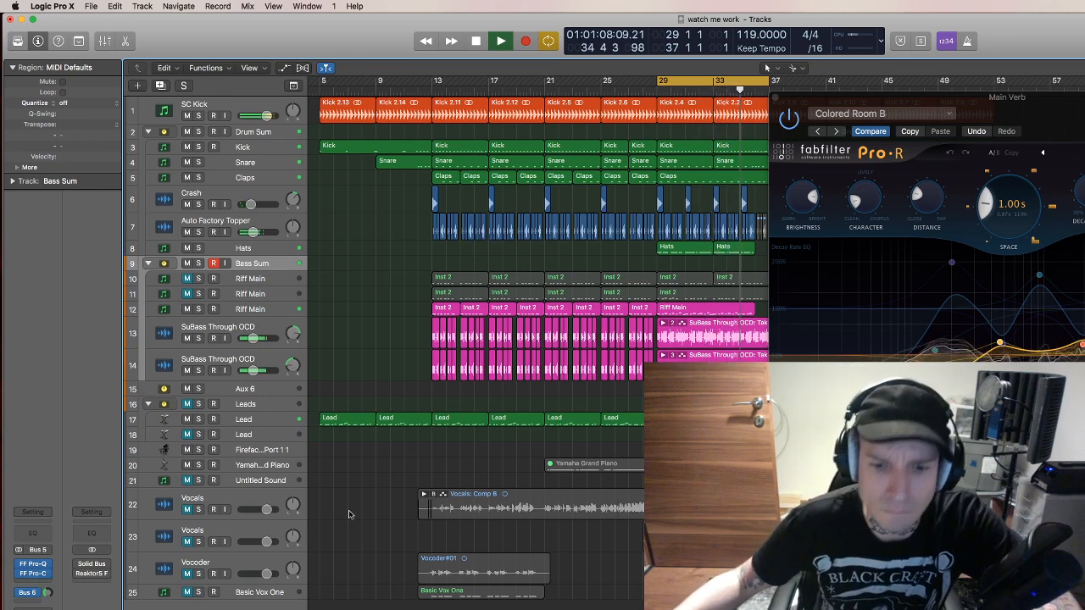
key(space)
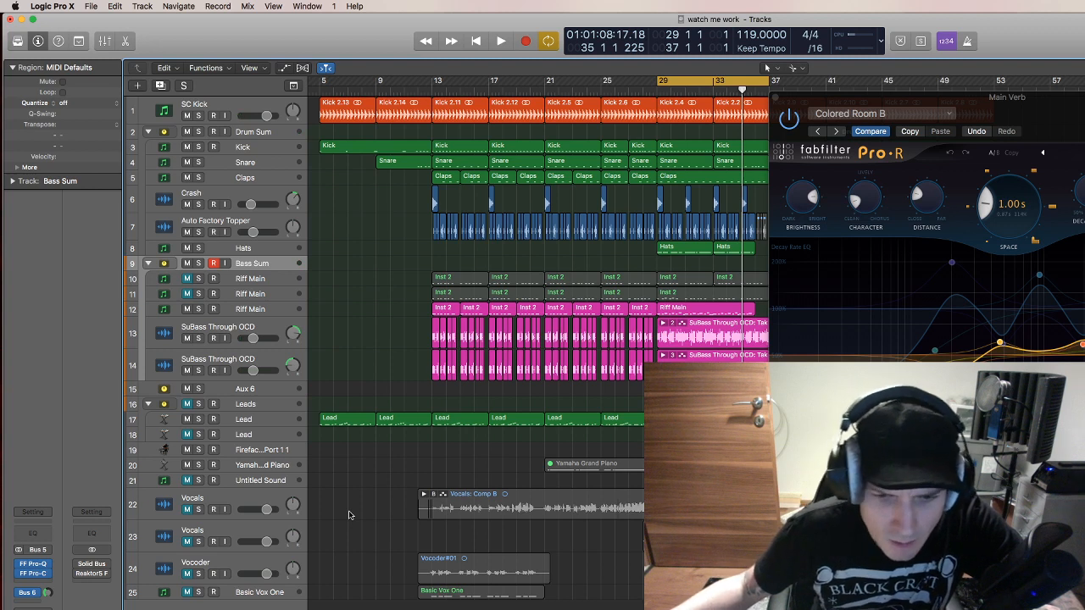
Switch to Loopback to check the audio routing, return to Logic Pro, and play the mix briefly.
mouse_move(2, 568)
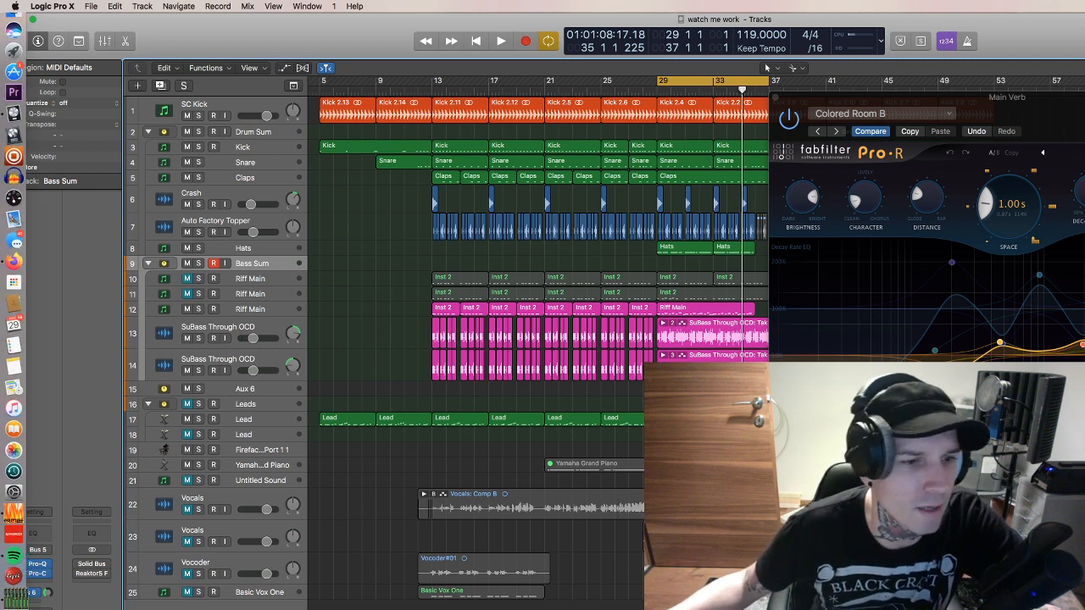
click(14, 576)
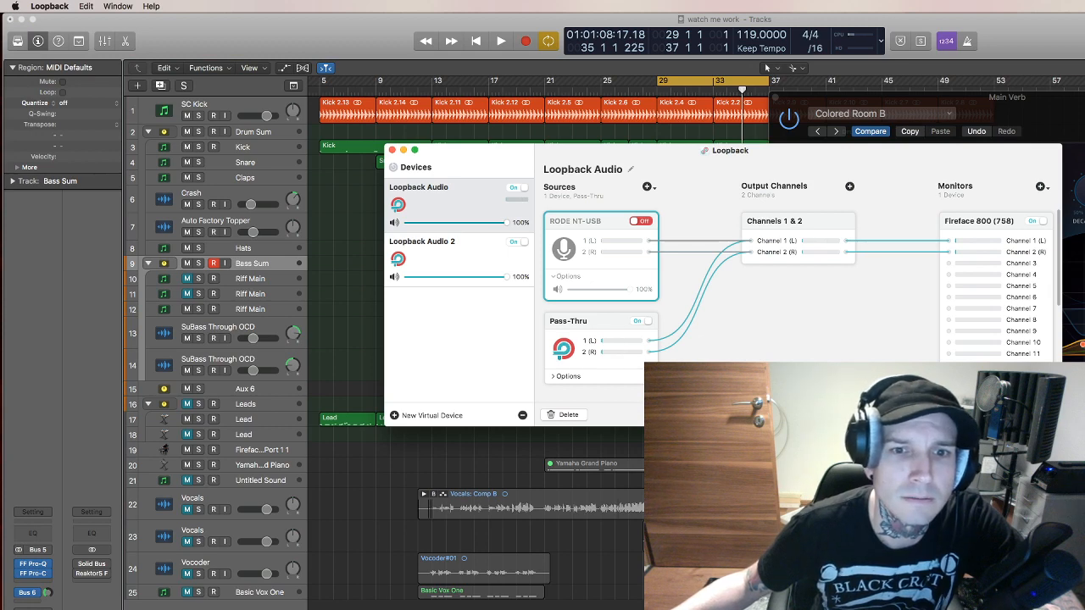
key(super+Tab)
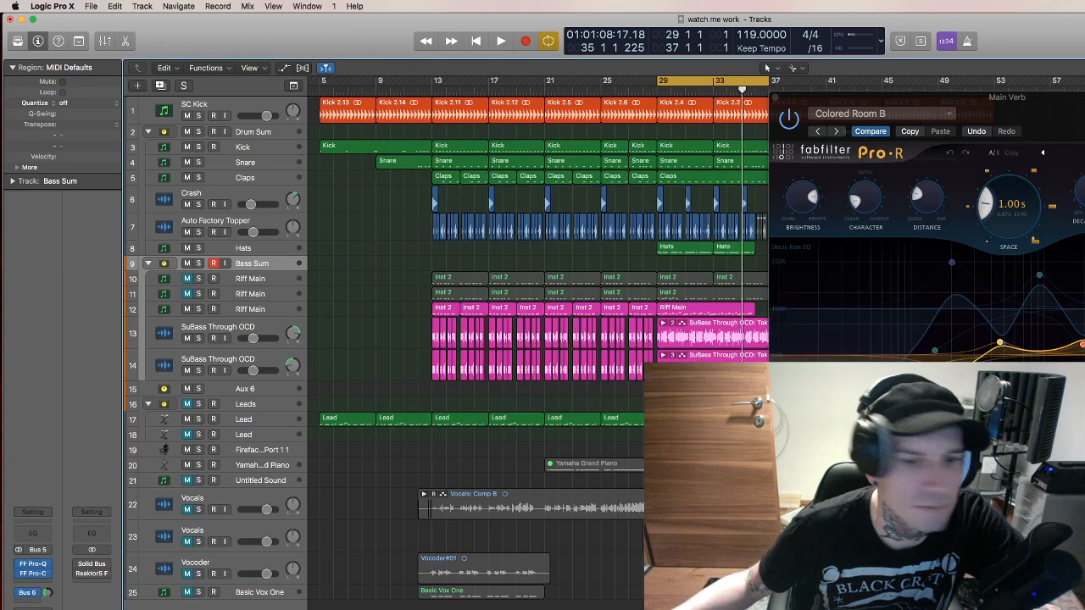
key(space)
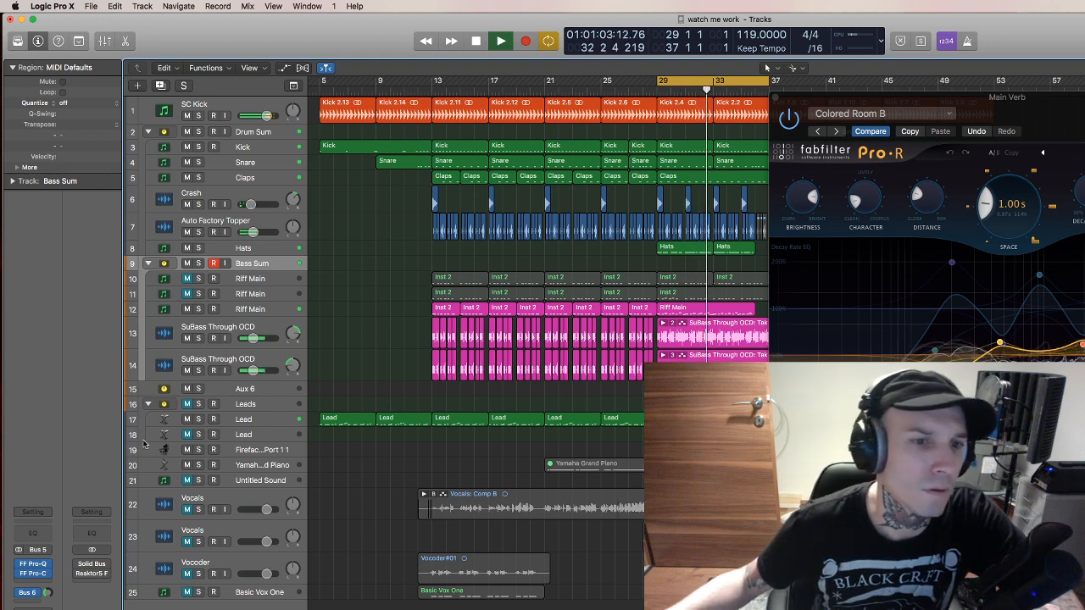
key(space)
Unmute the Leads group and bypass the Lead track's Pro-Q, Sausage Fattener and Pro-C inserts.
click(191, 406)
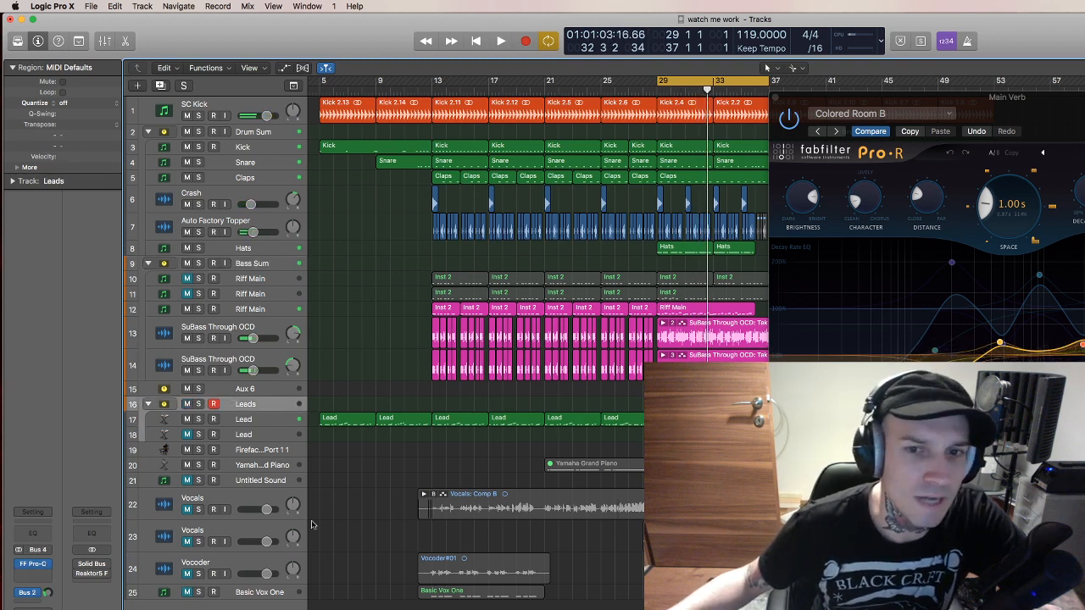
click(245, 420)
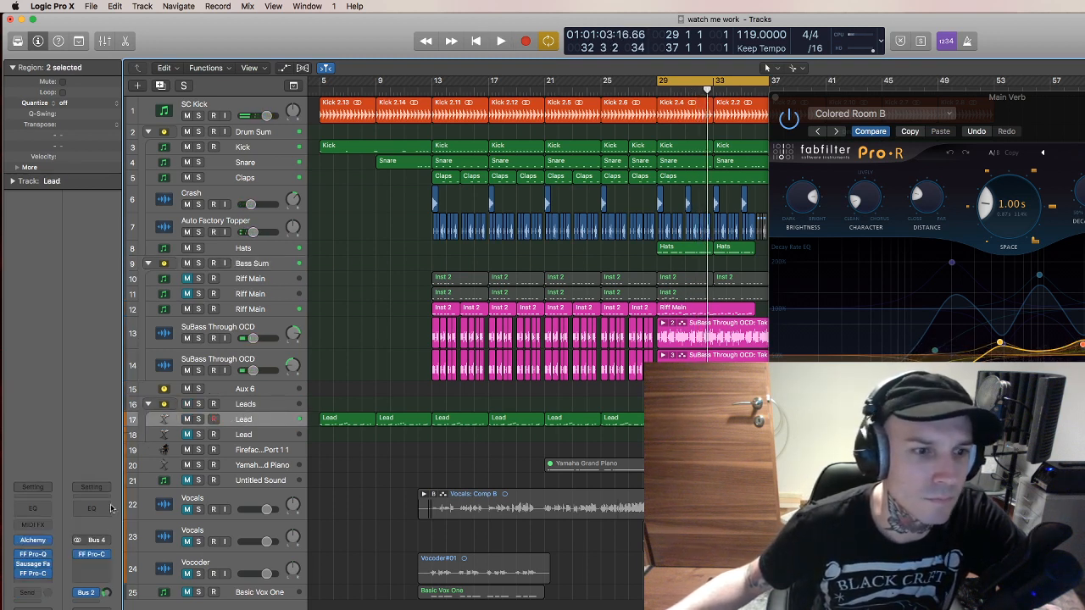
click(20, 574)
click(21, 555)
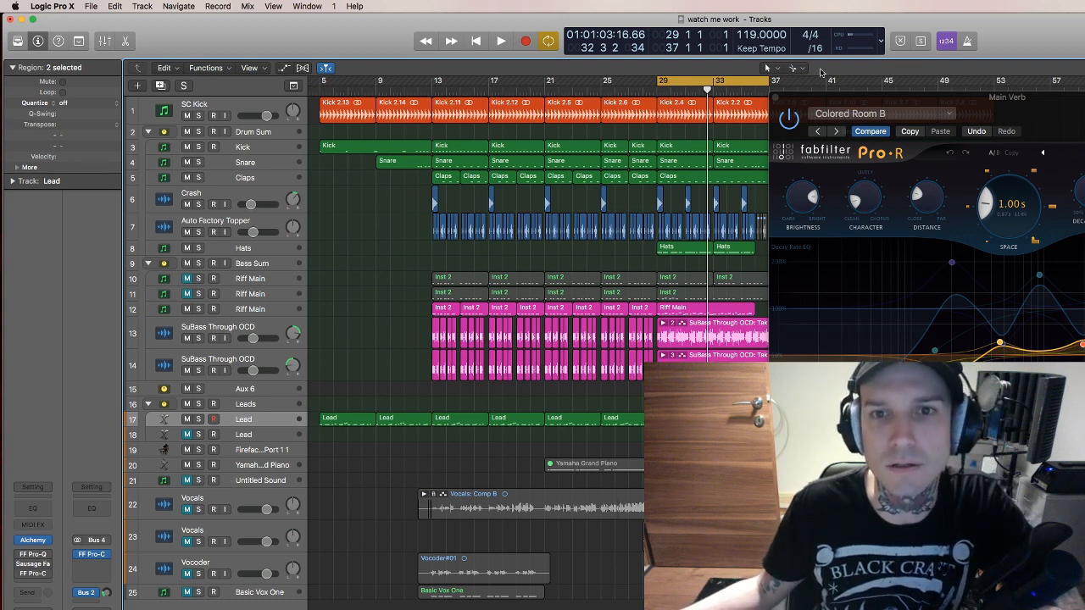
Close the Pro-R window, try cycling bars 13 to 20, and set the cycle range back to bars 29 to 37.
click(773, 99)
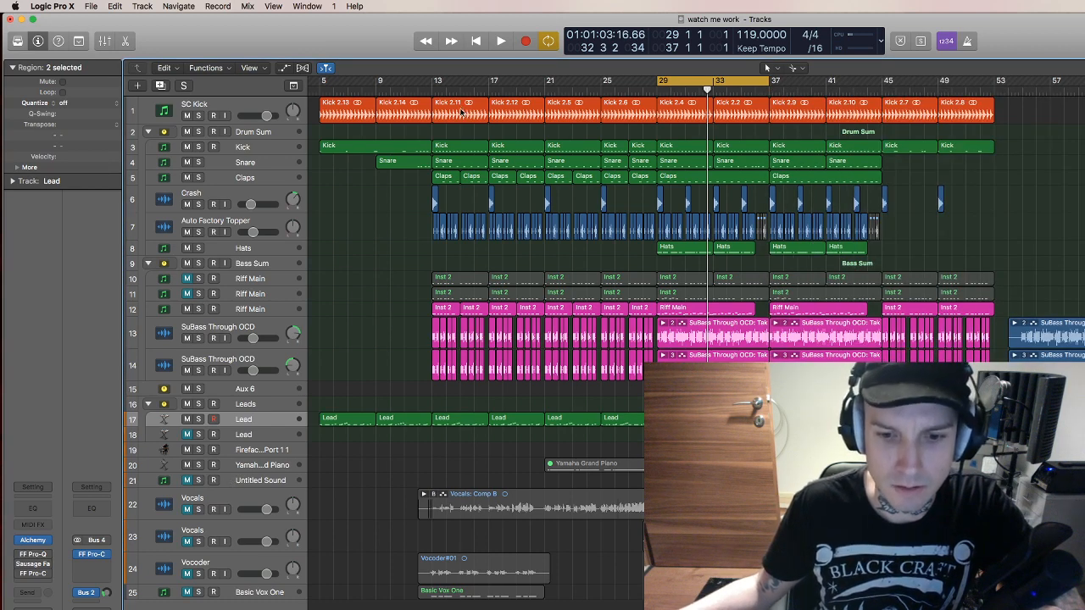
drag(434, 79, 530, 78)
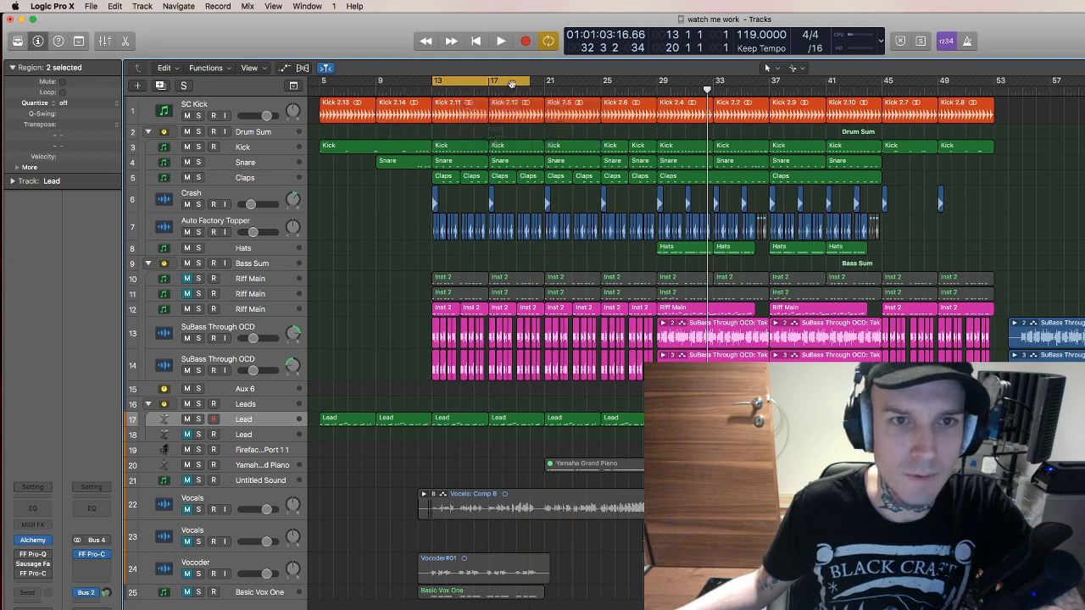
drag(663, 80, 775, 80)
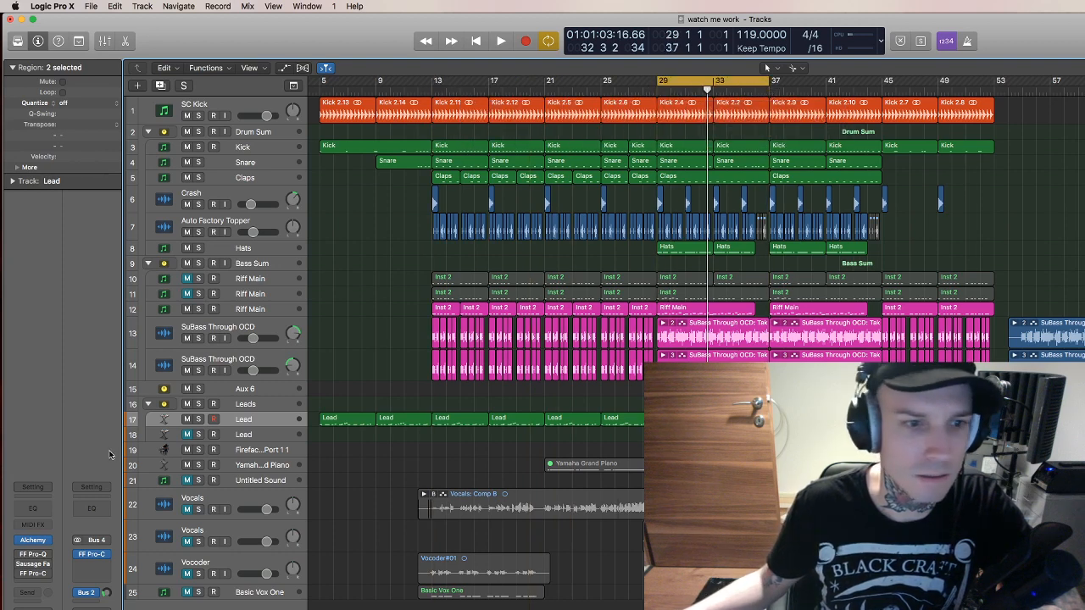
Solo the Lead track and play it dry with the Leads group's Pro-C and Bus 2 send turned off.
click(200, 420)
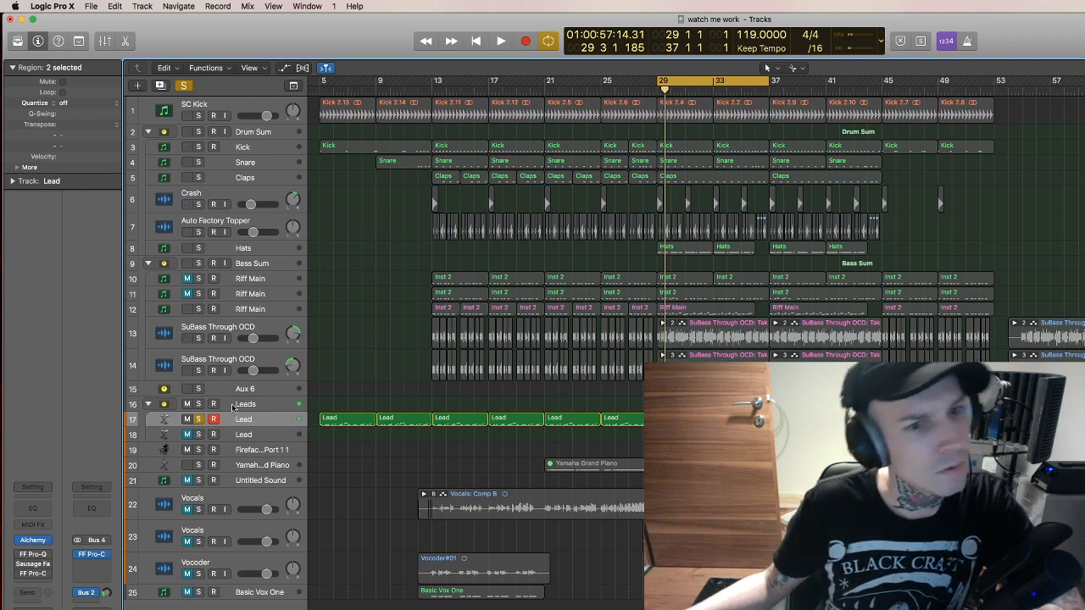
click(230, 408)
key(space)
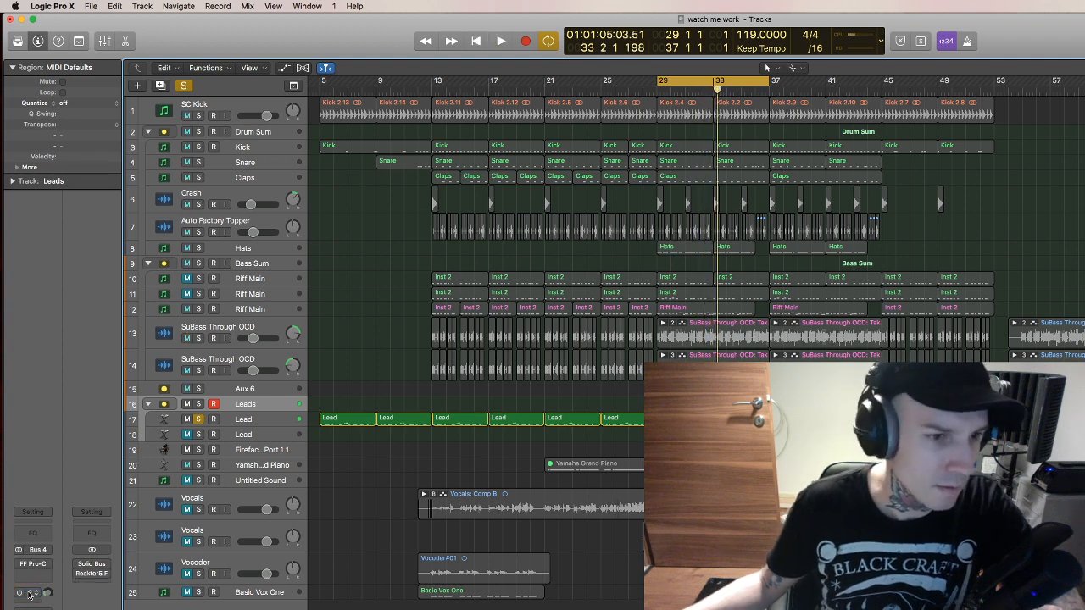
click(28, 593)
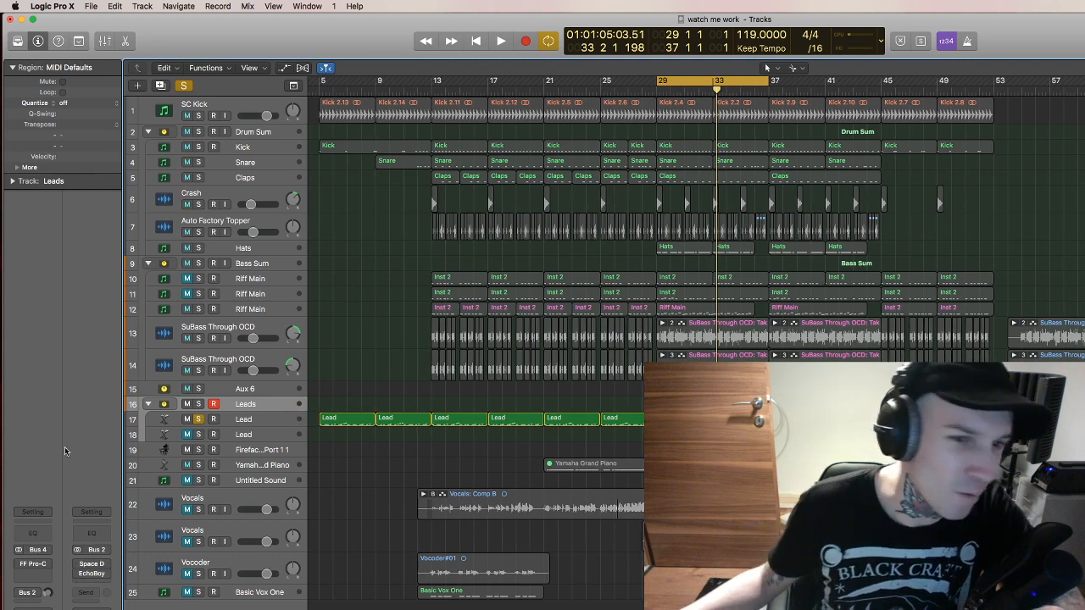
key(space)
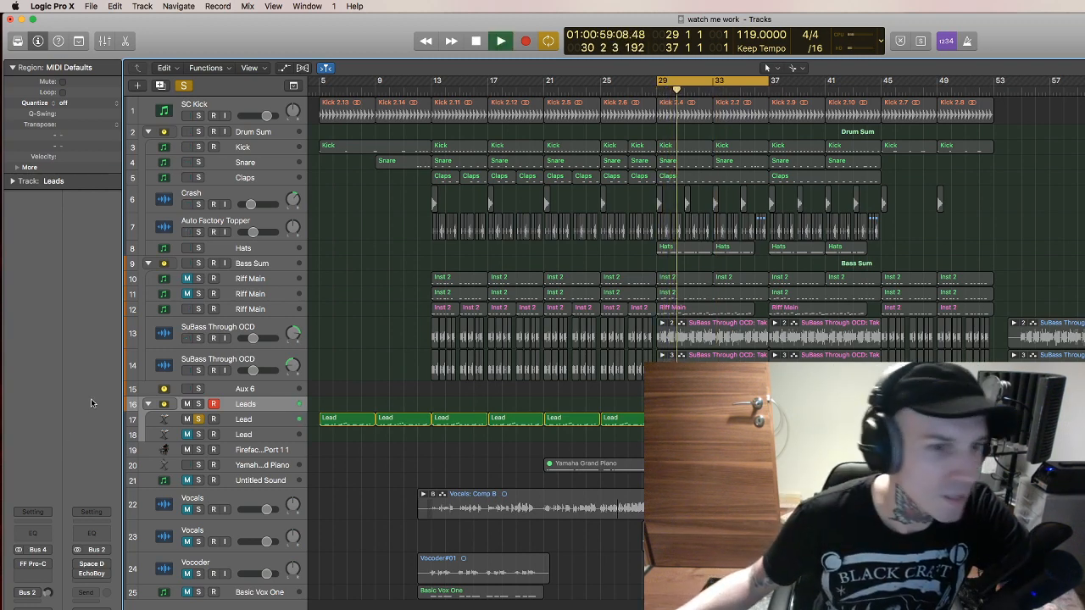
key(space)
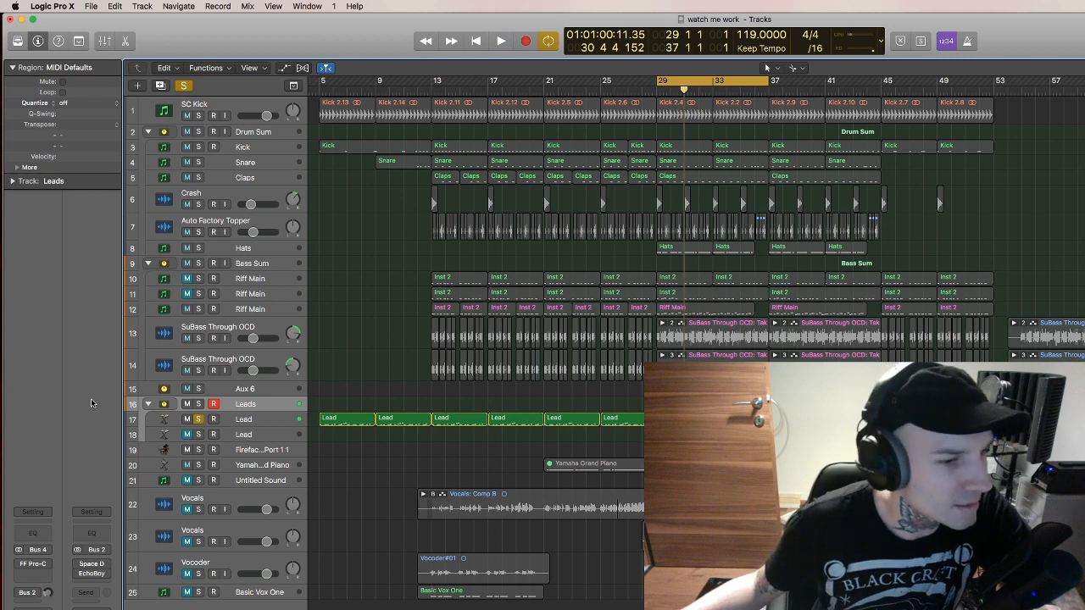
key(space)
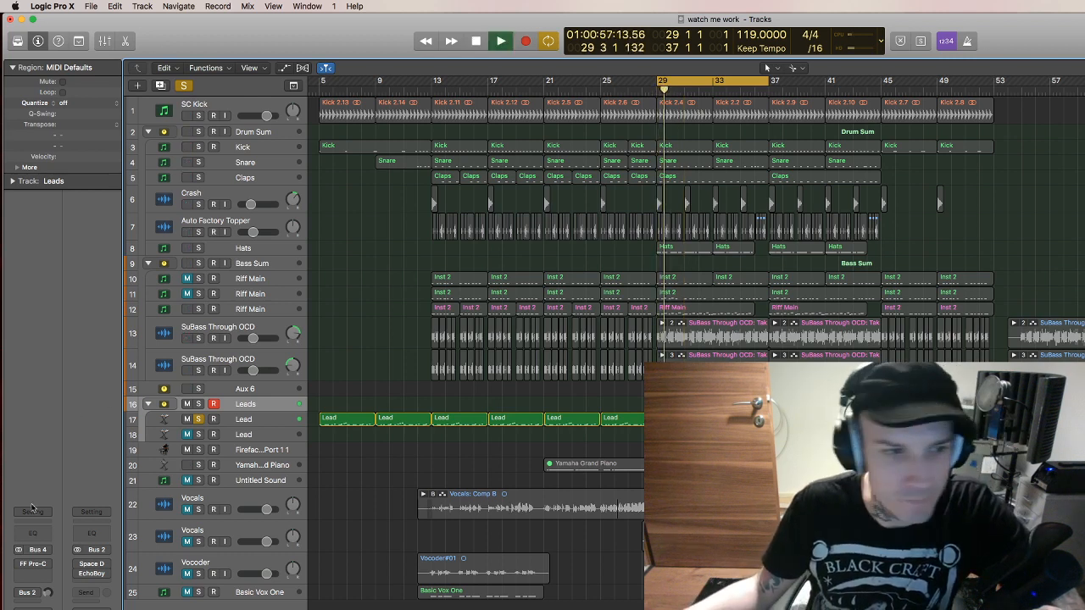
key(space)
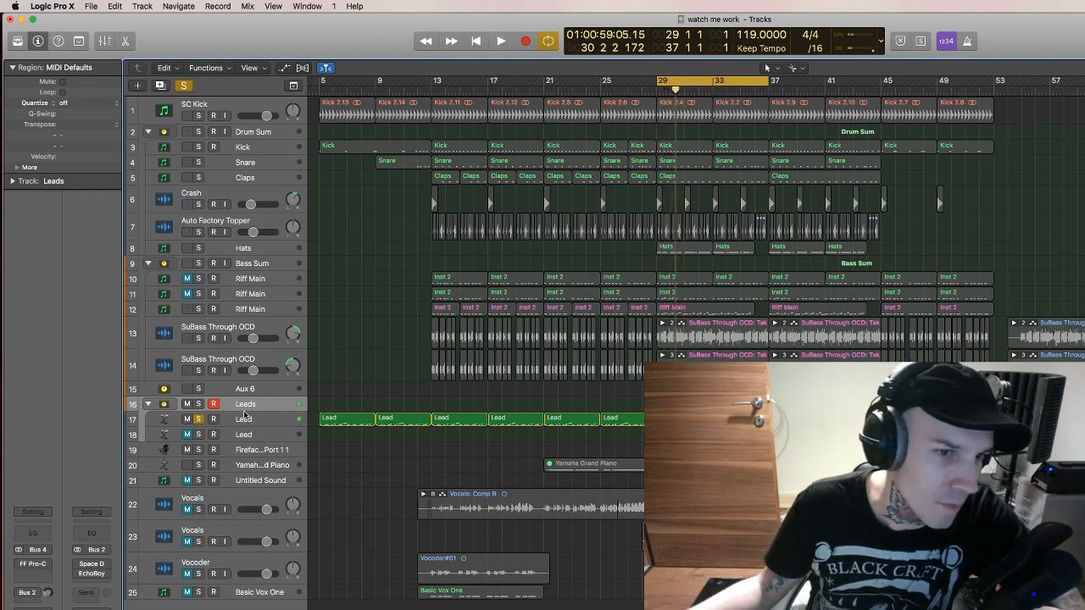
Look over the Lead track's Alchemy instrument with the Anthem Hook Lead preset, close it, and play the dry lead.
click(251, 415)
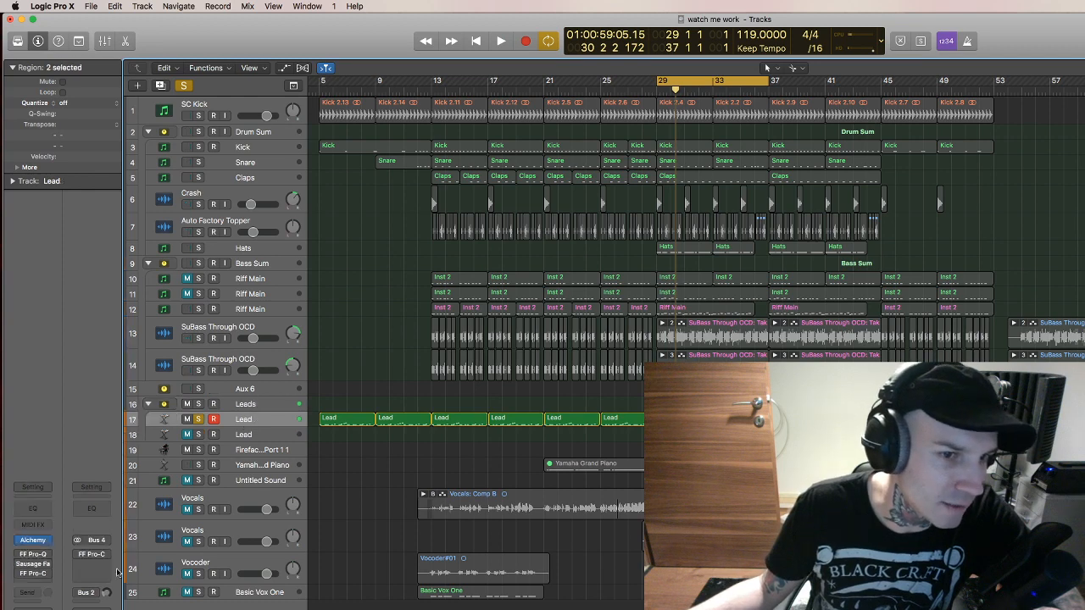
click(33, 540)
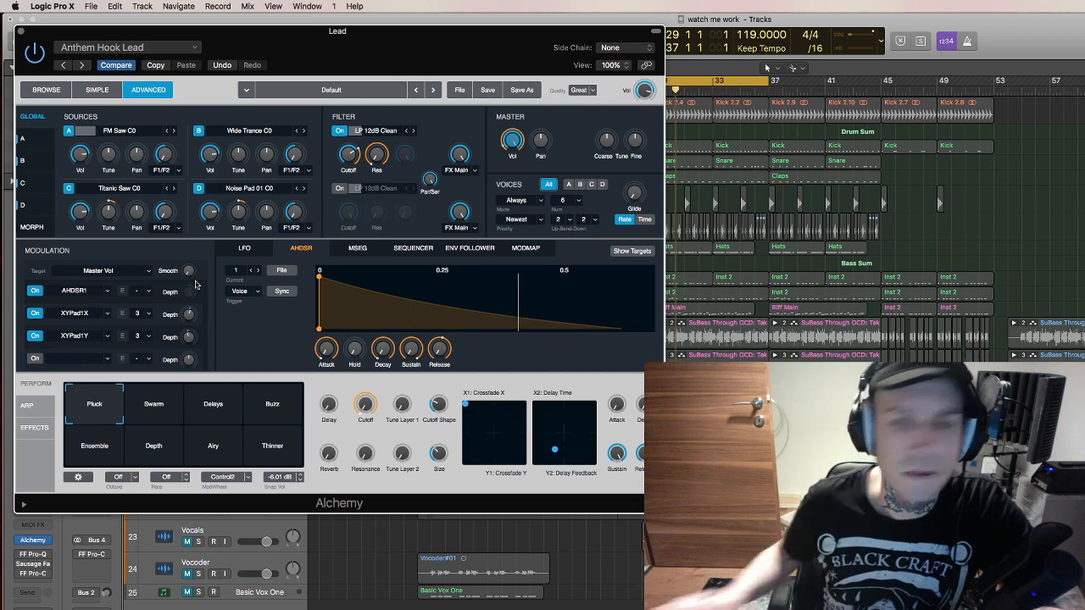
click(22, 32)
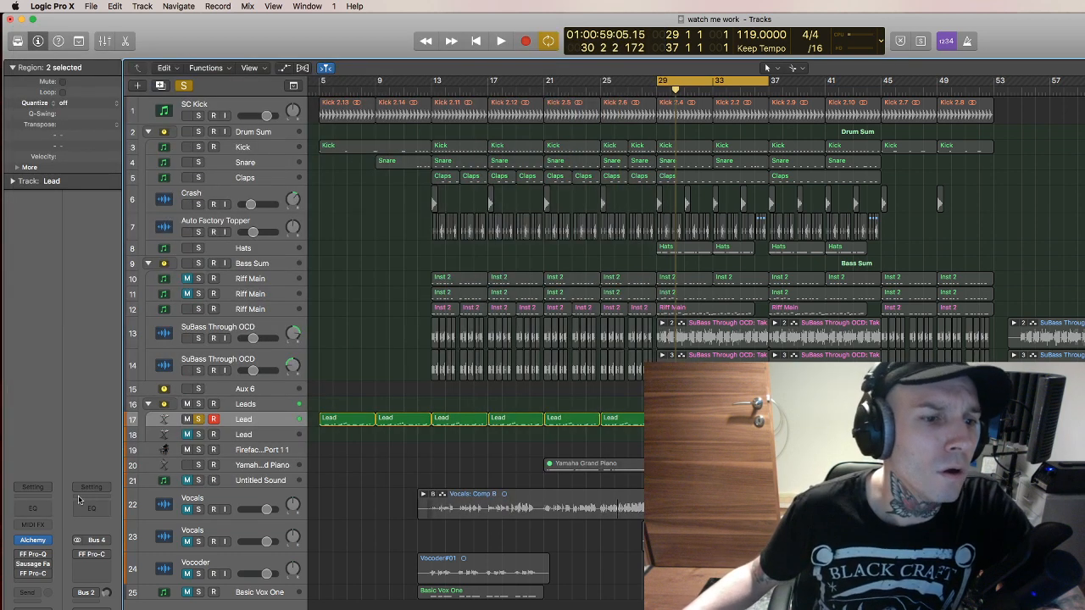
key(space)
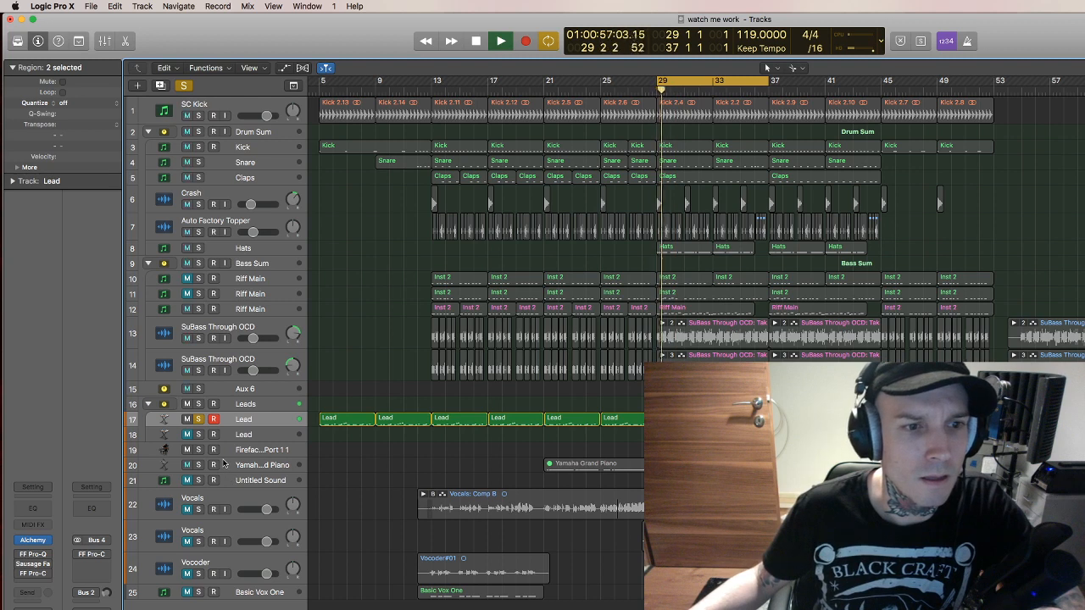
key(space)
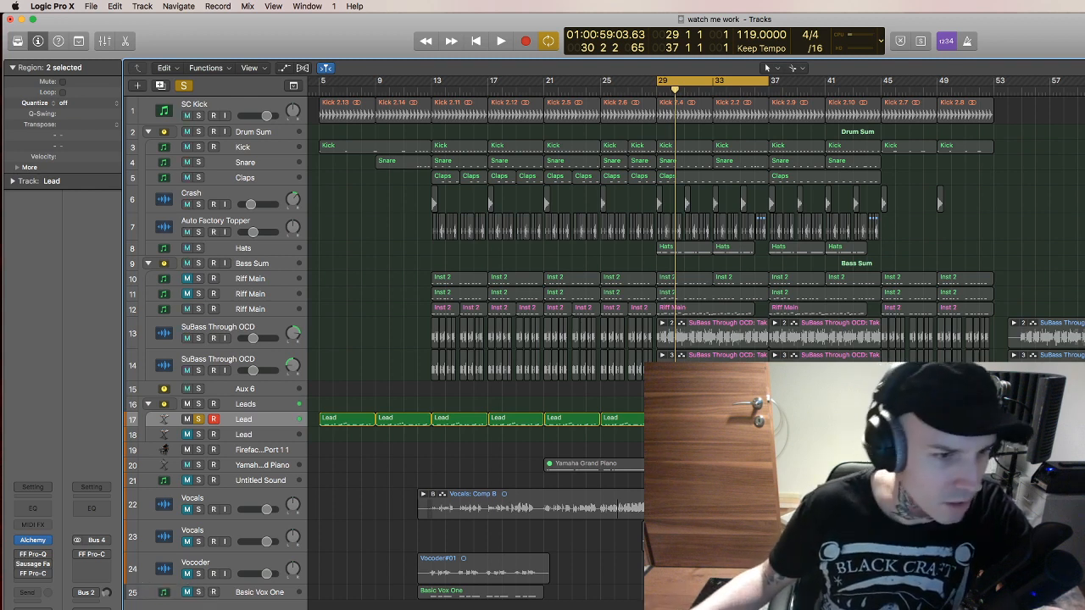
Turn the Lead track's Pro-Q back on, open it, and play the lead through it.
click(33, 560)
click(41, 519)
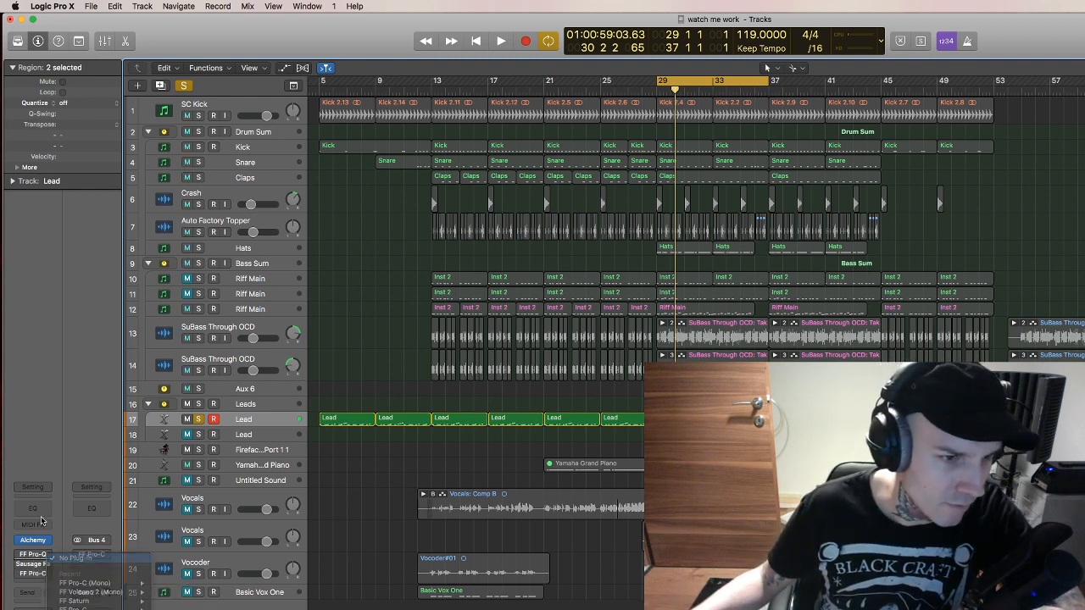
click(33, 555)
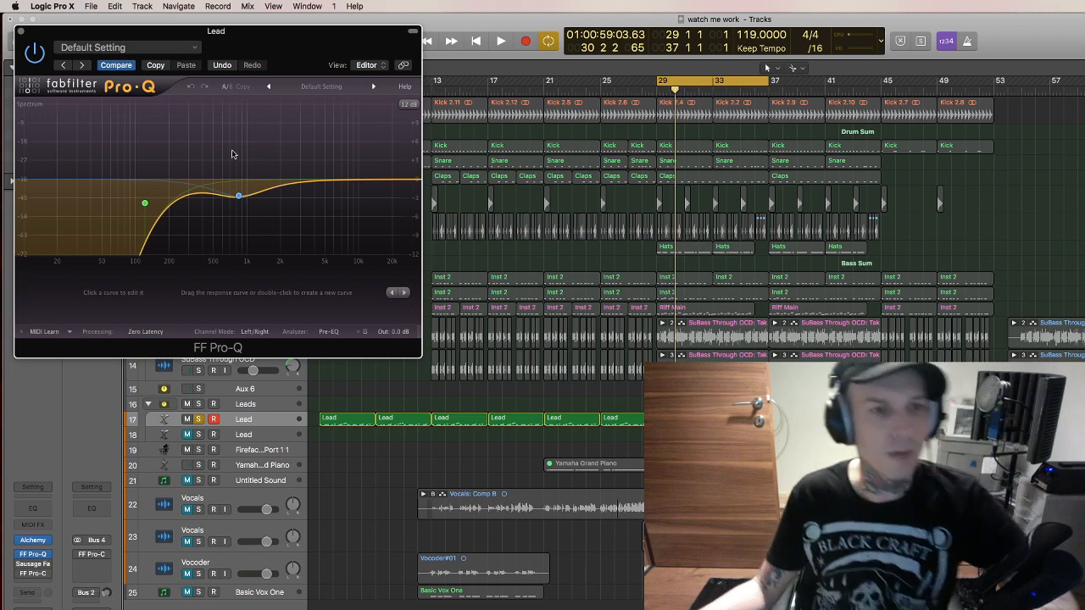
key(space)
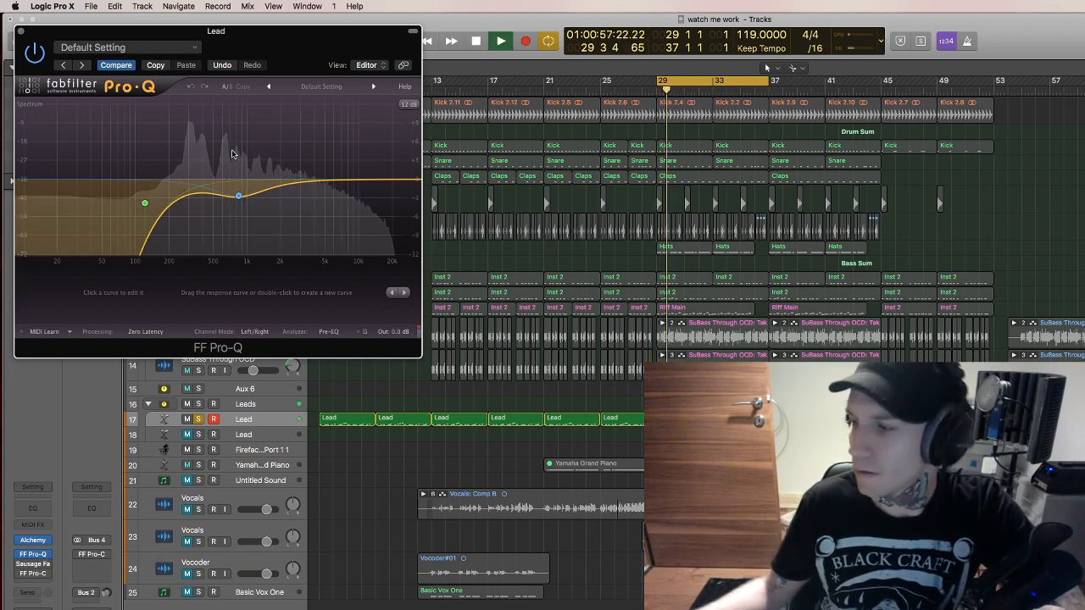
key(space)
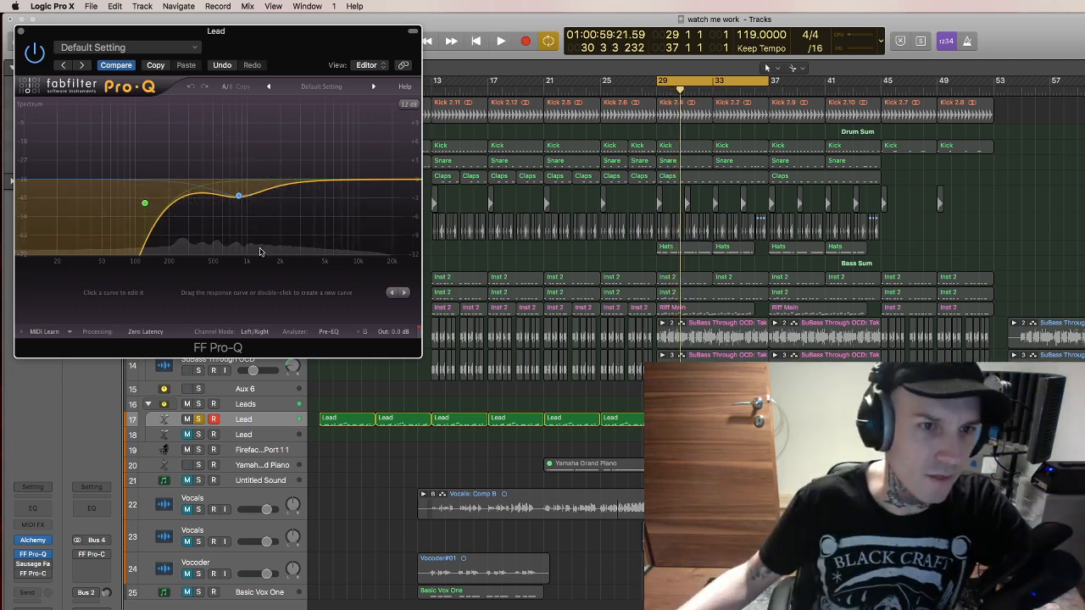
Inspect the settings of Pro-Q's midrange cut band, replay the lead briefly, and close Pro-Q.
click(239, 199)
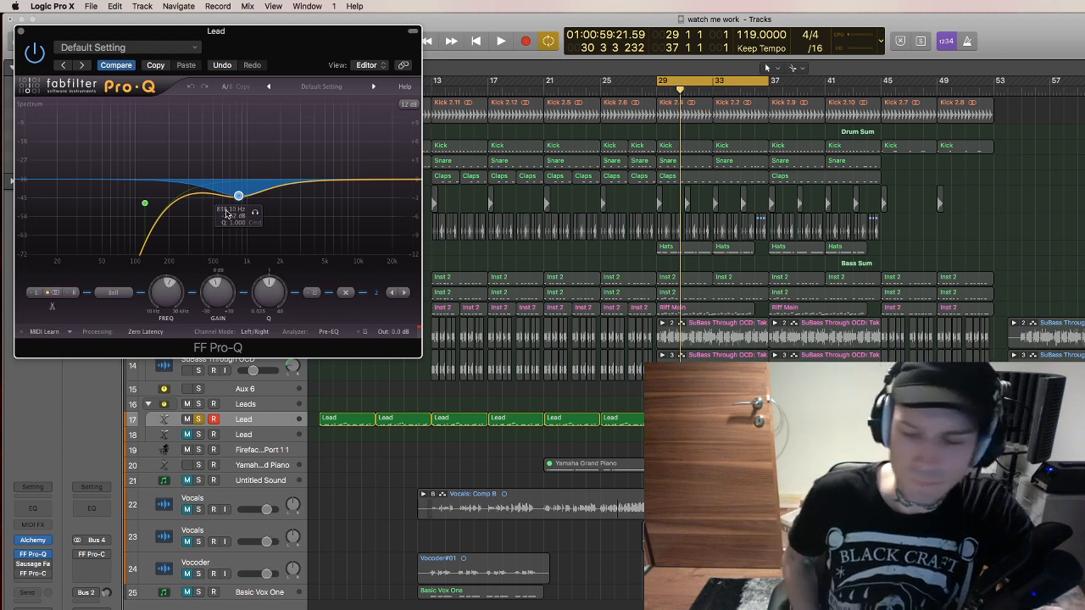
key(space)
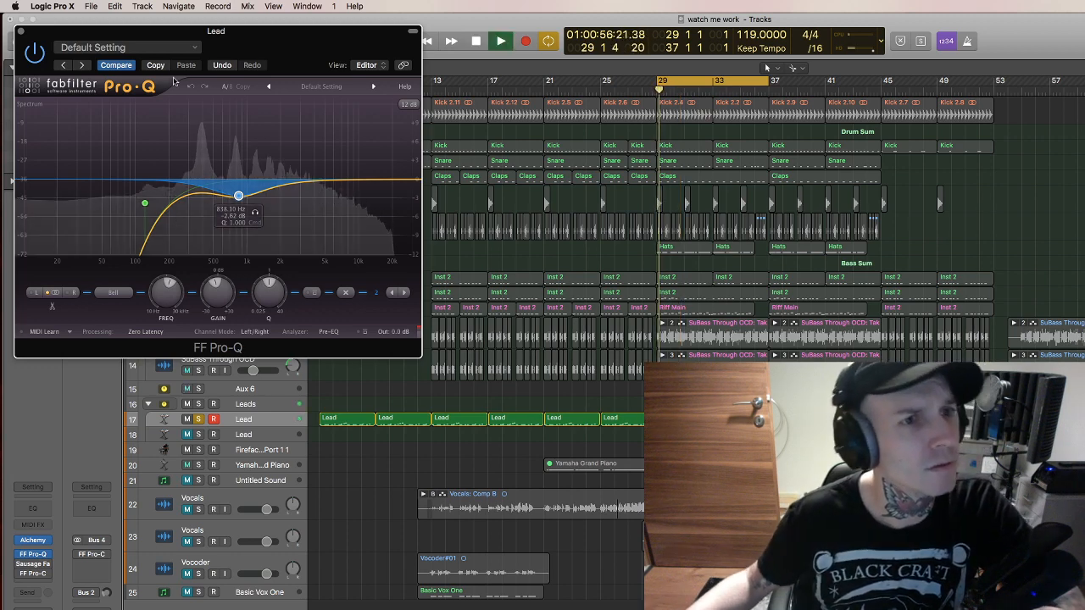
key(super+w)
key(space)
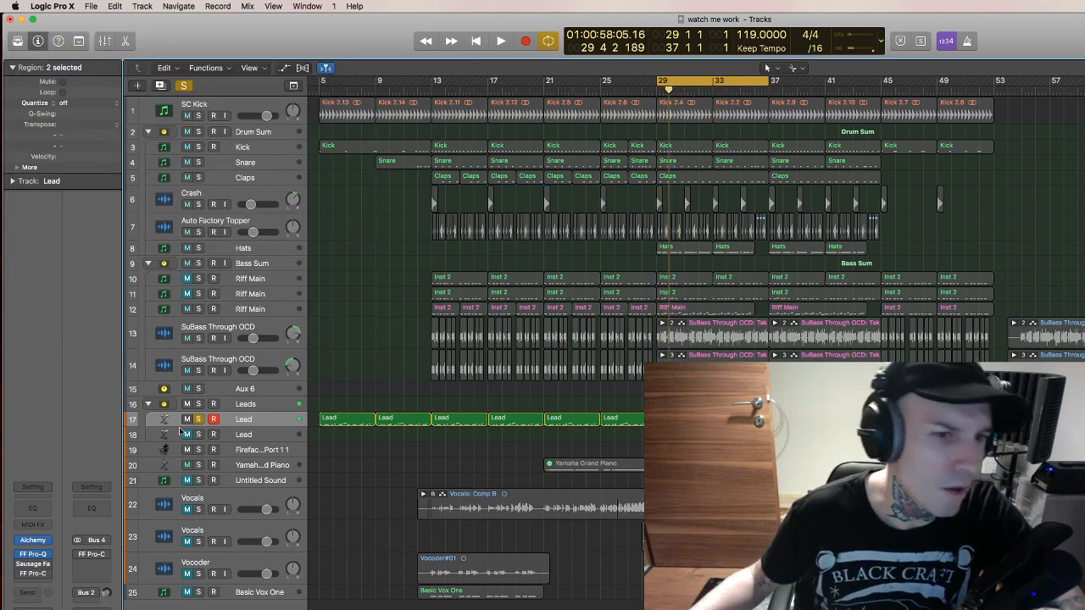
Open Sausage Fattener on the Lead track, turn it on, and set both Fatness and Color to 0%.
click(32, 563)
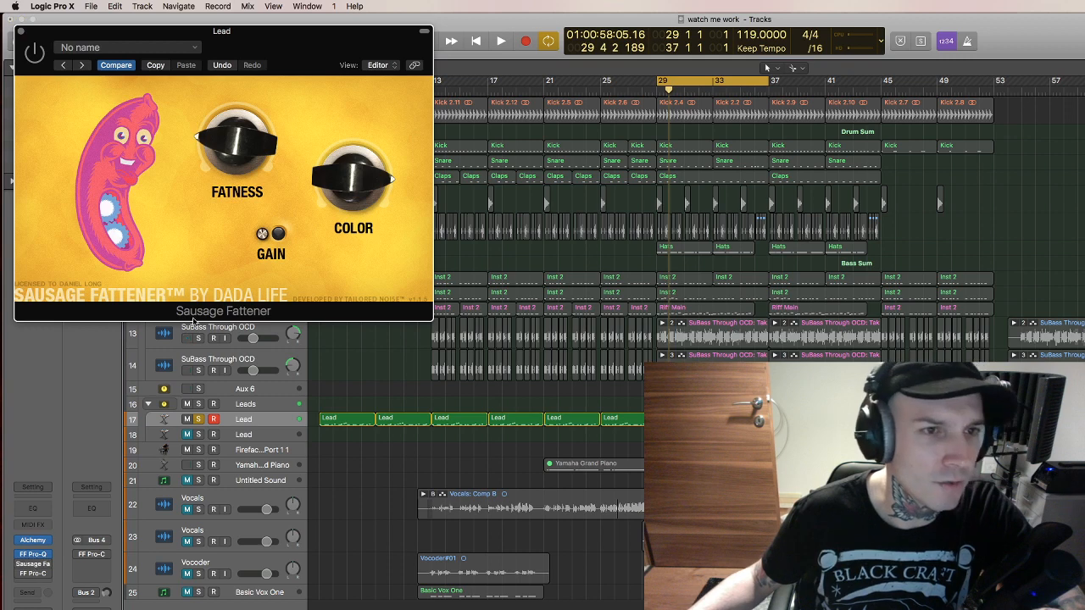
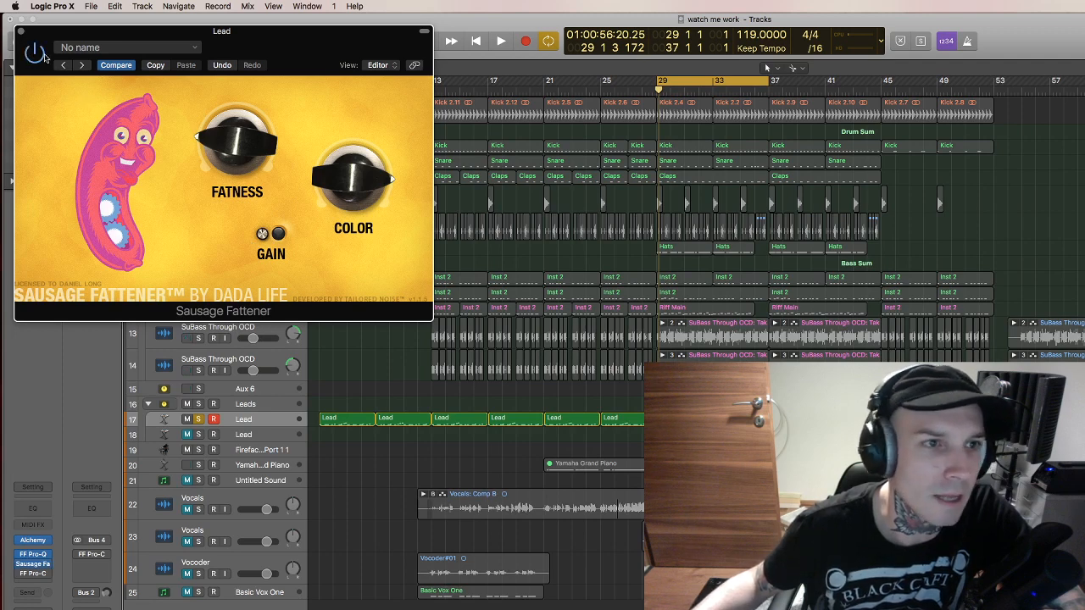
mouse_move(382, 181)
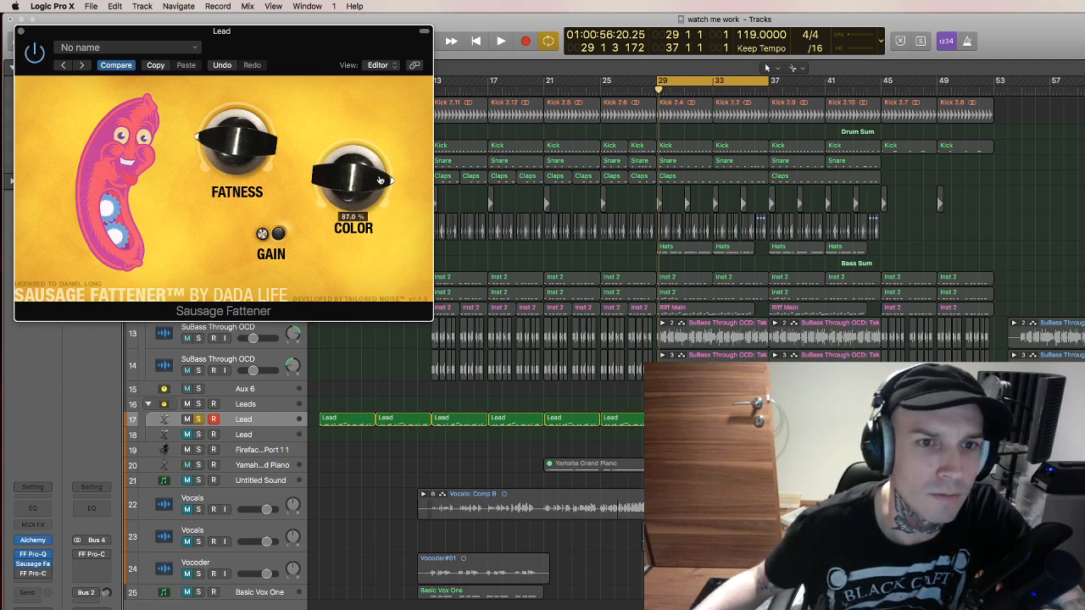
mouse_move(233, 145)
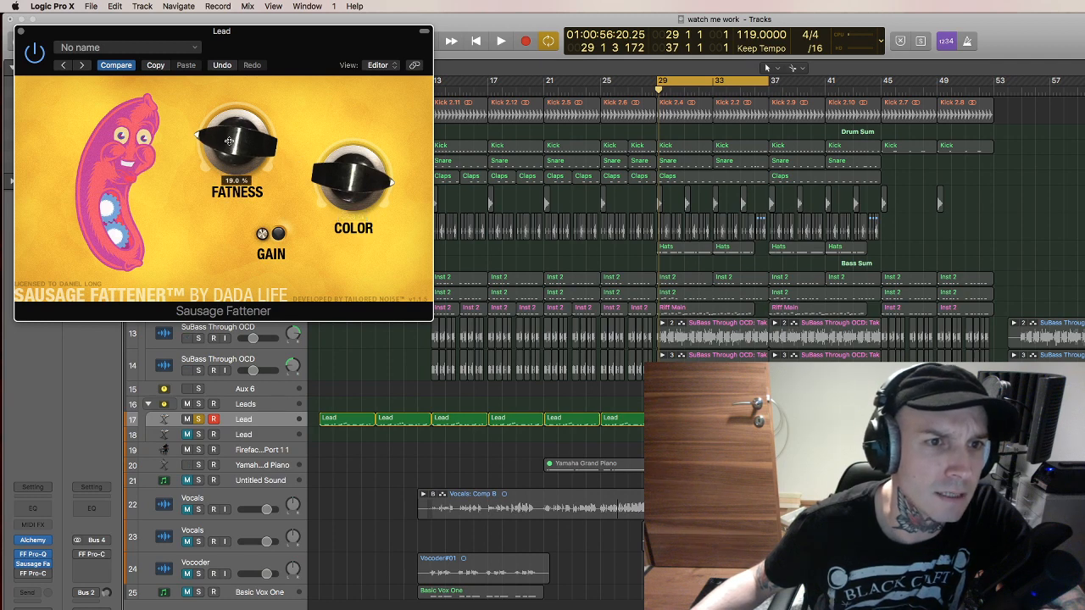
drag(229, 142, 242, 243)
drag(349, 179, 409, 436)
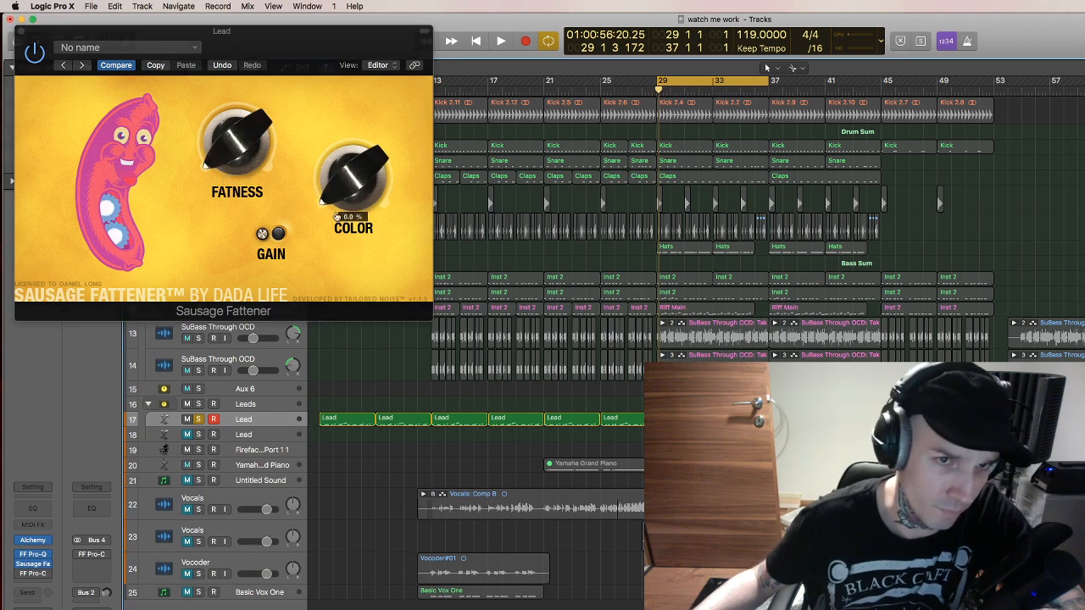
Play the soloed lead through Sausage Fattener while raising Fatness to 21%.
key(space)
mouse_move(269, 145)
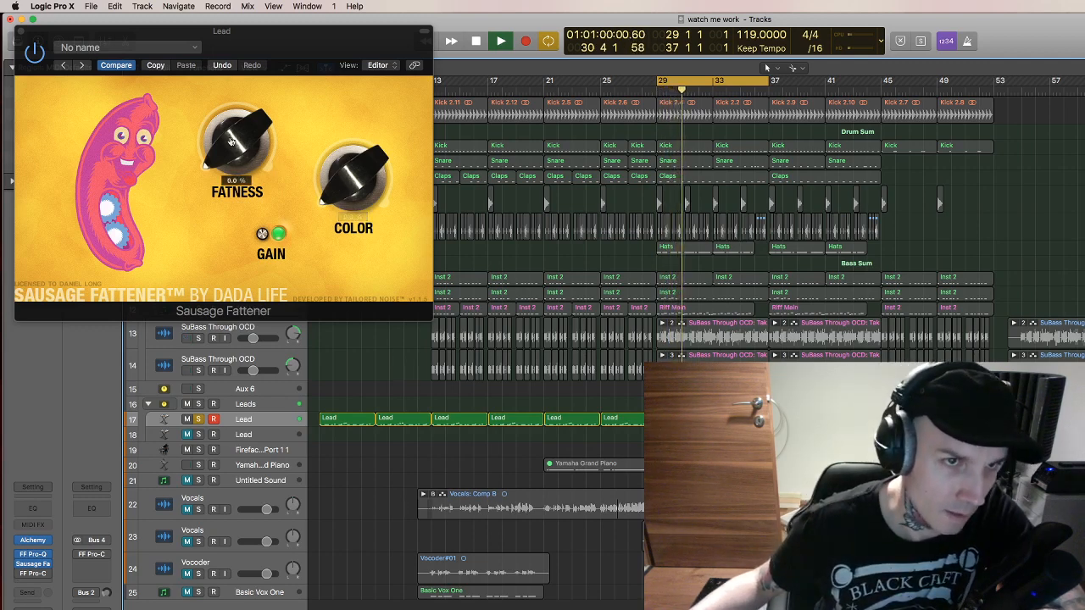
drag(230, 142, 227, 80)
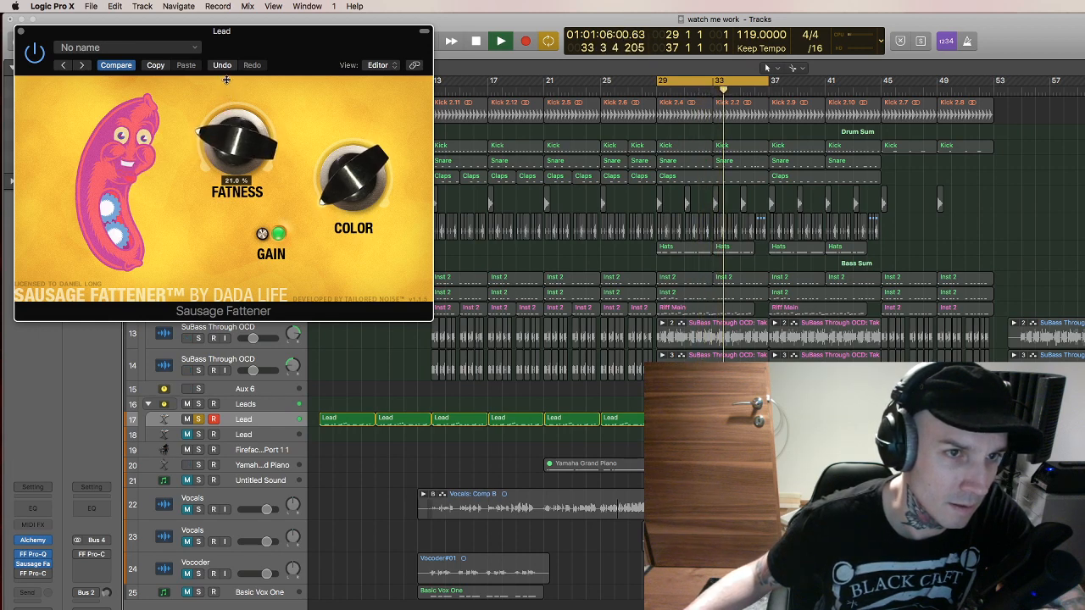
key(space)
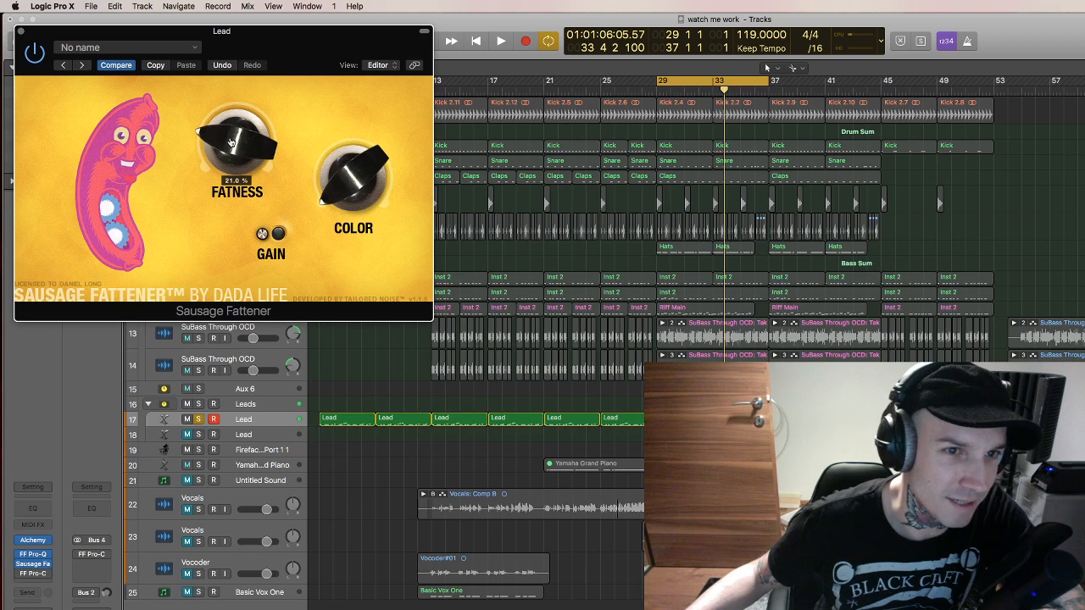
Replay the lead while pushing Sausage Fattener's Fatness to 100% to hear the extreme effect.
key(space)
drag(231, 143, 246, 0)
drag(207, 162, 217, 59)
mouse_move(262, 241)
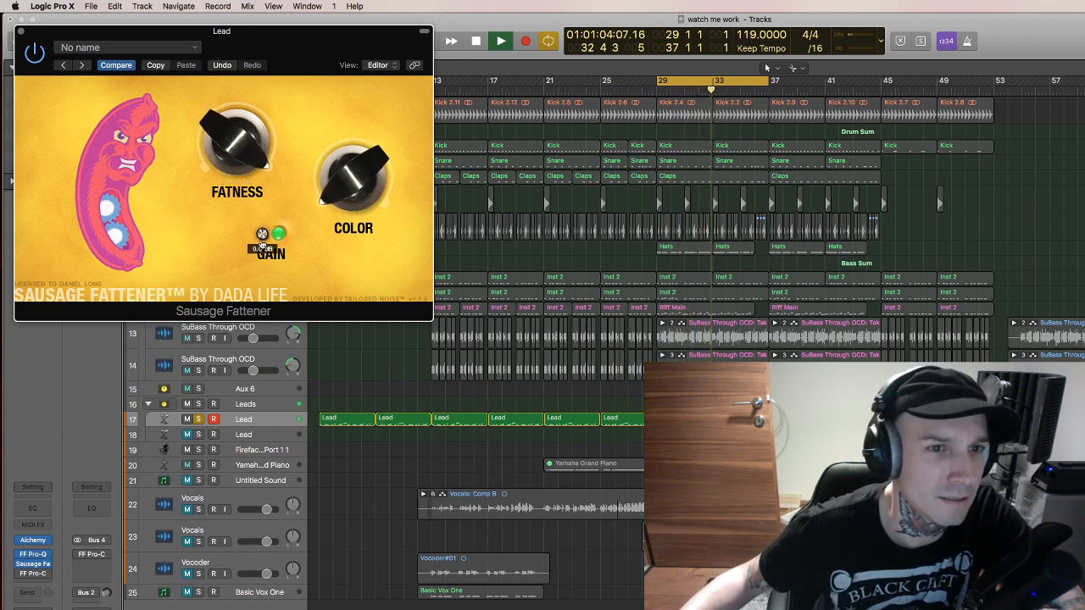
key(space)
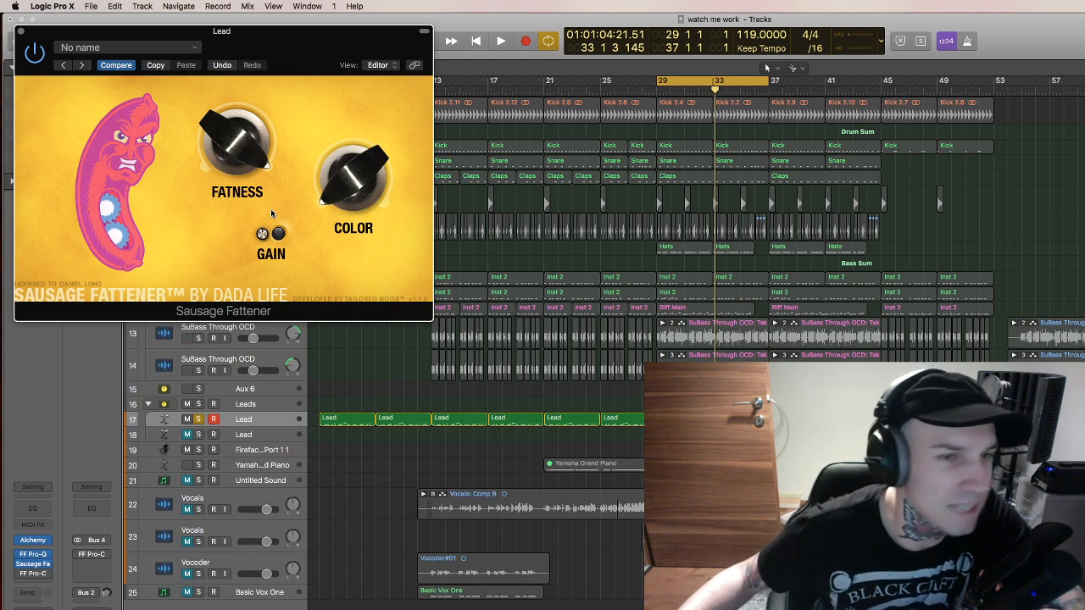
Bring Fatness down to about 18% and audition the lead with Color at 0%.
mouse_move(219, 142)
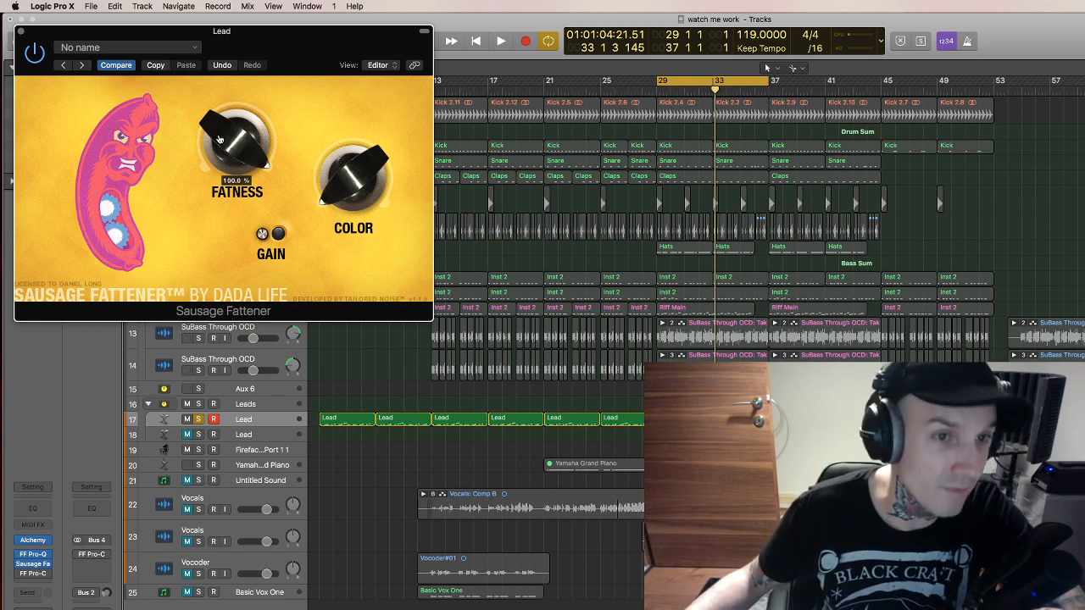
drag(218, 134, 263, 316)
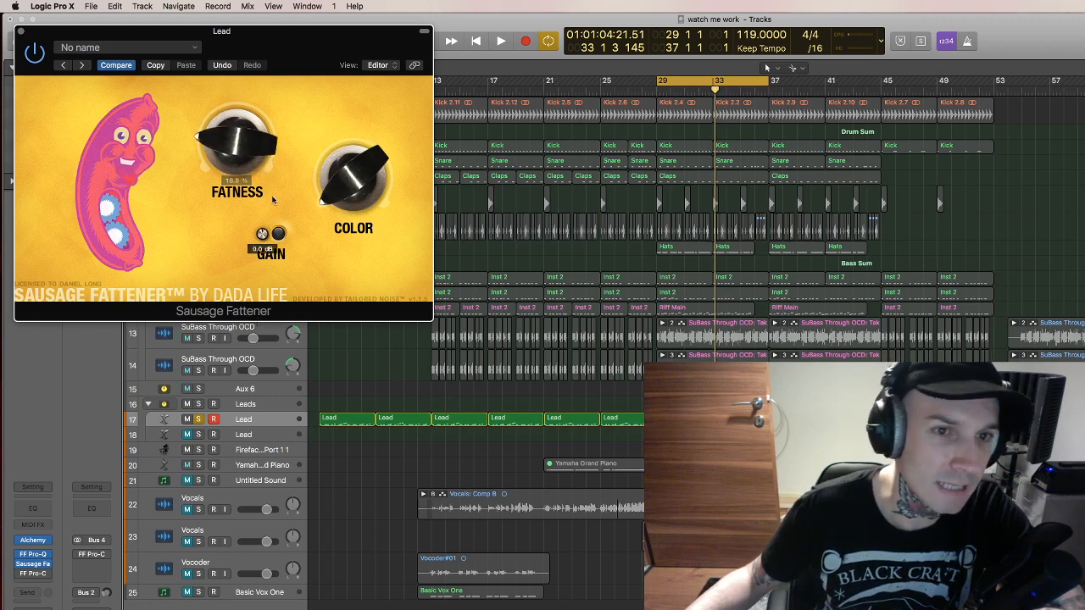
key(space)
key(space)
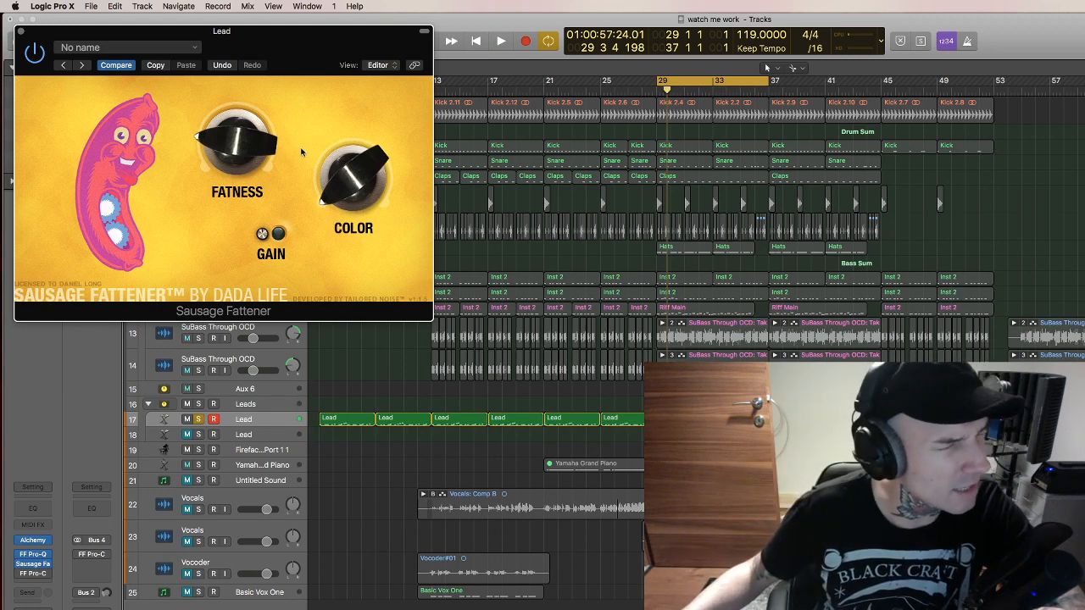
key(space)
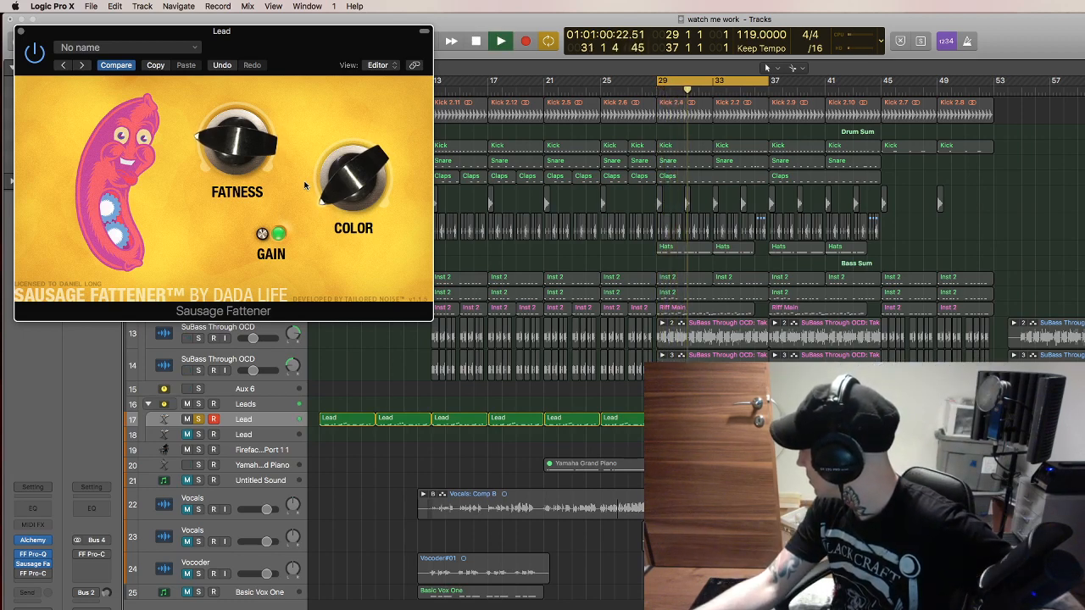
key(space)
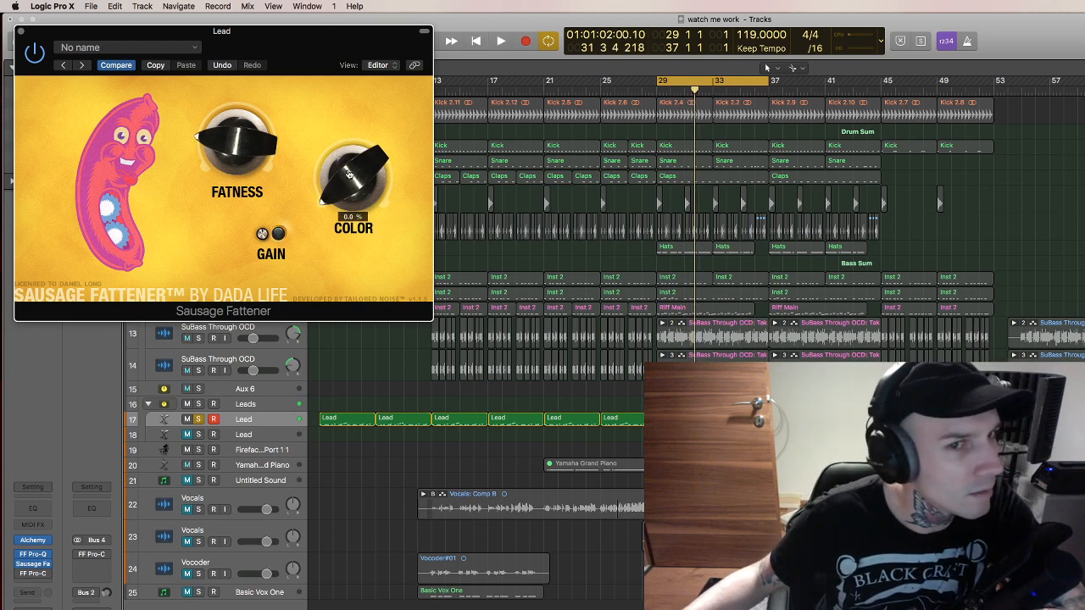
Play the lead while raising Sausage Fattener's Color in stages, first to 55% and finally to 80%.
key(space)
drag(348, 174, 343, 102)
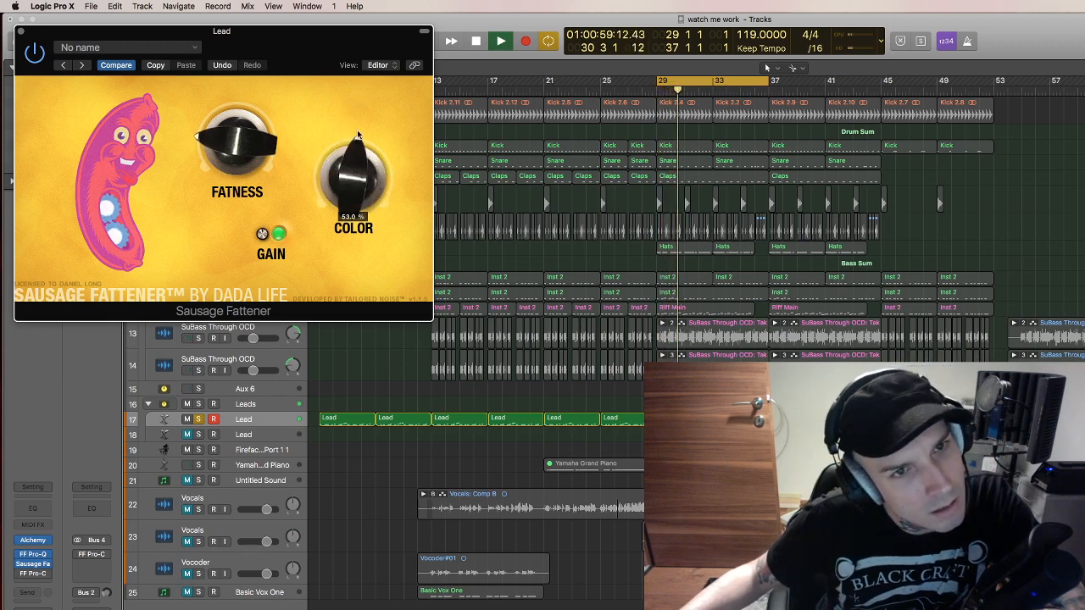
drag(348, 208, 348, 200)
key(space)
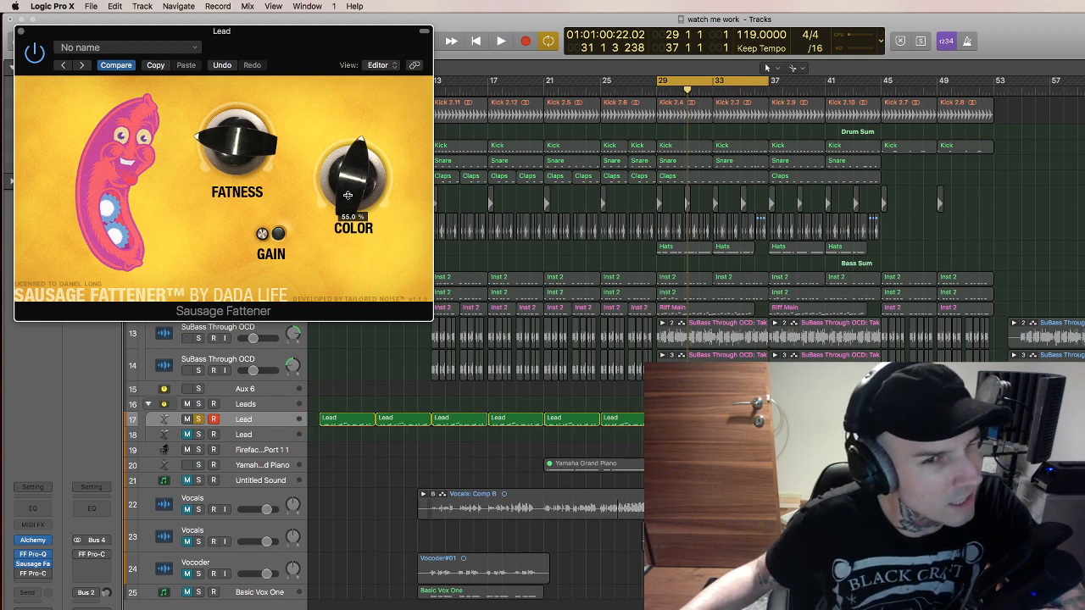
drag(347, 196, 346, 126)
key(space)
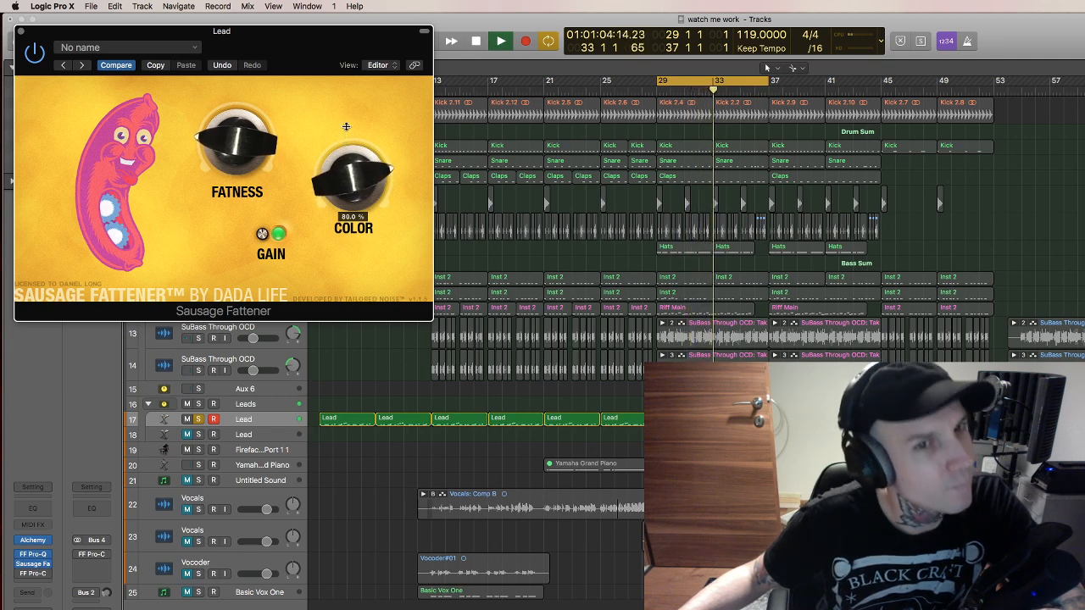
key(space)
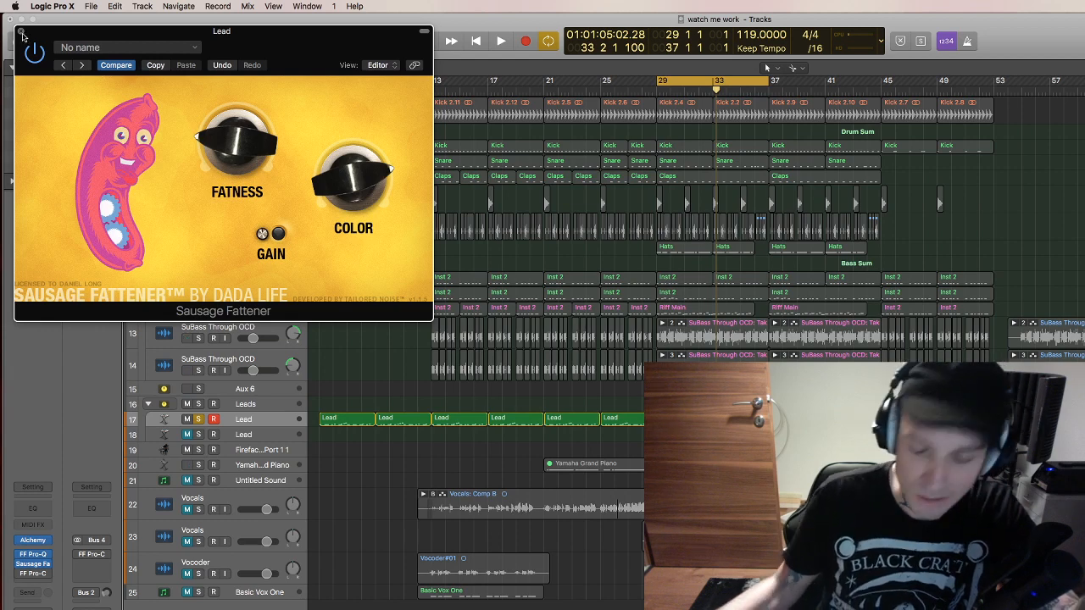
Compare the soloed lead with Sausage Fattener bypassed and switched back on.
key(space)
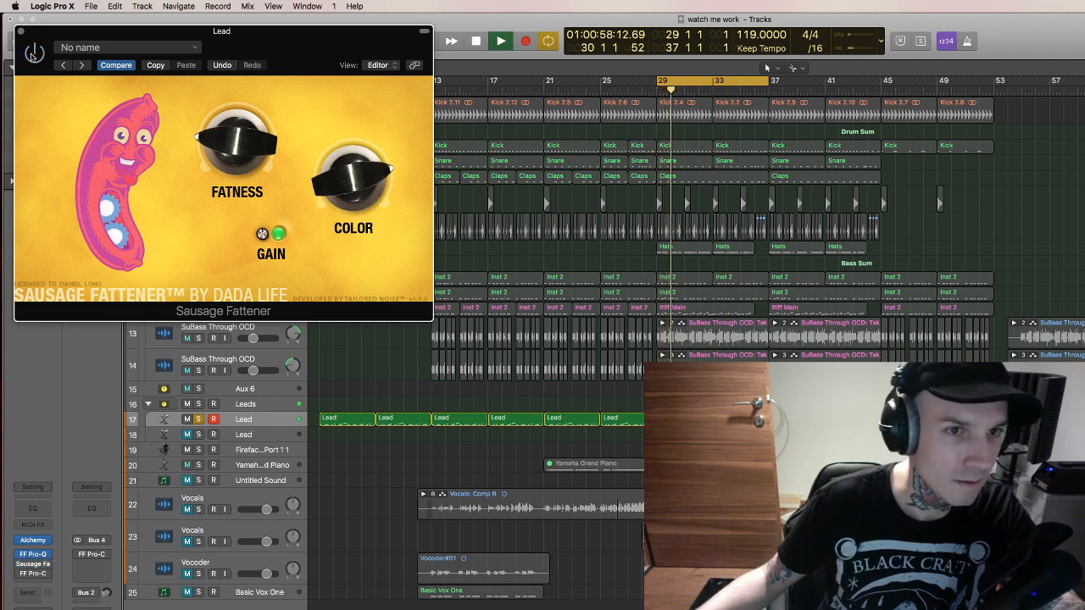
key(space)
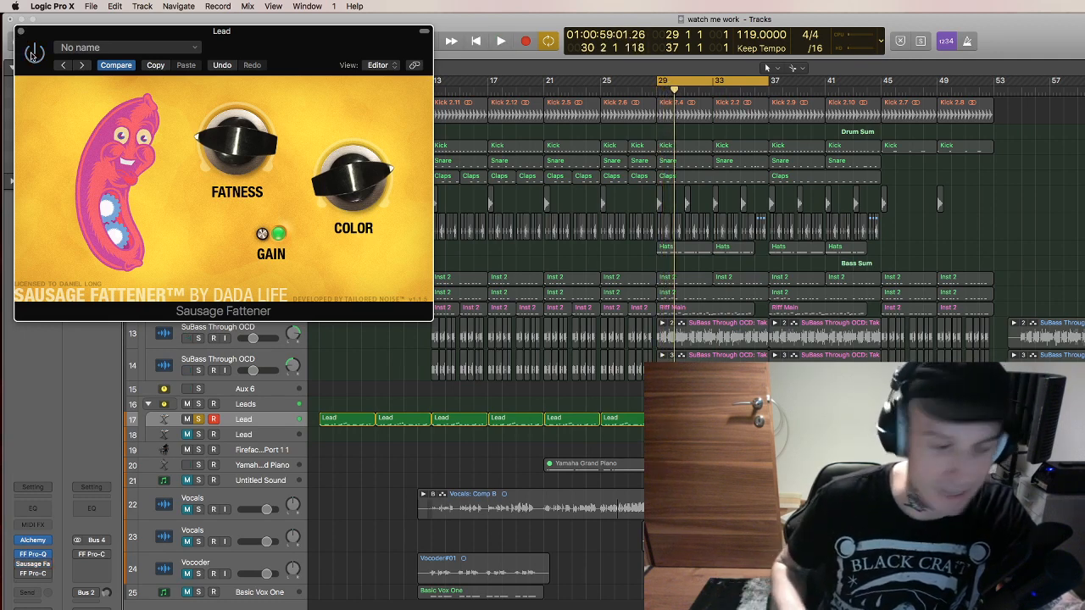
key(space)
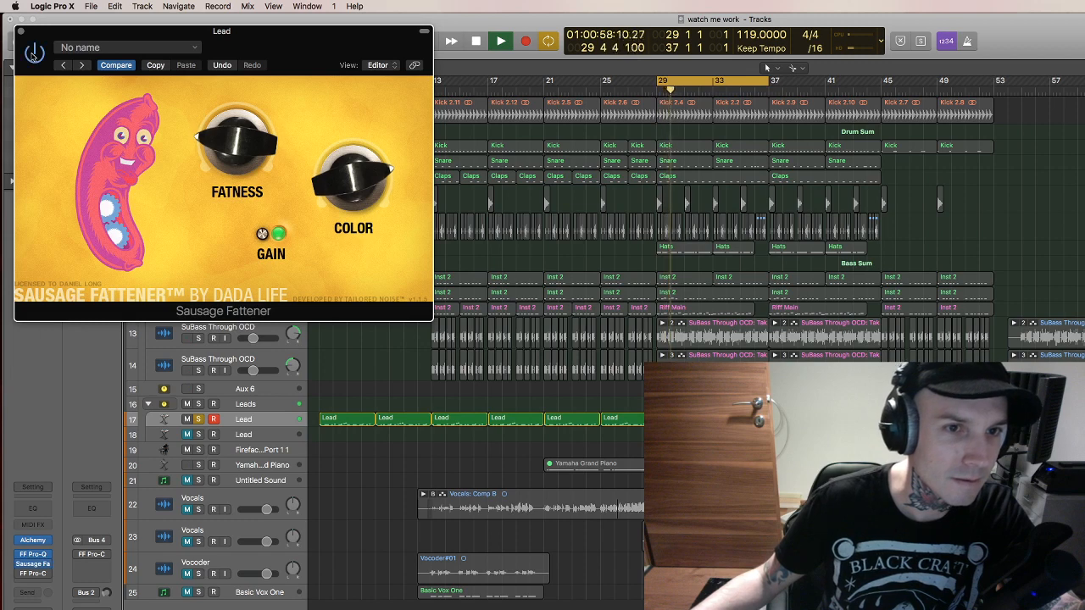
Close Sausage Fattener and unsolo the Lead track to hear it in the full mix.
click(21, 31)
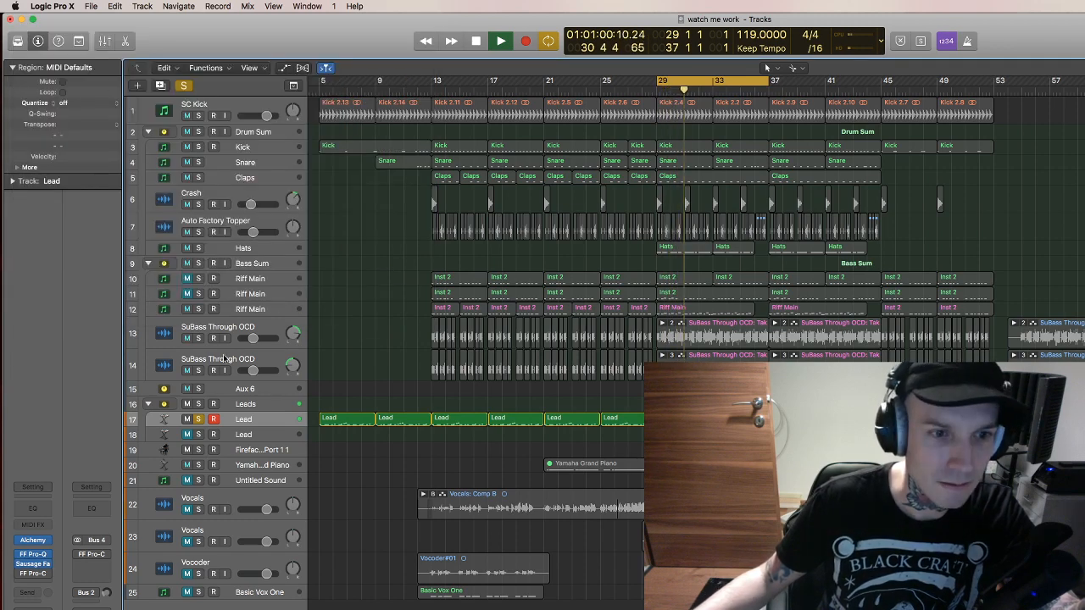
click(200, 420)
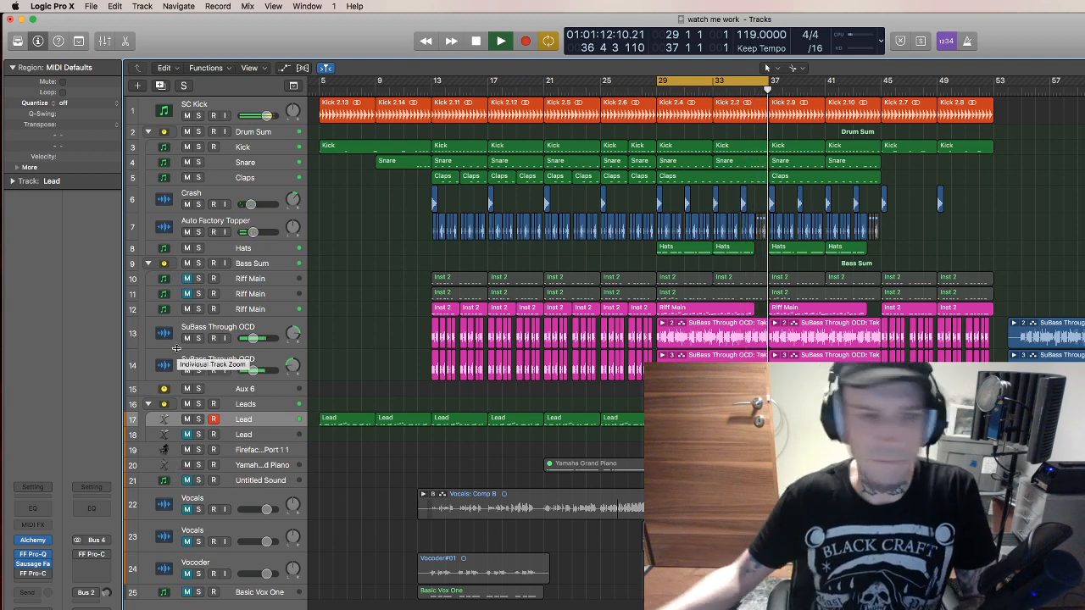
key(space)
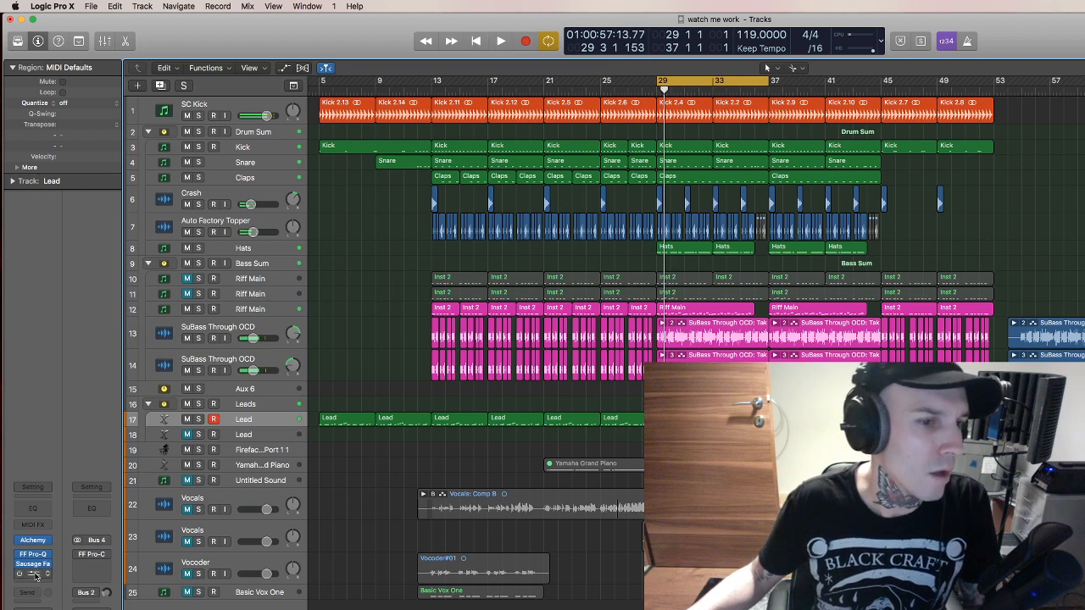
Open and turn on the Lead track's Pro-C, audition the soloed lead through it, and close the compressor.
click(34, 575)
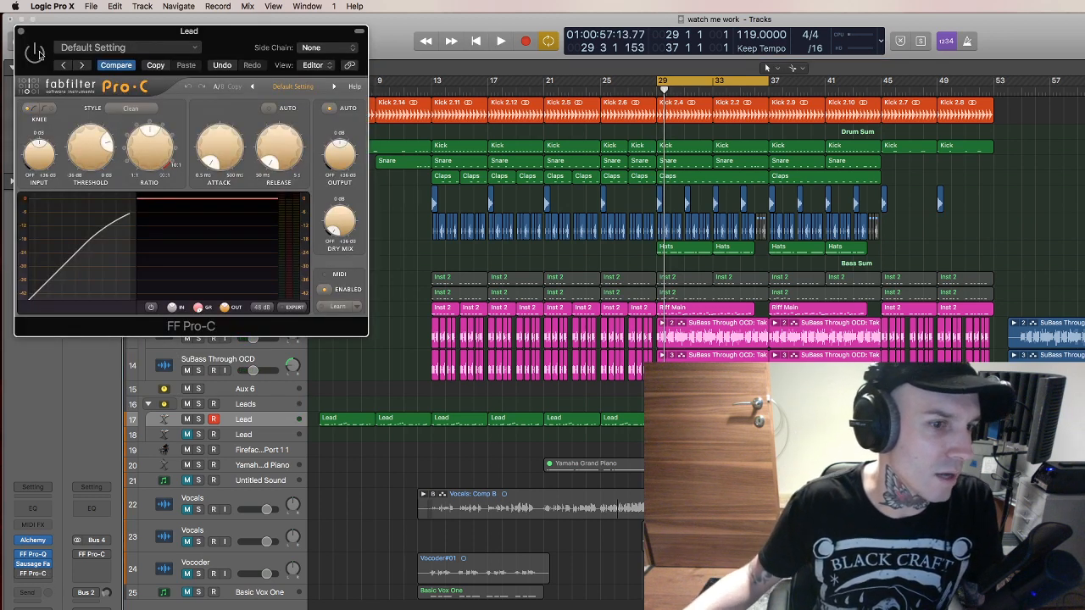
key(space)
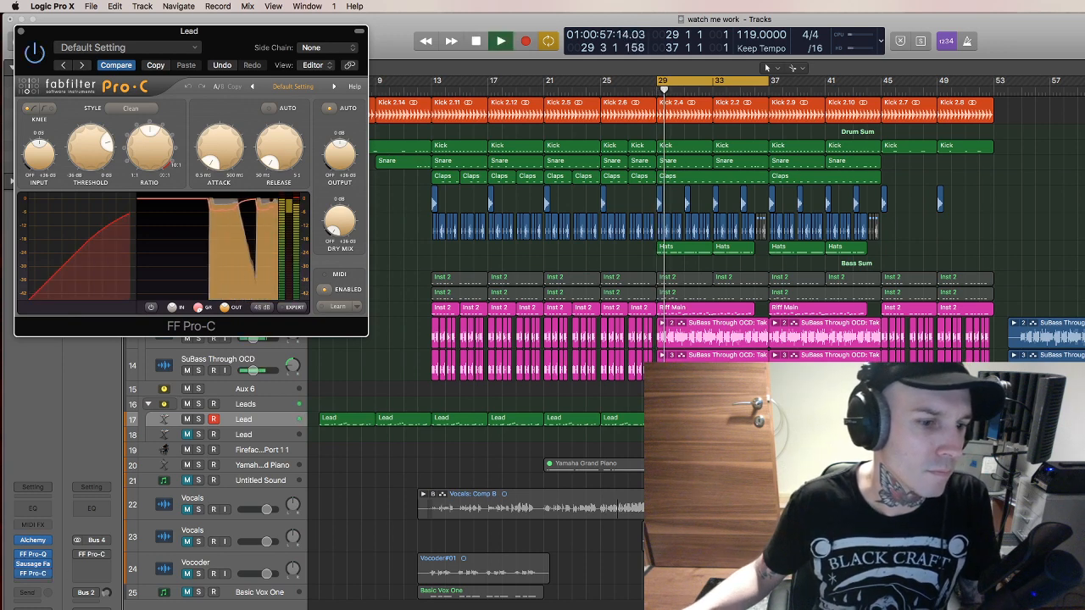
key(s)
key(space)
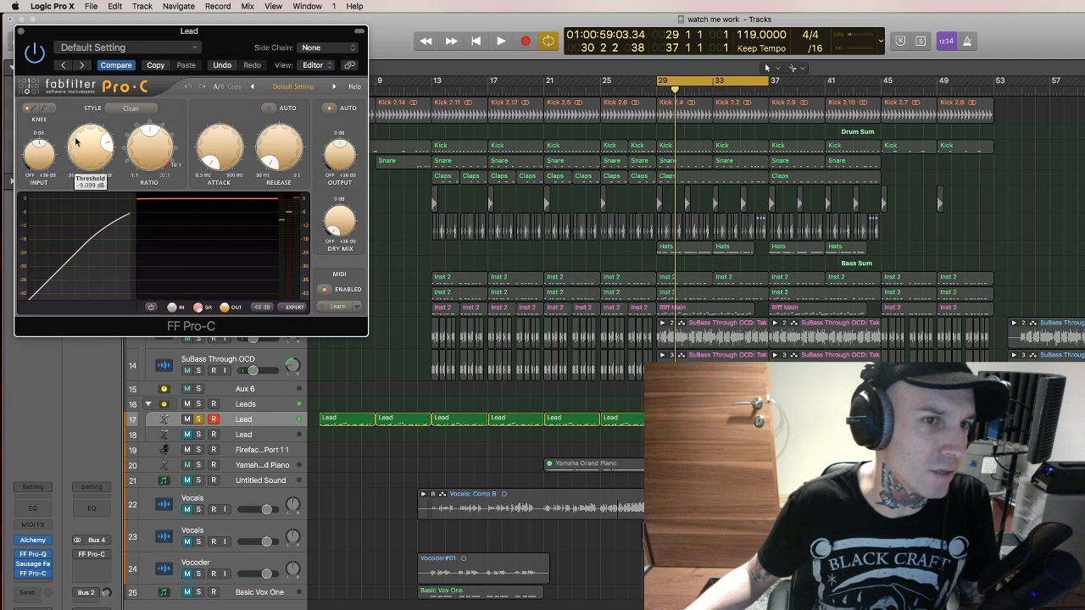
key(space)
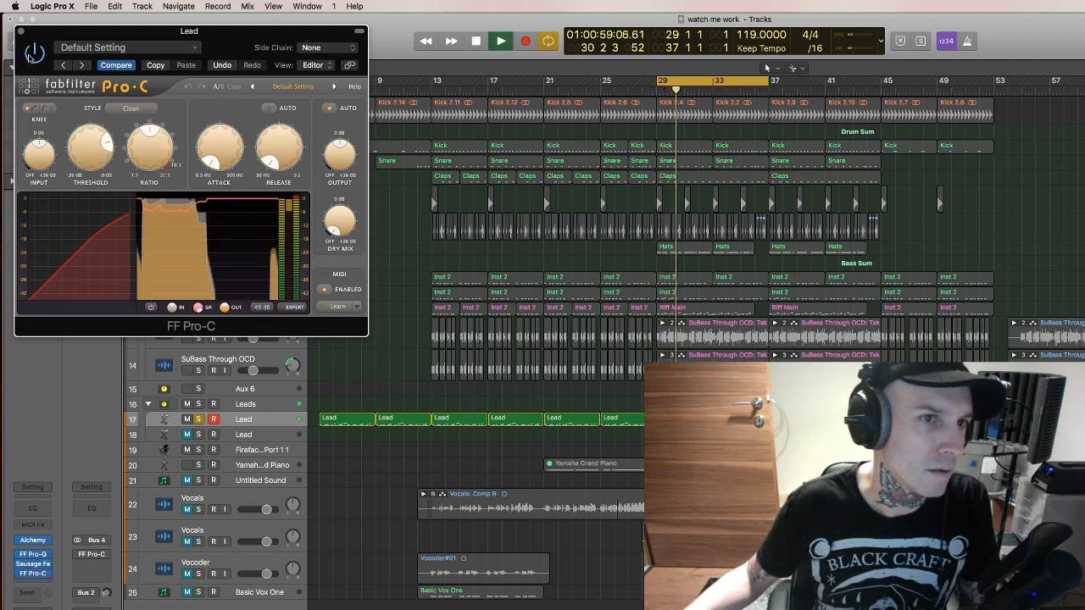
key(space)
click(21, 32)
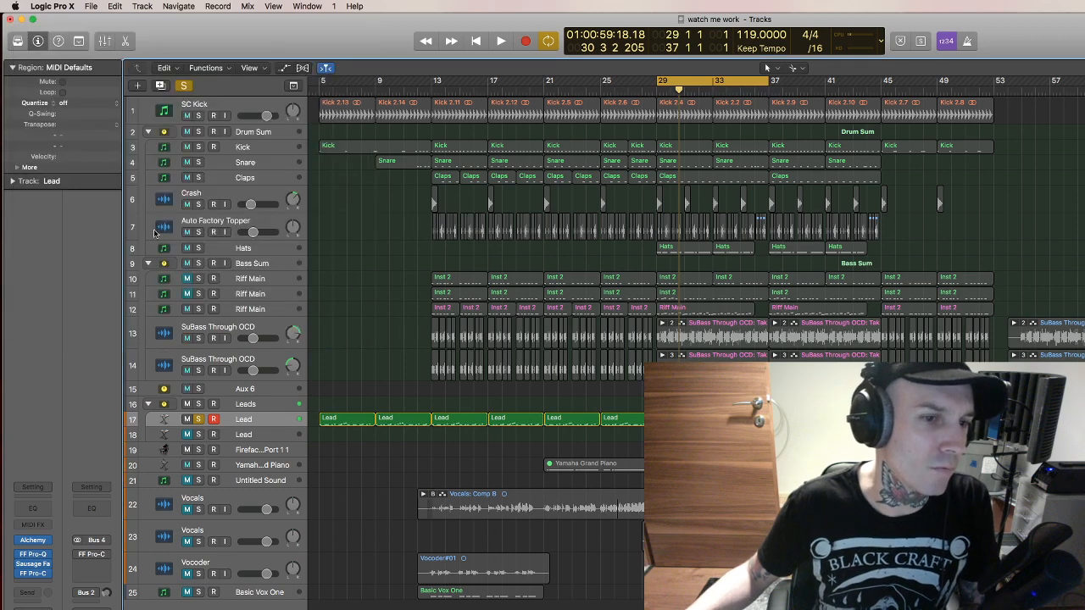
Unsolo the Lead track and select the Leads group track.
click(197, 419)
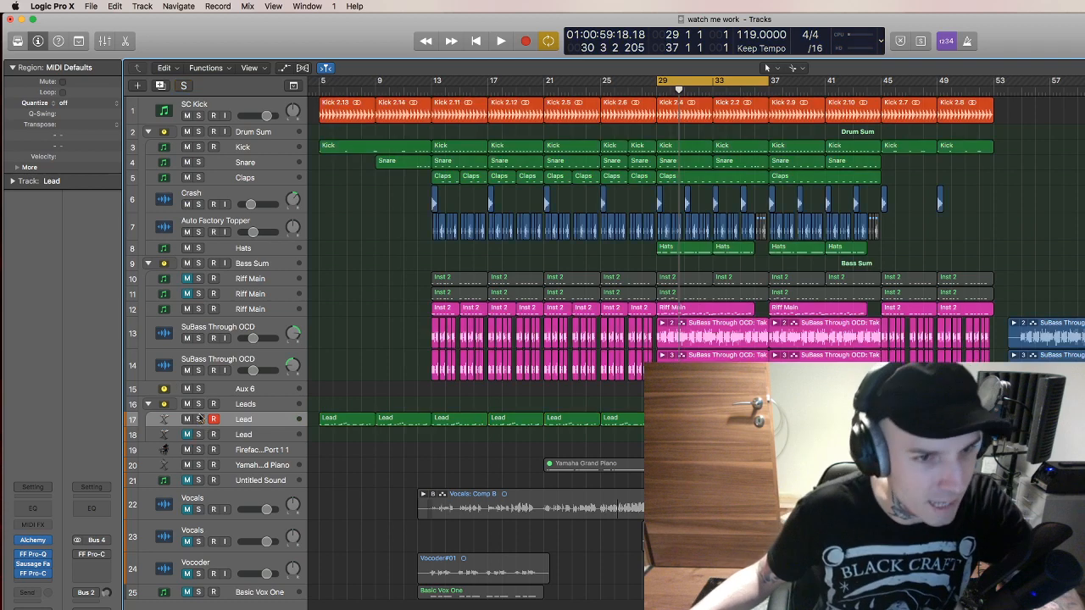
click(250, 405)
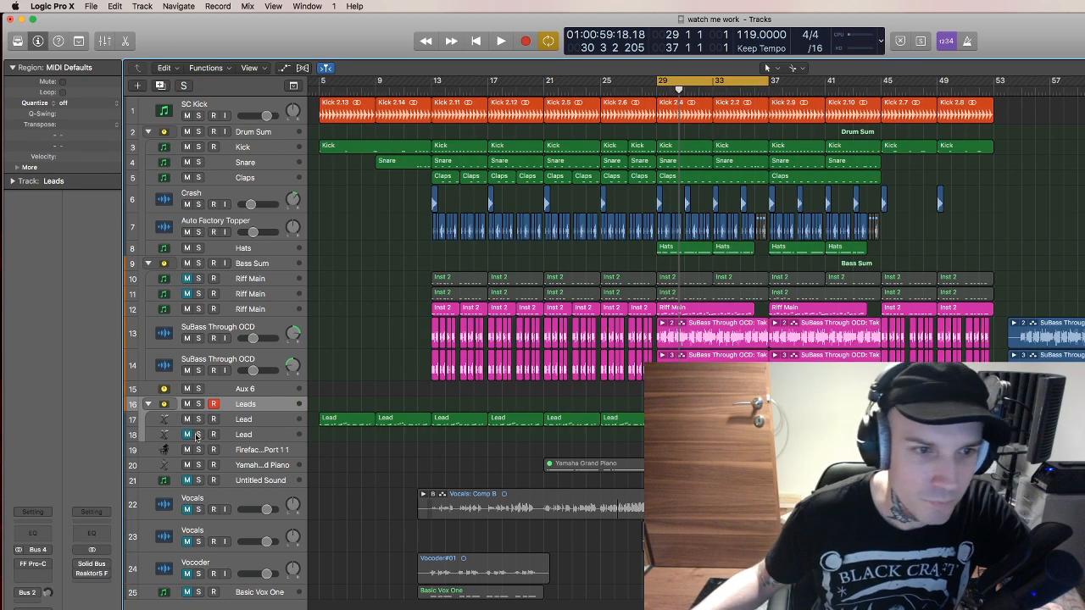
Check the notes of the Lead region at bar 29 on the second Lead track in the Piano Roll, and unmute that track.
click(255, 434)
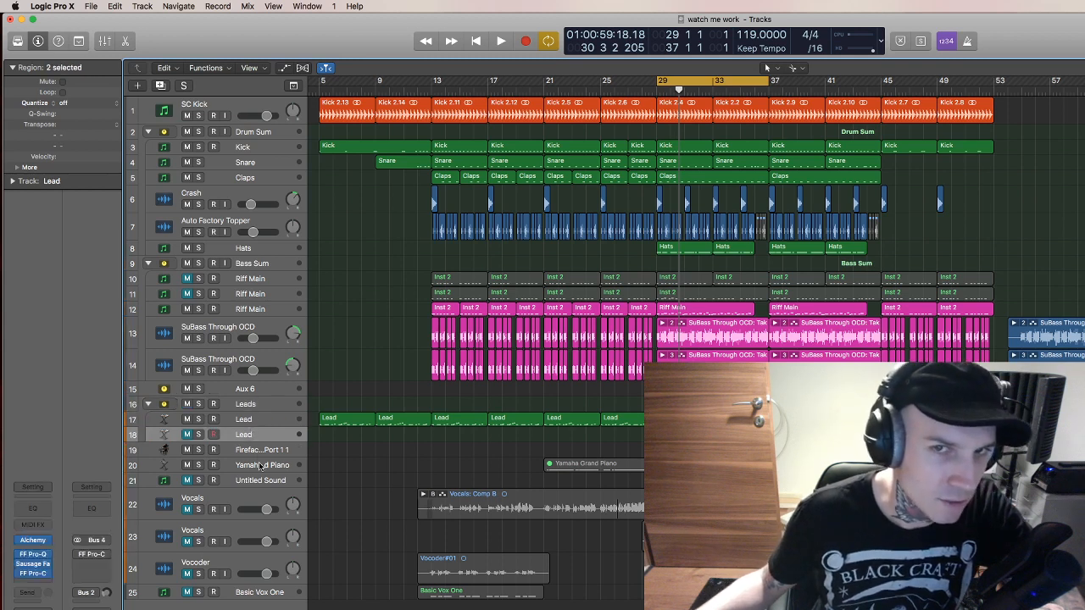
click(230, 423)
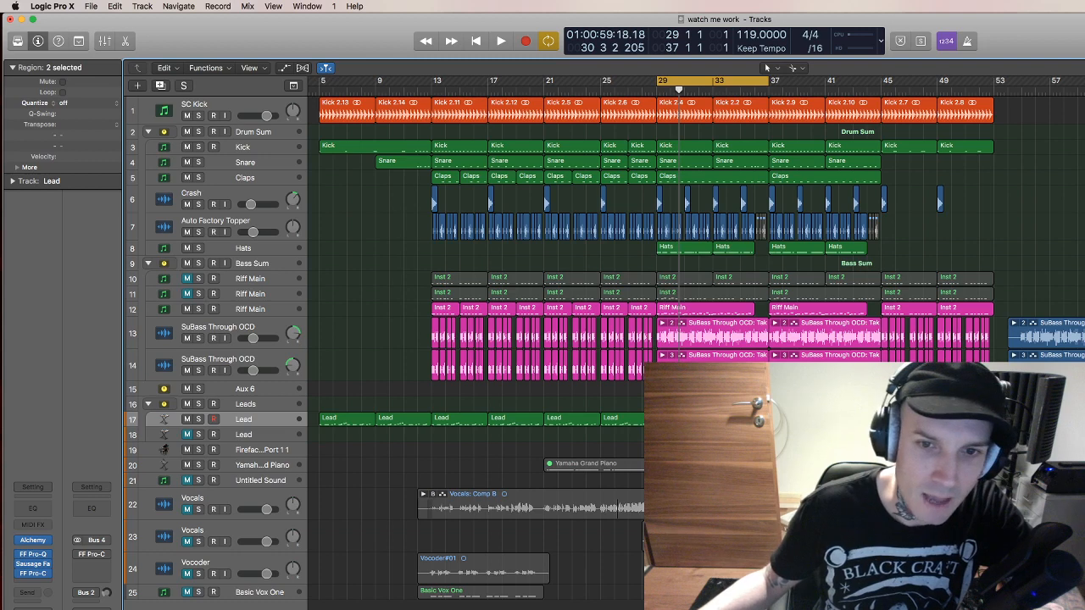
double_click(678, 435)
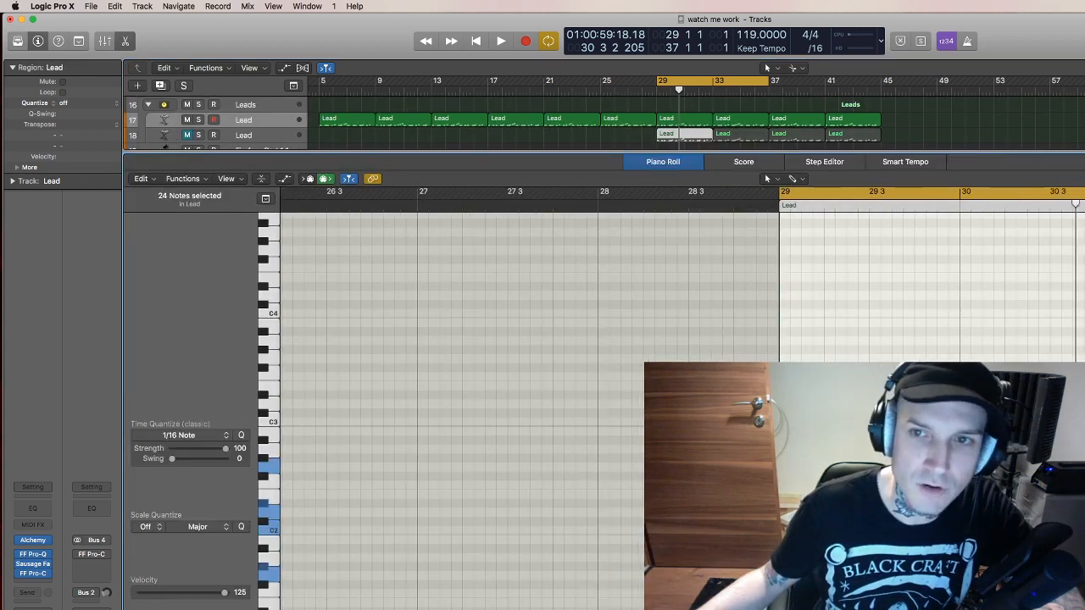
click(664, 162)
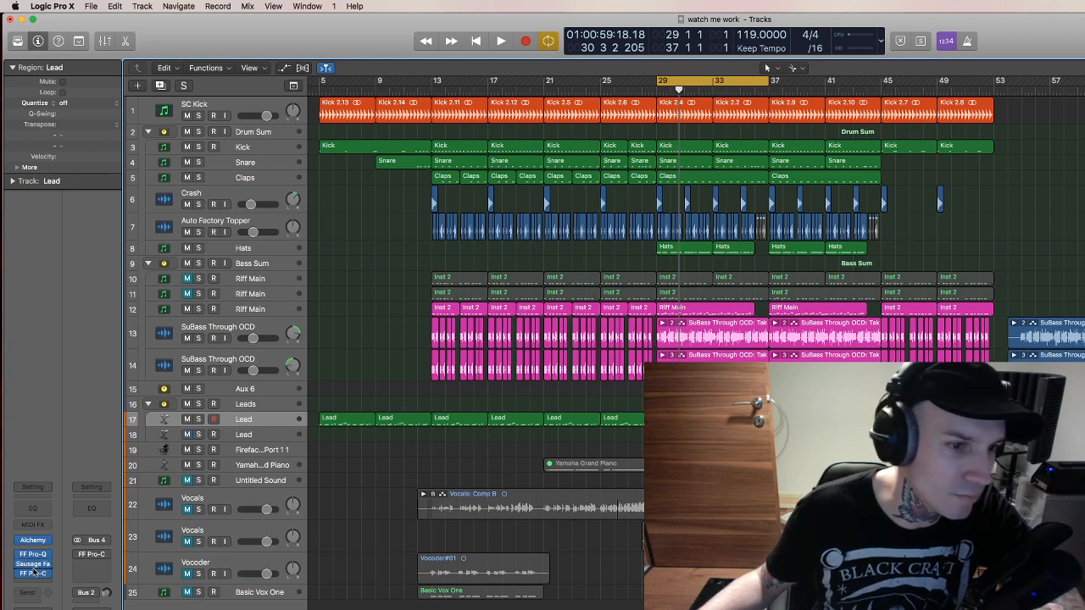
Play the bar 29–37 cycle, listening to the Leads stack in the mix and soloed, with the solo removed at the end.
scroll(593, 415, right, 3)
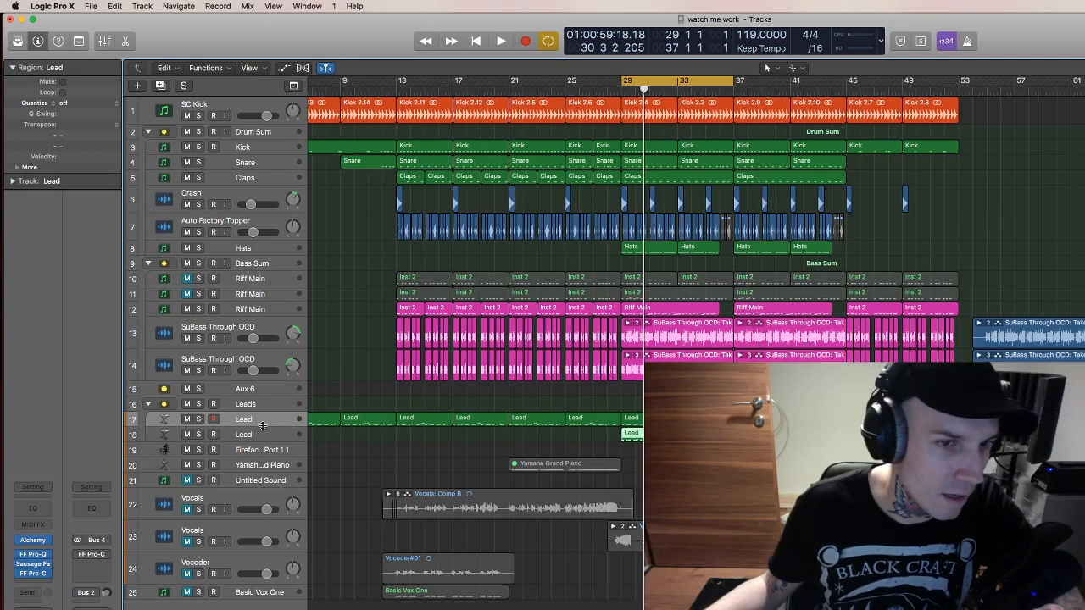
key(space)
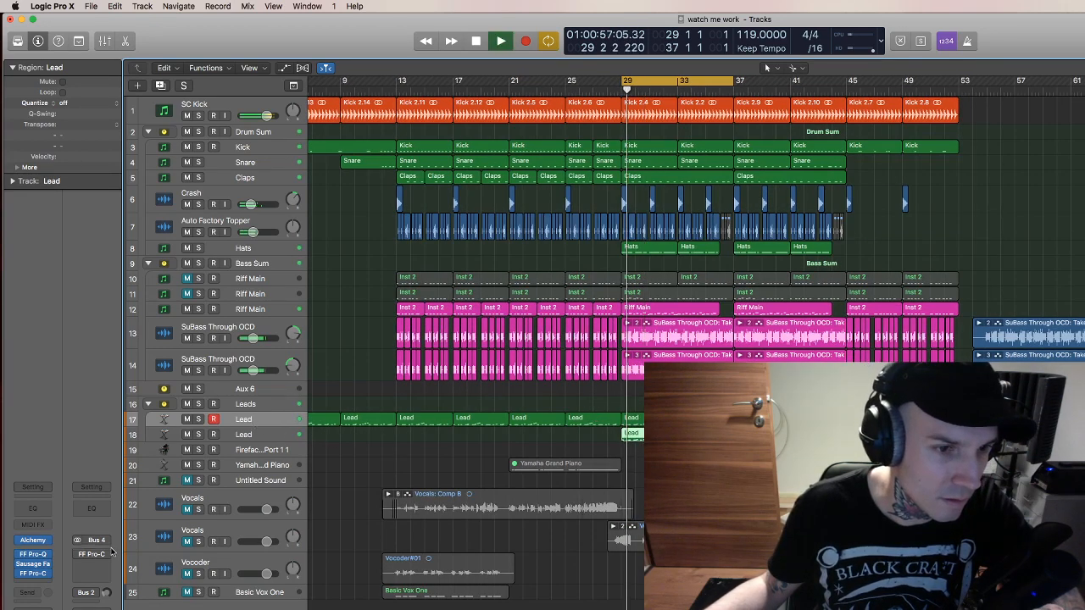
click(198, 404)
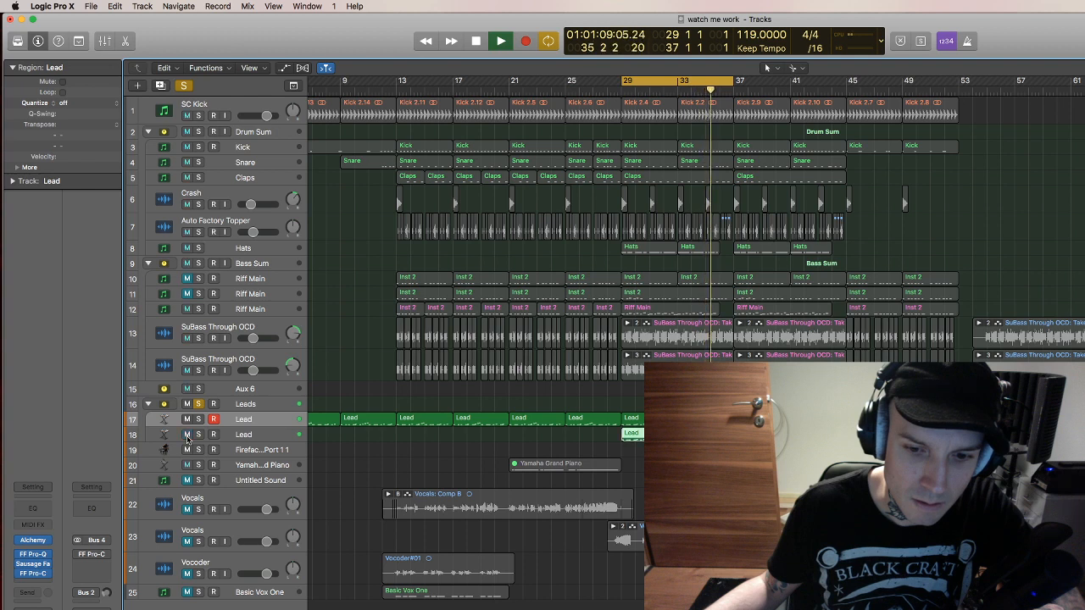
key(space)
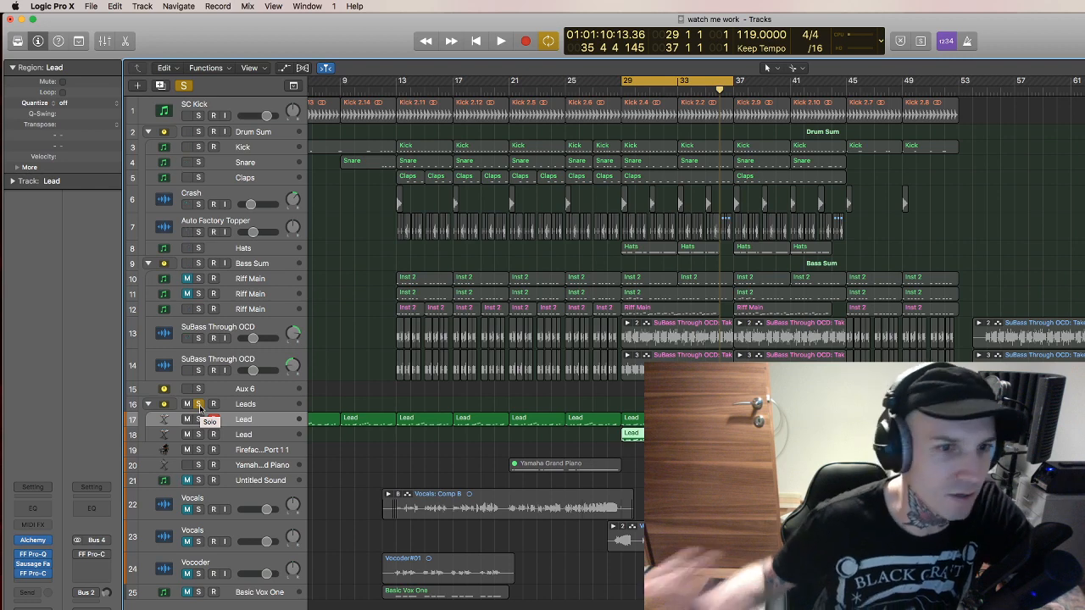
click(199, 405)
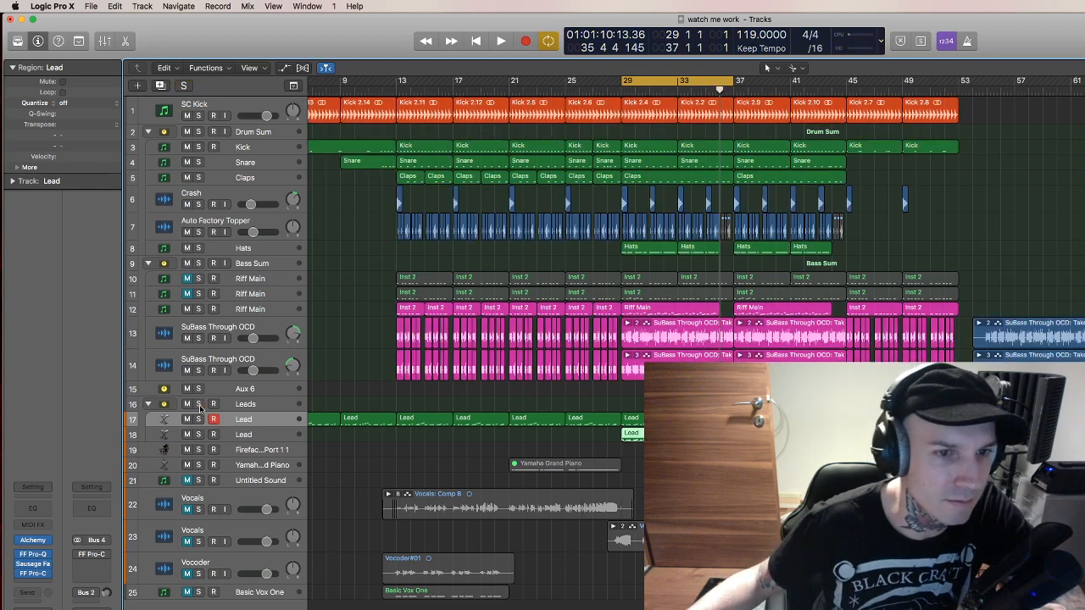
Switch on the FF Pro-C compressor on the Leads stack and audition it with the stack temporarily soloed.
click(239, 405)
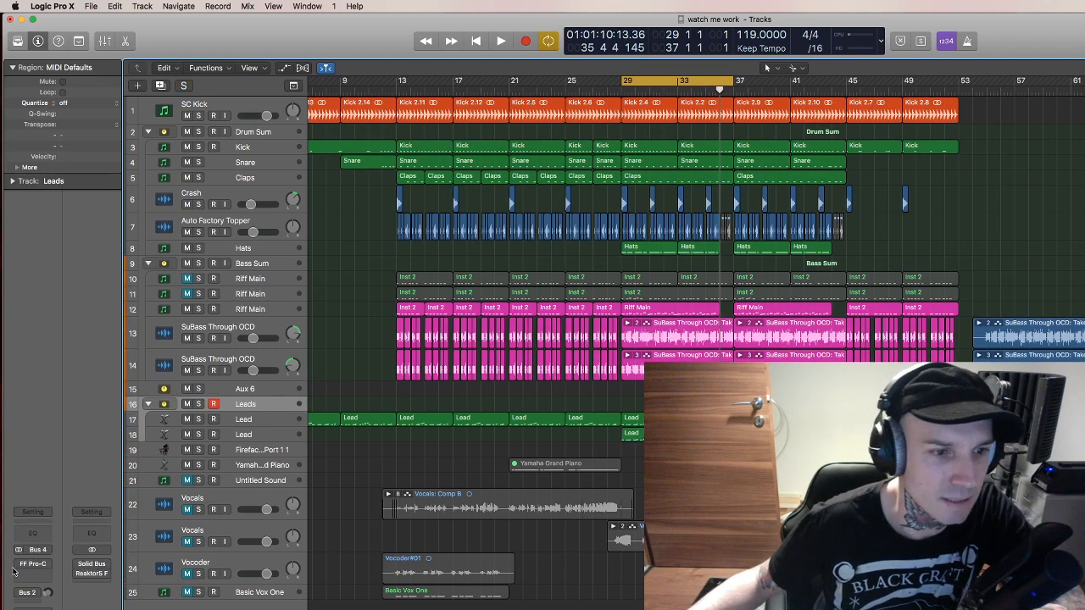
click(21, 565)
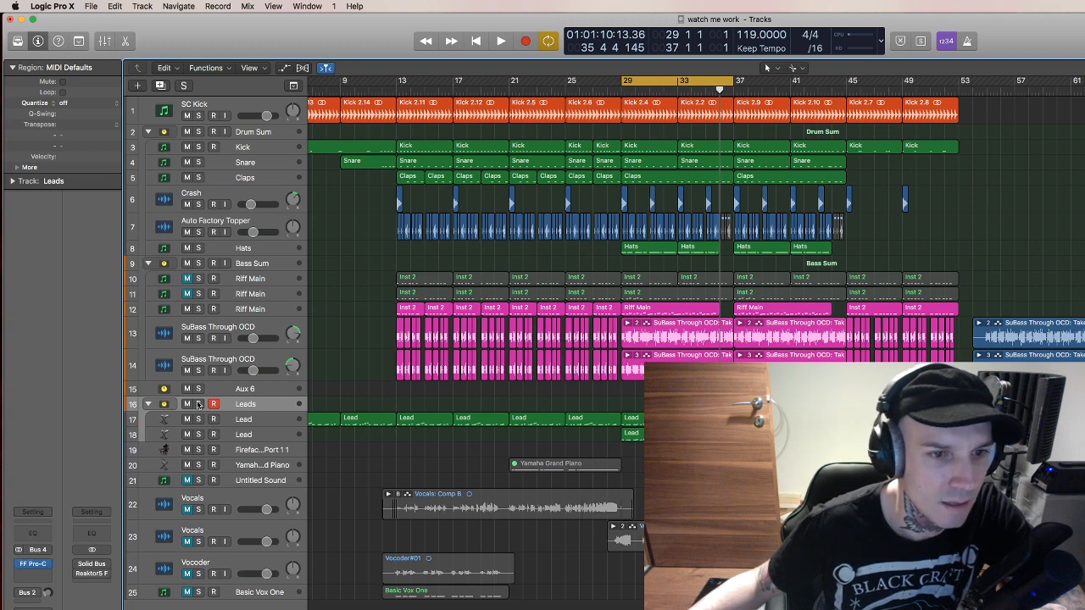
click(198, 405)
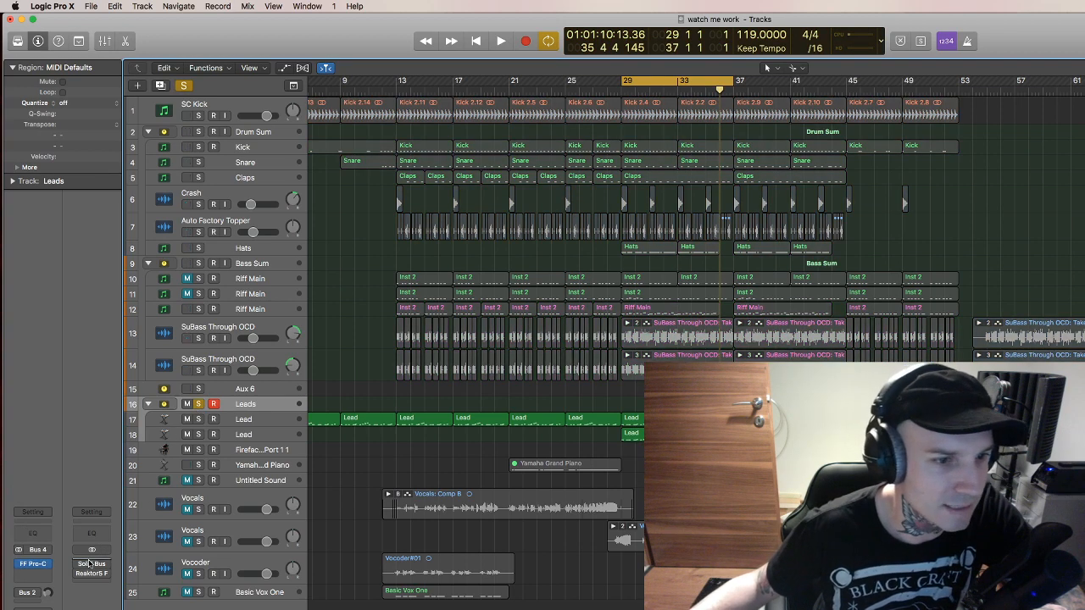
key(space)
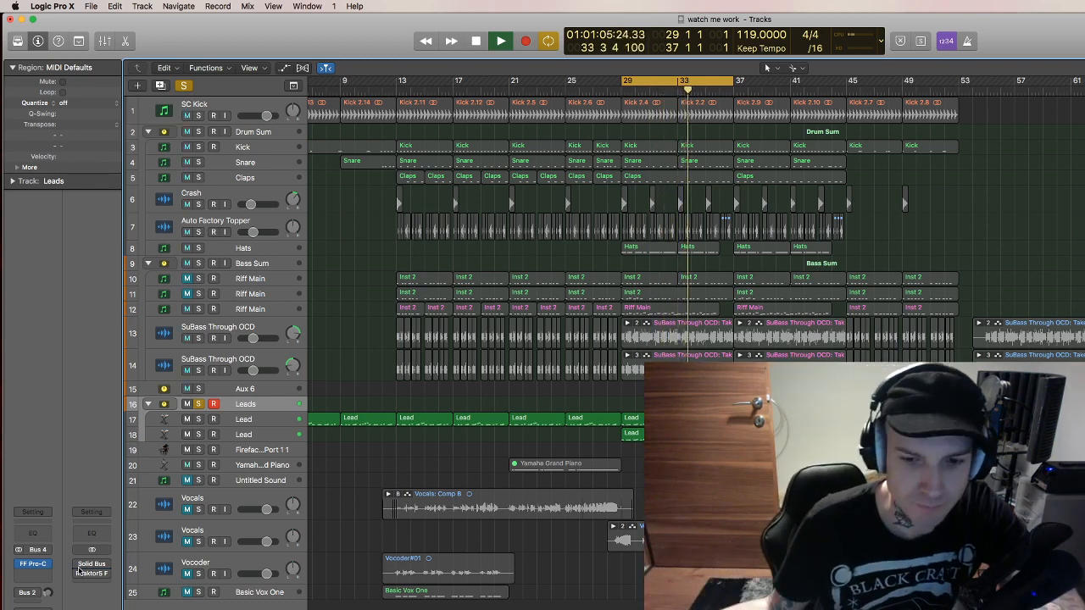
key(space)
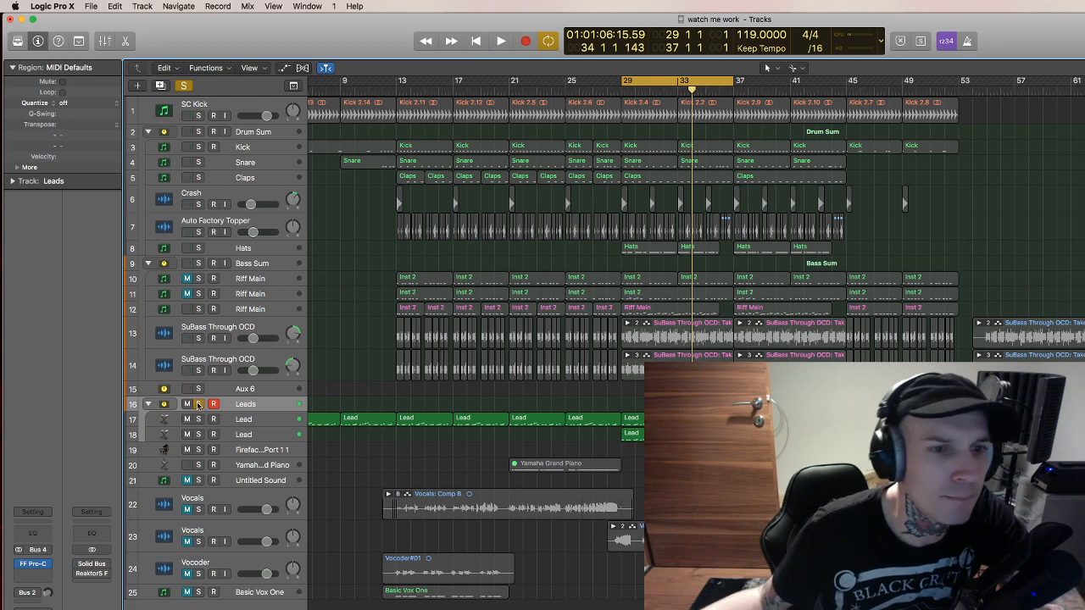
click(199, 405)
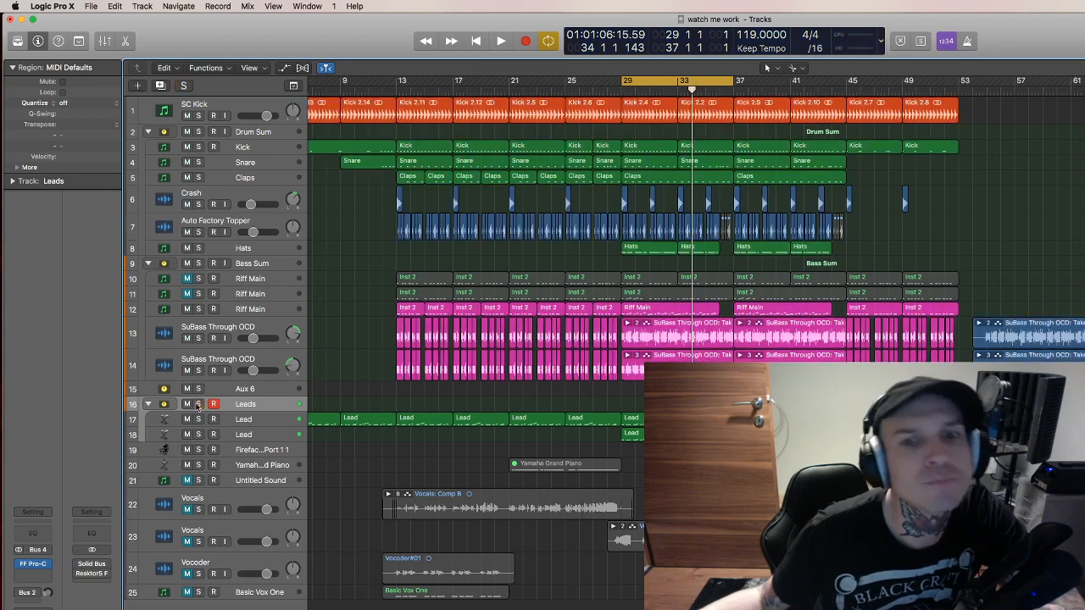
Enable the Leads stack's Bus 2 send and open Space Designer on Aux 5, moving its window clear of the tracks.
click(31, 595)
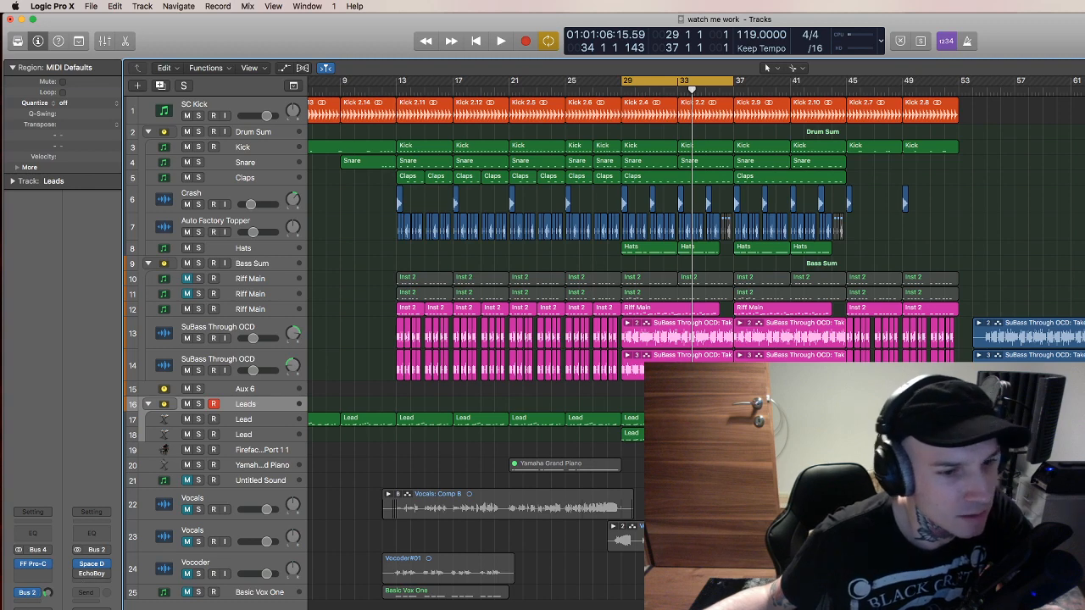
click(92, 569)
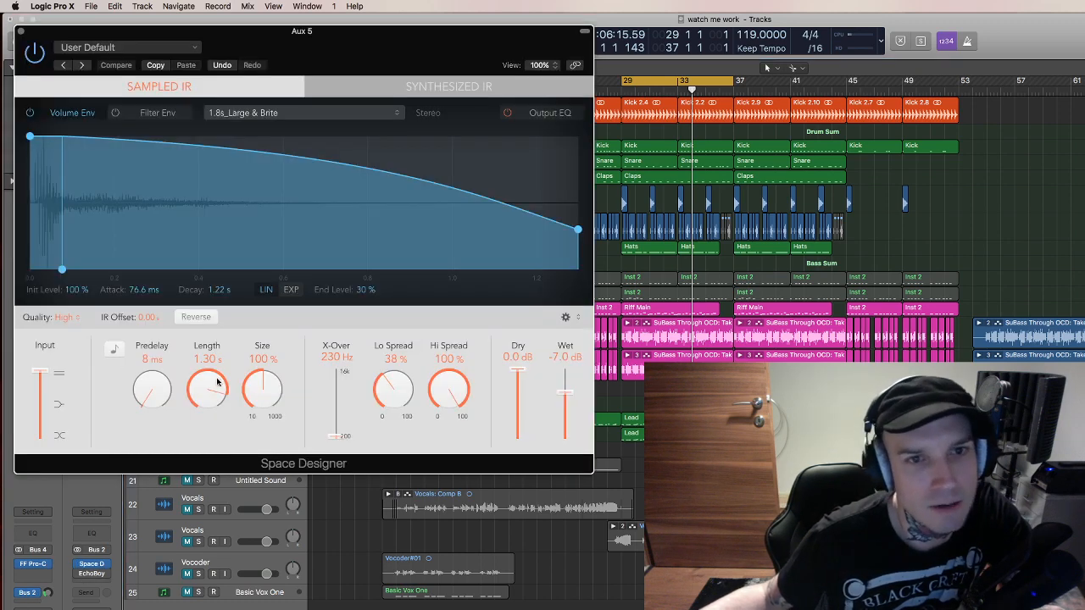
drag(237, 36, 977, 55)
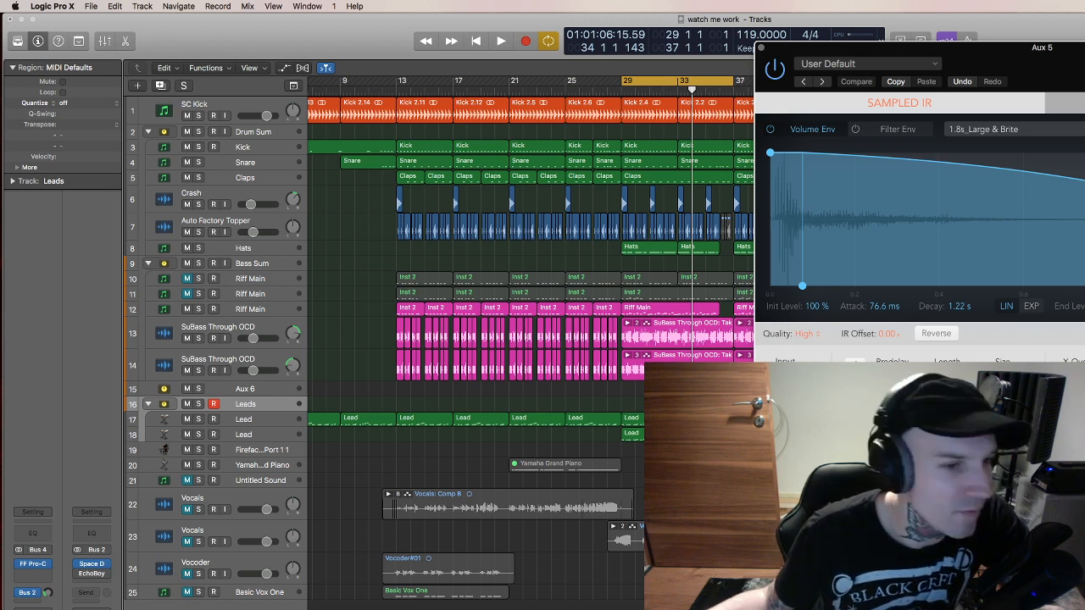
Solo the Leads stack and play the cycle to hear the Space Designer reverb.
key(space)
key(s)
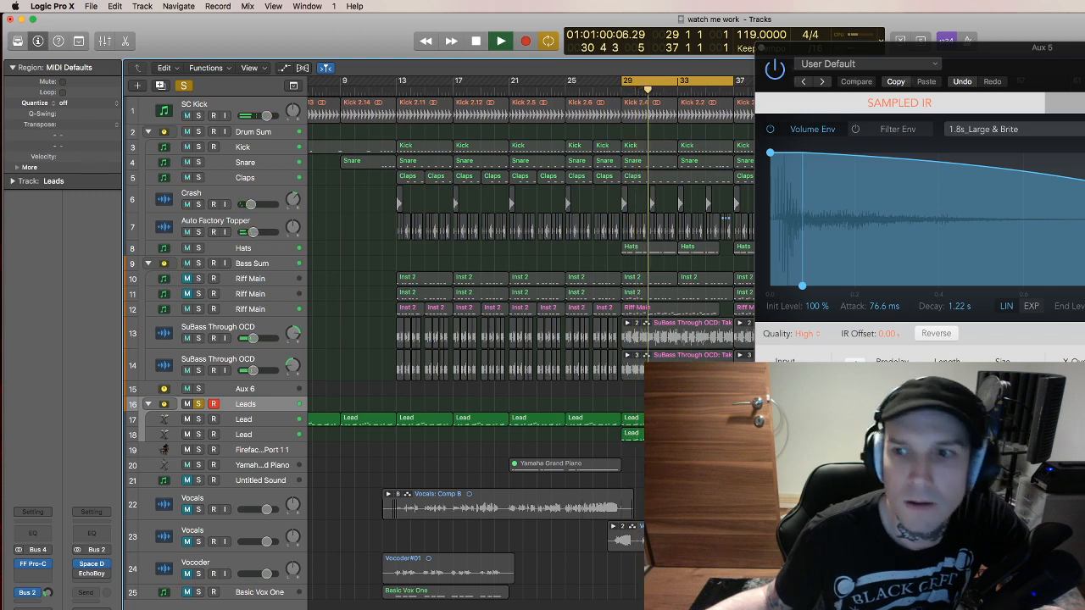
key(space)
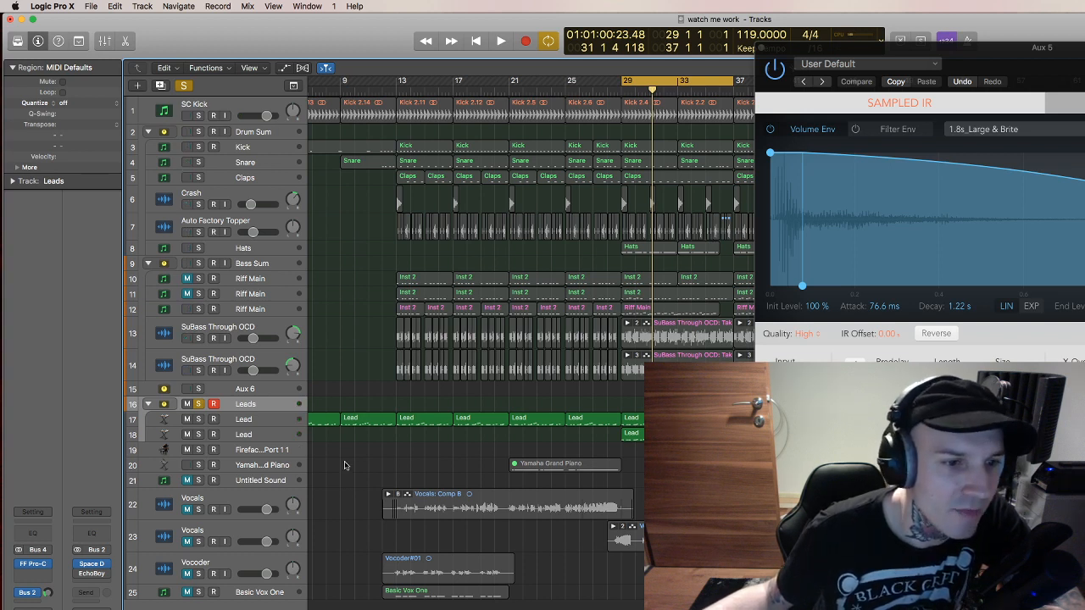
Open and switch on the EchoBoy delay on Aux 5, adjust its echo controls and audition the soloed leads.
click(93, 573)
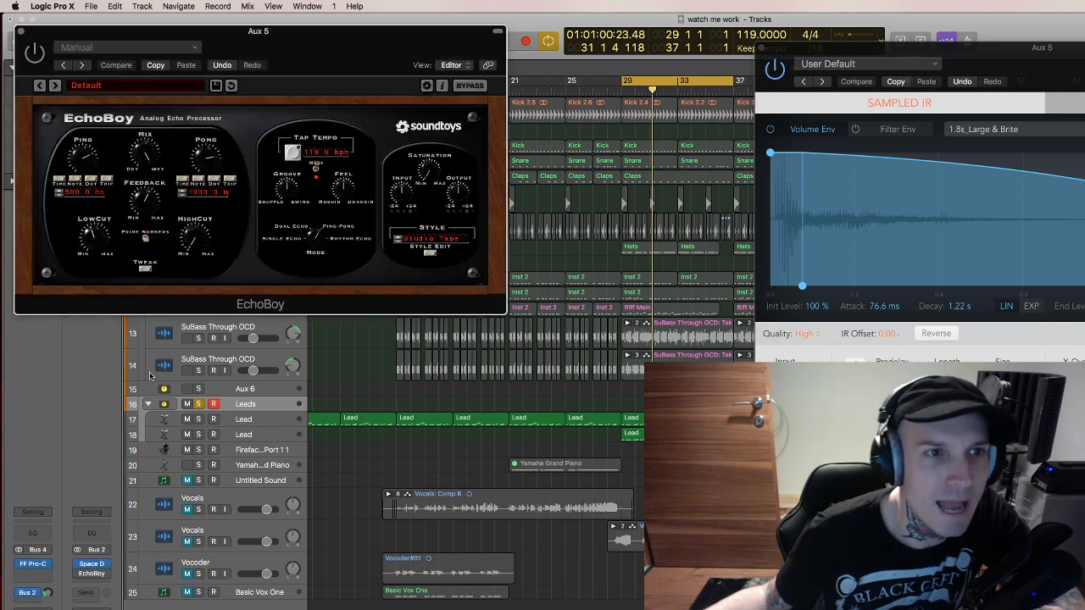
scroll(150, 375, left, 1)
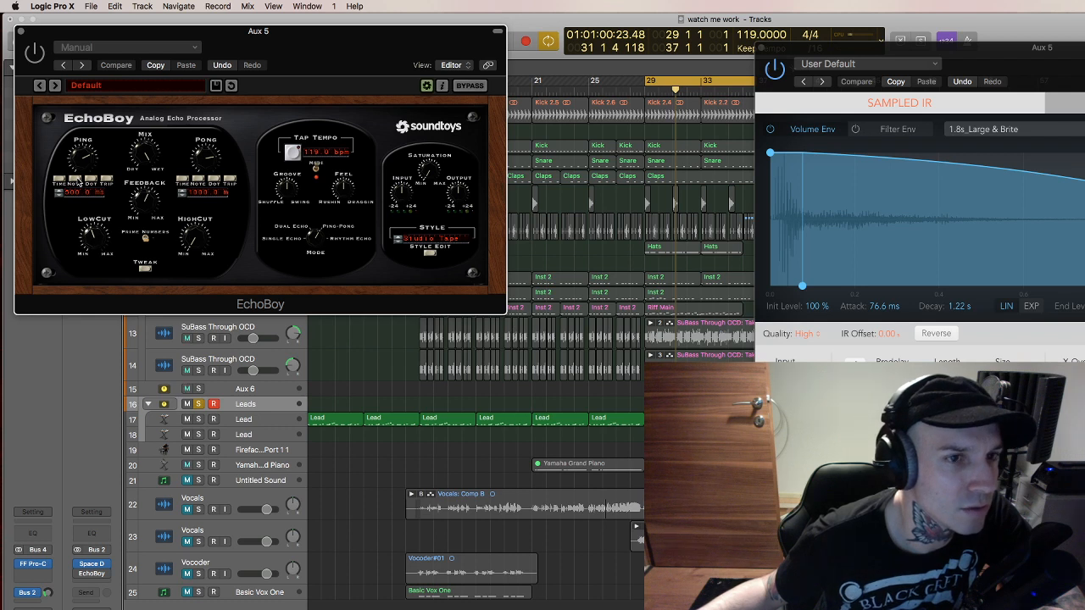
click(78, 182)
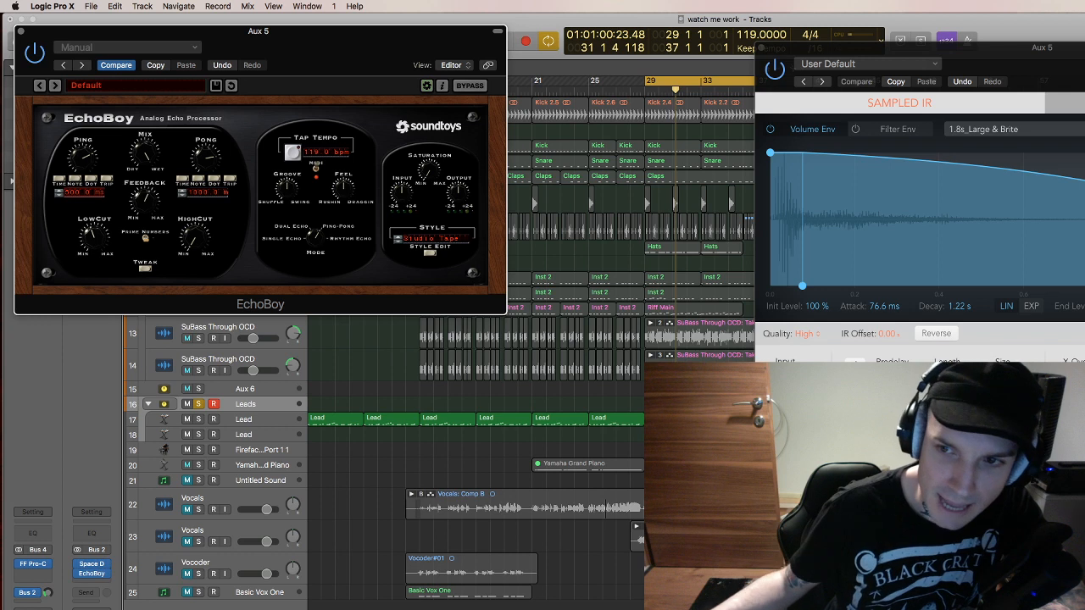
click(1017, 407)
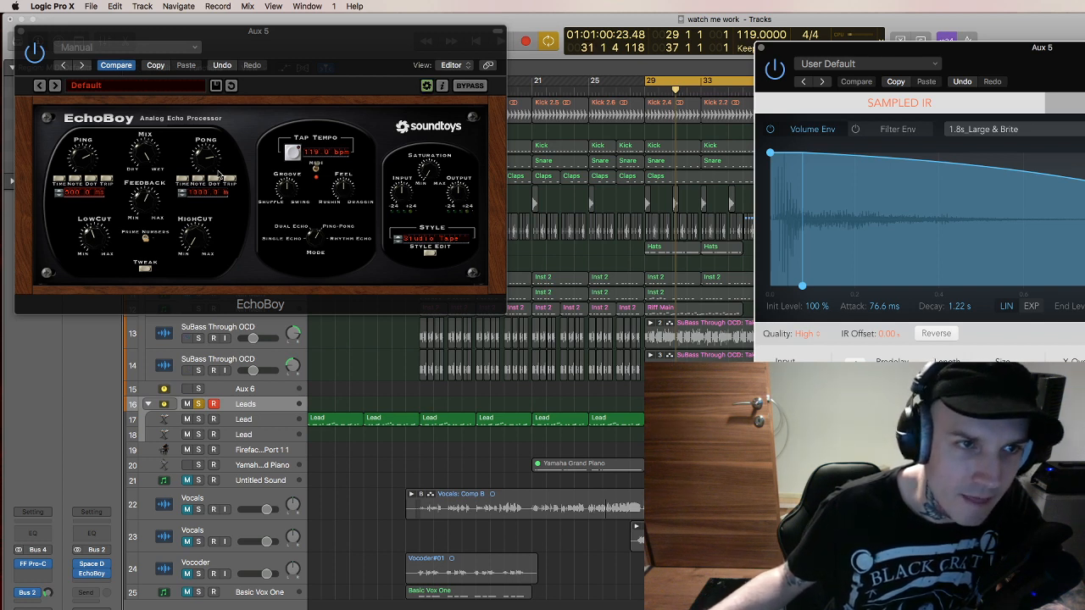
click(145, 156)
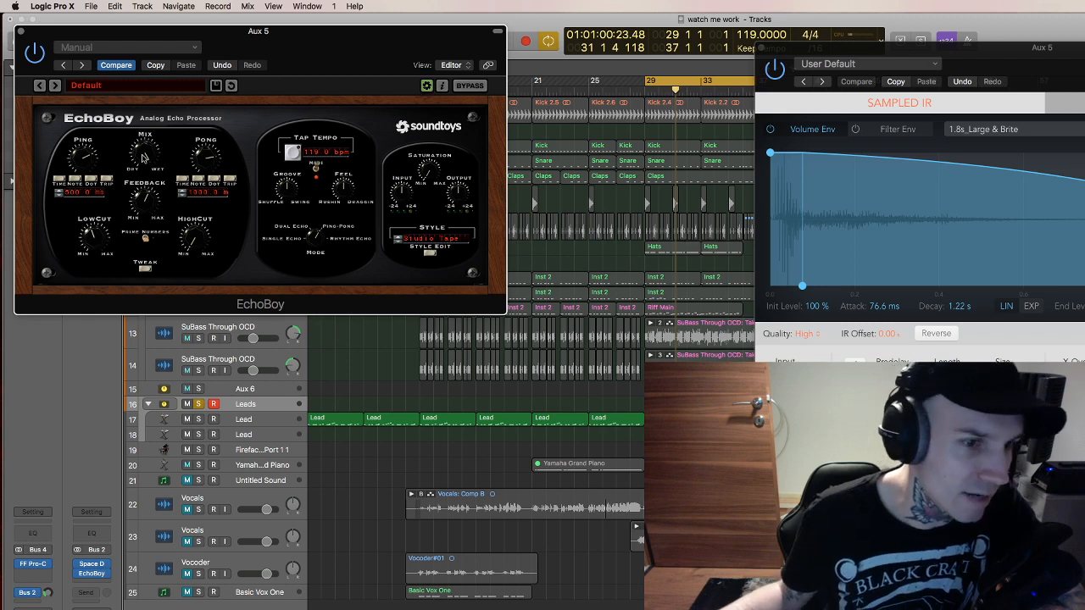
key(space)
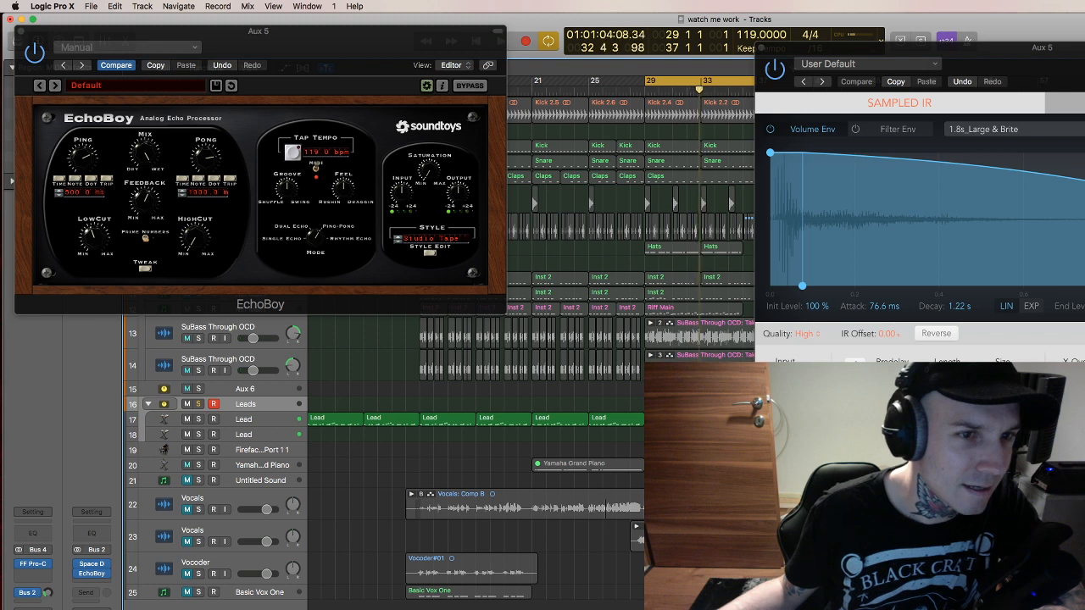
Insert an FF Pro-C compressor after EchoBoy on Aux 5.
click(97, 584)
mouse_move(123, 606)
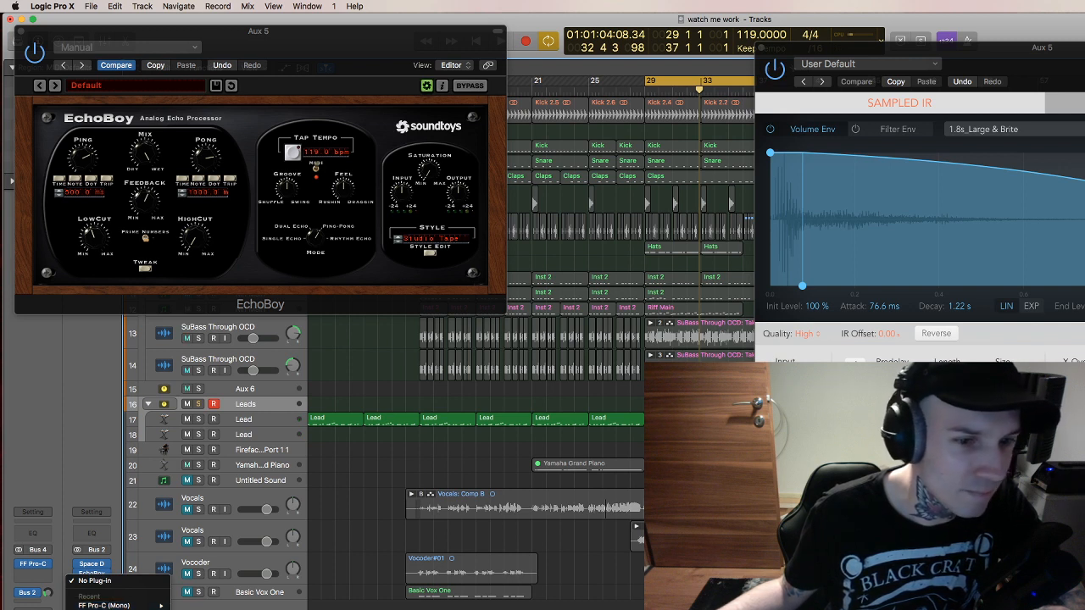
click(110, 605)
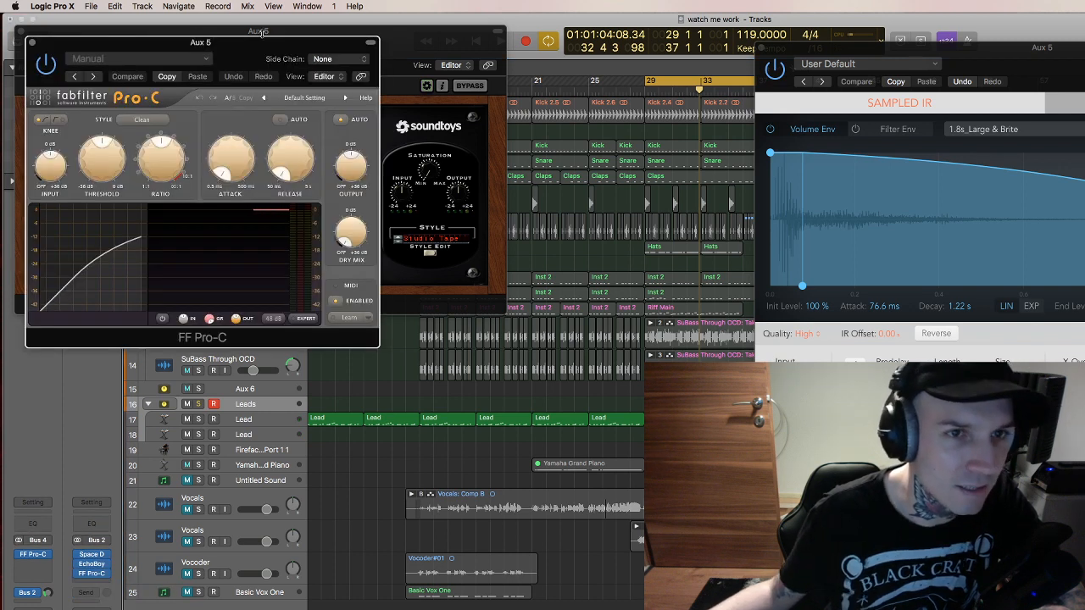
Set the Aux 5 compressor's side chain source to SC Kick (Audio 1), show its Expert controls and use the external side chain.
click(331, 59)
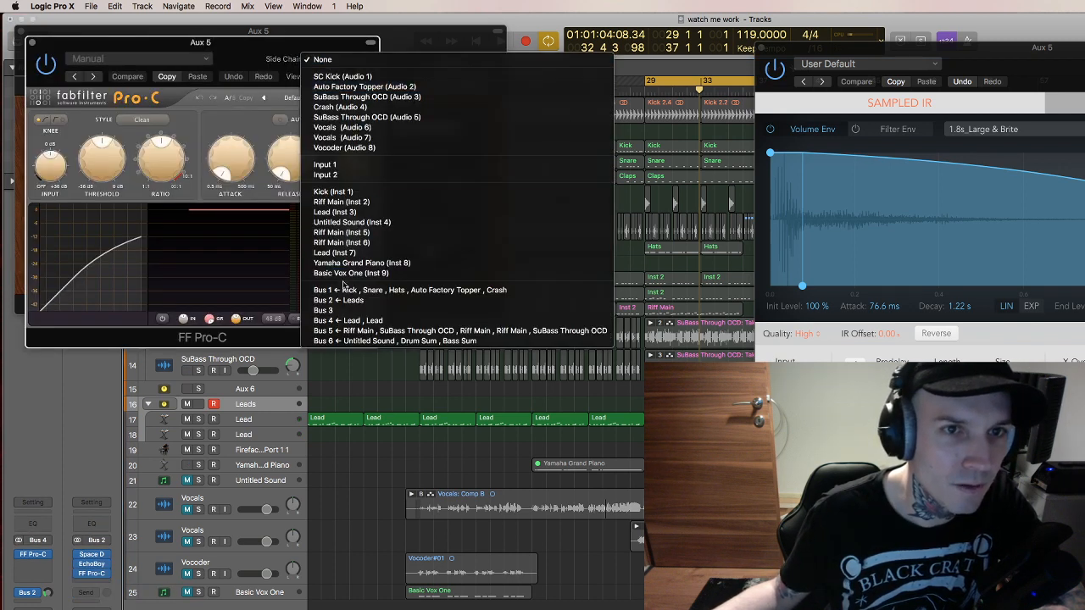
click(354, 86)
click(336, 61)
click(345, 75)
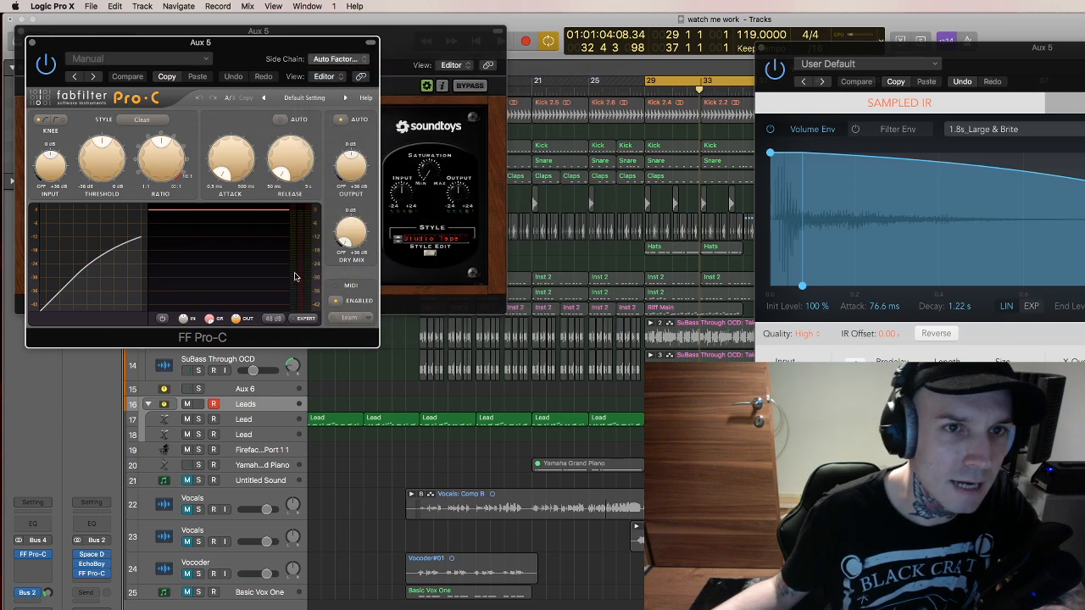
click(306, 317)
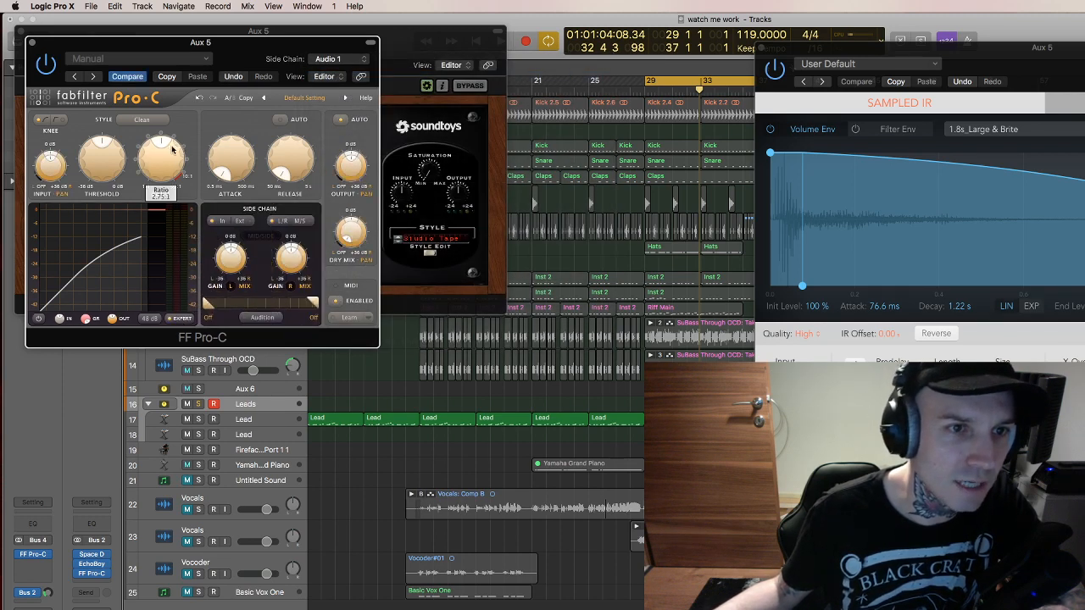
Audition the side-chained effects with the Leads stack soloed and unsoloed, leaving it unsoloed, and close the FF Pro-C and EchoBoy windows.
key(space)
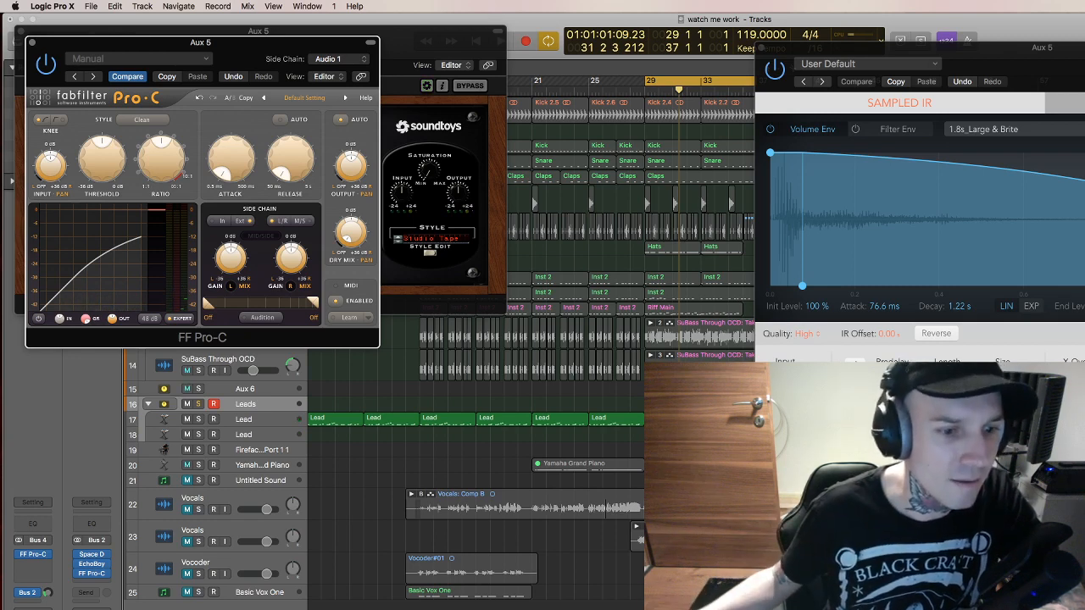
click(200, 404)
key(space)
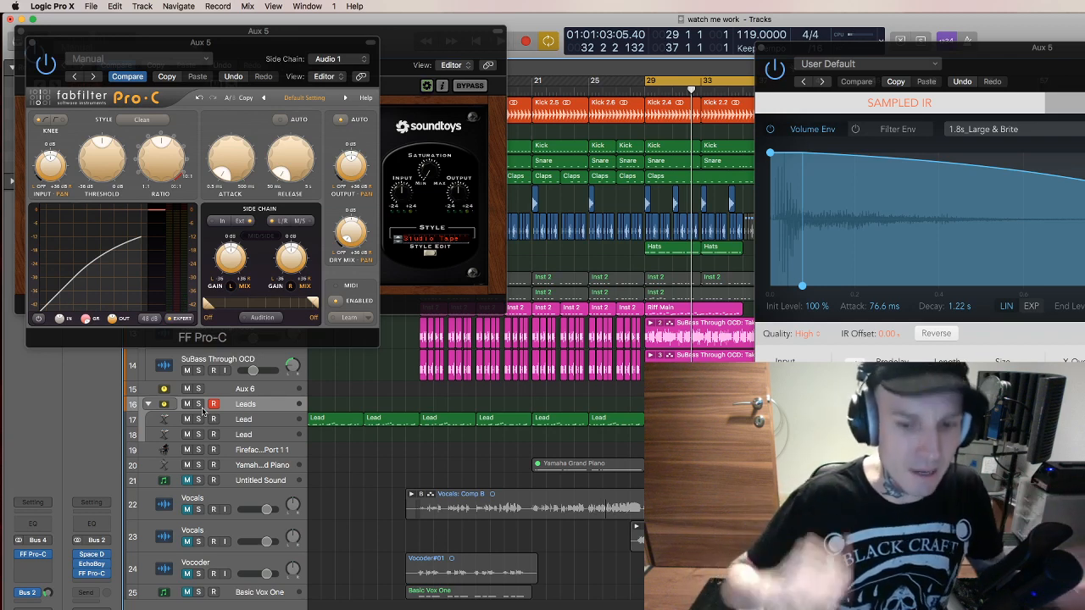
key(space)
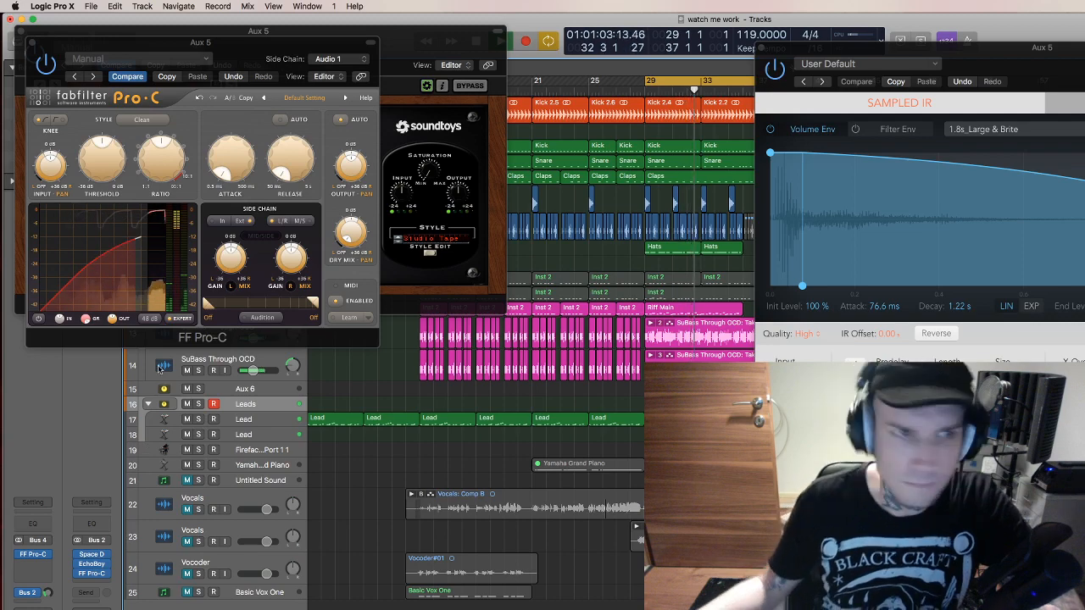
click(32, 43)
click(21, 32)
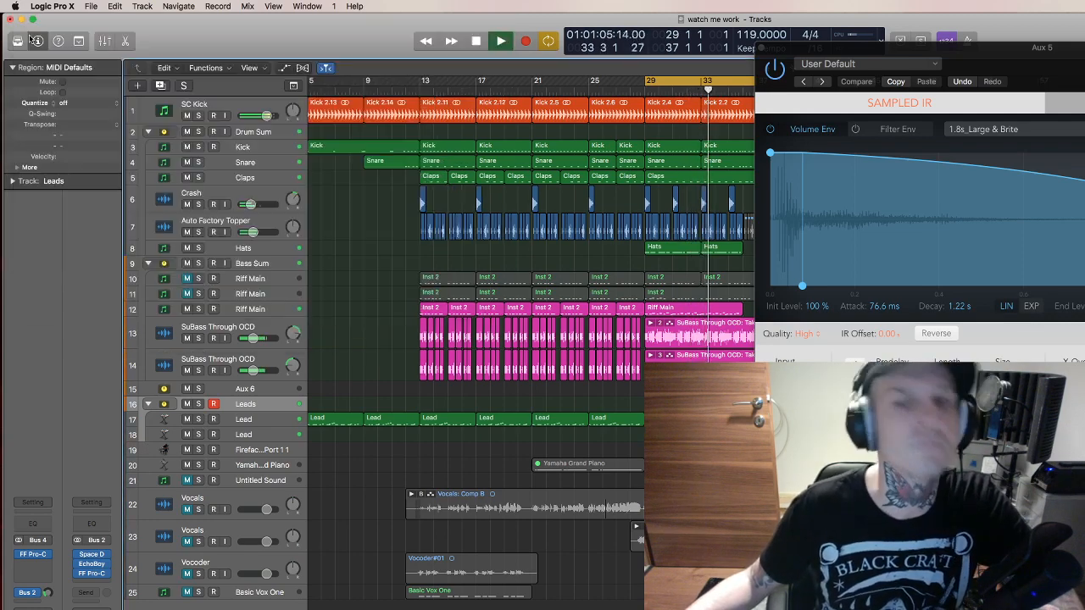
Close the Aux 5 reverb window, stop playback and extend the cycle range to span bars 5 to 37.
click(762, 49)
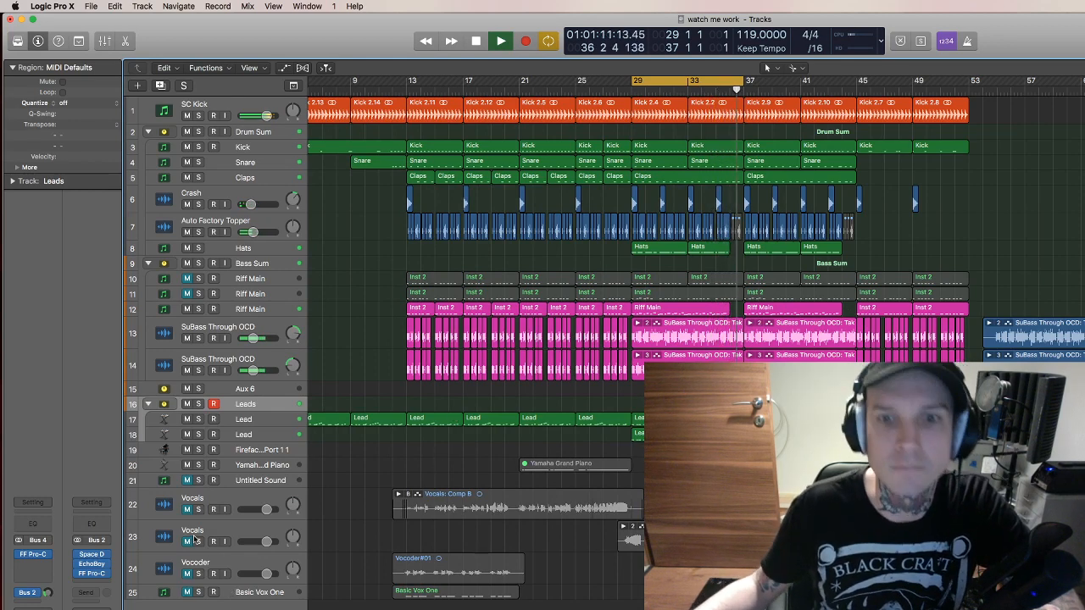
key(space)
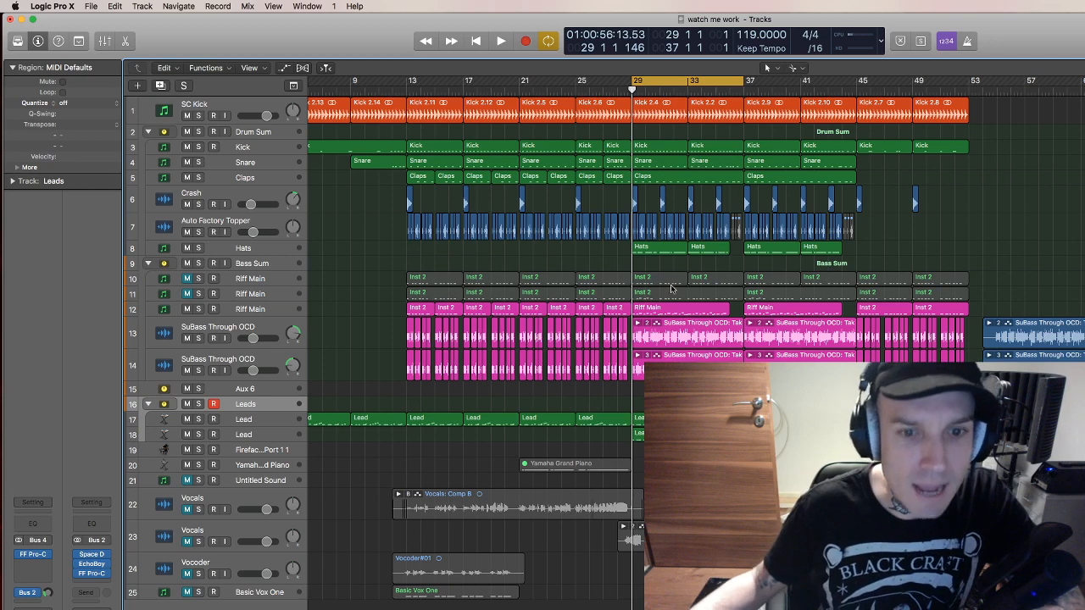
scroll(671, 289, left, 3)
drag(708, 80, 369, 80)
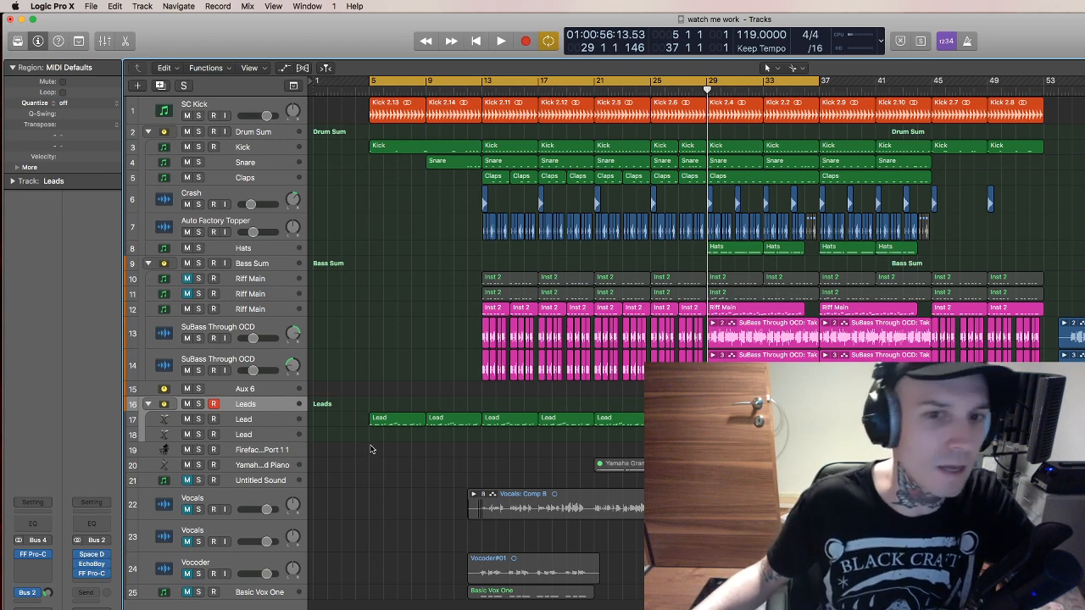
Show track automation and examine the filter automation on the Lead track.
key(a)
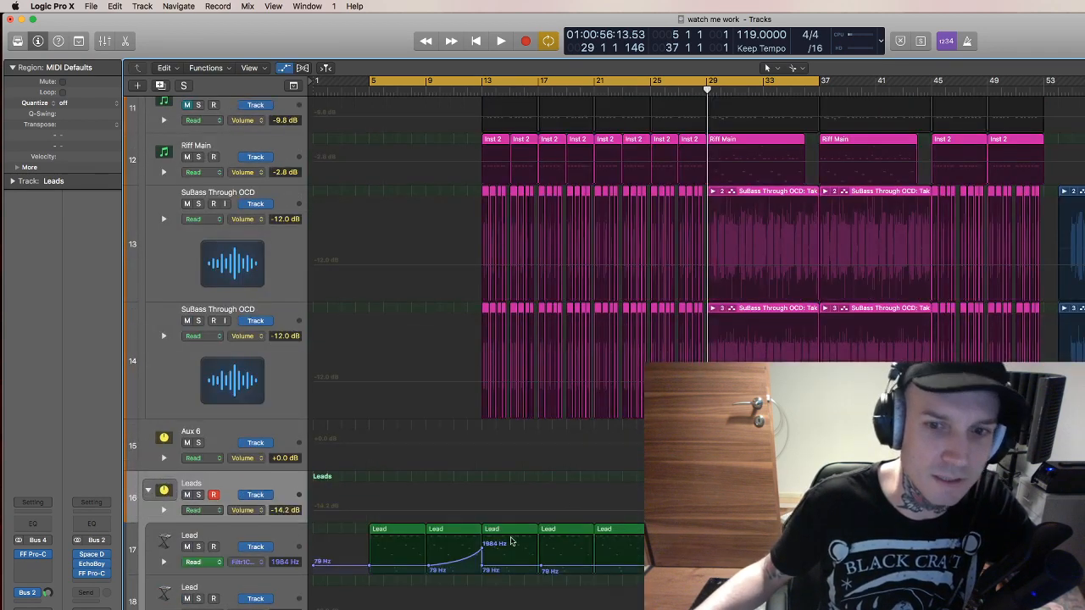
scroll(511, 543, up, 10)
scroll(511, 543, down, 5)
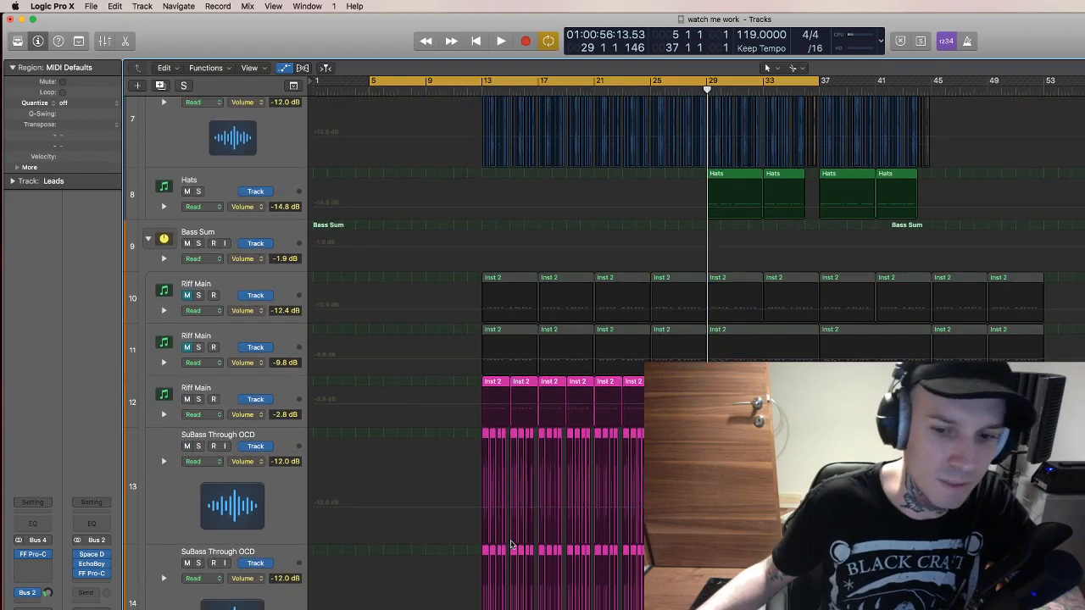
key(a)
key(a)
scroll(511, 545, down, 5)
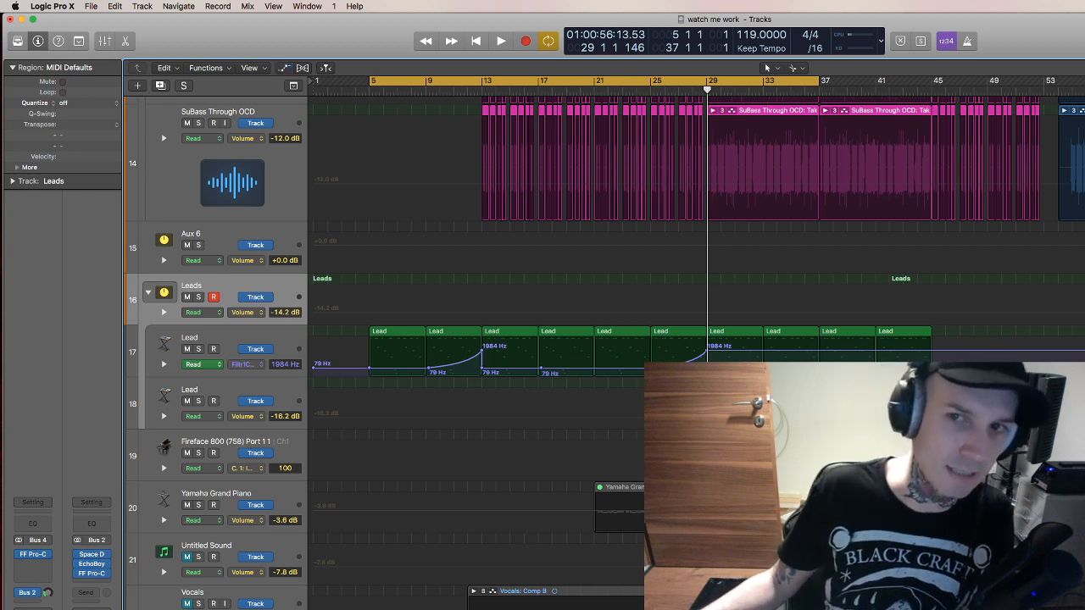
Hide the track automation and audition the arrangement across the cycle range, stopping playback at the end.
key(a)
key(space)
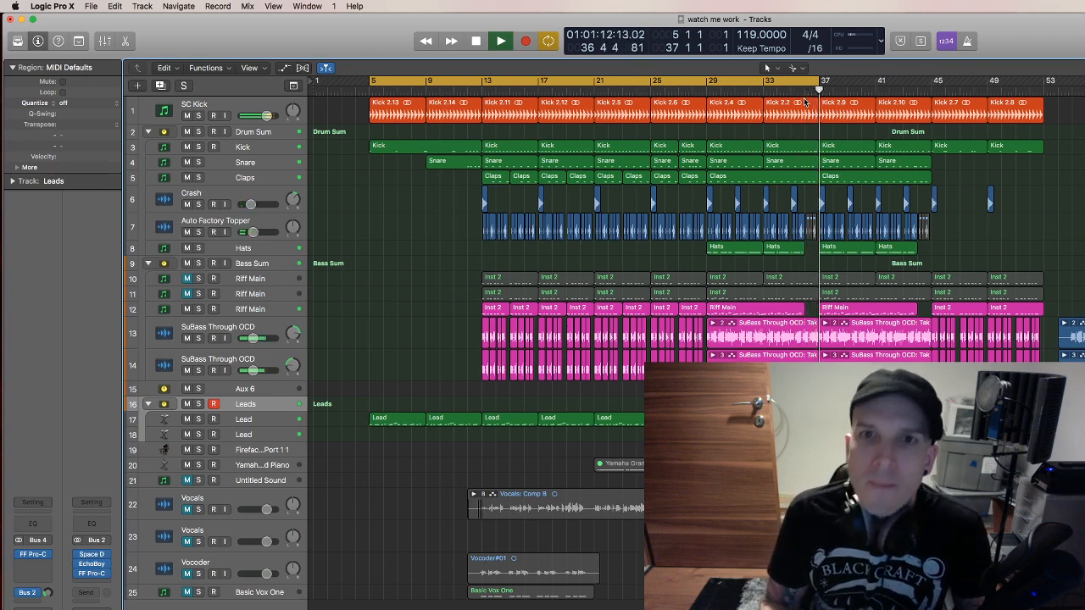
key(space)
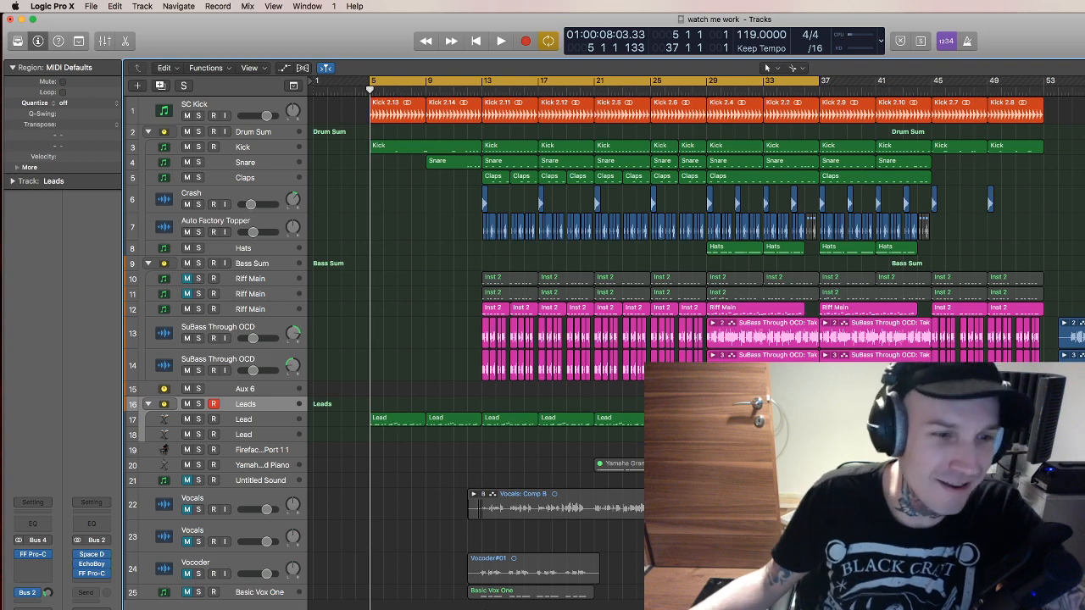
Open the FF Pro-C on the Leads stack and the FF Pro-Q on the Bass Sum stack for viewing.
click(34, 555)
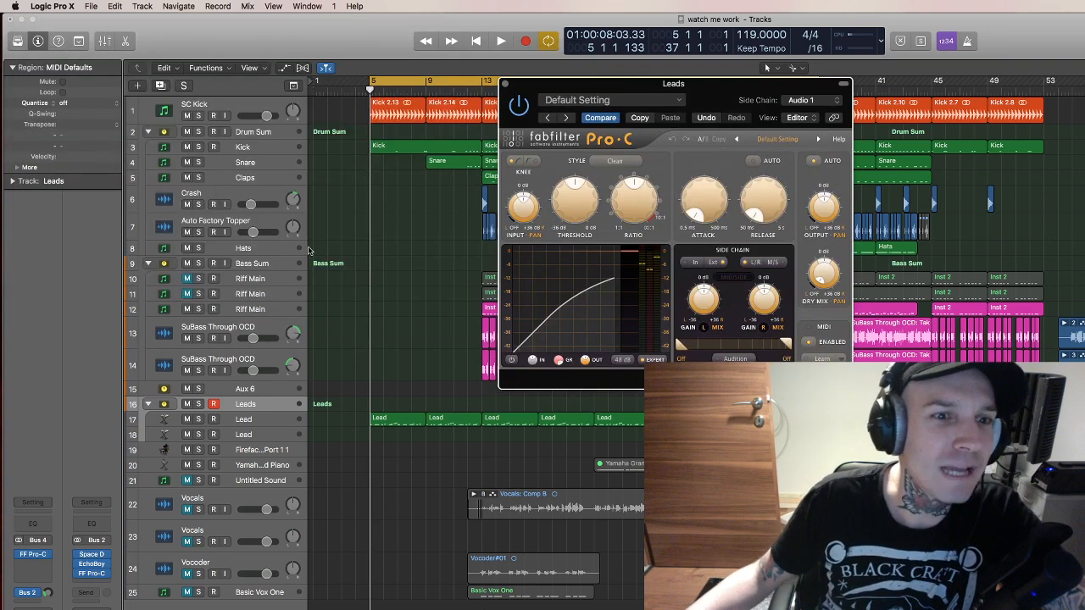
click(260, 269)
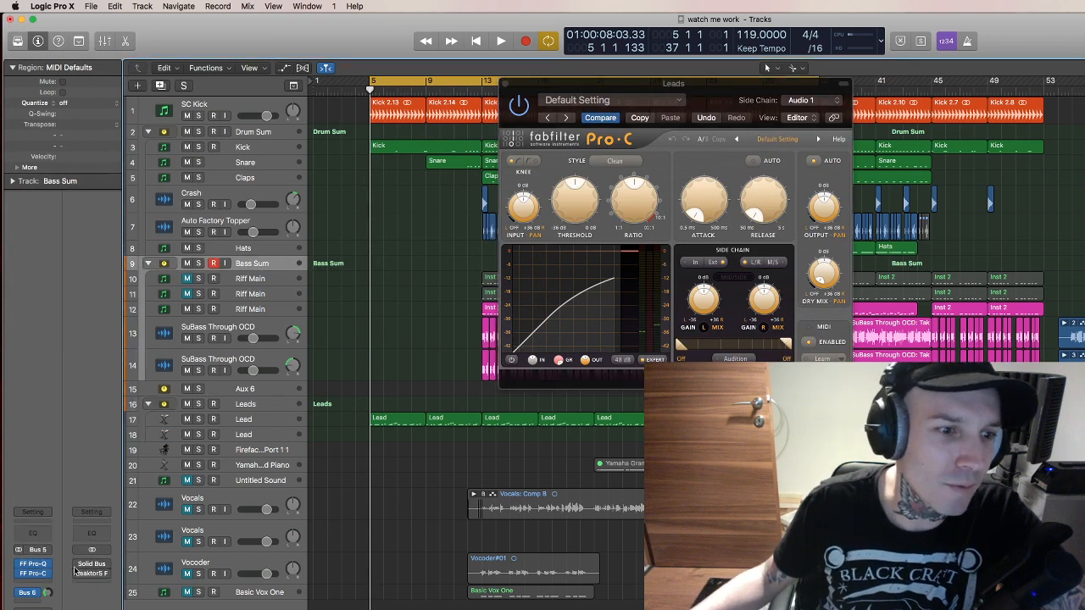
click(38, 564)
click(70, 443)
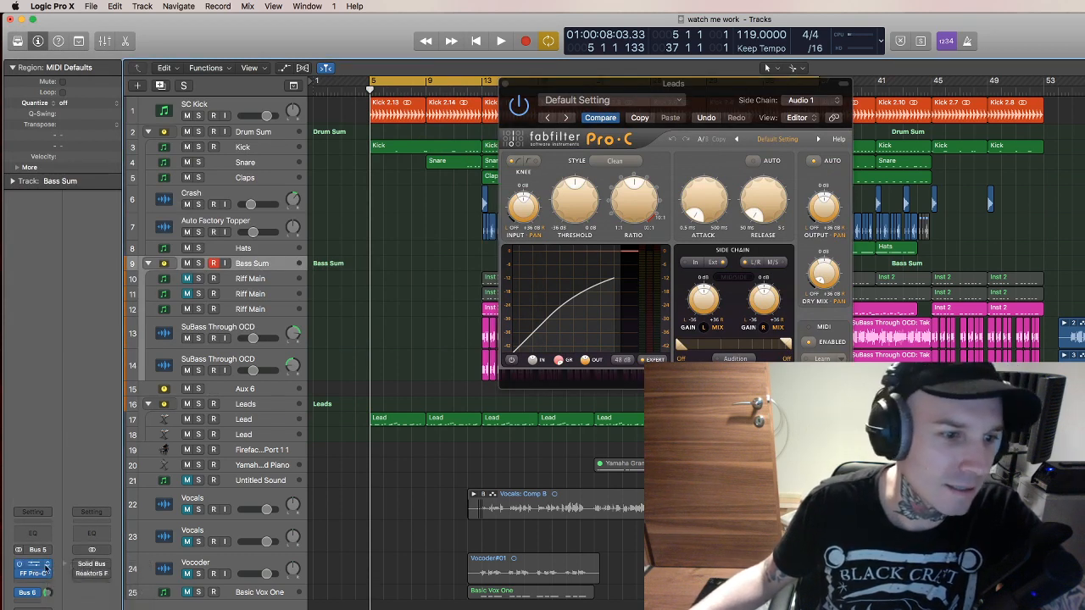
click(45, 570)
click(45, 569)
click(34, 512)
click(37, 459)
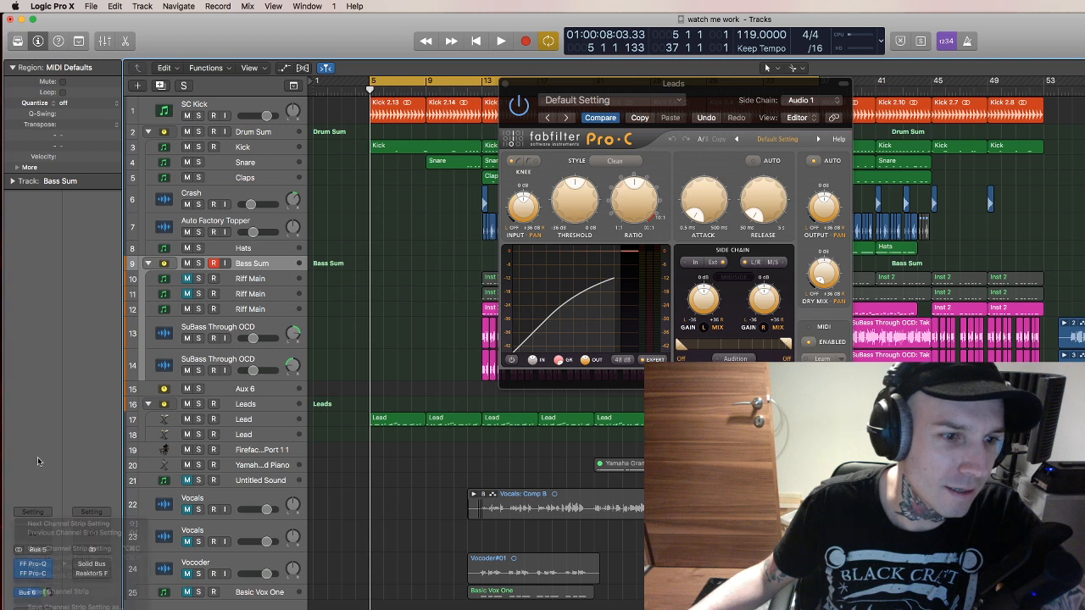
click(31, 564)
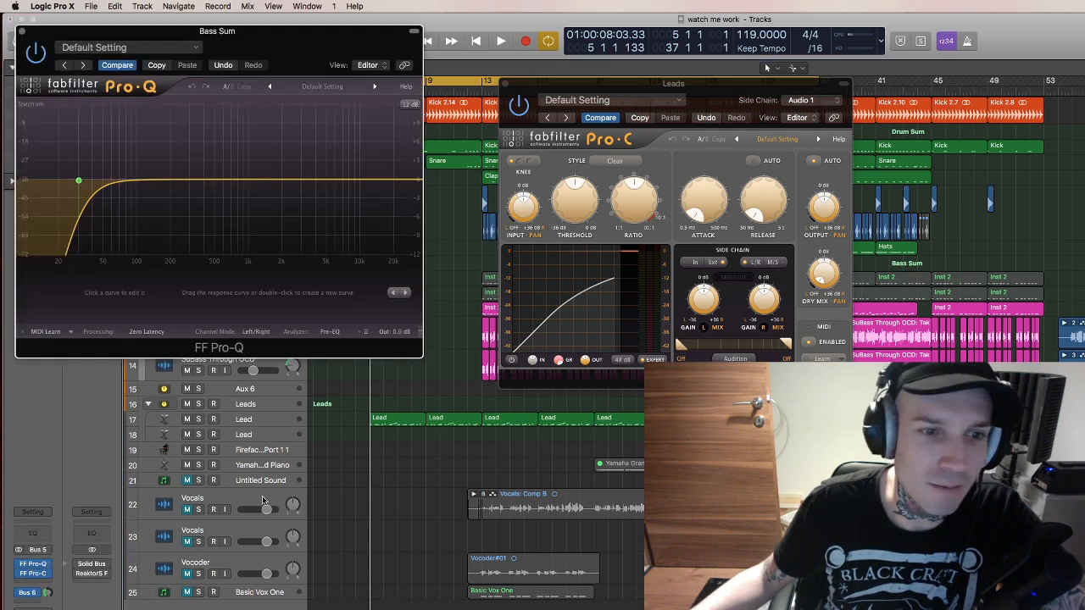
Open the EXS24 on the Yamaha Grand Piano track and move it and the Bass Sum Pro-Q window aside.
click(244, 467)
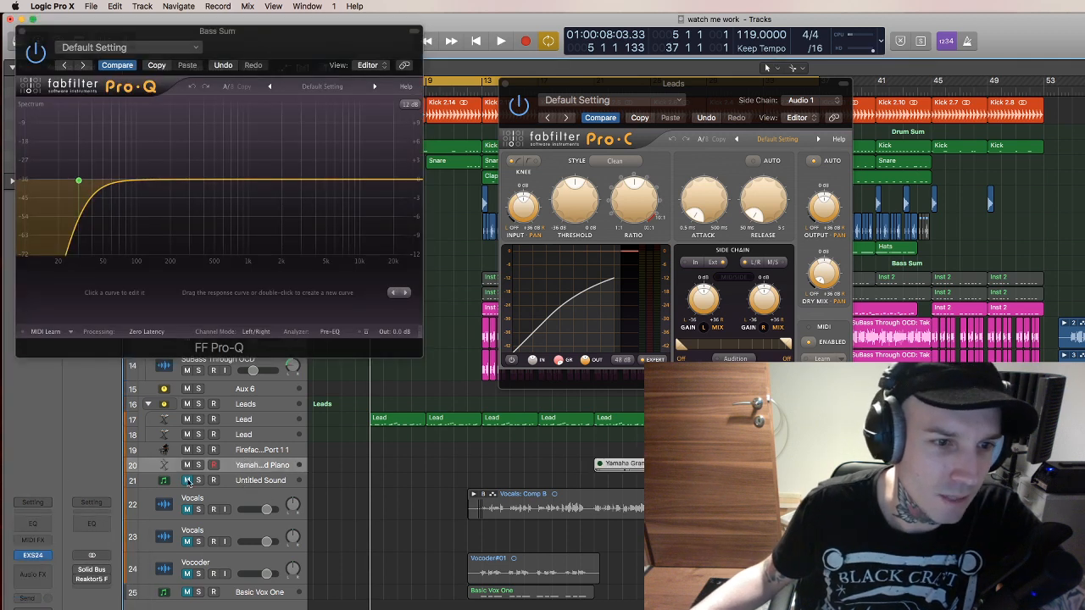
click(39, 556)
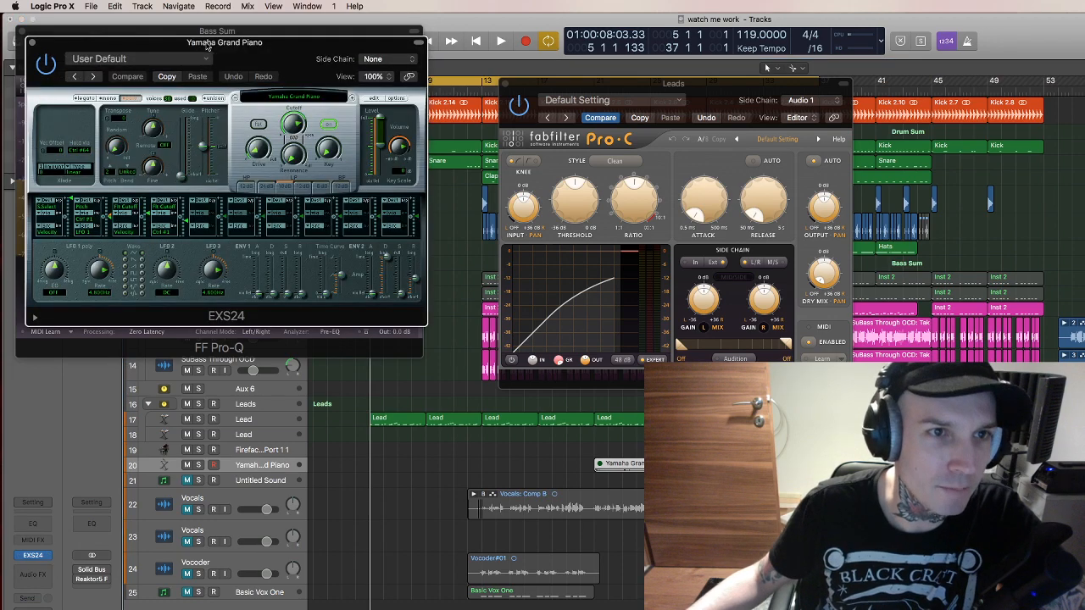
drag(207, 42, 1084, 48)
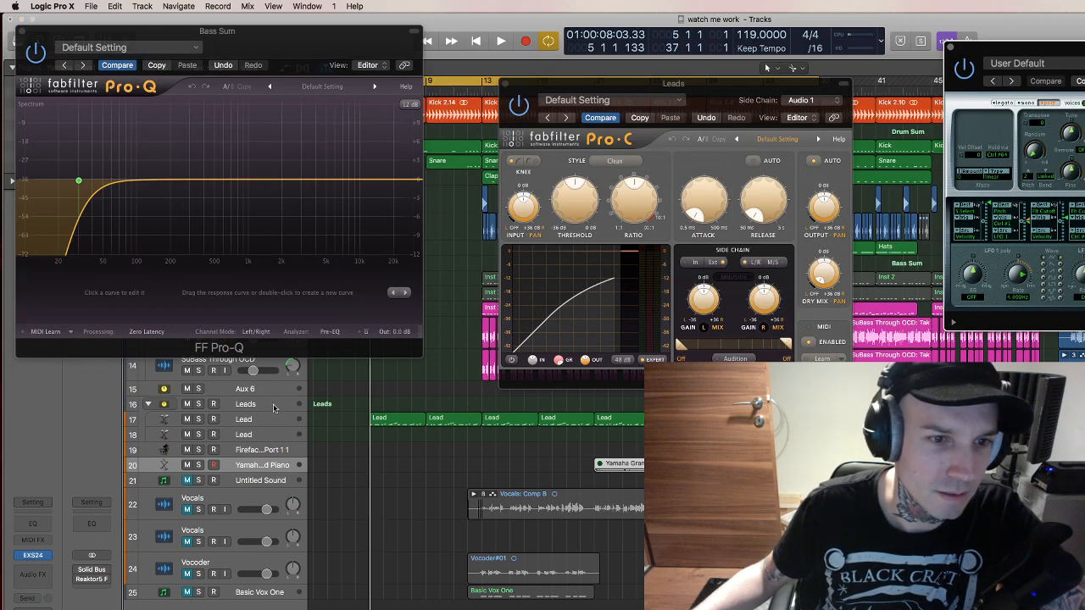
drag(253, 34, 601, 336)
Open the Massive synth on Riff Main track 12 and move its window clear of the track headers.
click(241, 308)
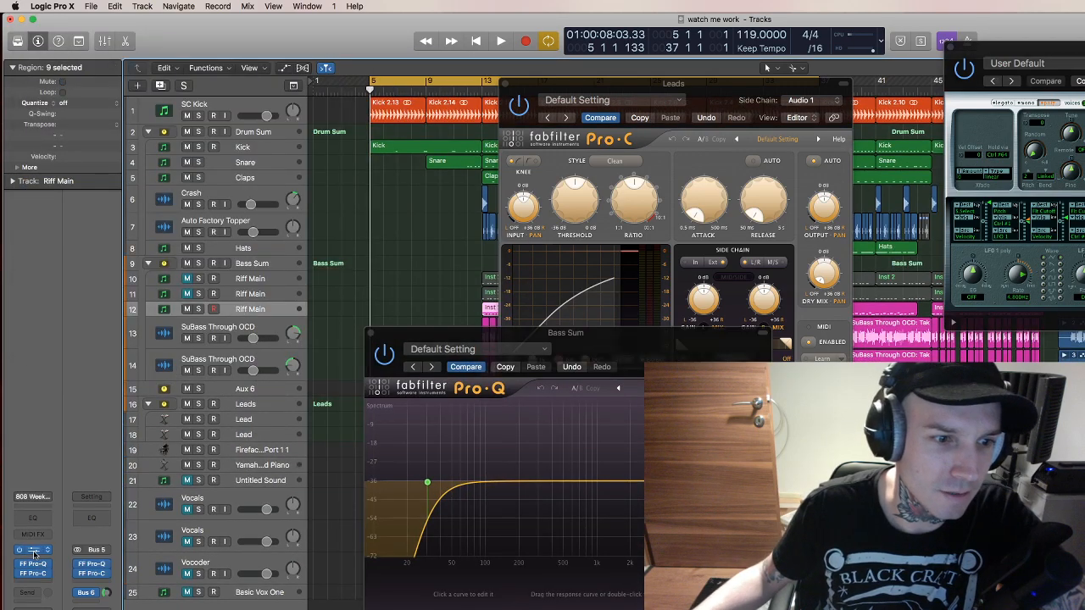
click(32, 550)
drag(206, 32, 231, 423)
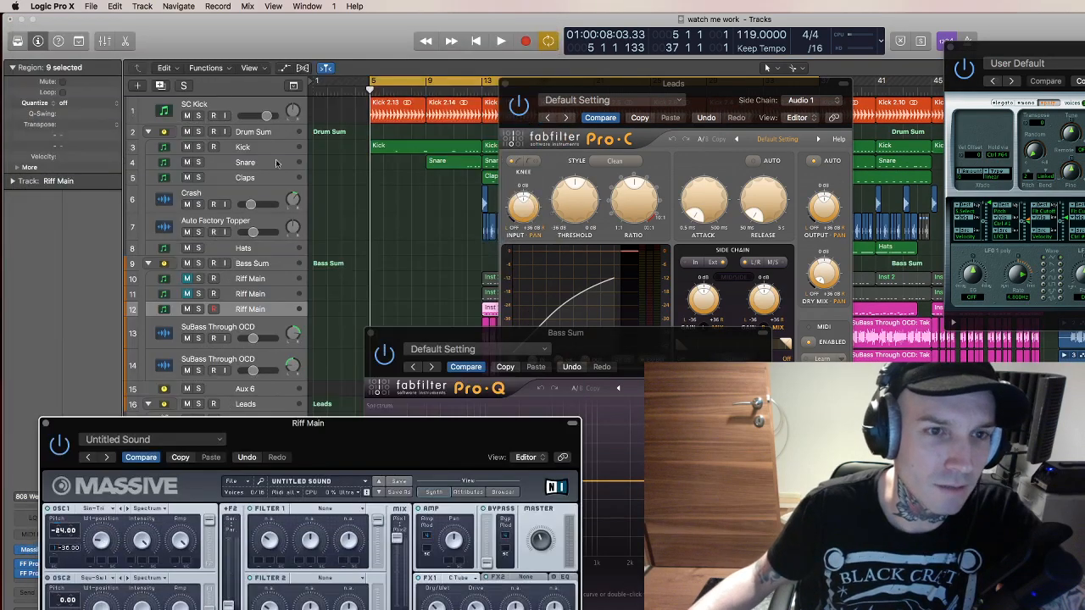
Open the FF Pro-Q on the Snare track and move its window clear of the track headers.
click(254, 166)
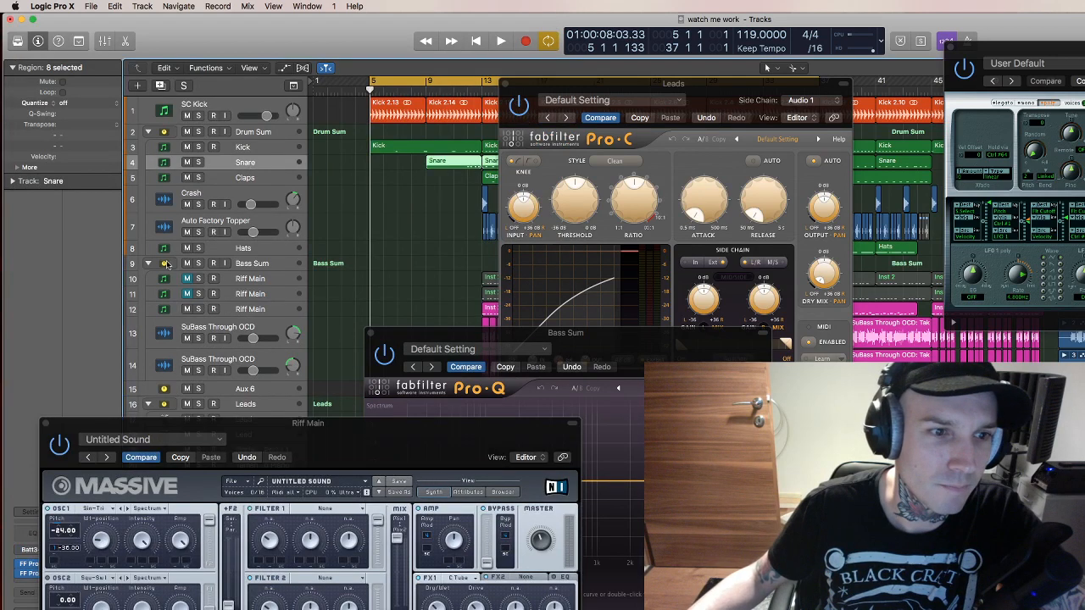
click(32, 562)
drag(273, 44, 620, 56)
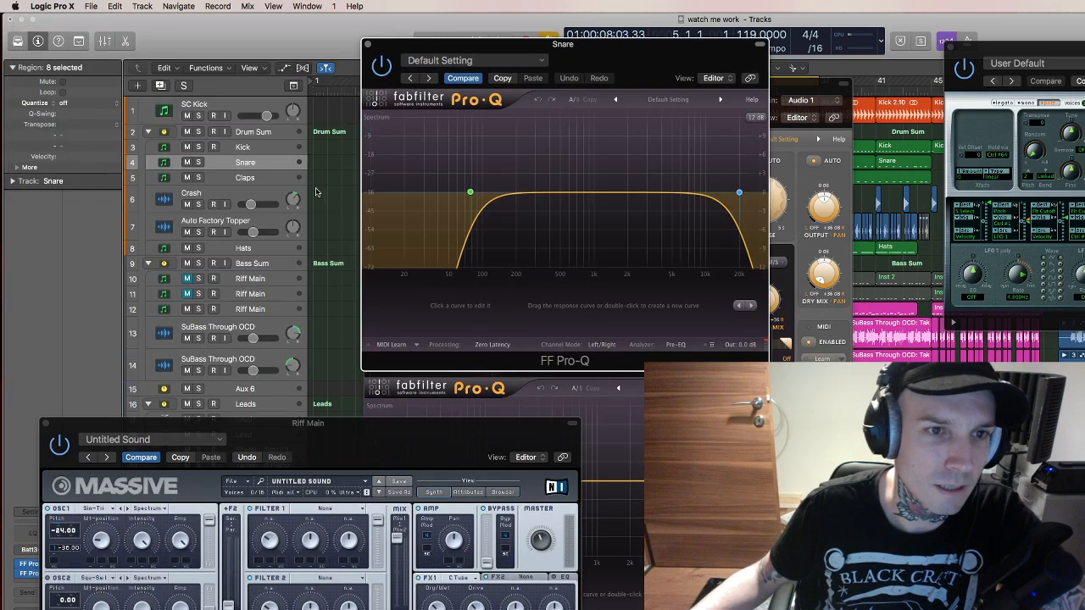
Open the H-Comp and FF Saturn plug-ins on the Drum Sum stack.
click(254, 132)
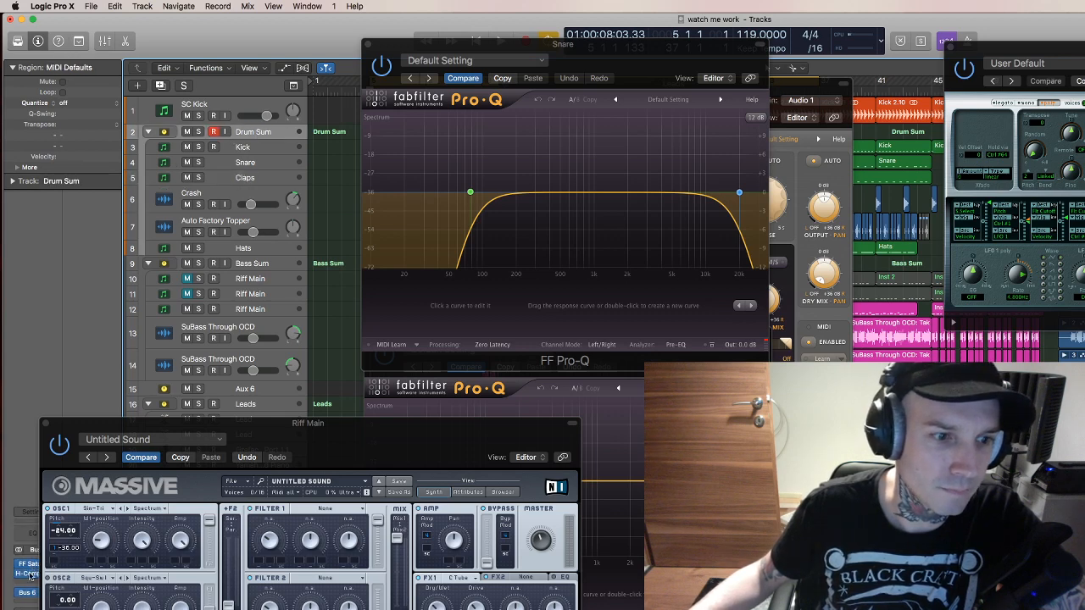
click(30, 572)
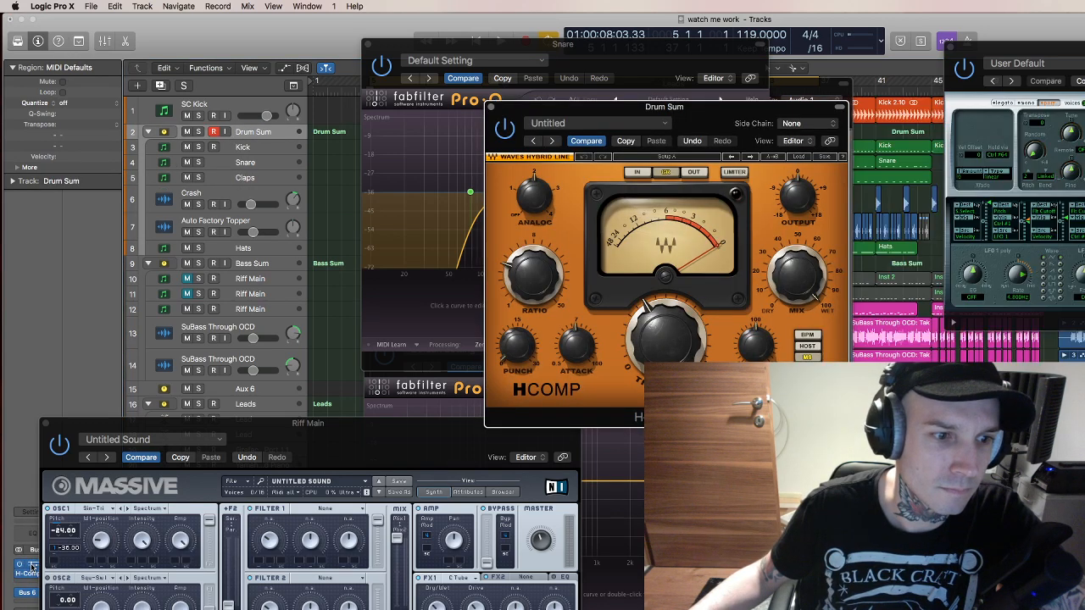
click(28, 564)
Open Battery 4 on the Kick track and move the overlapping Massive window out of its way.
click(241, 148)
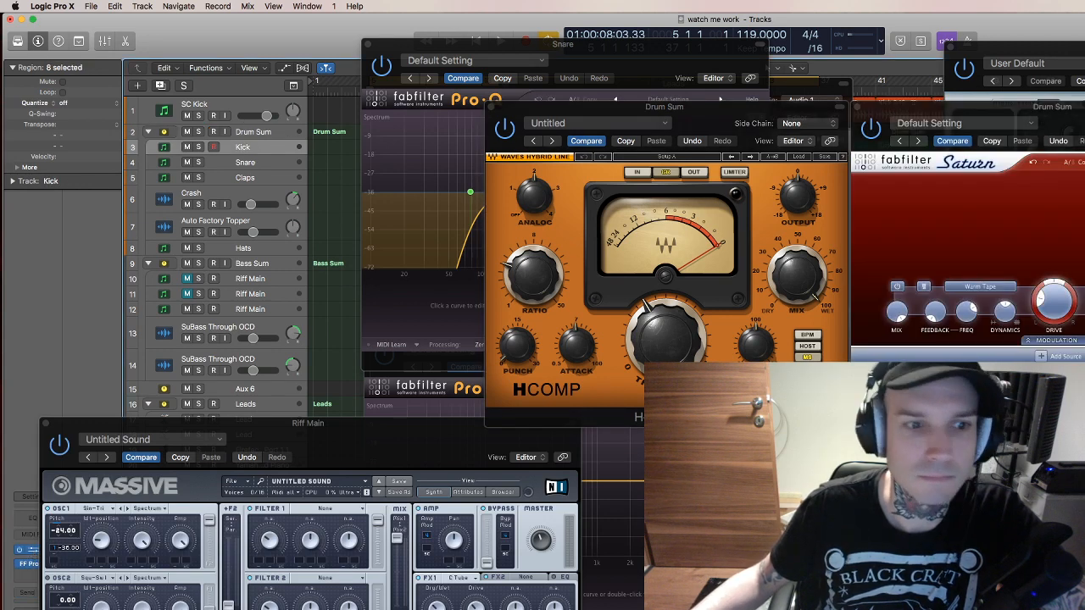
click(32, 550)
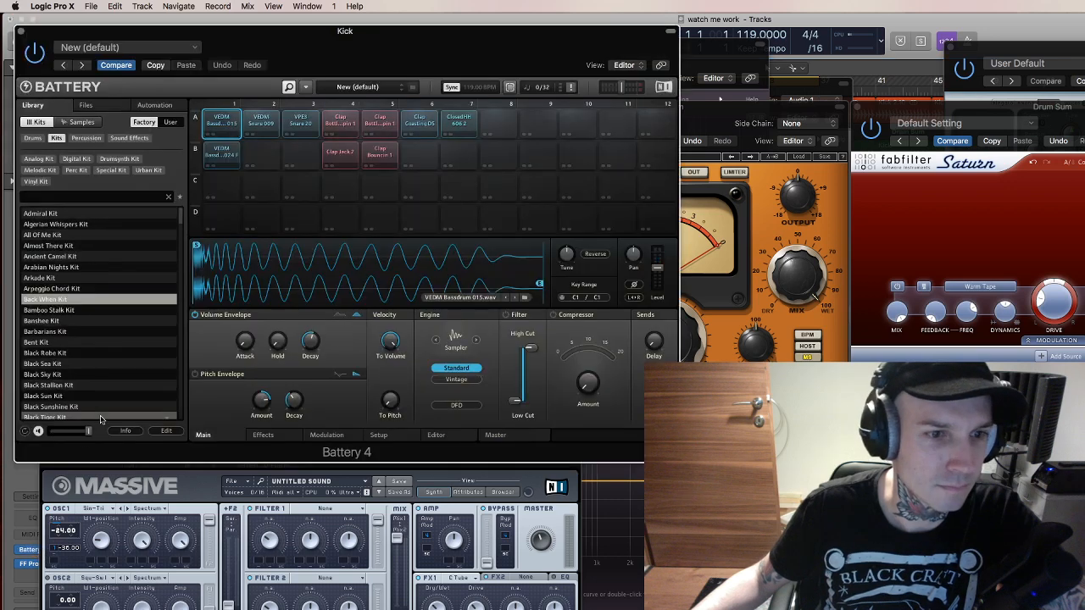
click(523, 476)
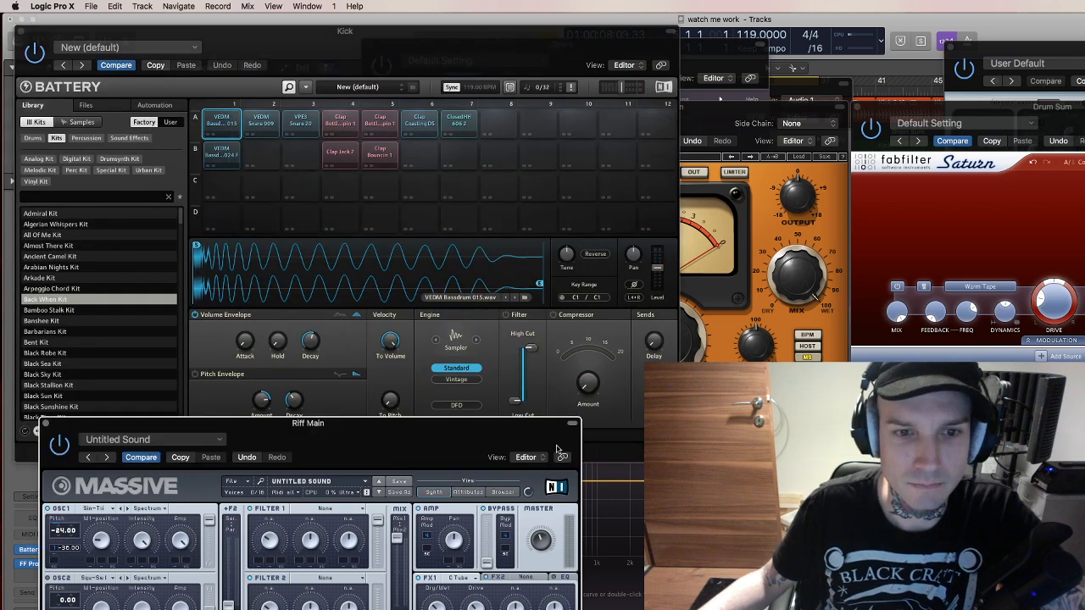
drag(467, 427, 1016, 441)
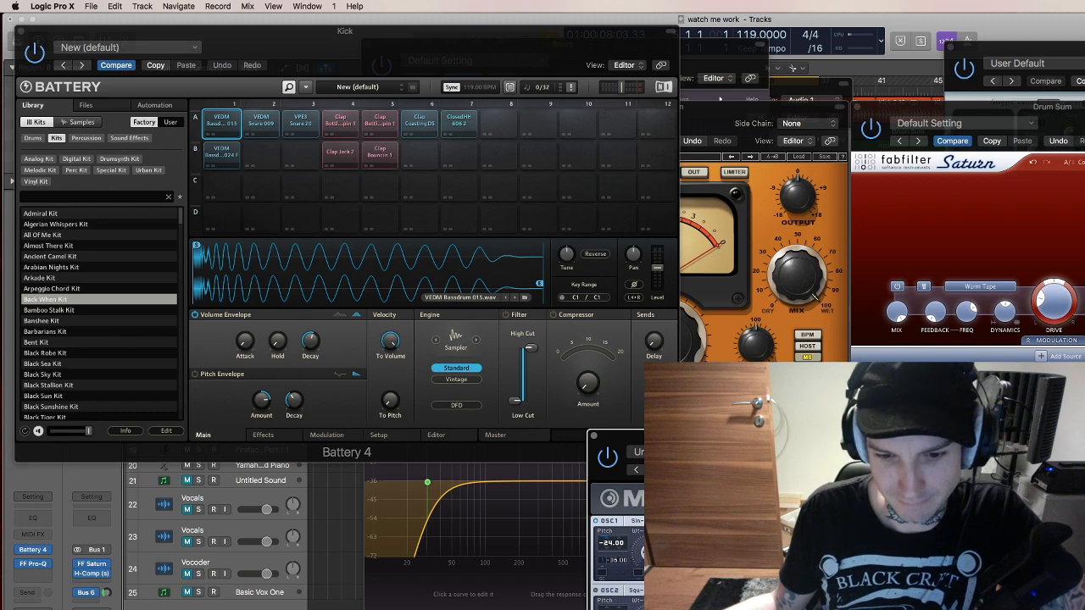
Close all open plug-in windows, from Battery 4 through to the EXS24, to clear the arrangement view.
click(21, 34)
click(21, 34)
click(458, 83)
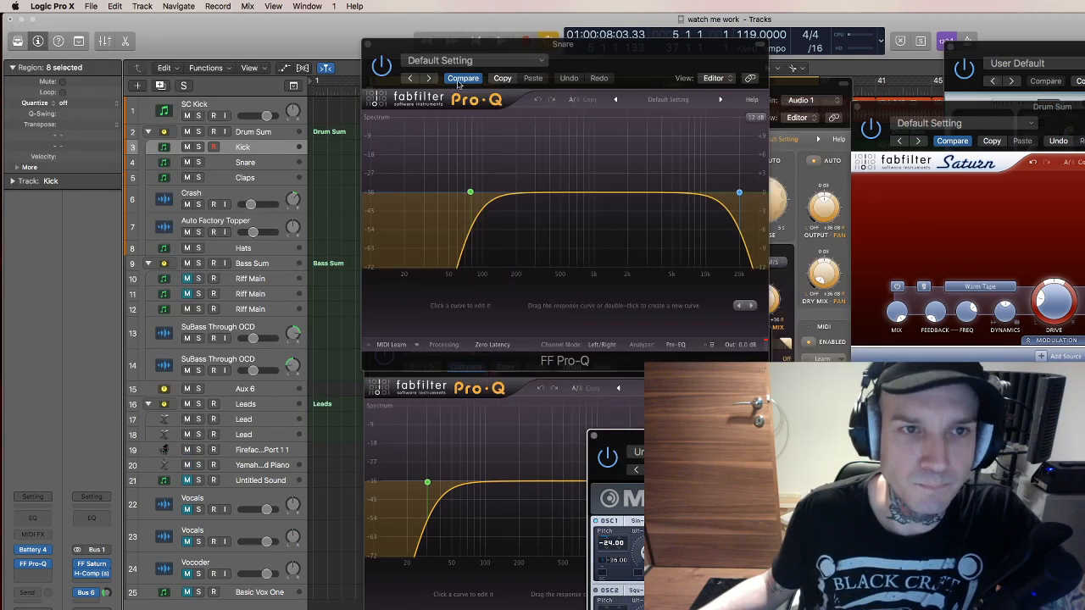
click(368, 45)
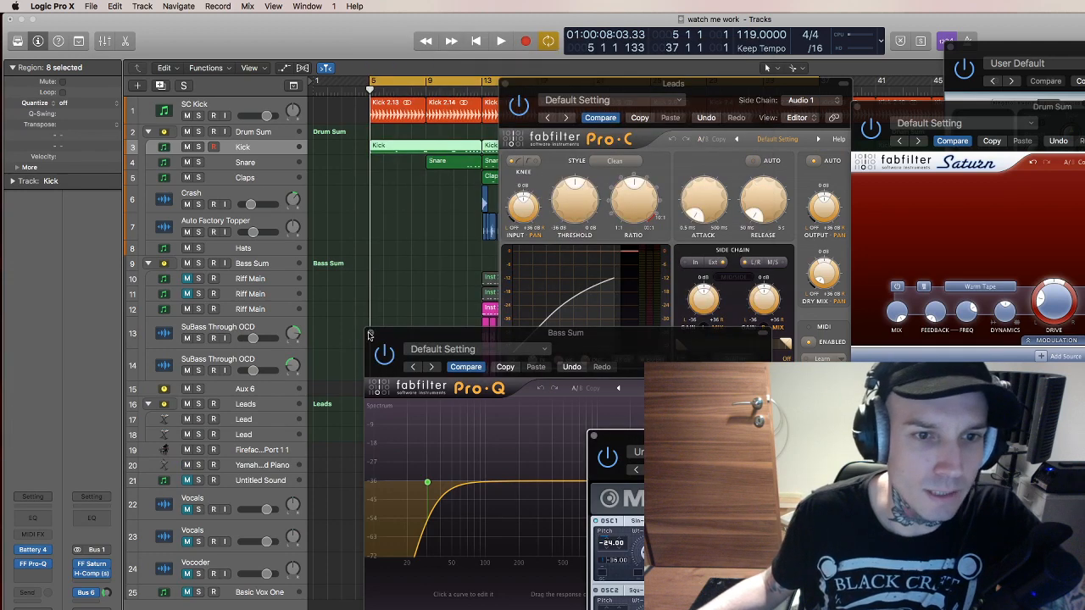
click(372, 344)
click(504, 85)
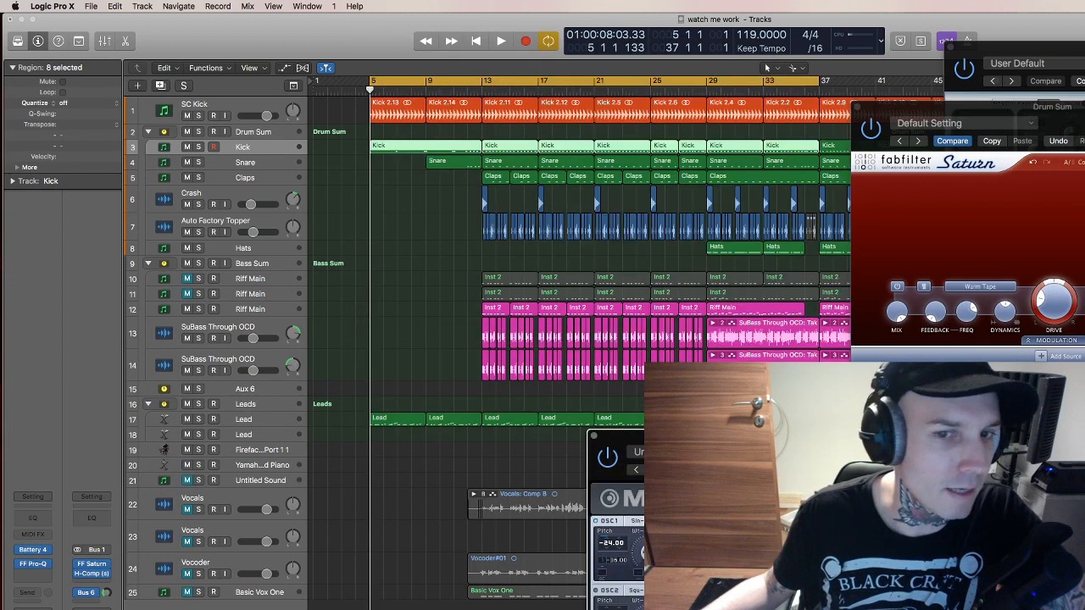
click(595, 436)
click(855, 114)
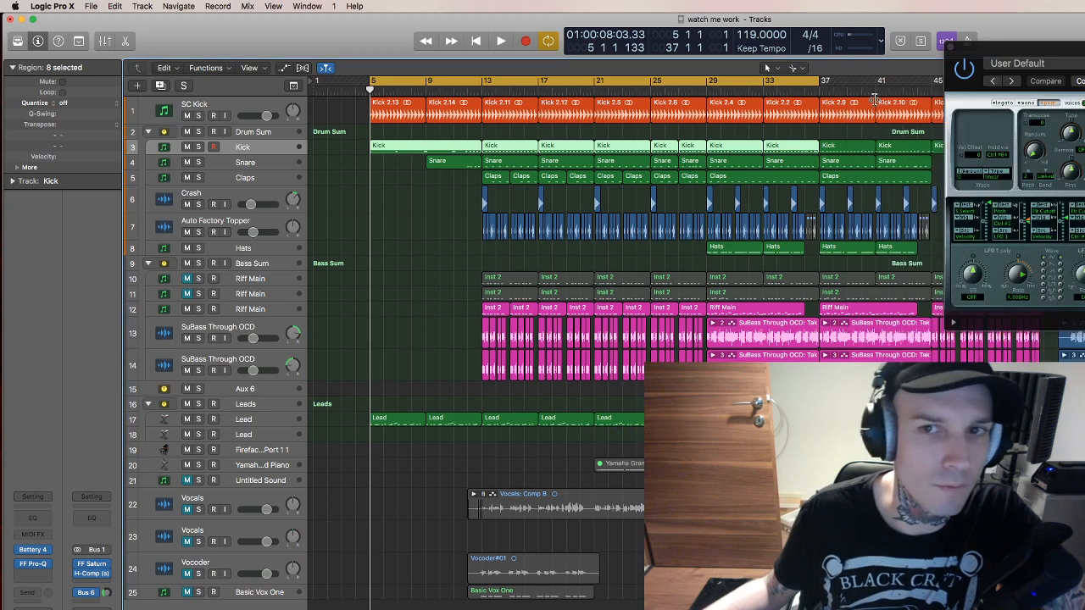
click(954, 48)
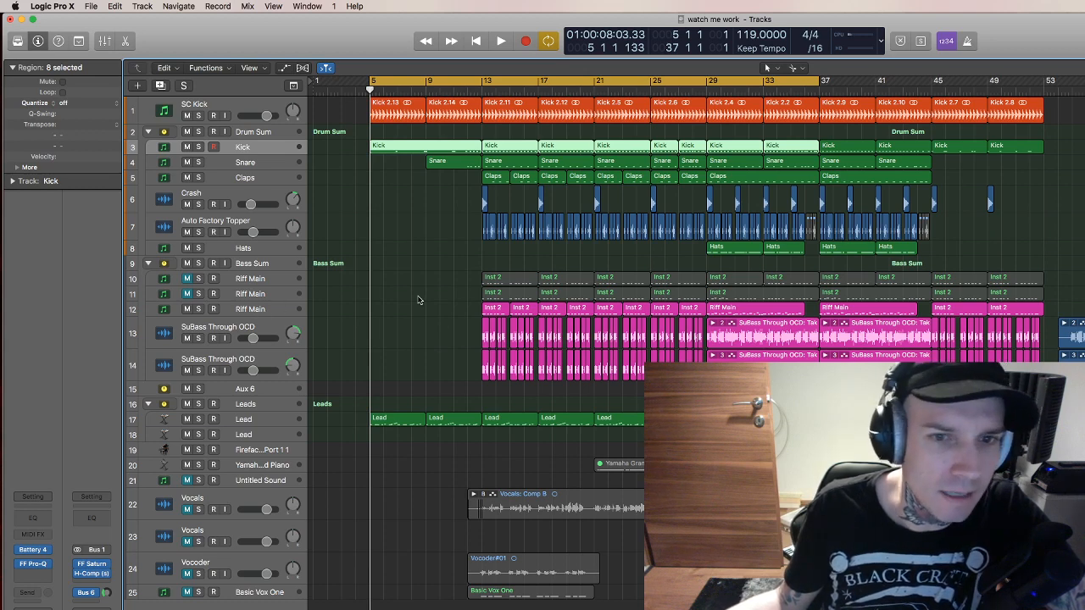
Open the first Inst 2 region on Riff Main track 12 in the Piano Roll, view its notes and close the editor.
double_click(496, 309)
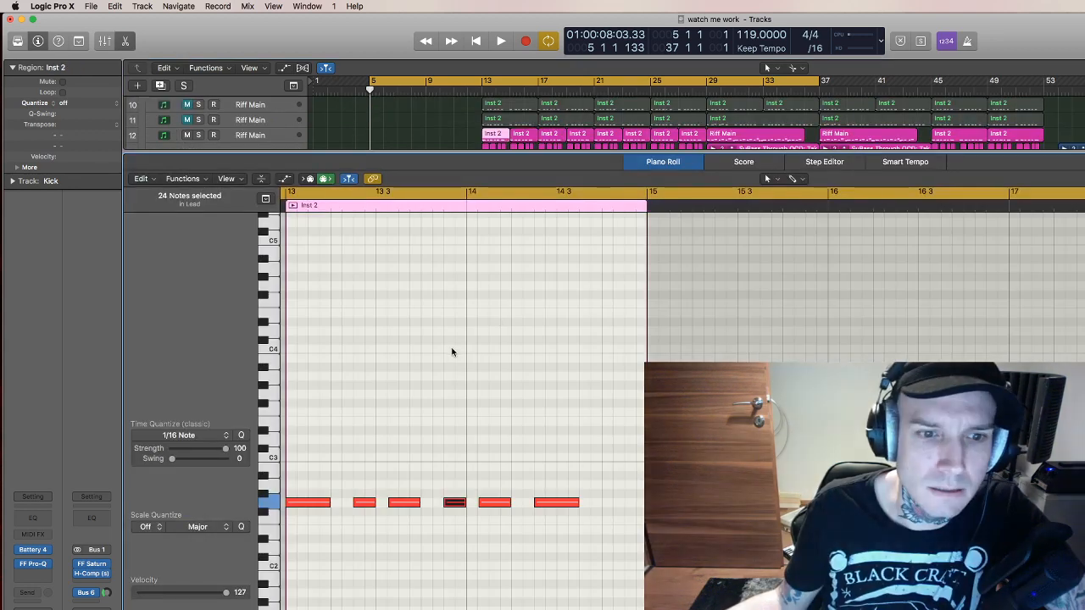
scroll(446, 340, left, 3)
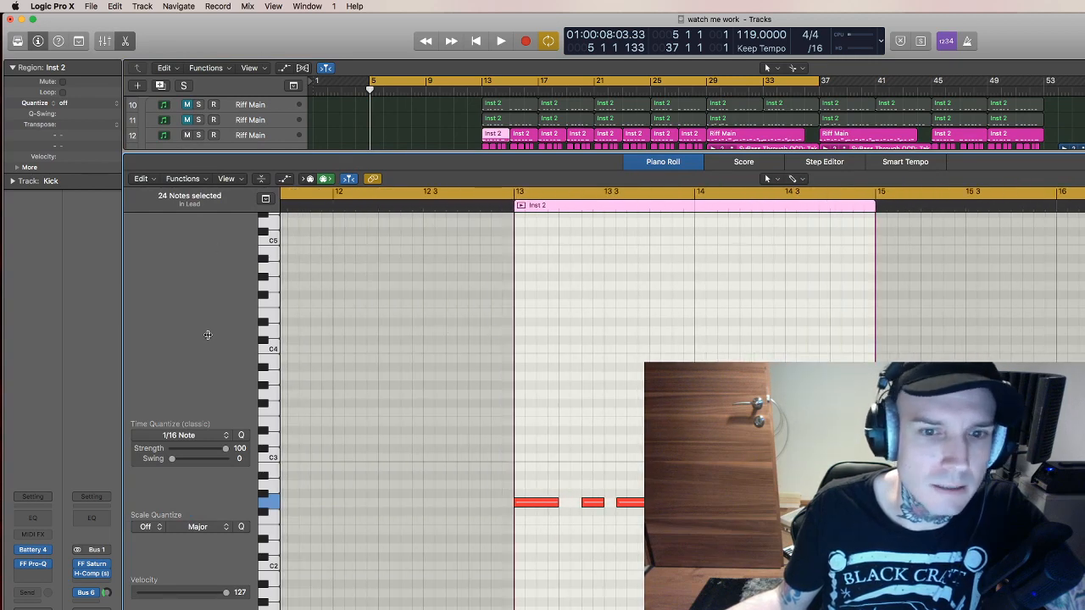
click(651, 164)
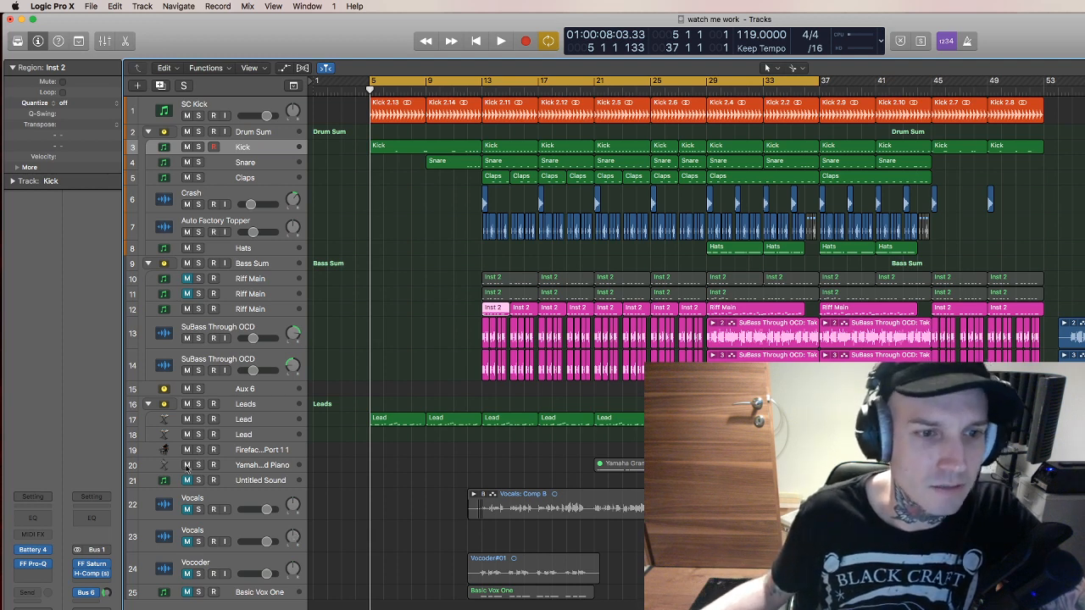
Unmute the Vocals track 22 and expand its Comp B take folder.
click(198, 517)
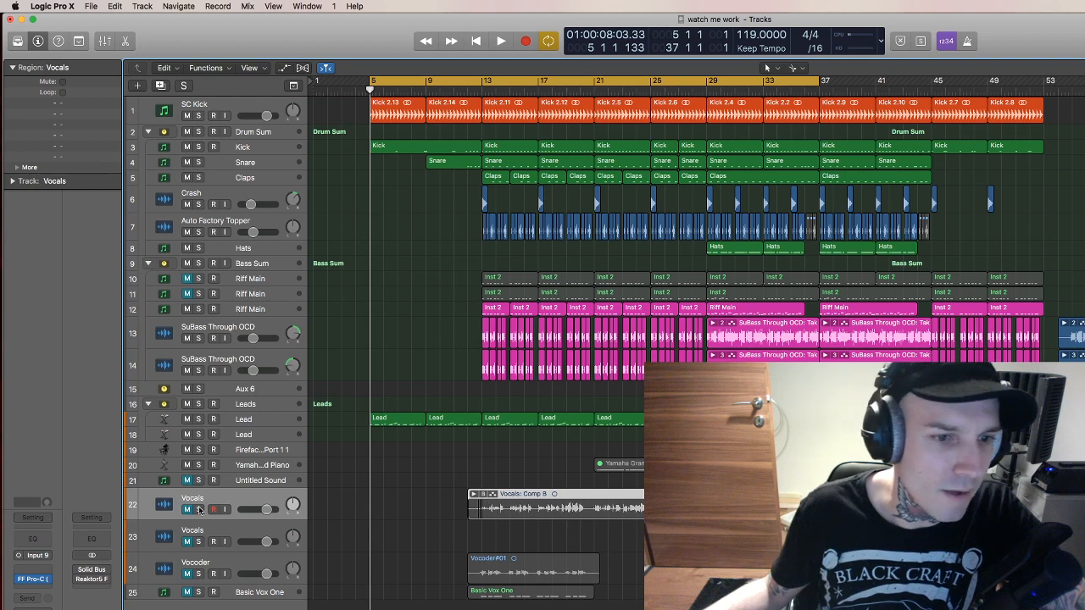
click(188, 511)
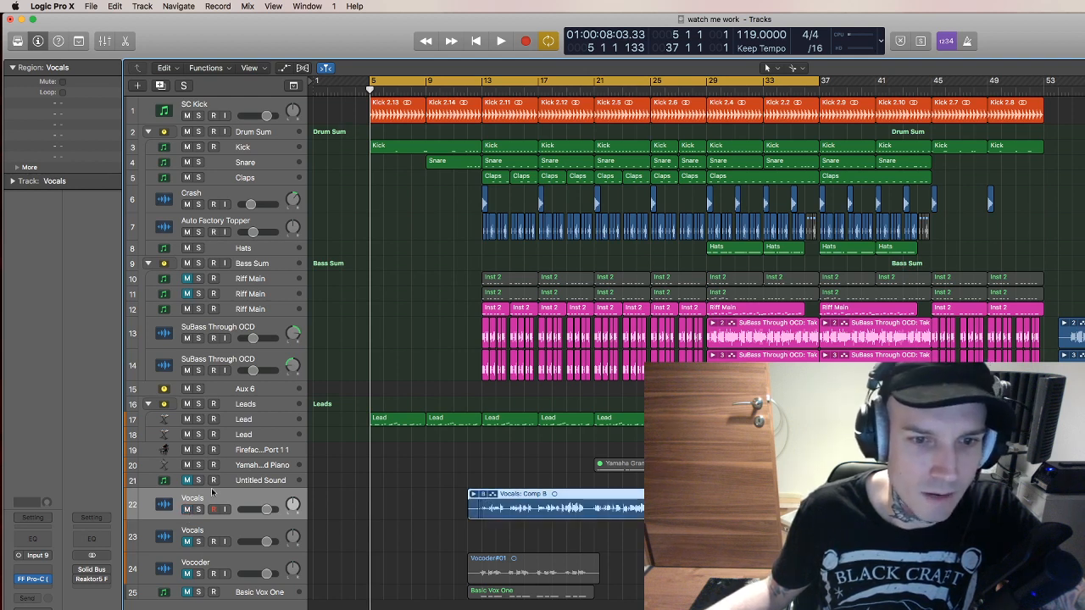
click(473, 496)
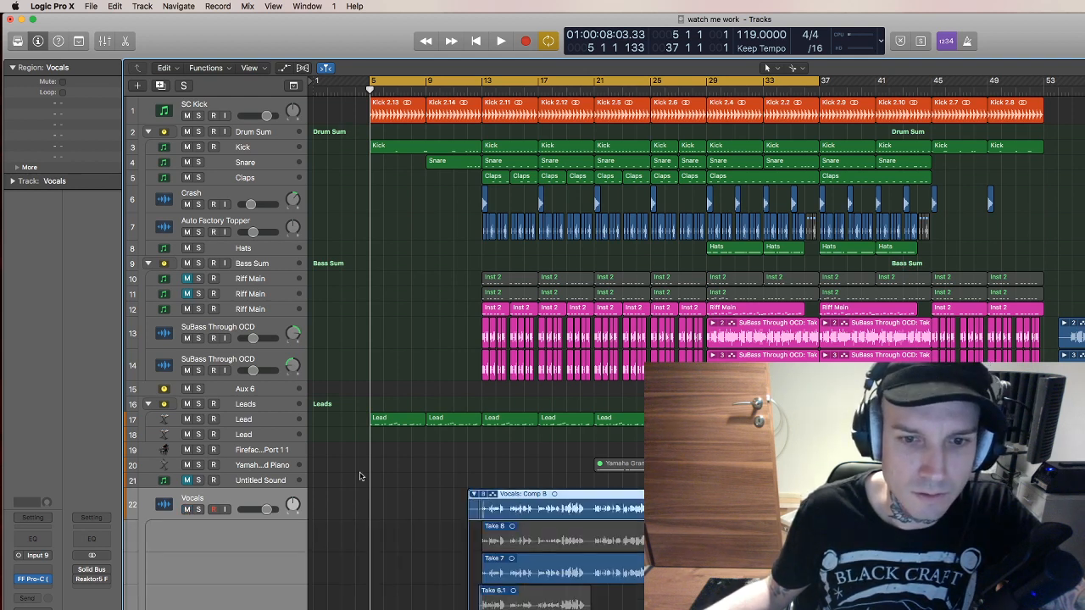
Look through the vocal takes on track 22 and collapse the take folder.
scroll(365, 475, down, 3)
scroll(365, 474, down, 1)
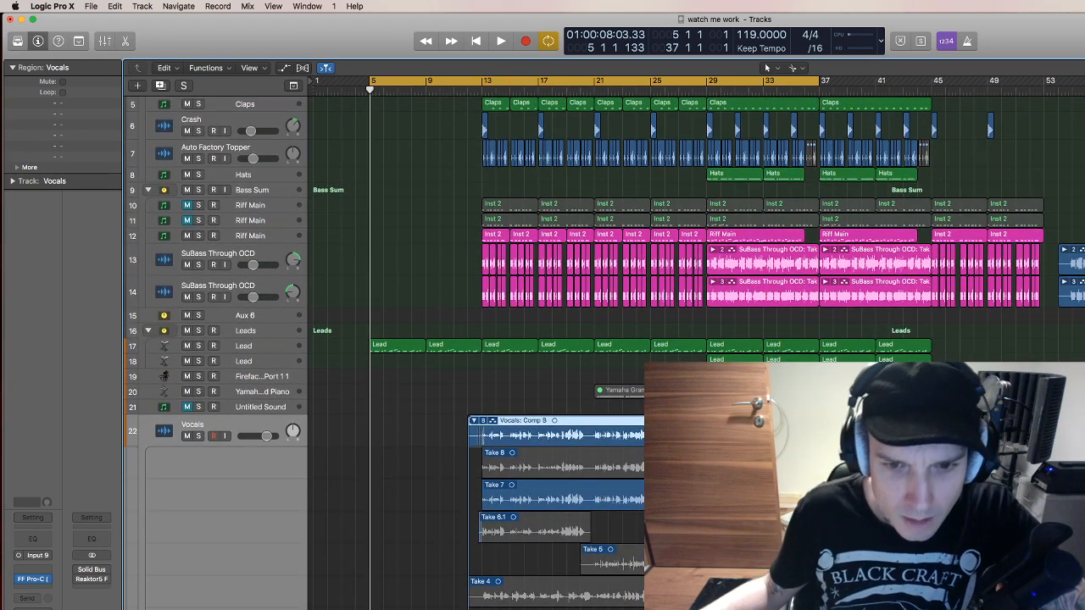
click(1077, 435)
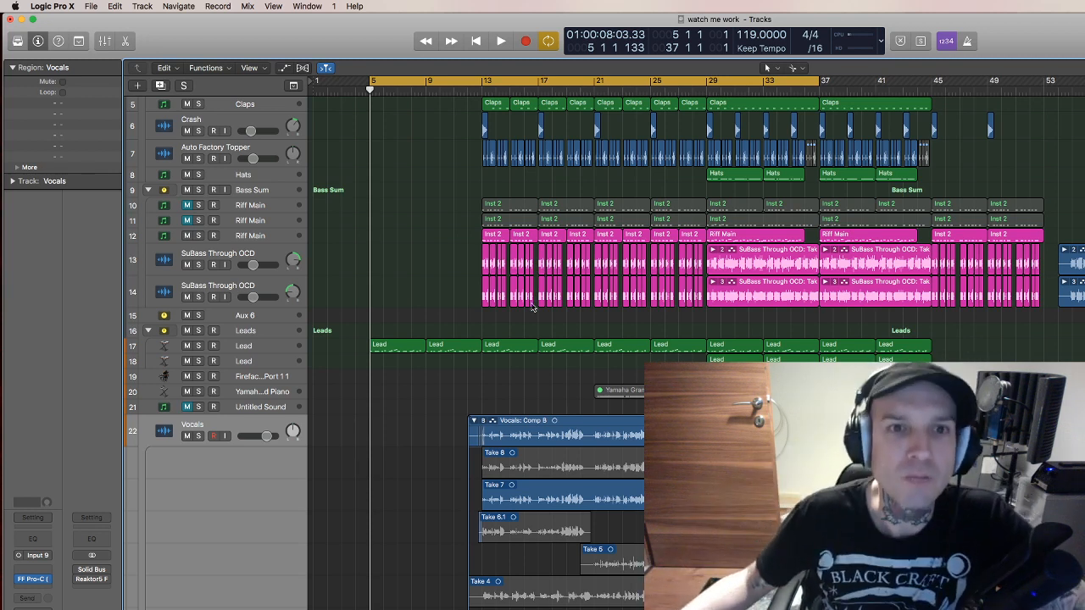
click(475, 421)
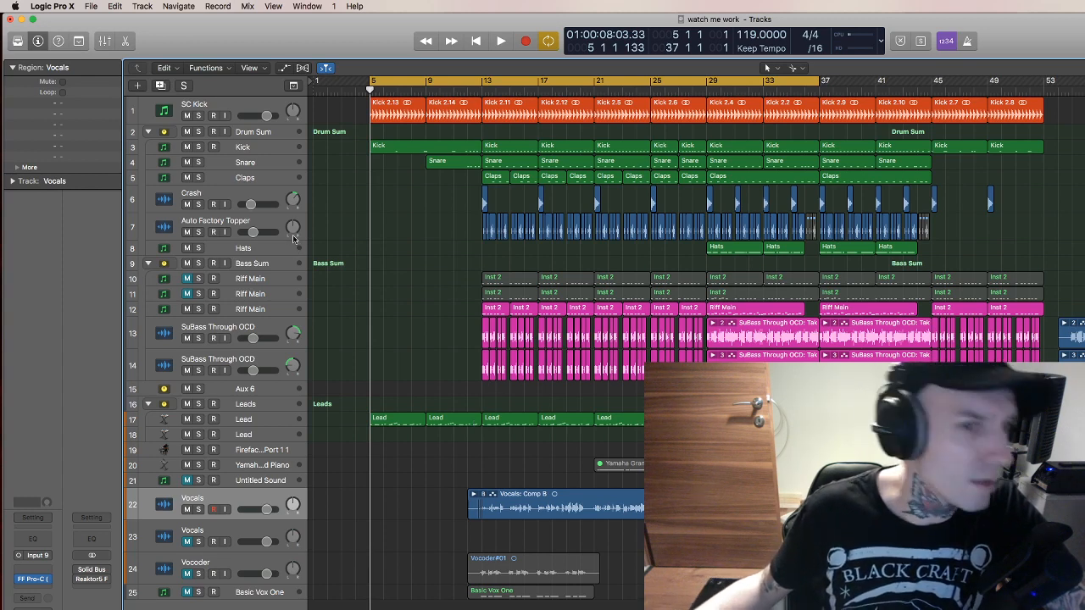
Solo the Drum Sum stack and route the Claps track's output to Bus 1 → Drum Sum.
click(198, 131)
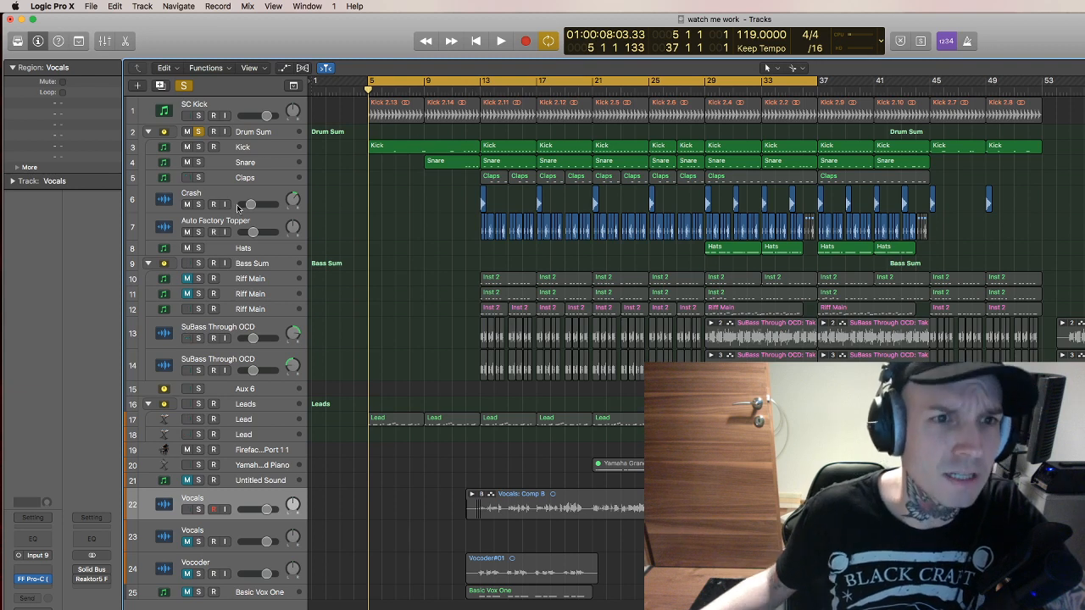
click(227, 180)
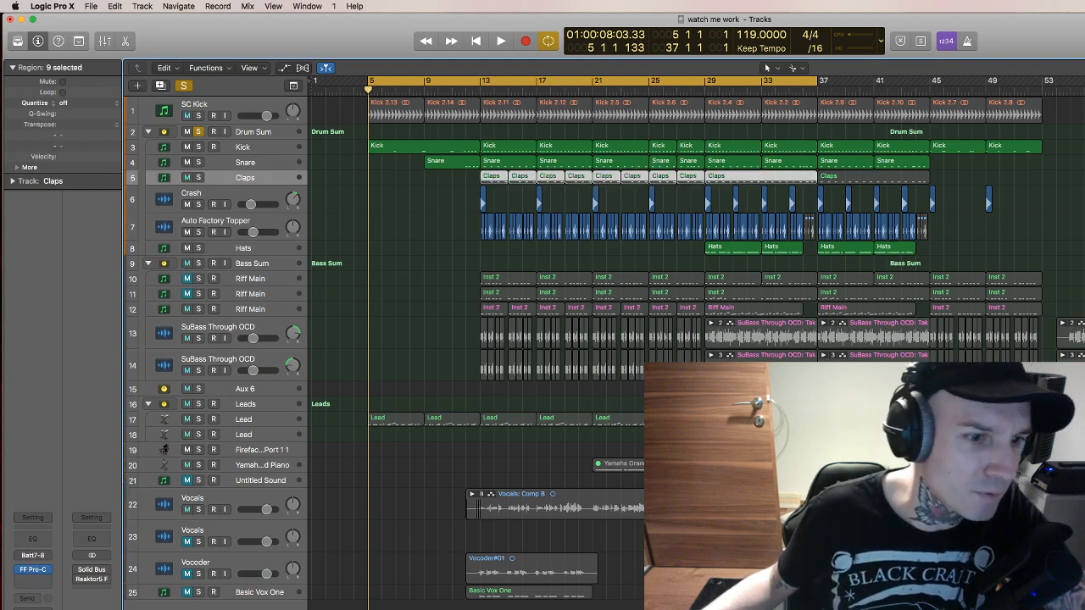
mouse_move(53, 609)
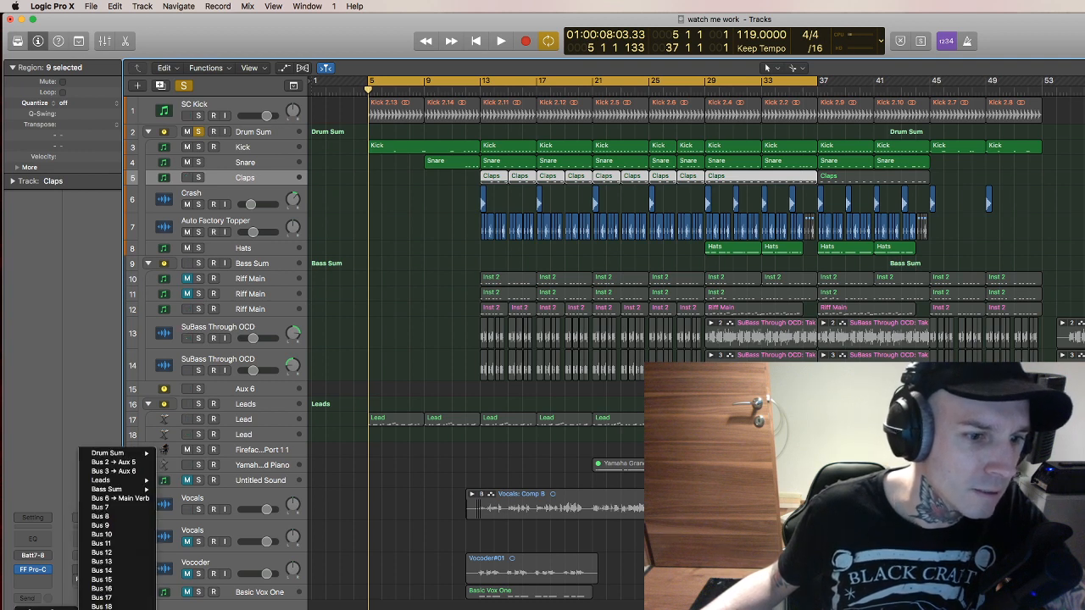
mouse_move(149, 482)
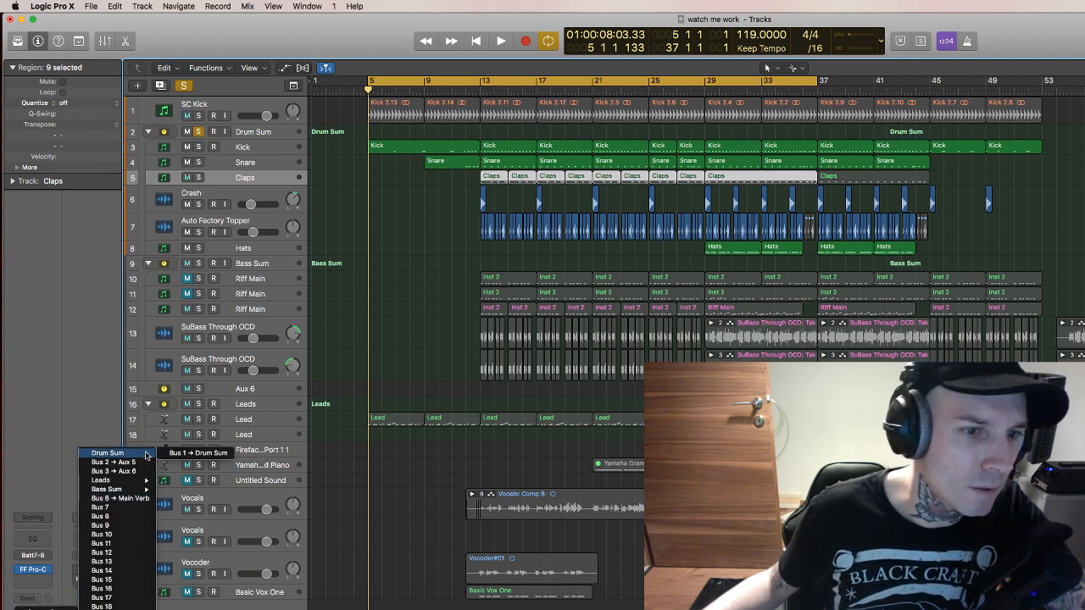
click(194, 455)
Check the channel strips of the Crash, Auto Factory Topper and Hats tracks and unsolo the Drum Sum stack.
click(215, 195)
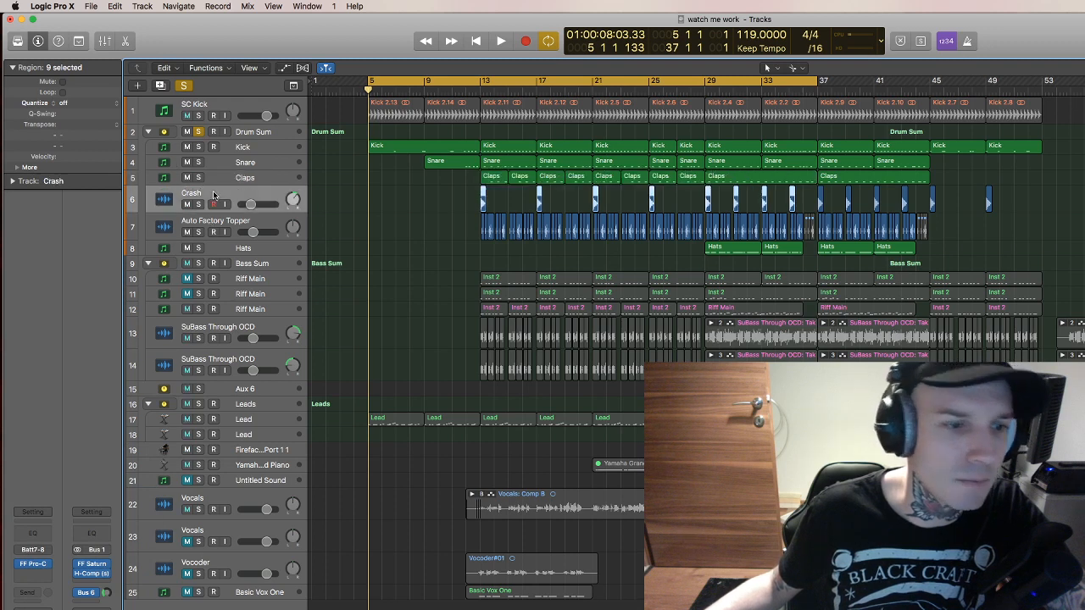
click(220, 222)
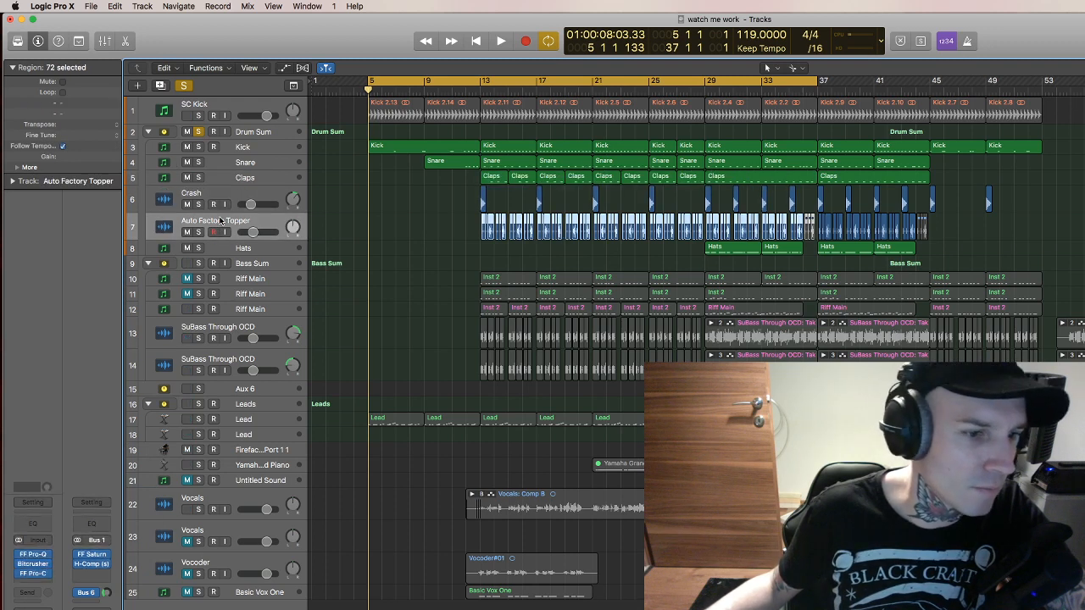
click(226, 247)
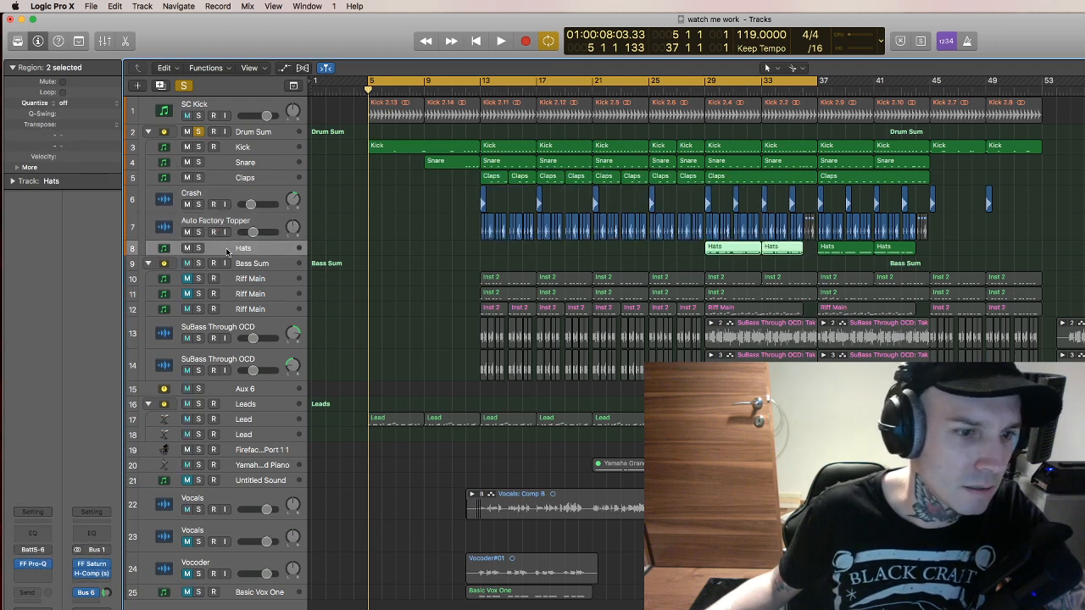
click(200, 132)
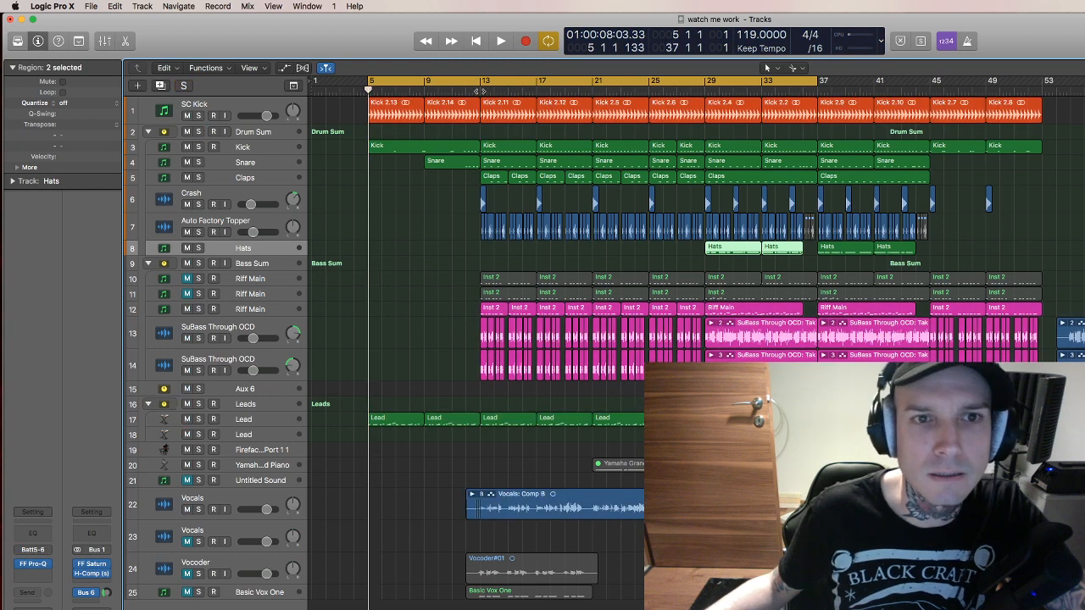
Play the song with the Drum Sum stack soloed, select the Claps track and show the Mixer.
key(space)
click(198, 131)
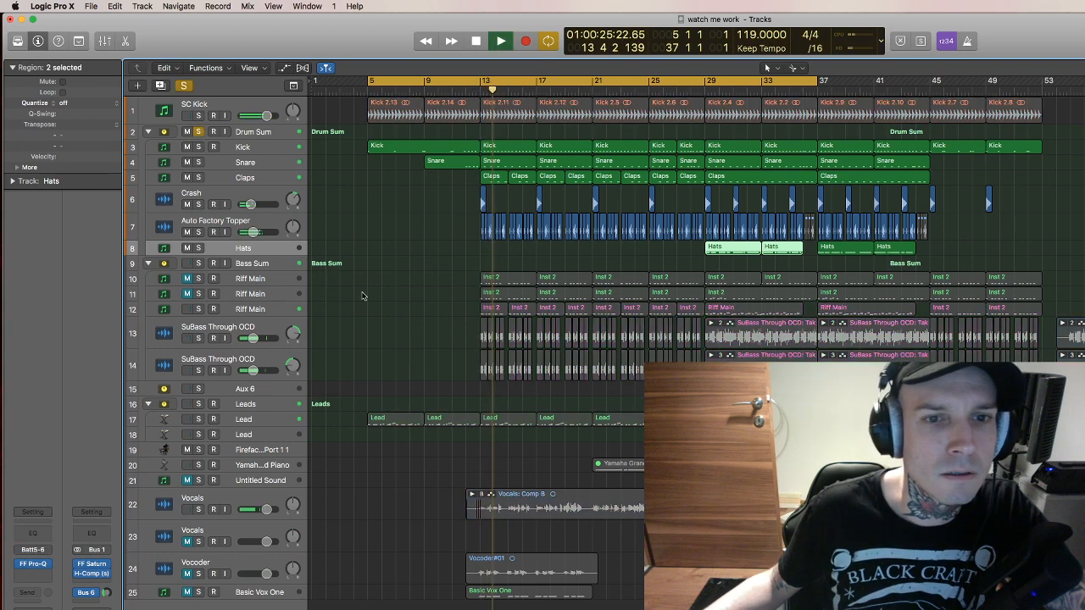
click(237, 177)
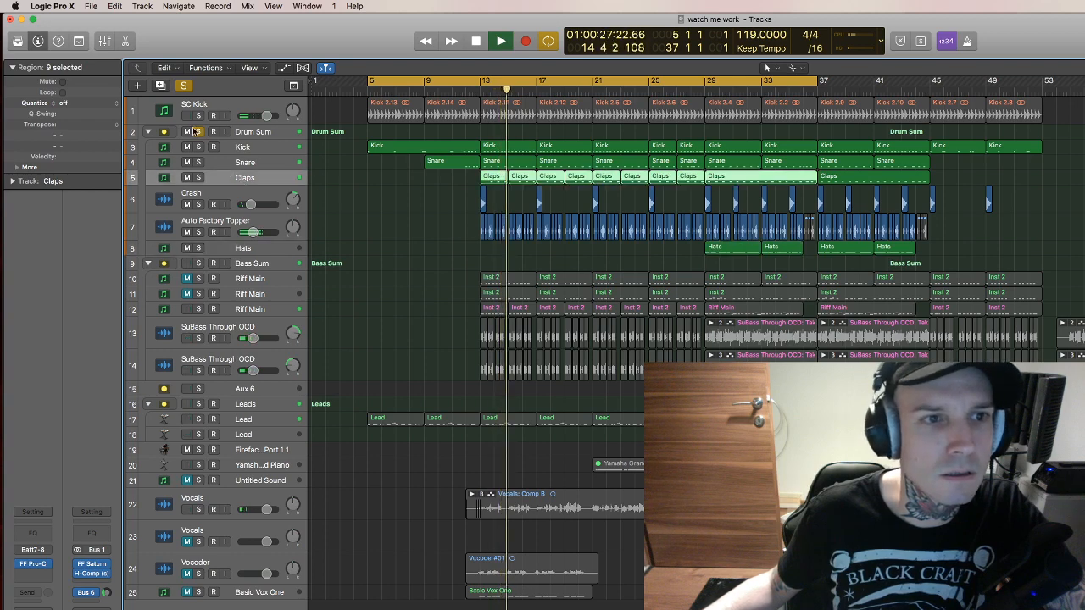
click(104, 41)
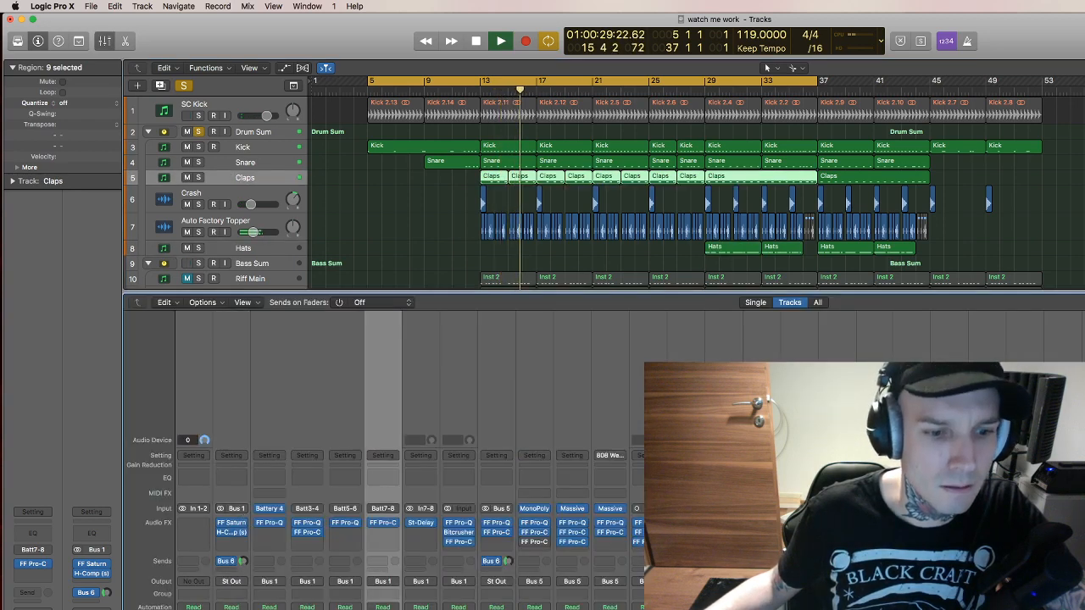
Listen to the Claps track on its own, stop playback, clear all solos and hide the Mixer.
key(s)
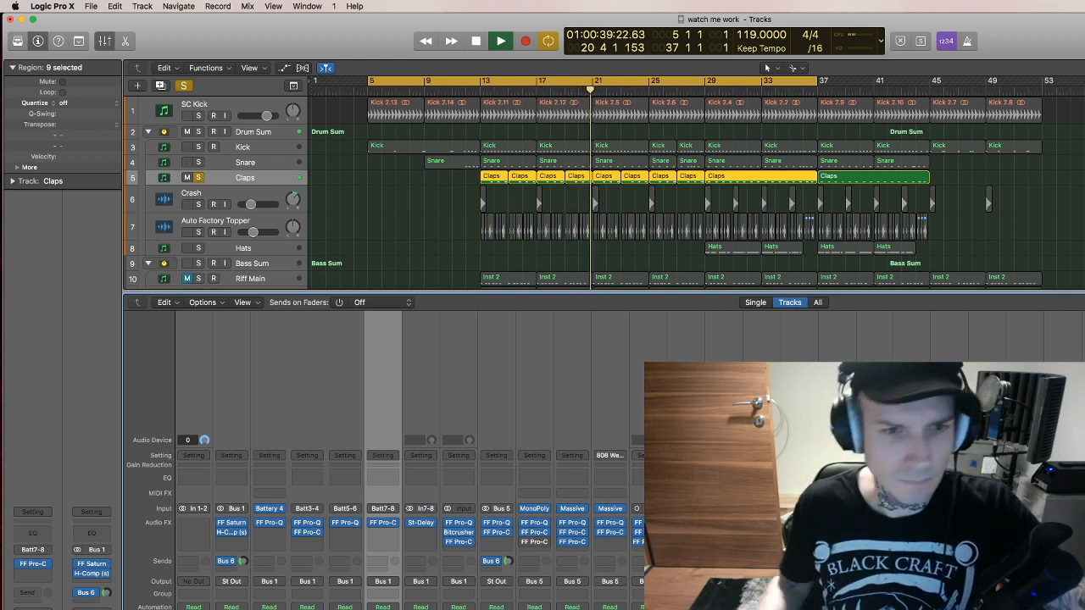
key(space)
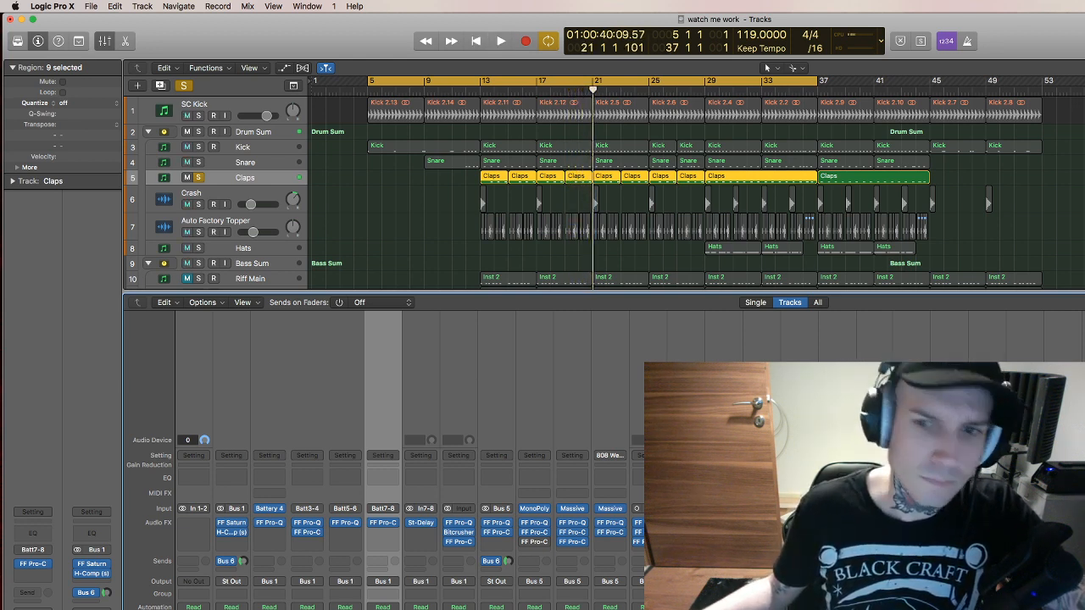
key(ctrl+s)
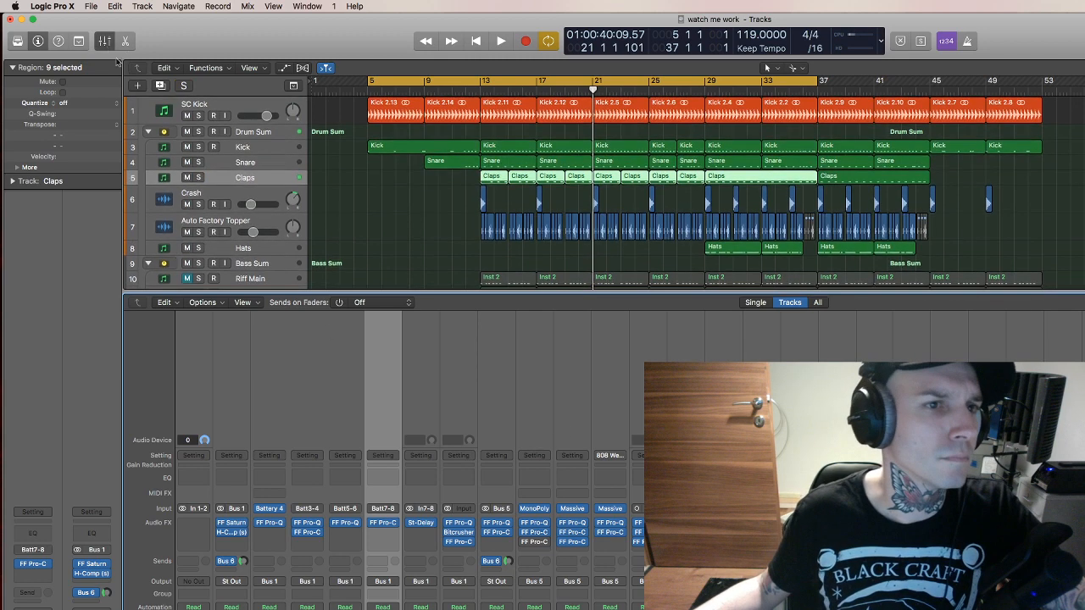
key(x)
Select the Vocals track 22, expand its take folder and switch it to a different take.
click(207, 512)
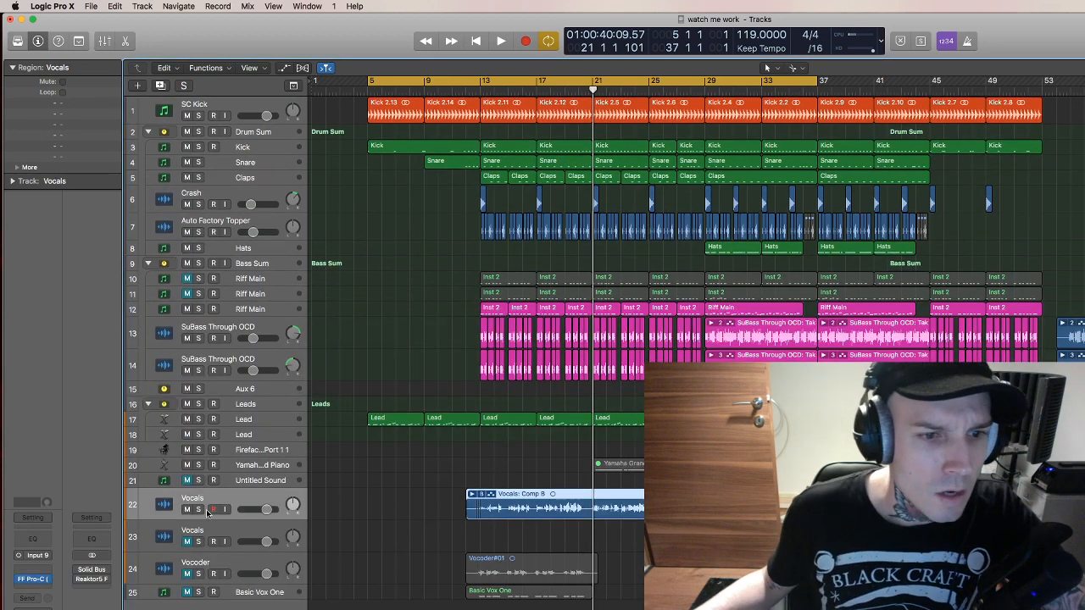
click(472, 495)
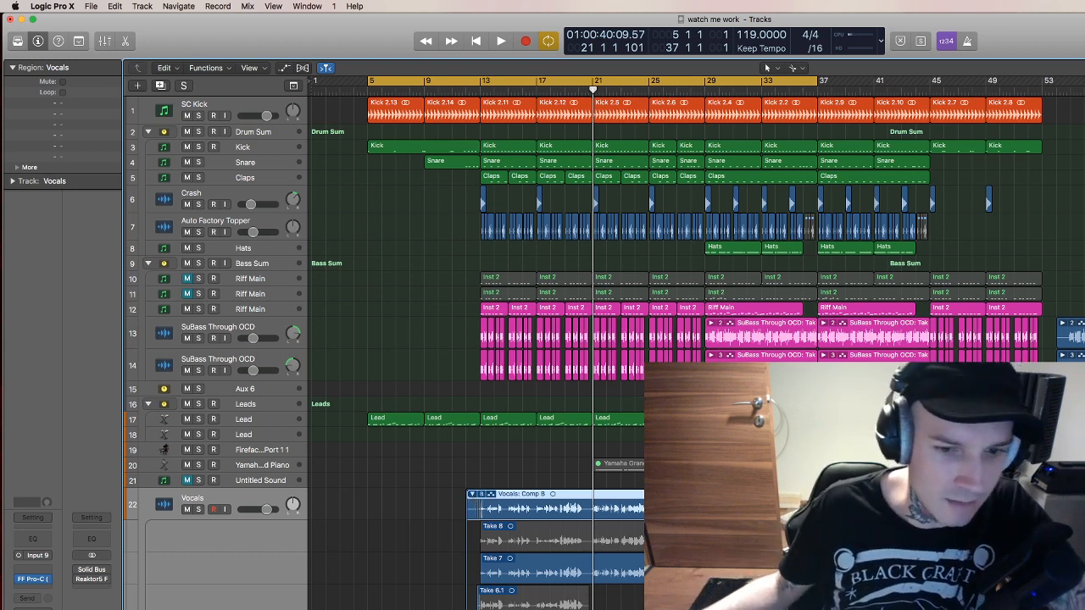
key(super+z)
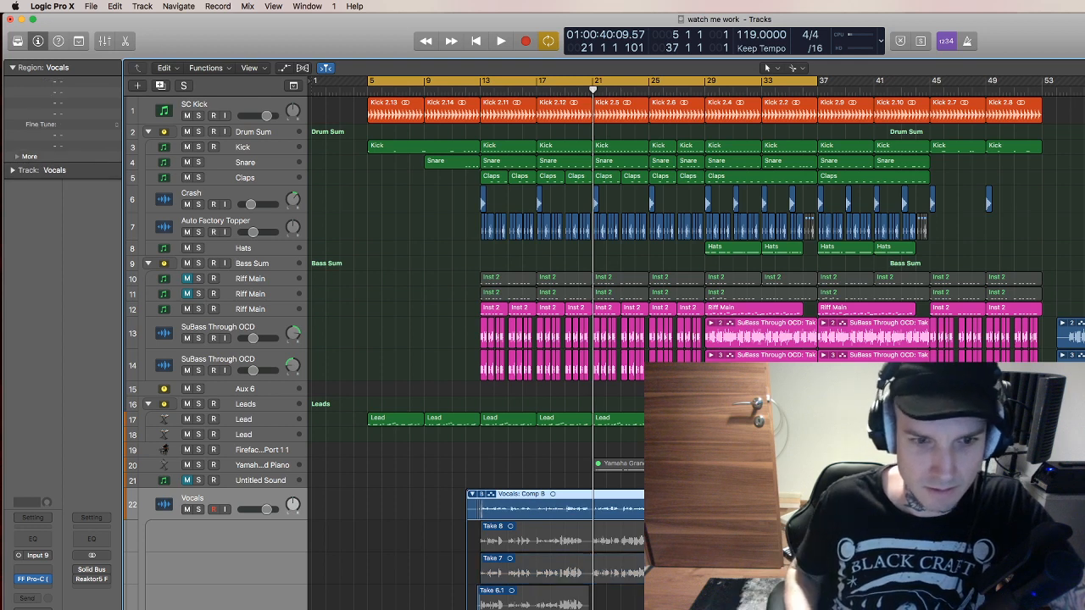
Set the cycle range to bars 13 to 29 and audition the chosen vocal take with the music.
key(space)
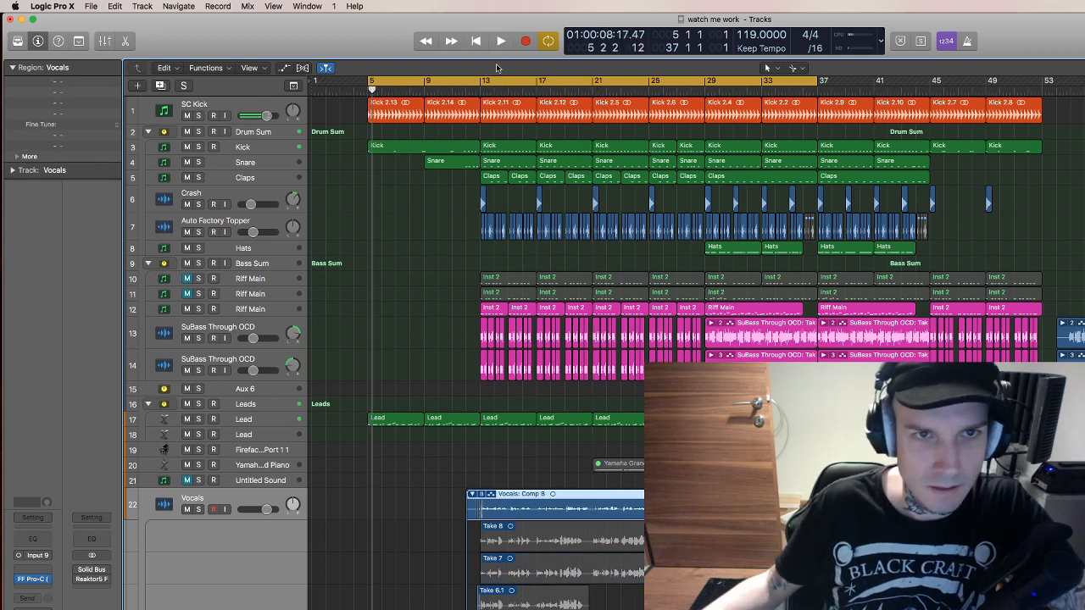
drag(483, 80, 709, 104)
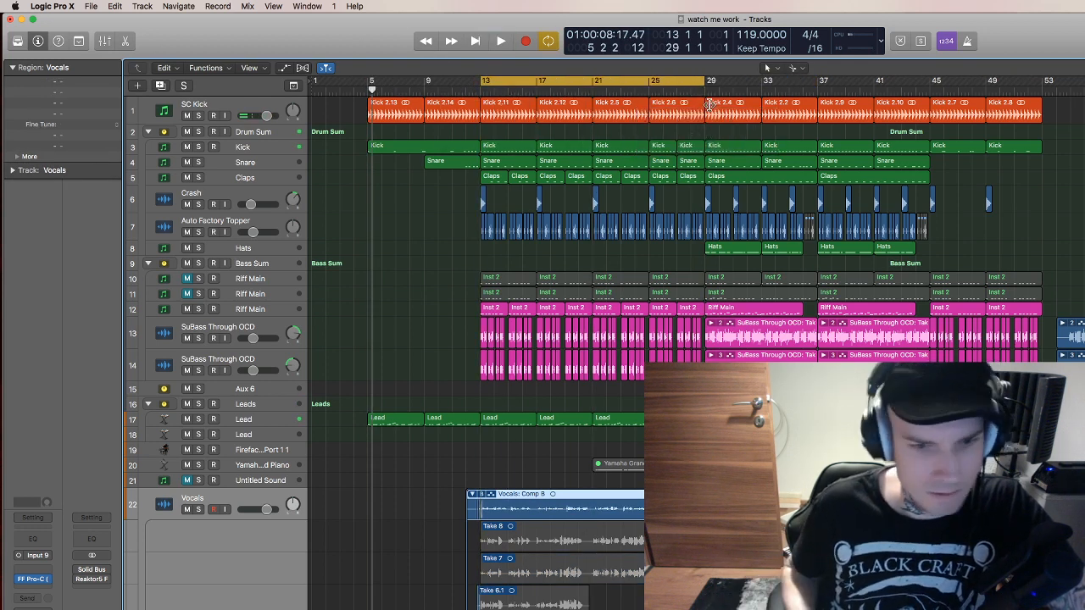
key(space)
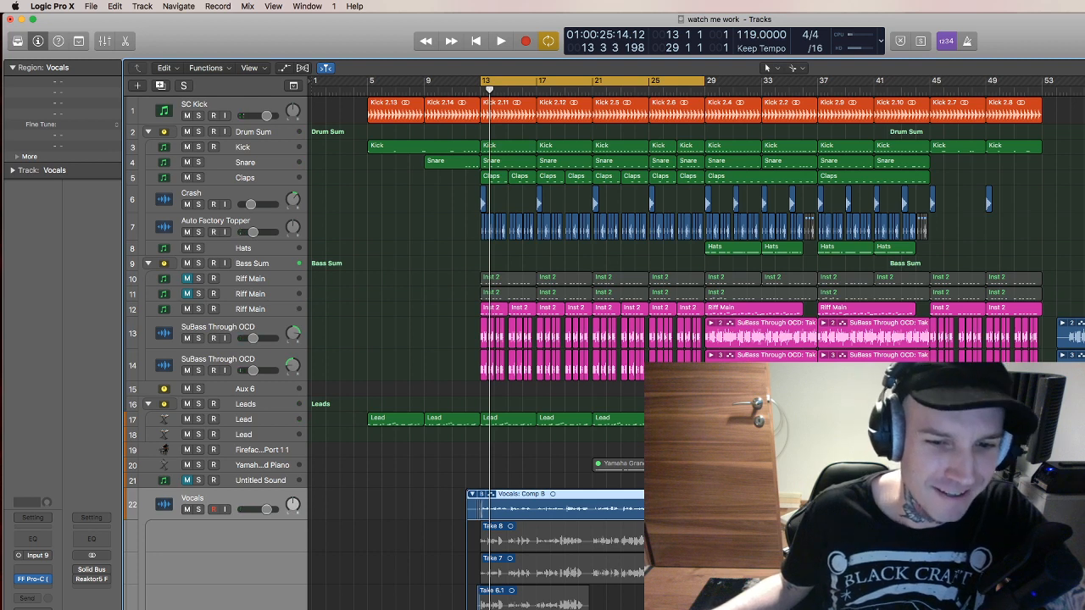
click(468, 513)
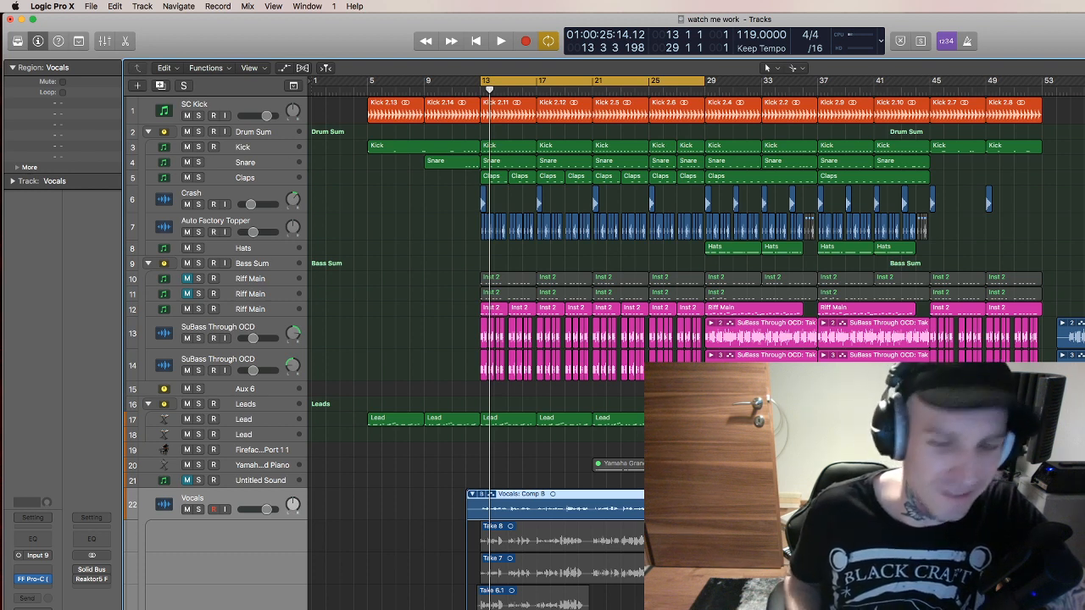
key(space)
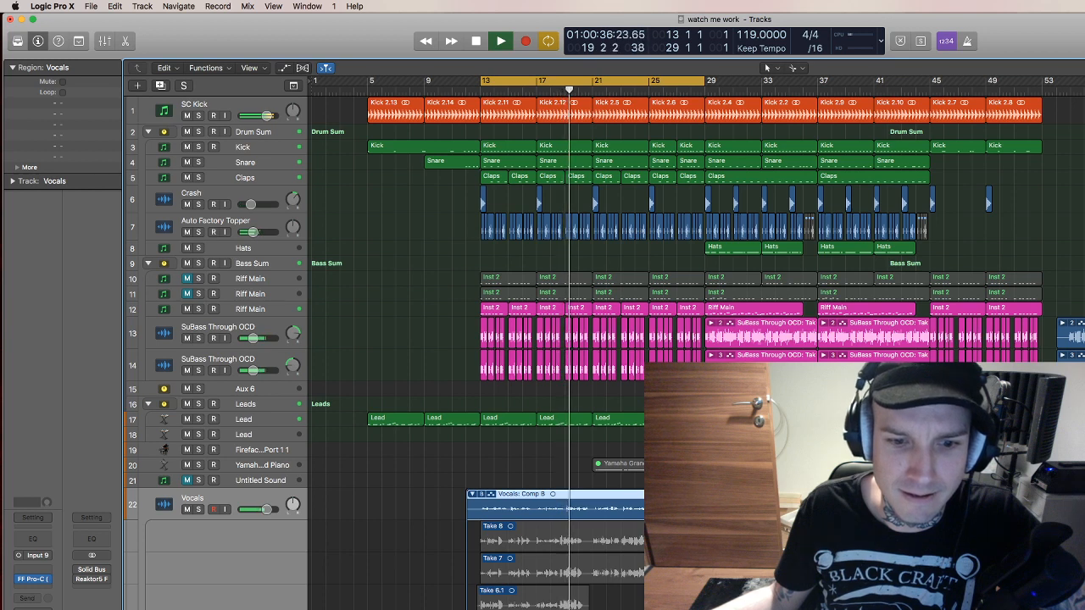
key(space)
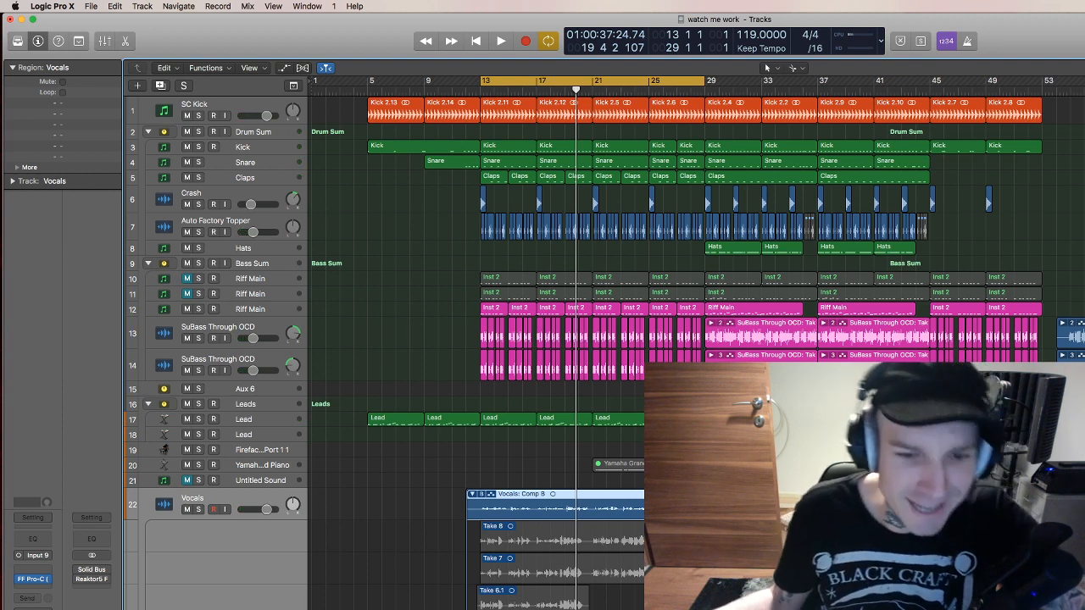
Switch the vocal take folder to another take and audition it through the cycle range.
key(super+z)
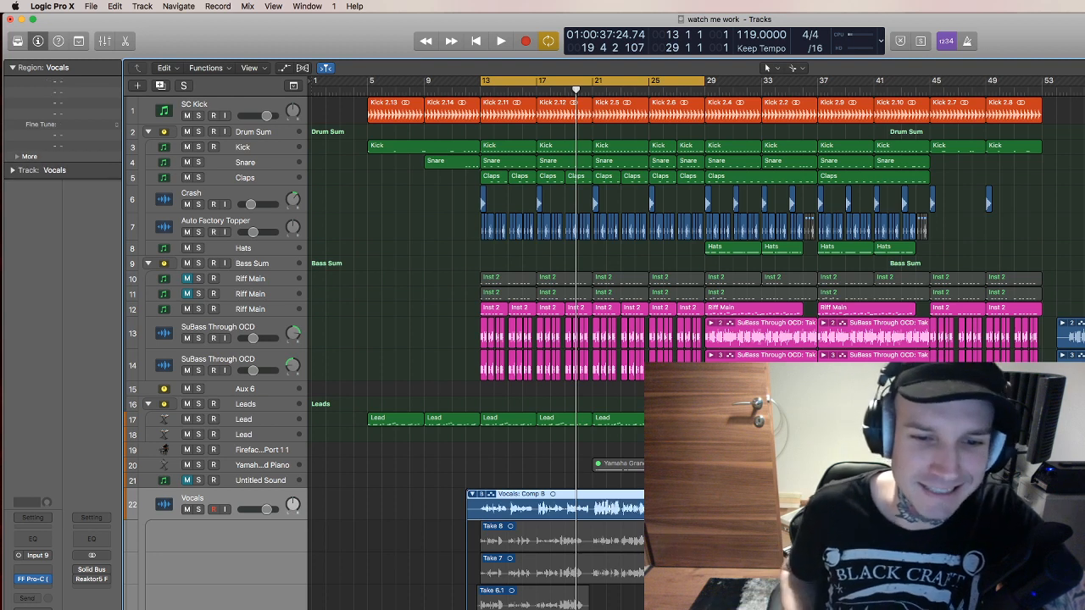
key(space)
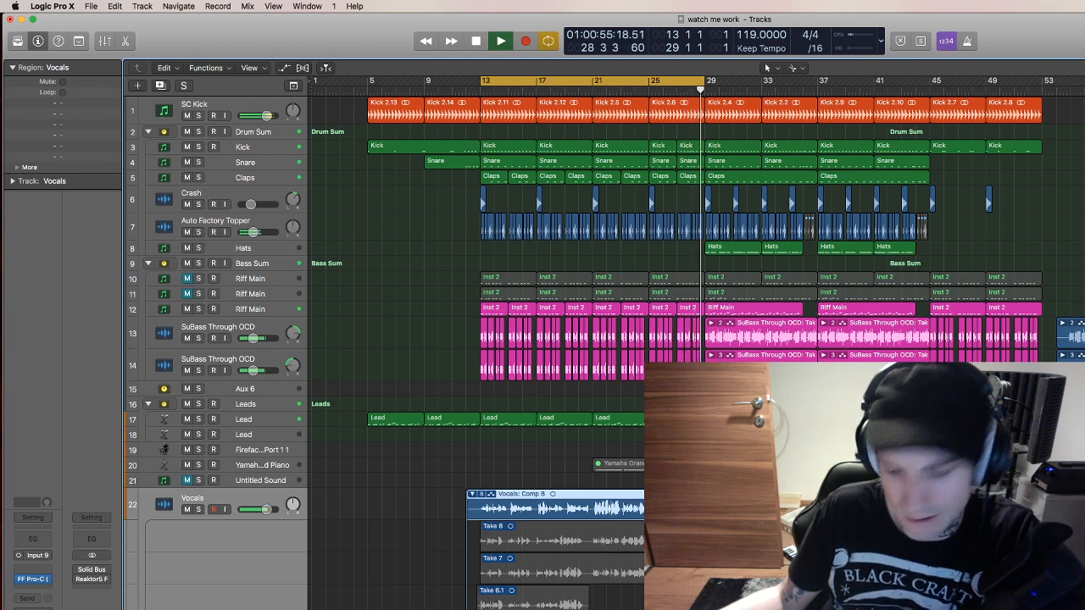
key(space)
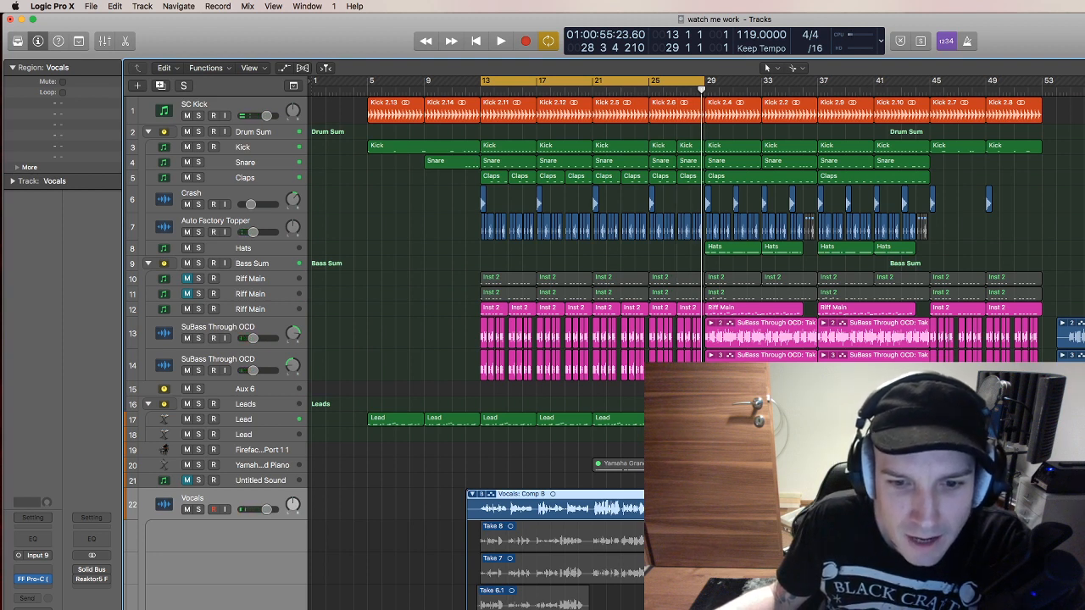
Change the active take in the Vocals folder once more and listen to its opening bars from bar 13.
key(super+z)
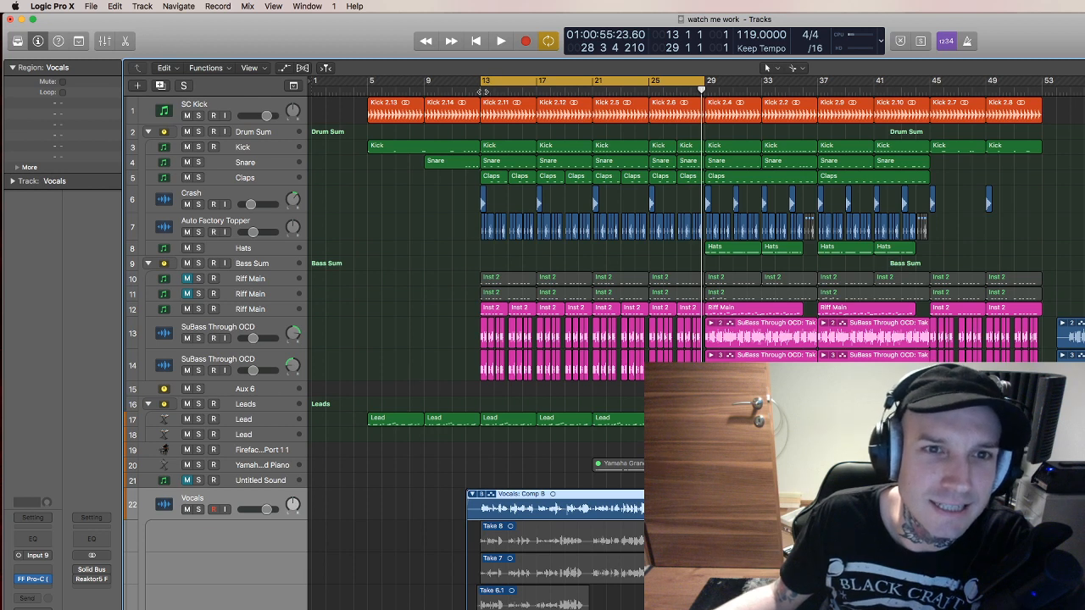
key(space)
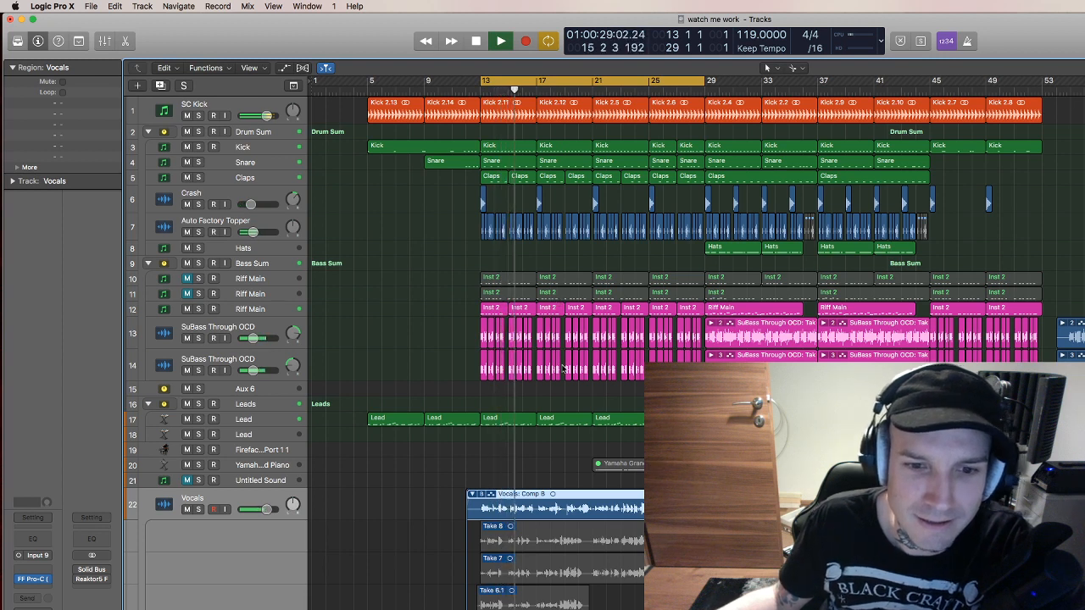
key(space)
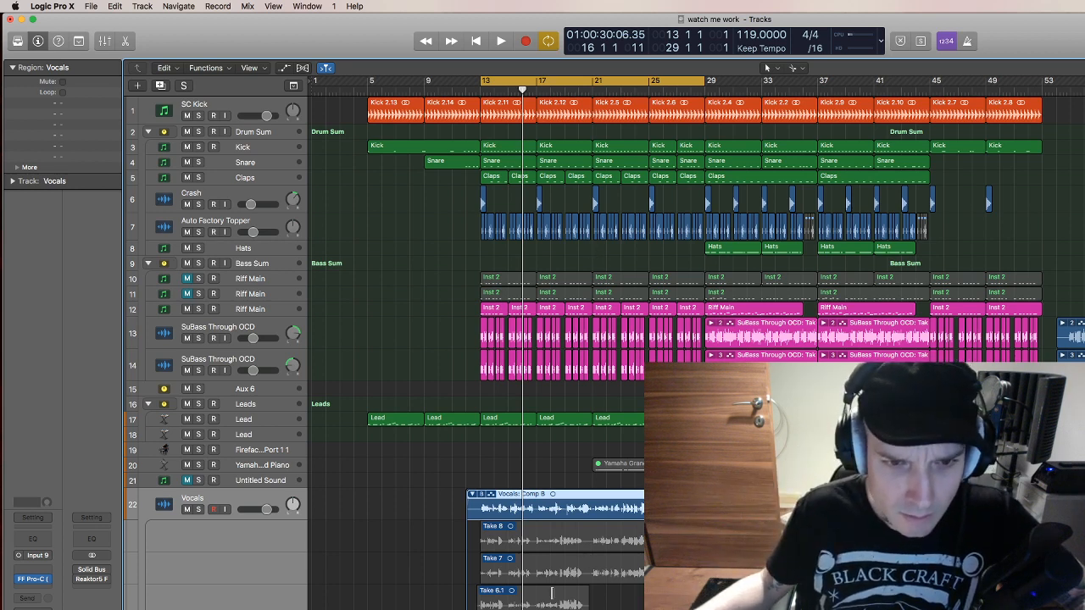
Try Take 6.1 as the source for the Vocals comp and listen to its opening from bar 13.
click(511, 603)
key(space)
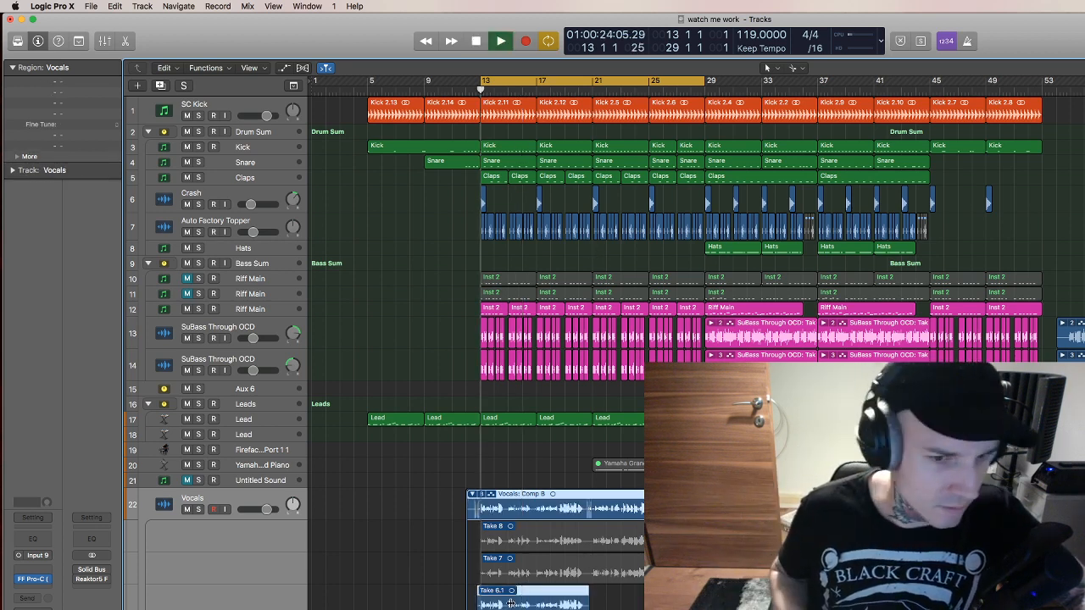
key(space)
click(513, 608)
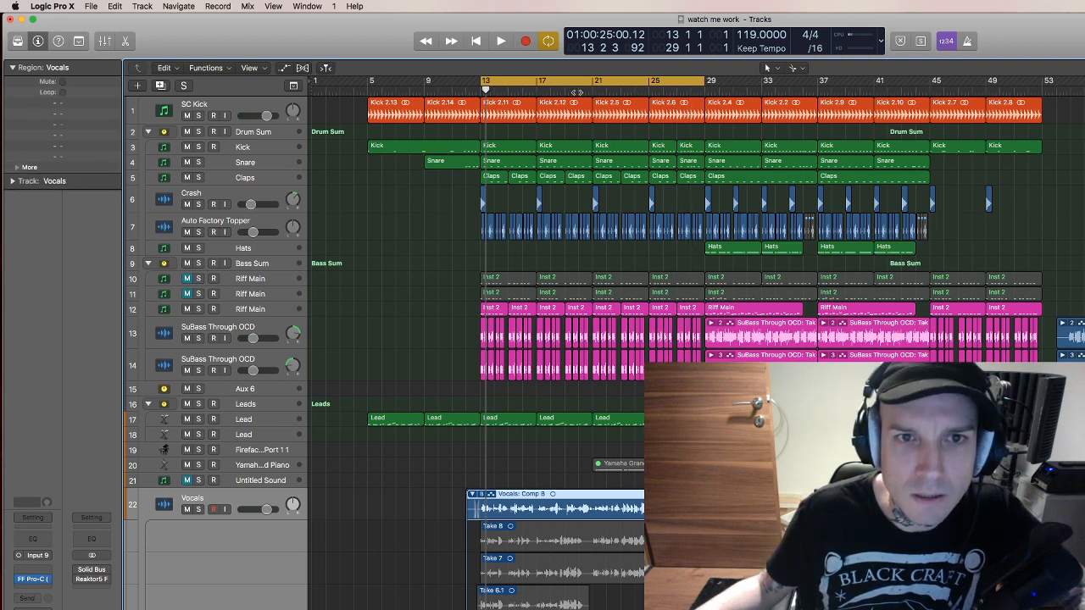
Audition the current vocal comp with the music from the start of the cycle range at bar 13.
double_click(576, 92)
click(677, 90)
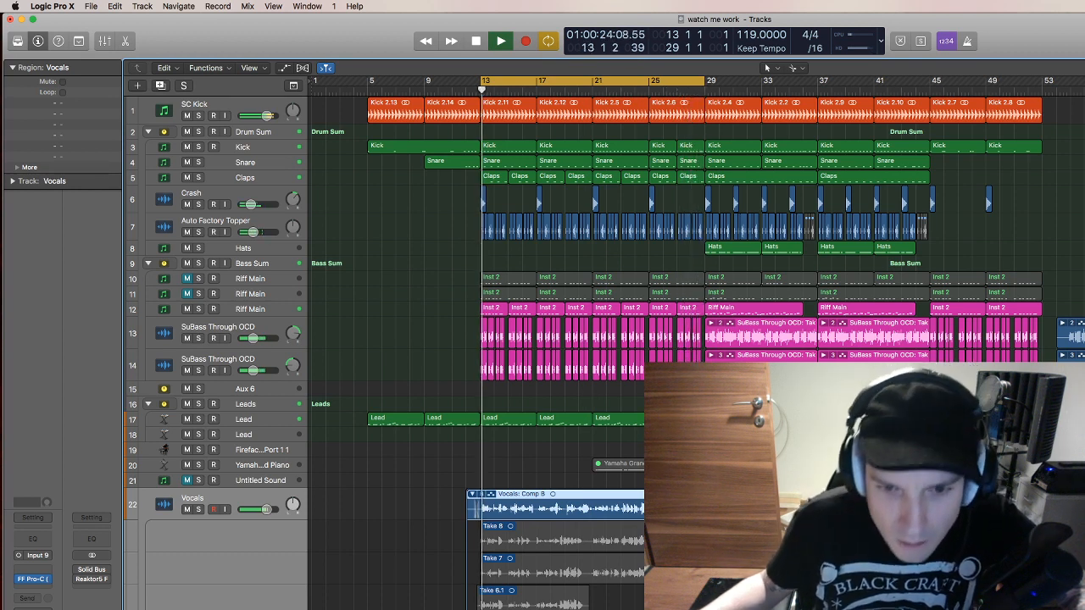
click(677, 90)
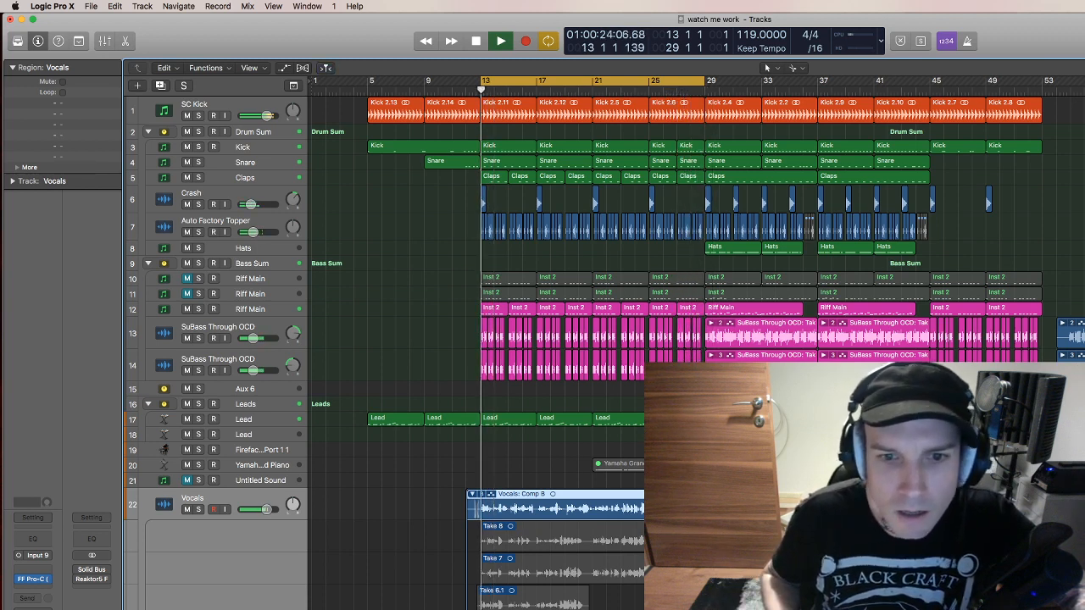
key(space)
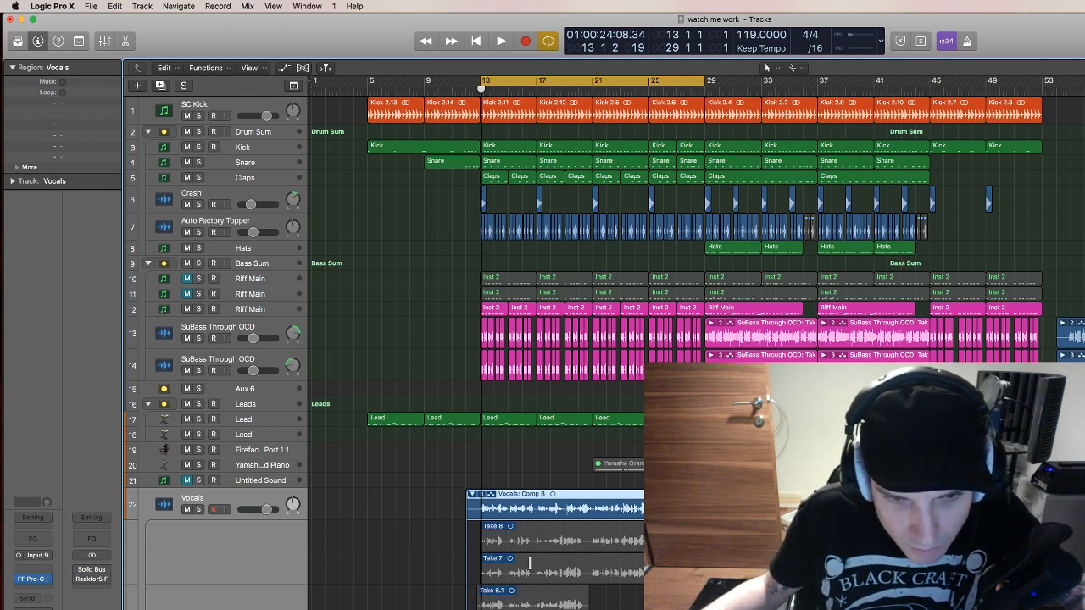
Build the Vocals comp from Take 7 with Take 6.1 over the opening phrase, and audition it from bar 13.
click(530, 563)
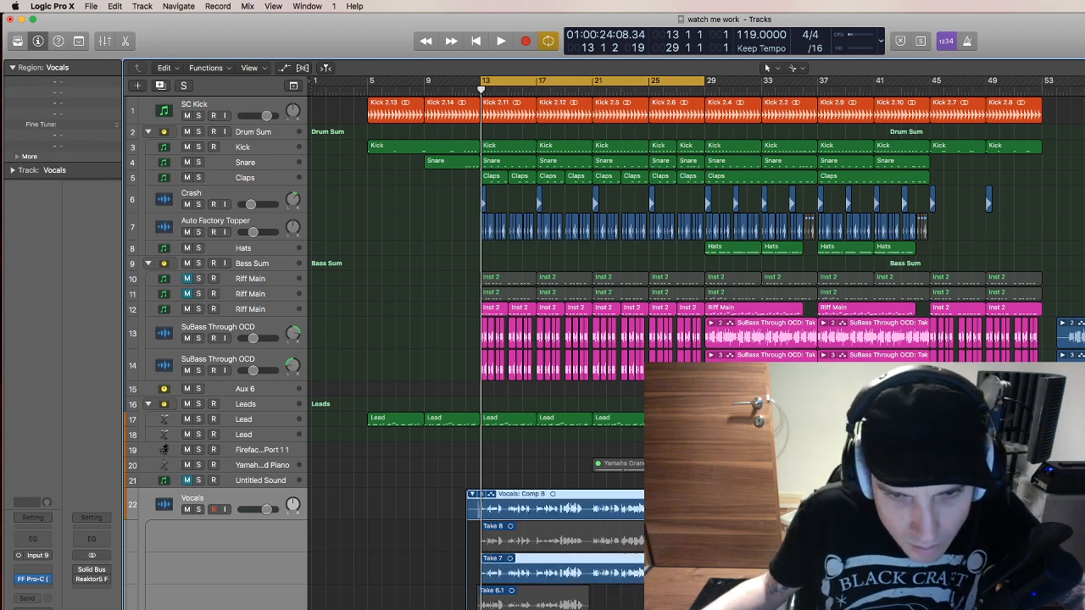
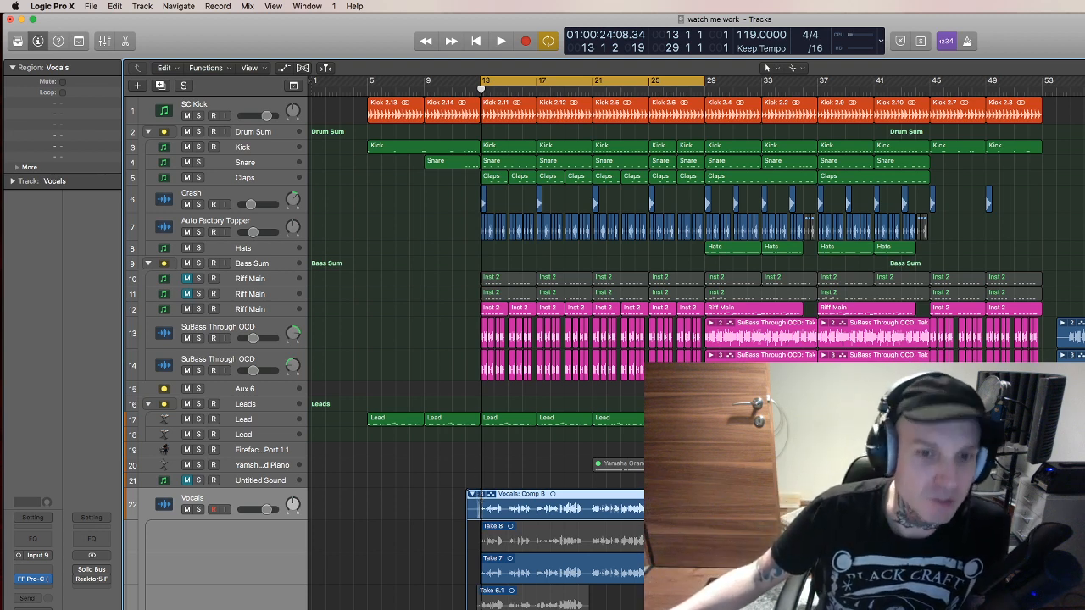
click(556, 601)
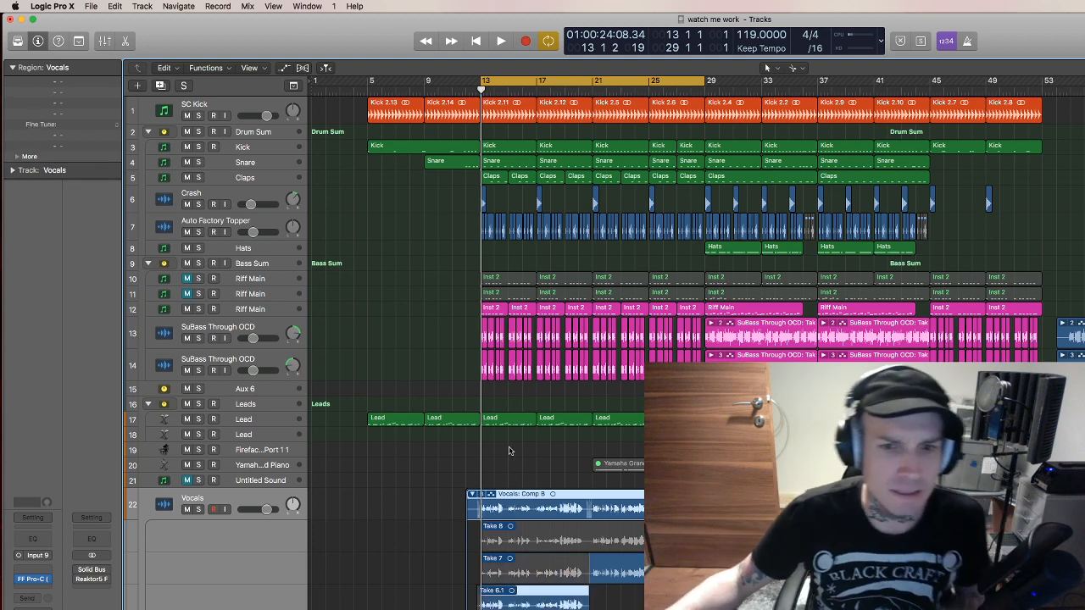
key(space)
key(space)
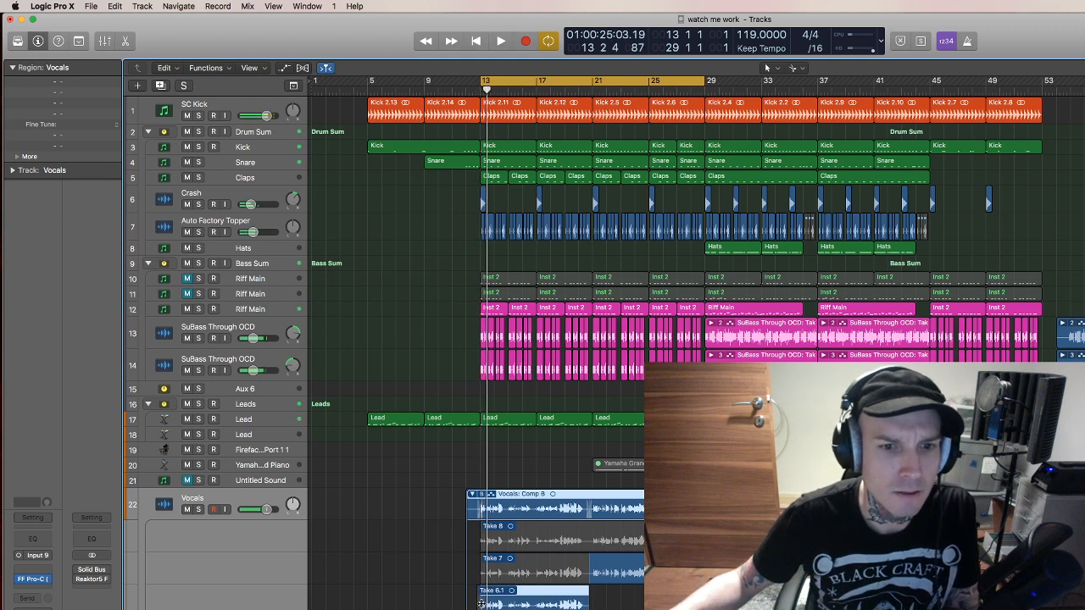
click(482, 604)
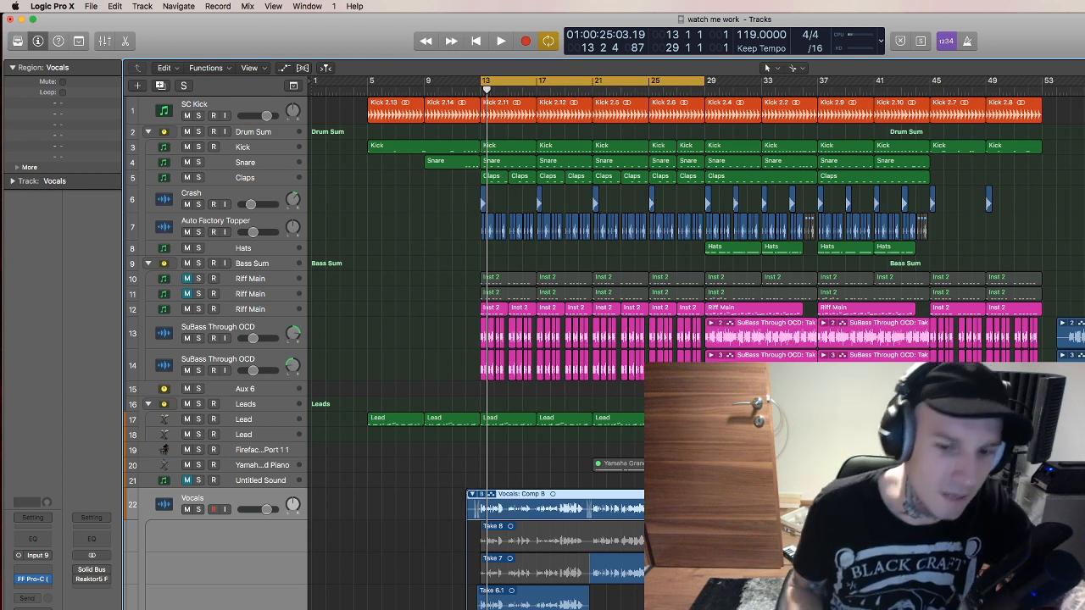
key(space)
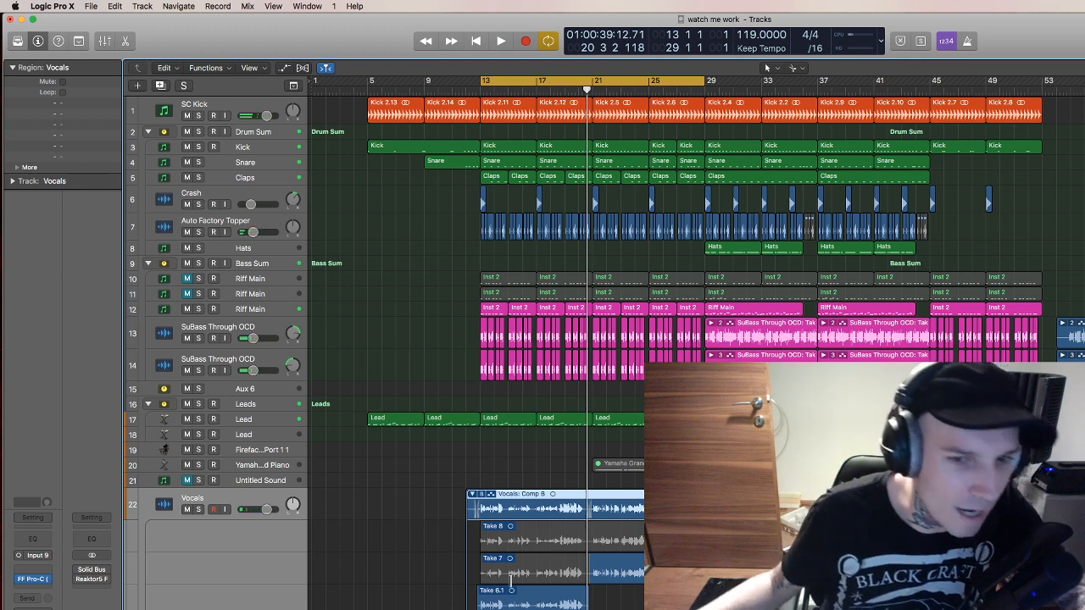
Use Take 7 in place of Take 6.1 for the opening phrase of the Vocals comp and audition the cycle range.
click(507, 573)
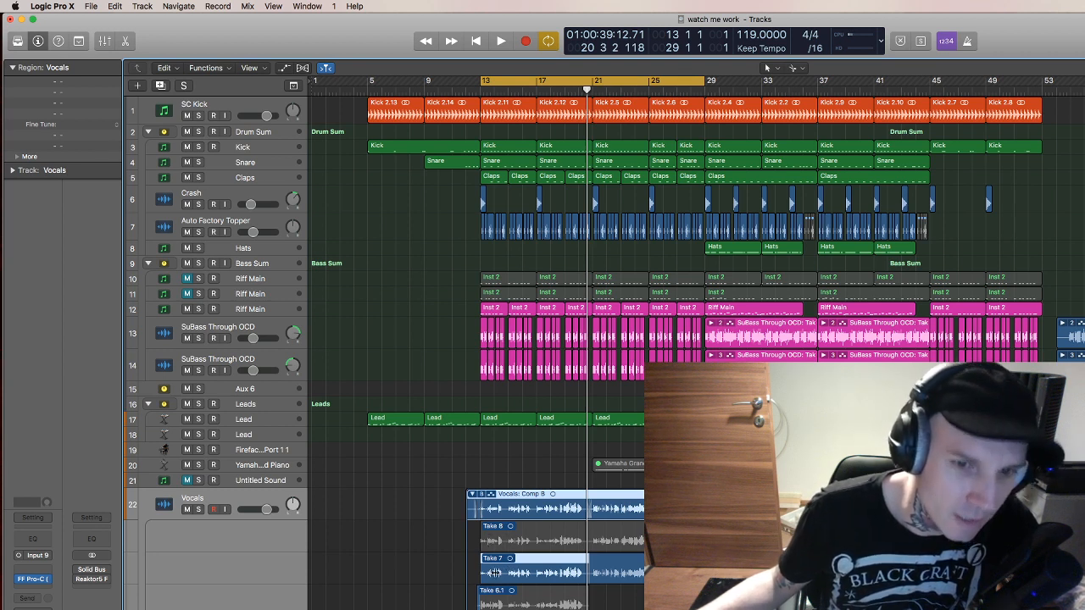
drag(479, 608, 482, 608)
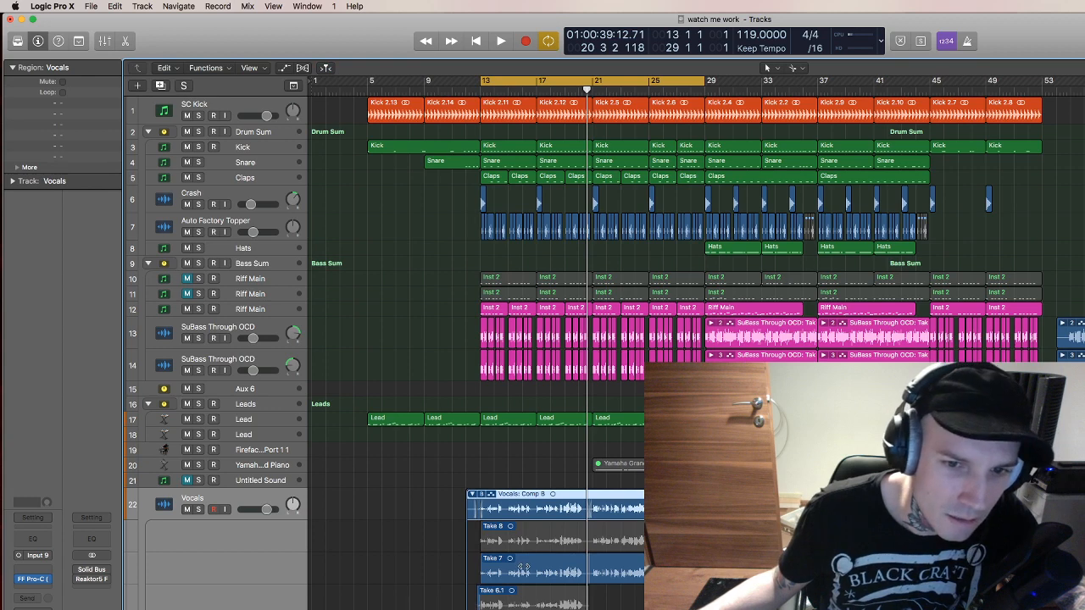
key(space)
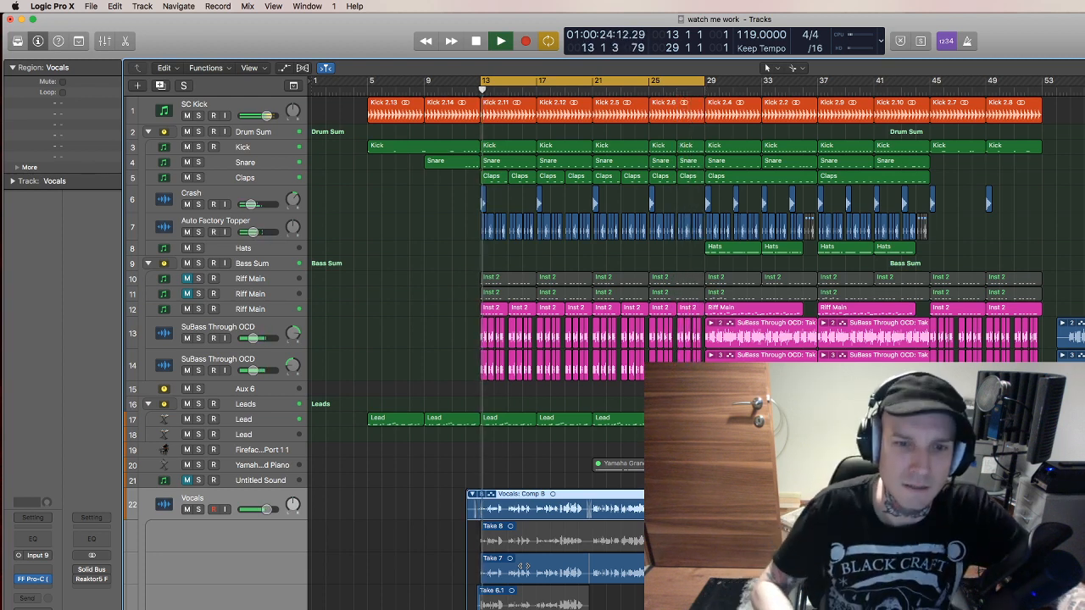
key(space)
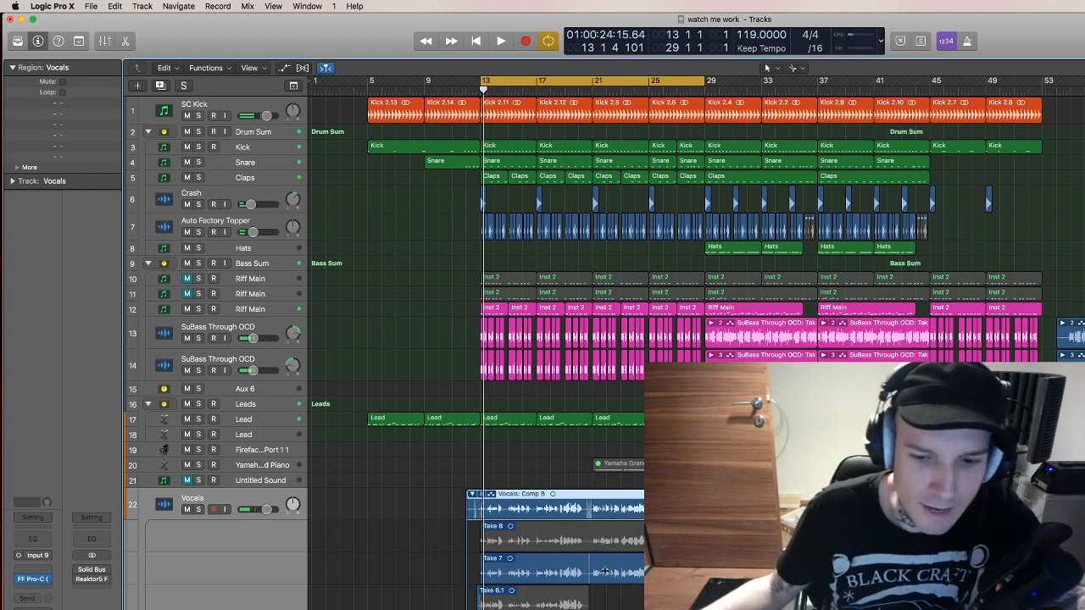
Try Take 8 across both phrases of the Vocals comp and audition it through the cycle range to bar 28.
drag(508, 543, 582, 549)
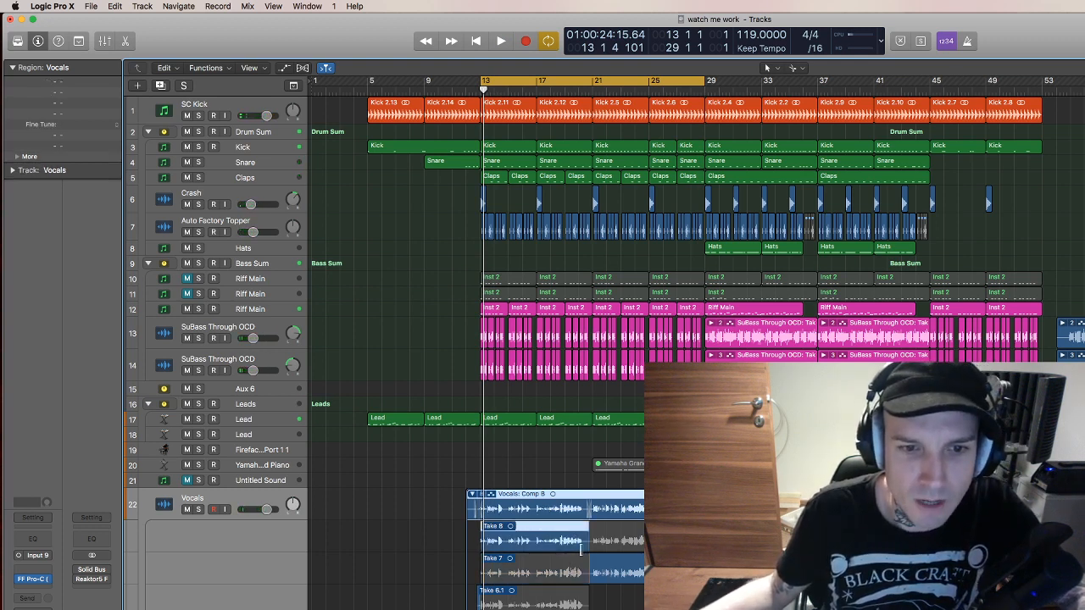
click(614, 542)
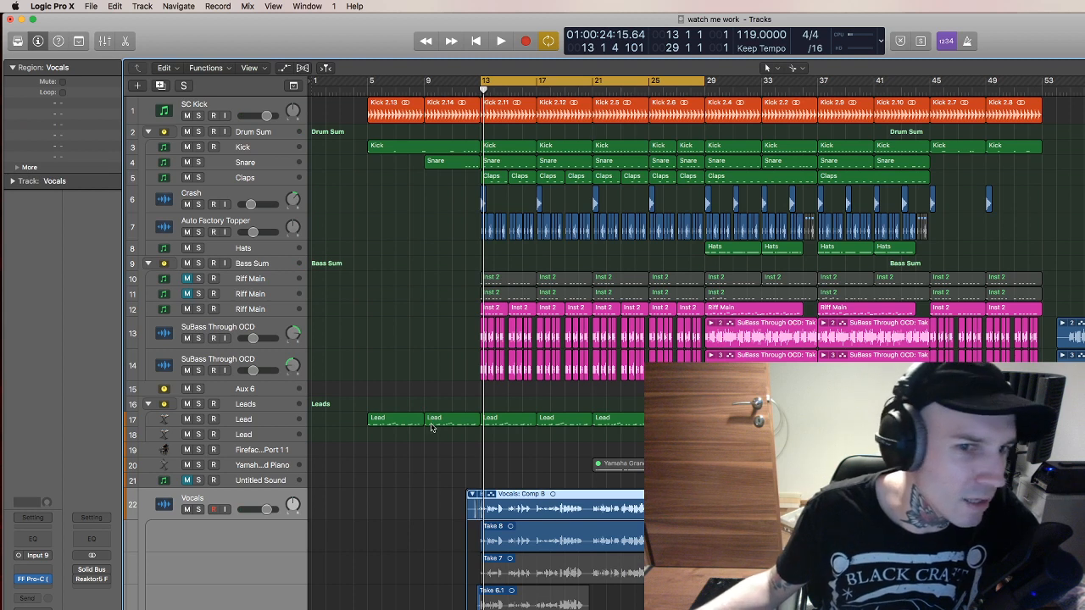
mouse_move(2, 386)
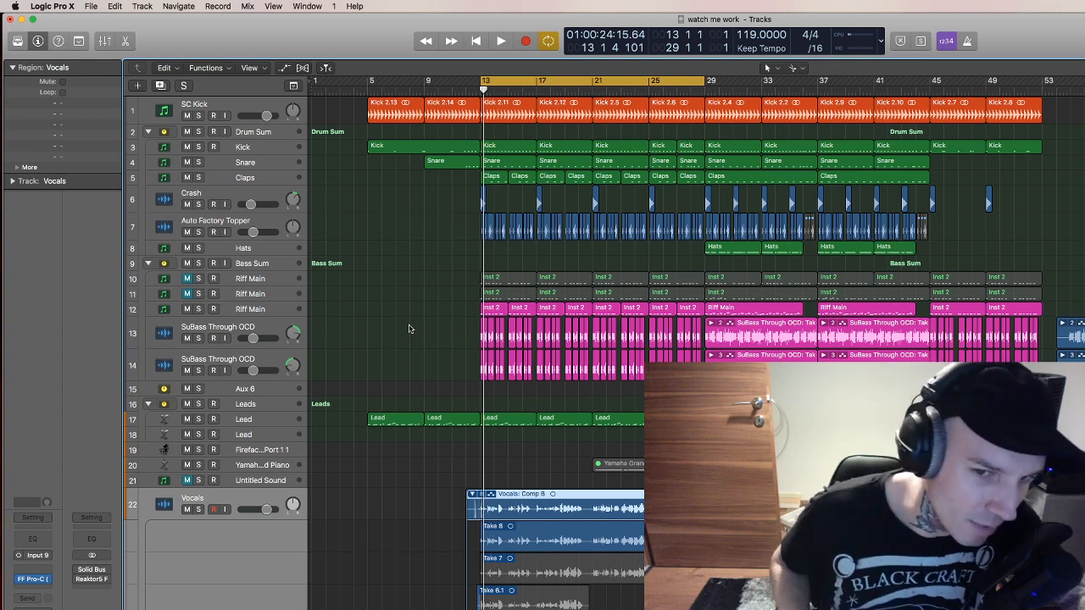
key(space)
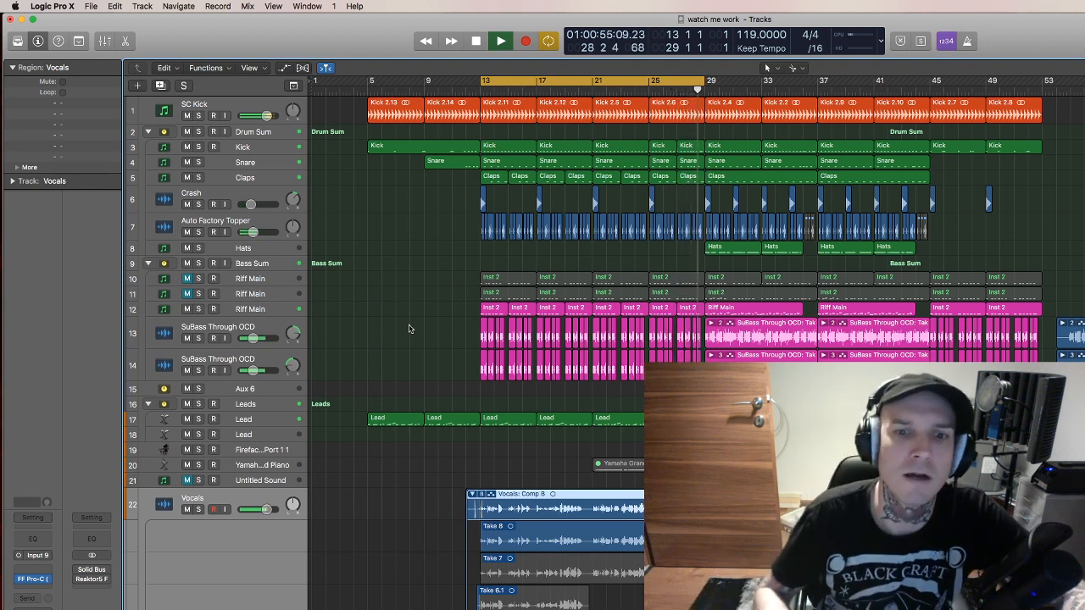
key(space)
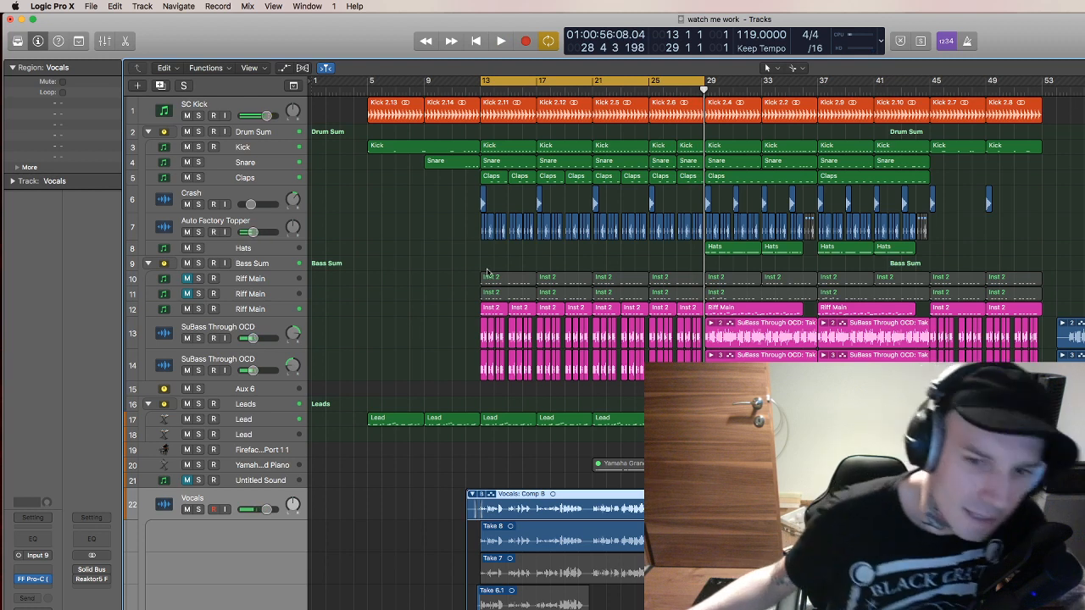
Restore Take 7 in the Vocals comp and audition it past bar 29 with the cycle turned off.
drag(615, 574, 449, 581)
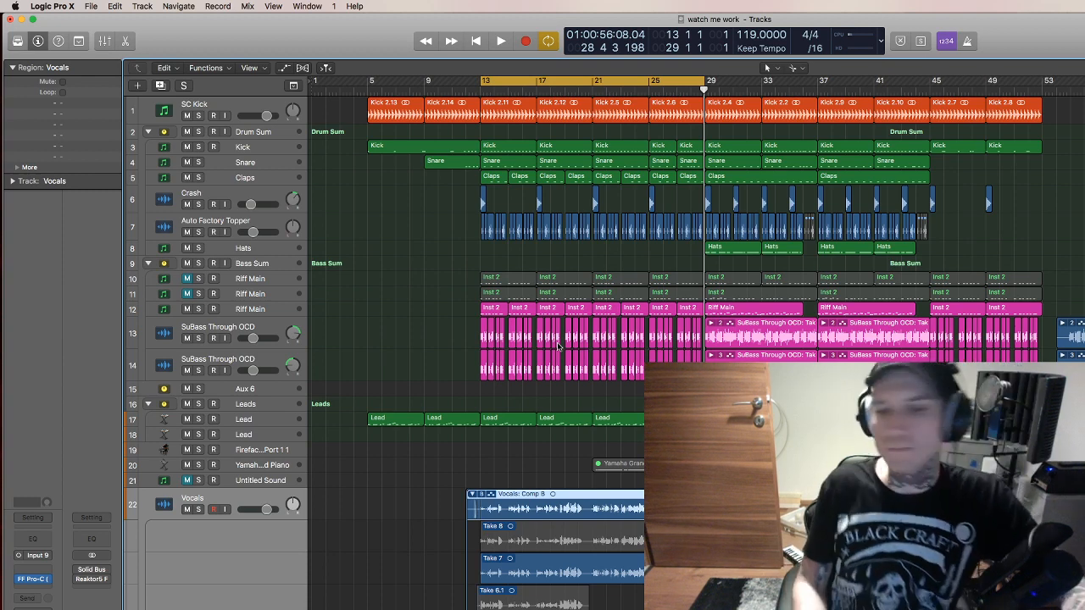
key(space)
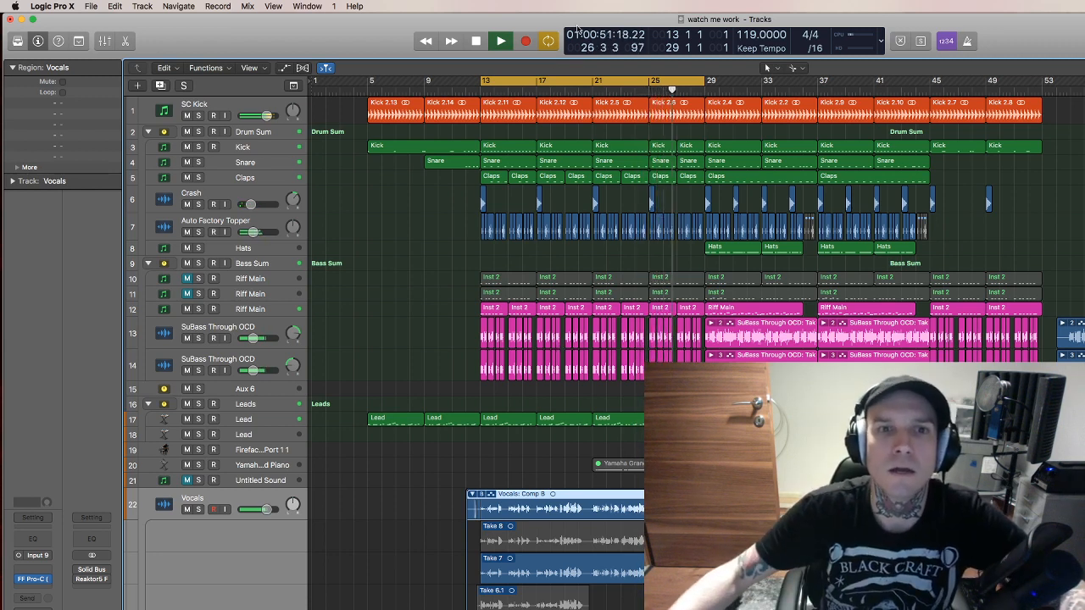
key(c)
key(alt+shift+d)
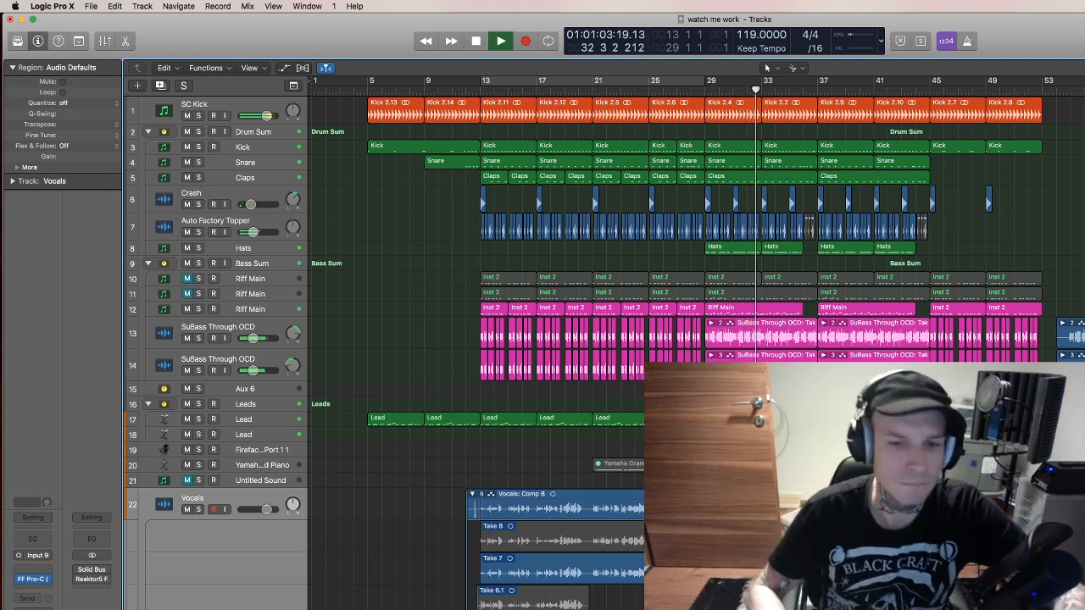
key(space)
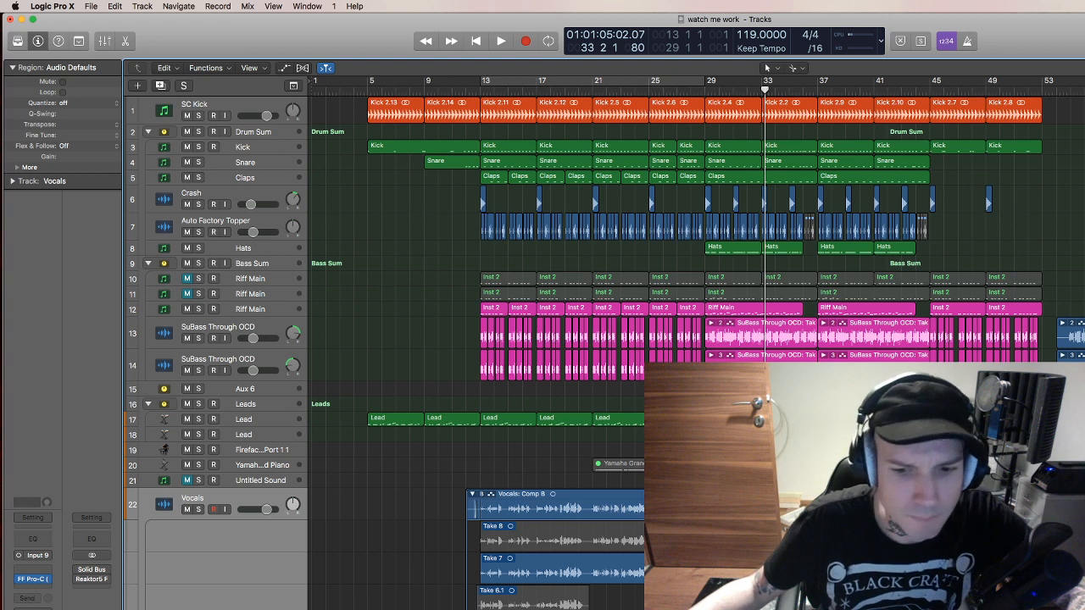
Collapse the Vocals take folder and play the transition from bar 28 to bar 33.
click(472, 495)
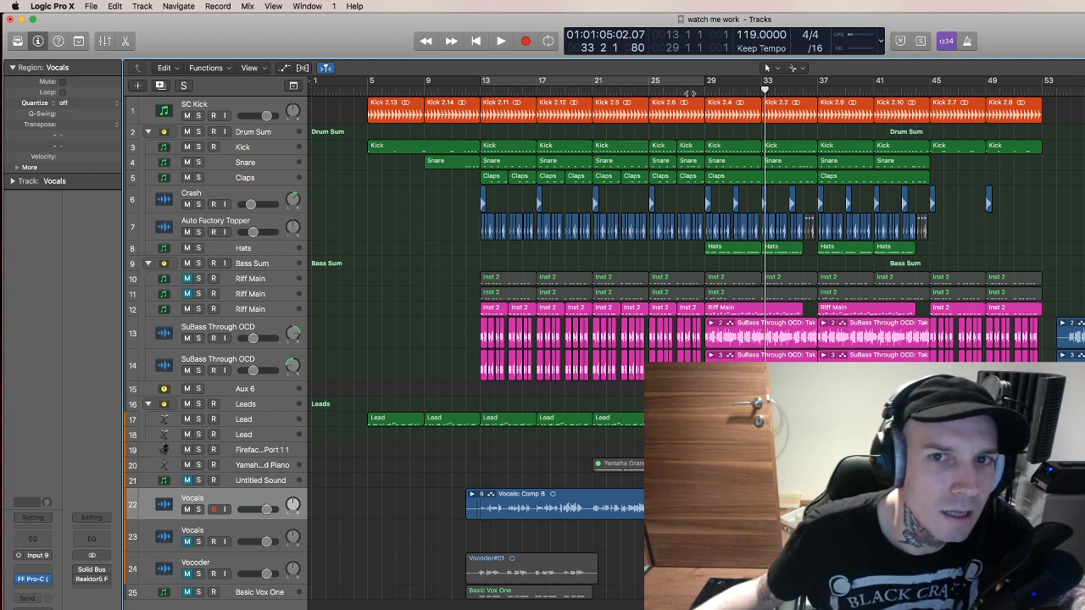
click(691, 91)
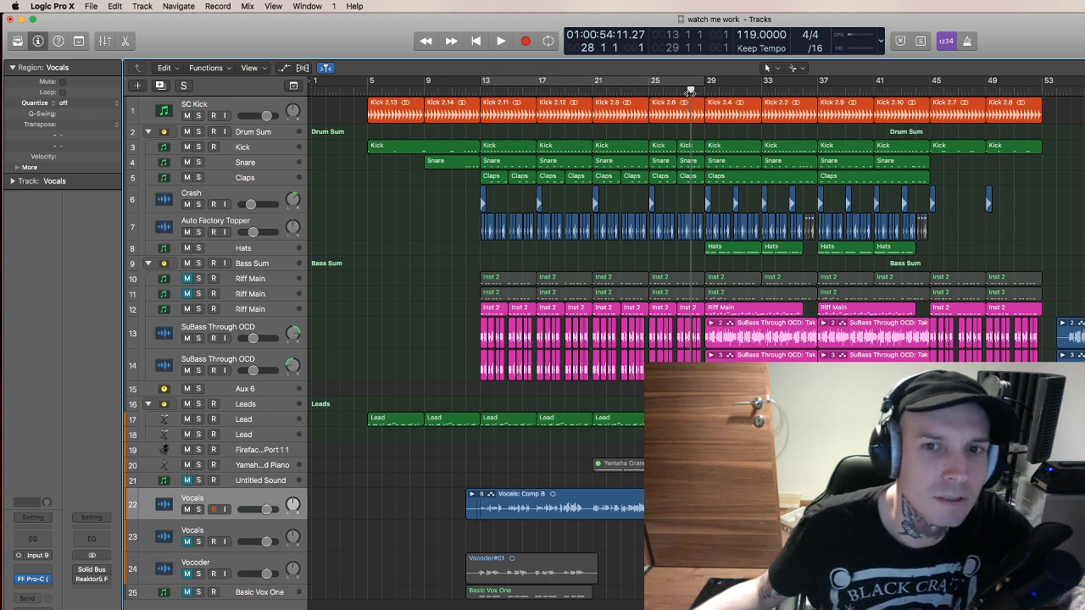
key(space)
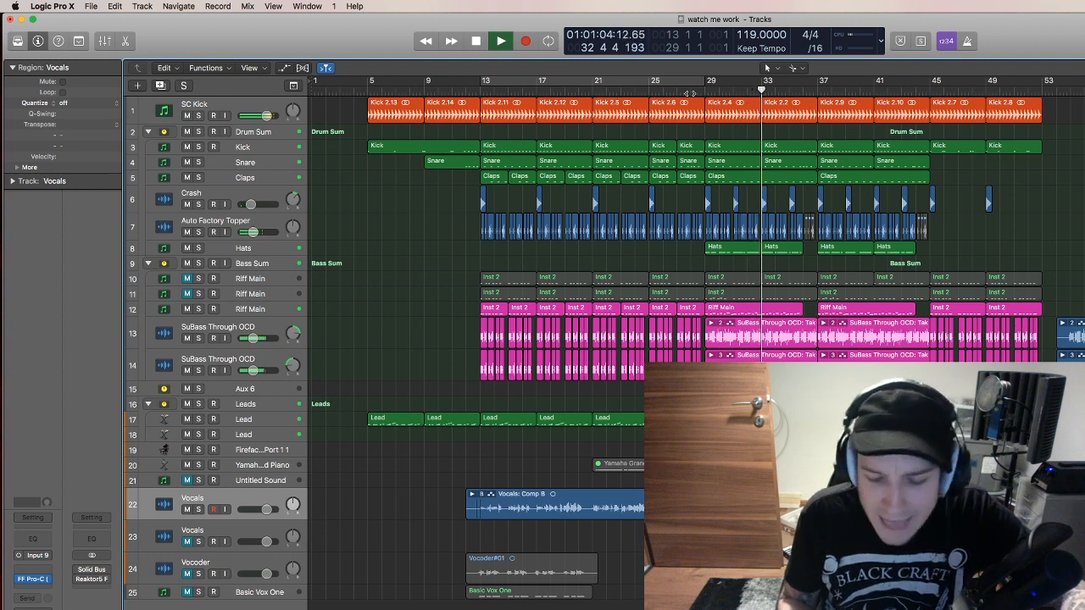
key(space)
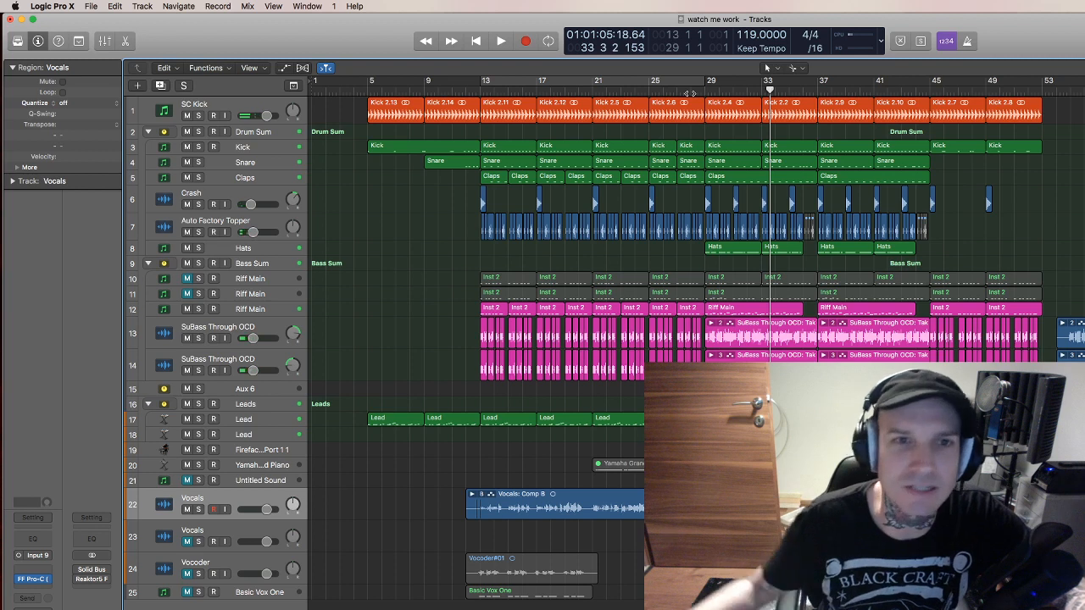
Place the playhead at bar 12, mute Vocals track 22 and select the Vocoder#01 and Basic Vox One regions.
click(467, 92)
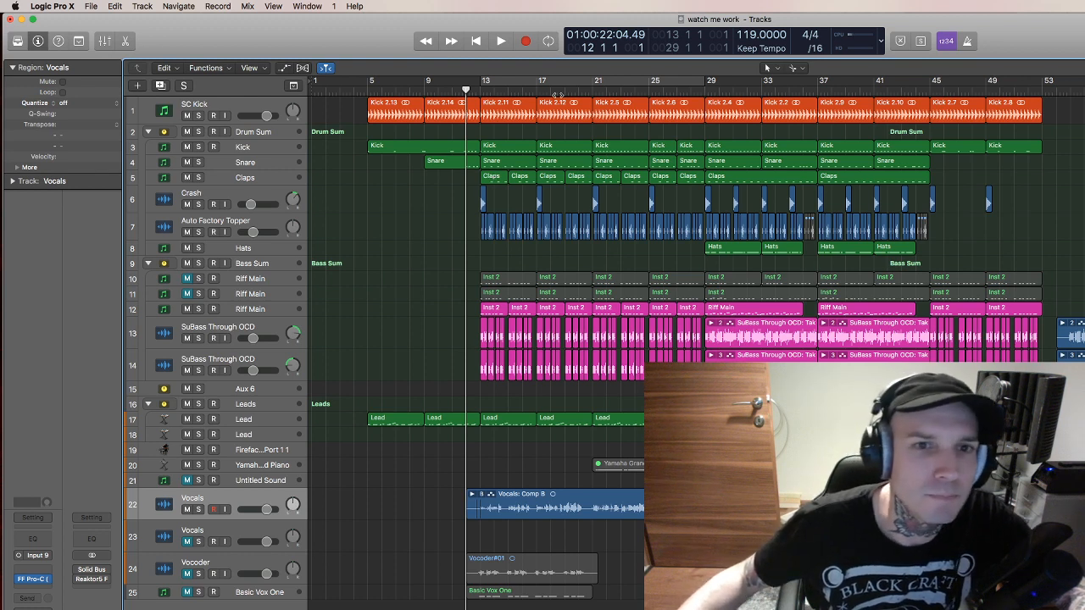
mouse_move(464, 92)
mouse_down()
mouse_move(494, 90)
mouse_move(465, 91)
mouse_up()
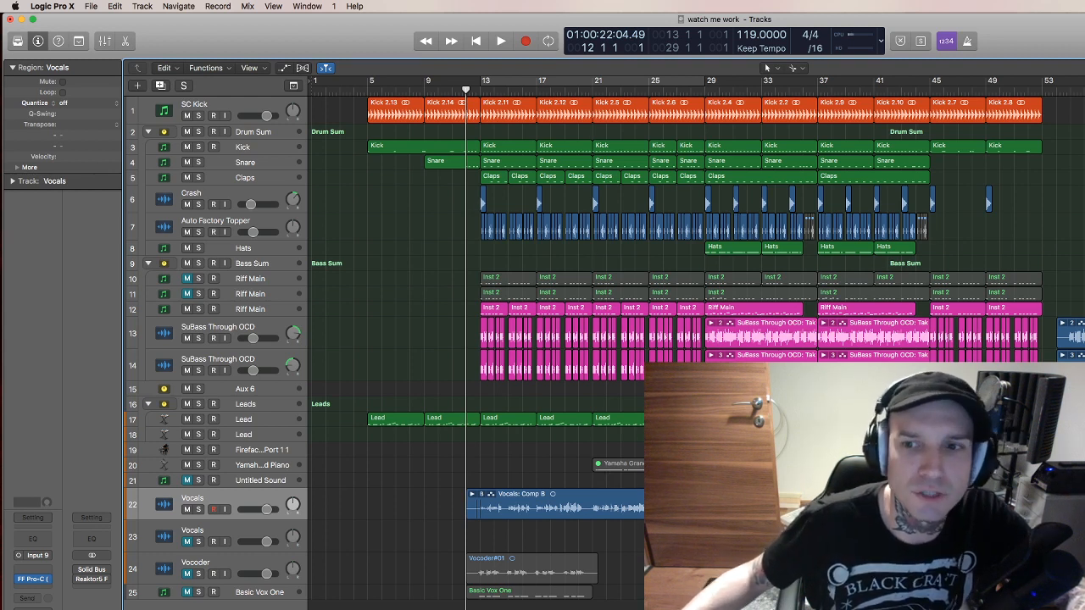
click(507, 573)
mouse_move(507, 574)
mouse_down()
mouse_move(395, 579)
mouse_move(514, 574)
mouse_up()
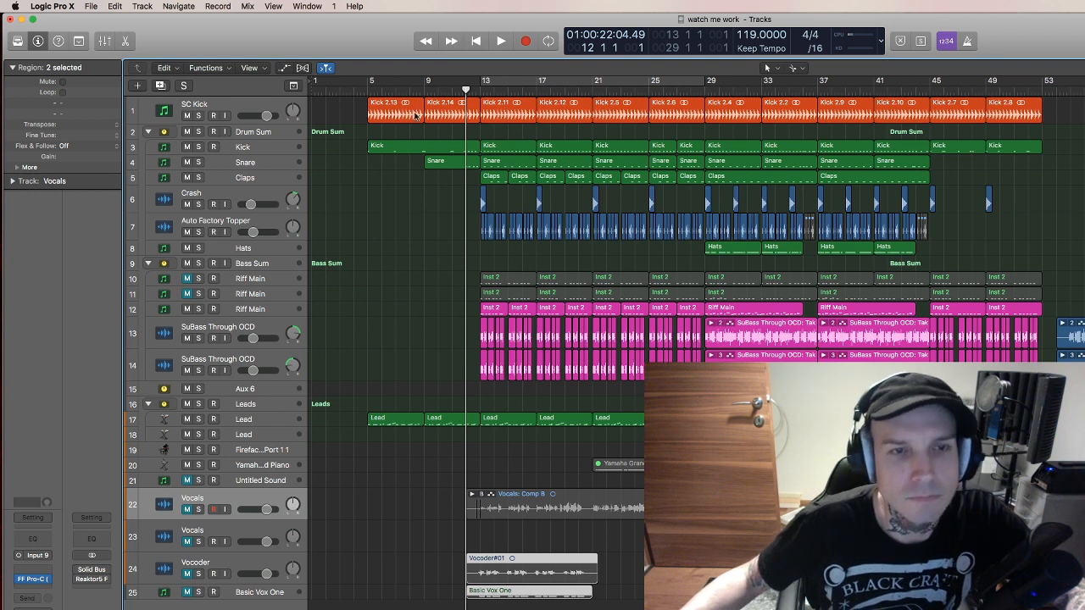
Set the cycle range to bars 13 to 21 and audition the unmuted Vocoder track 24 in solo.
click(481, 82)
drag(481, 81, 598, 99)
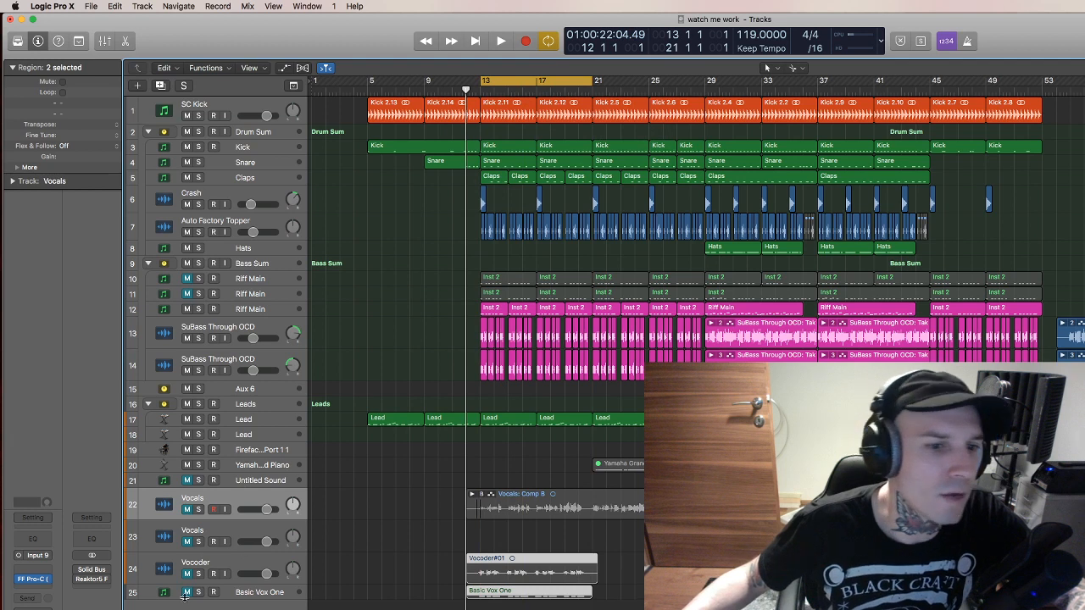
click(209, 581)
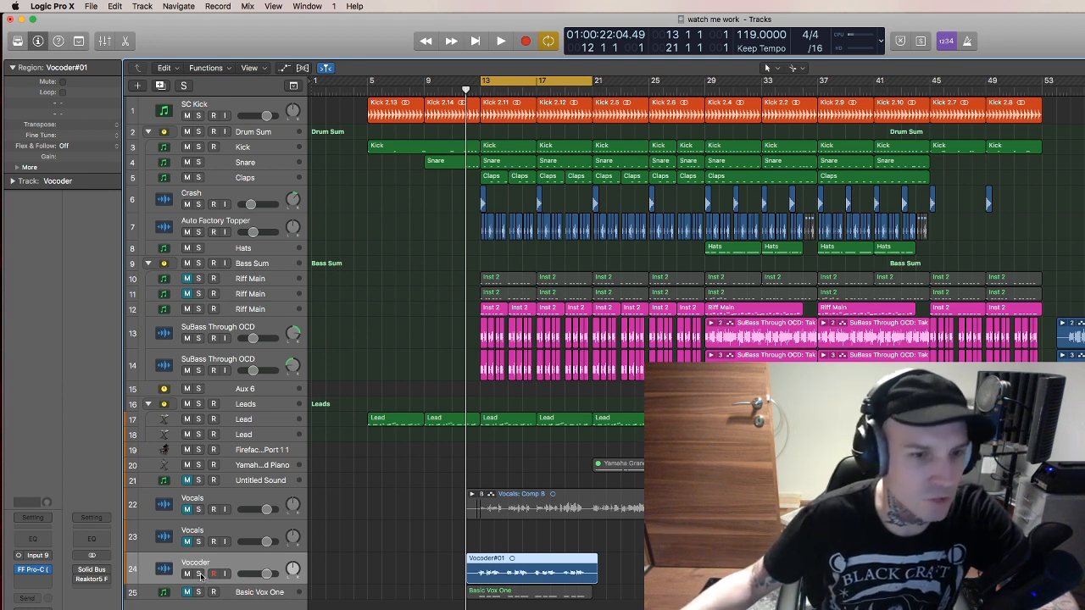
key(space)
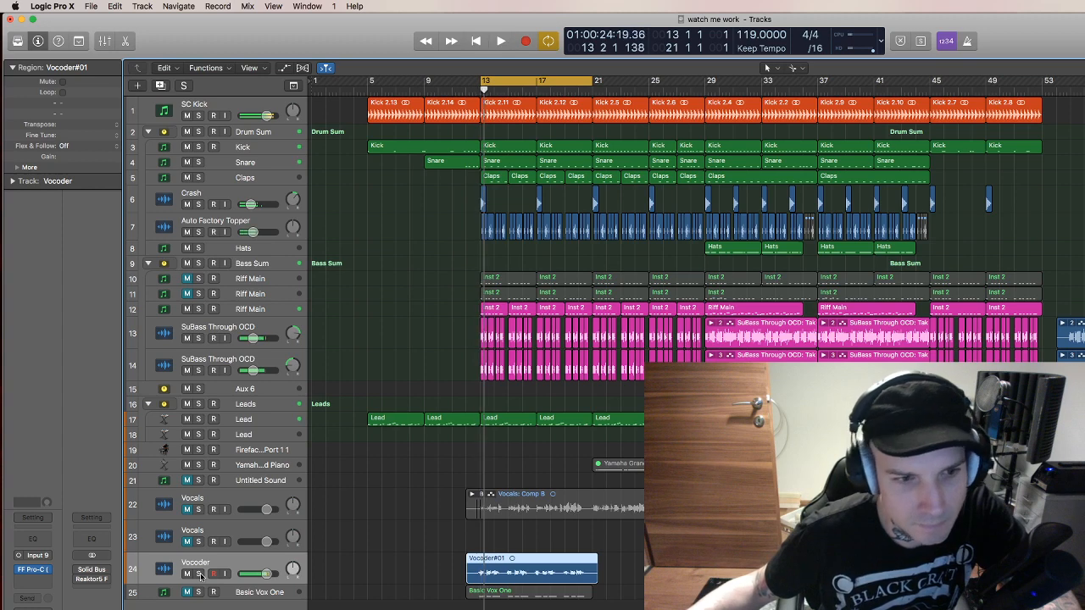
click(198, 574)
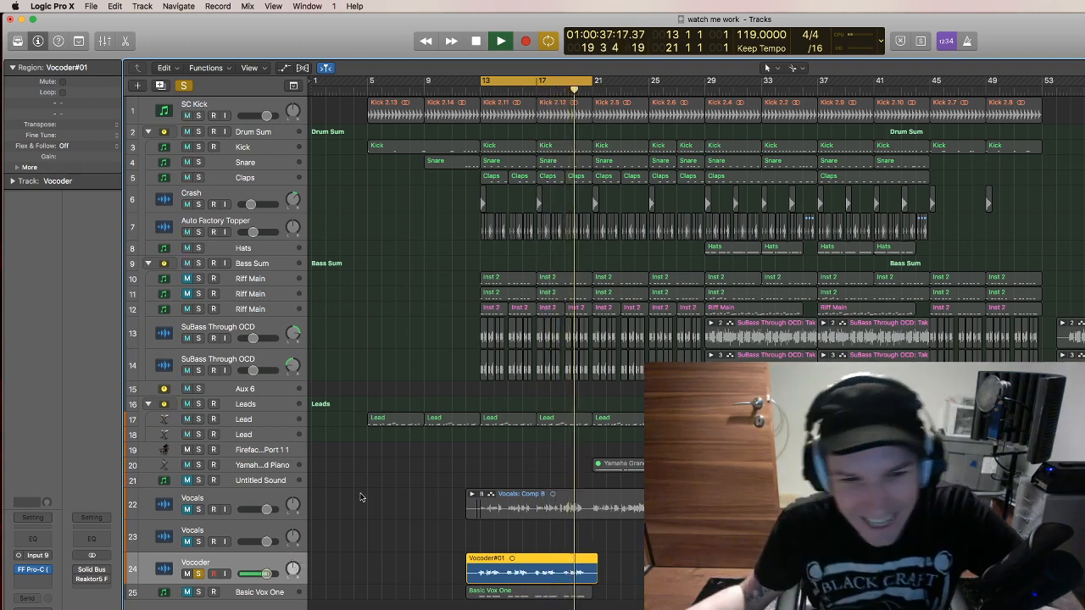
Stop playback, unsolo the Vocoder track and open the Reaktor5 instrument on the Basic Vox One track, moving its window clear of the tracks.
key(space)
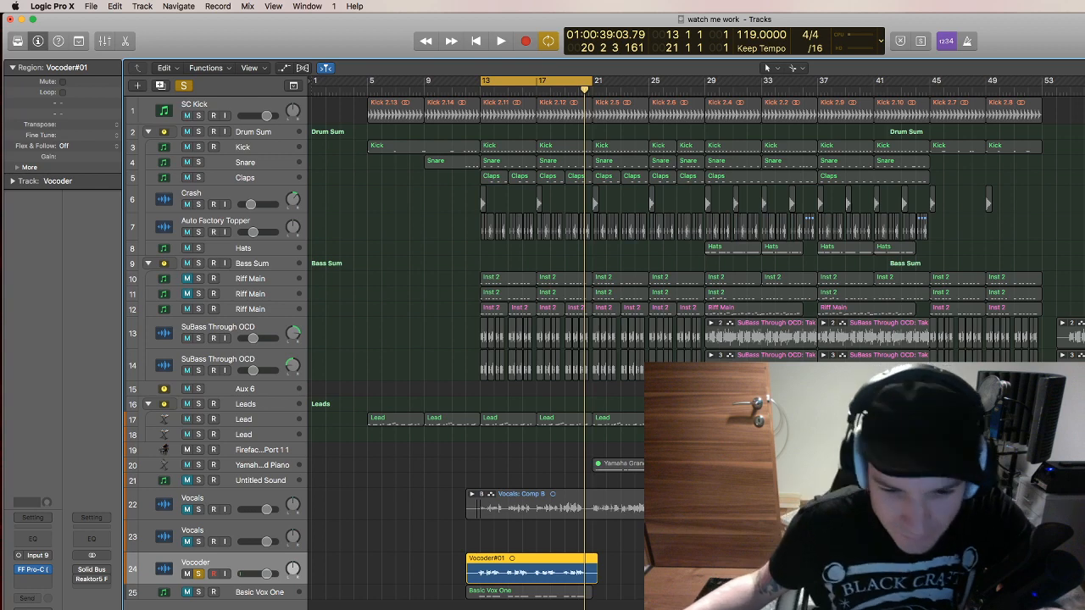
click(201, 575)
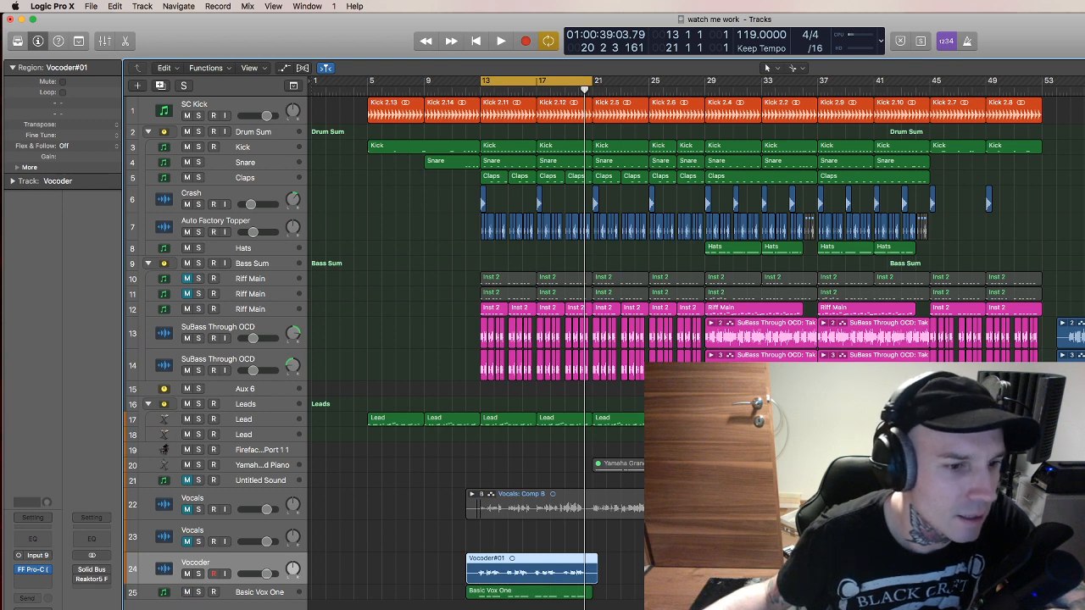
key(Down)
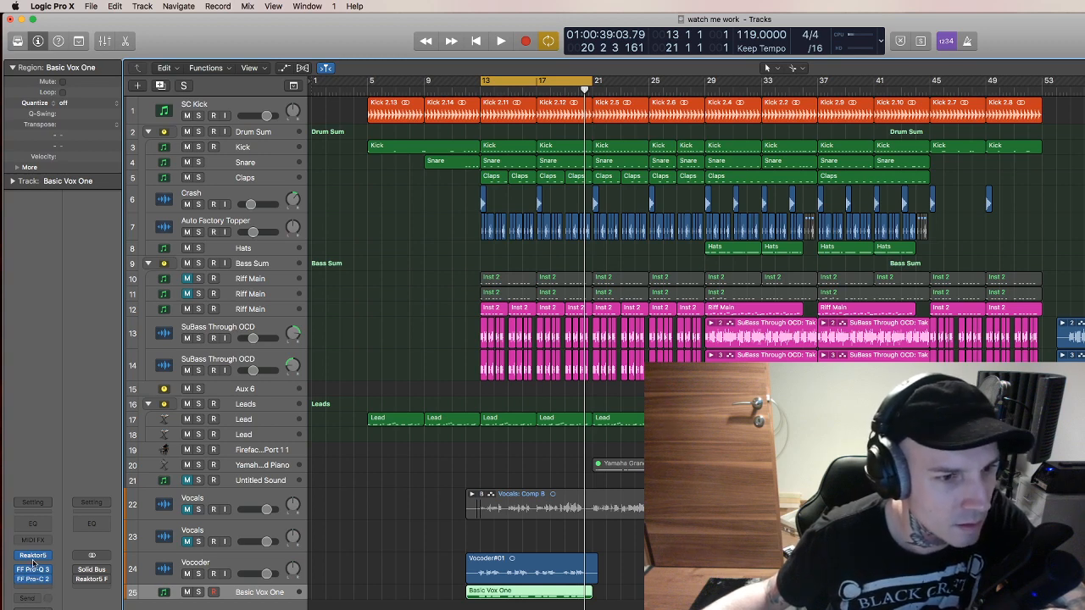
click(34, 558)
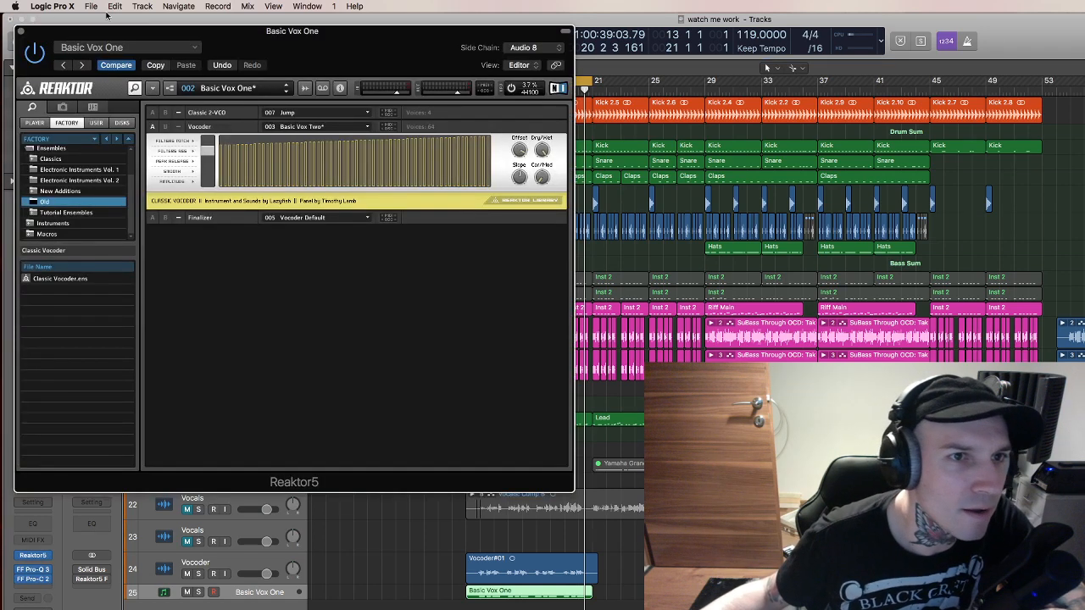
drag(88, 33, 870, 54)
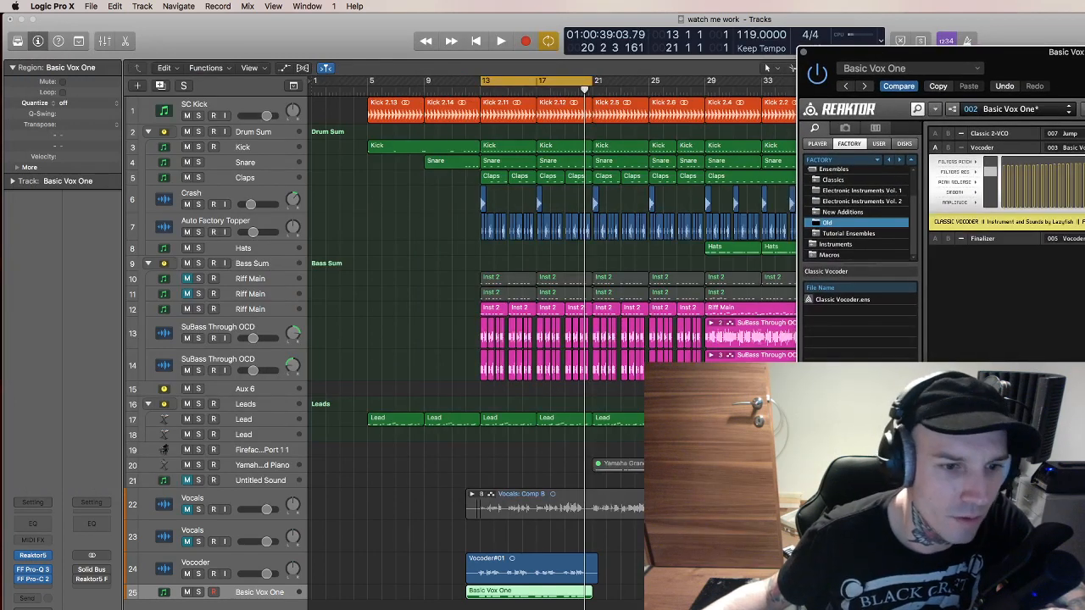
Solo the Basic Vox One track and audition it within the bar 13 to 21 cycle.
click(199, 592)
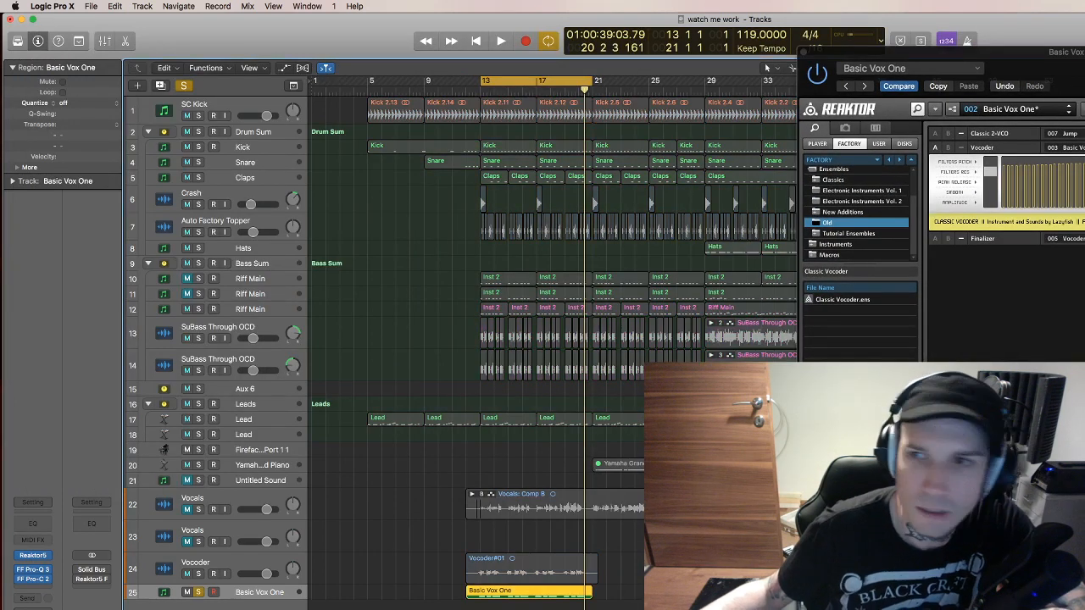
click(224, 574)
click(233, 593)
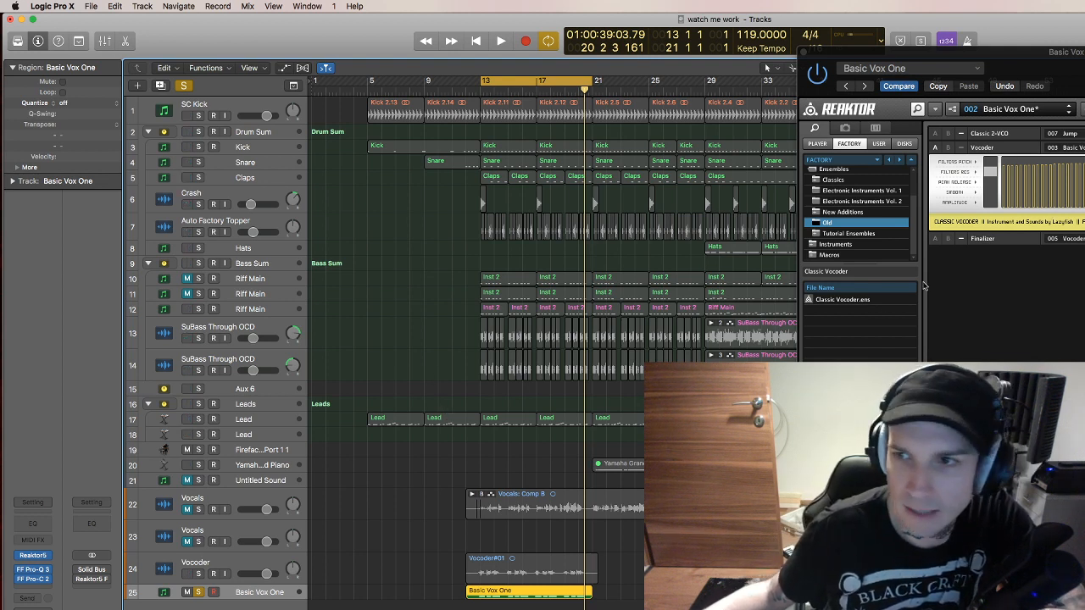
key(space)
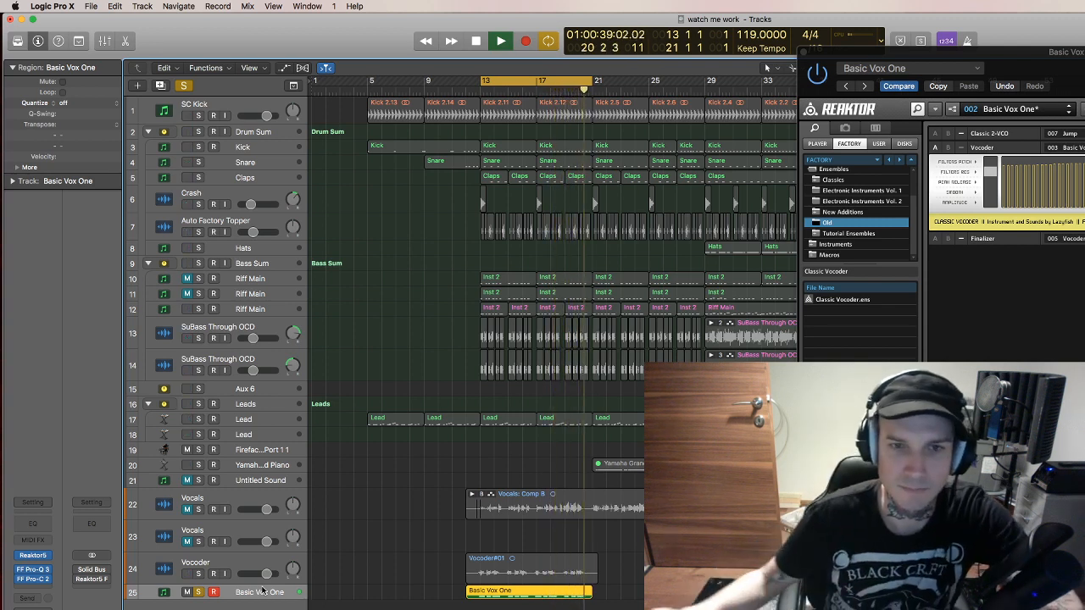
key(space)
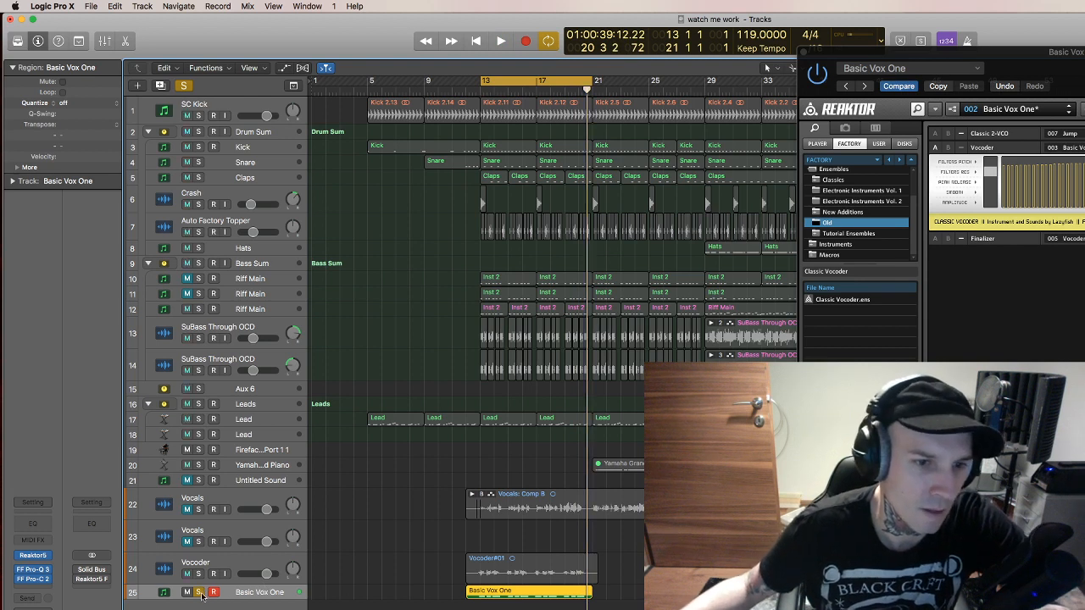
Unsolo Basic Vox One and play the cycled section in the full mix.
click(199, 593)
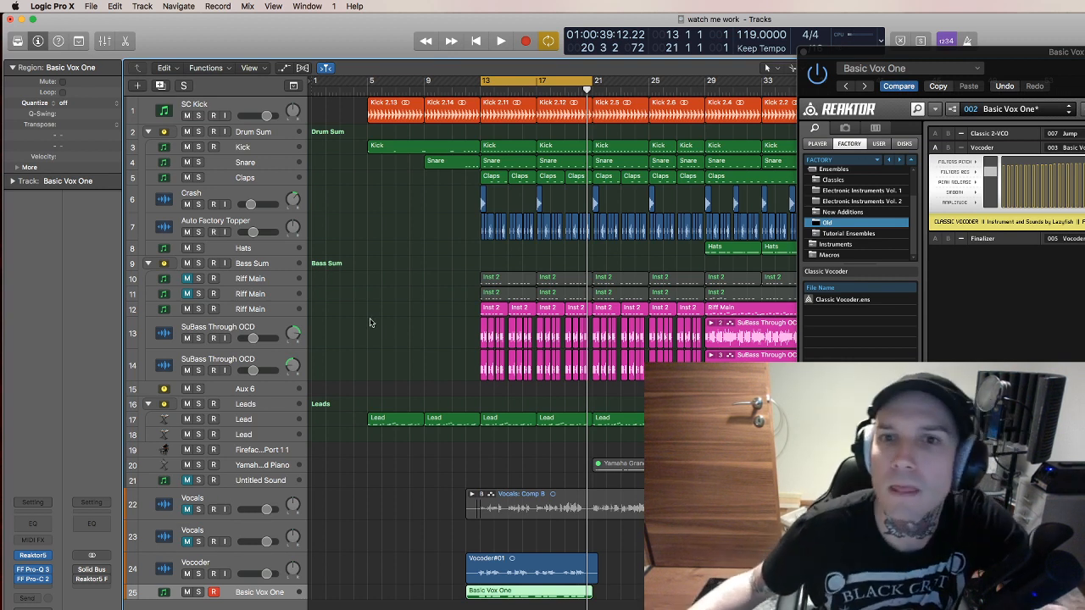
key(space)
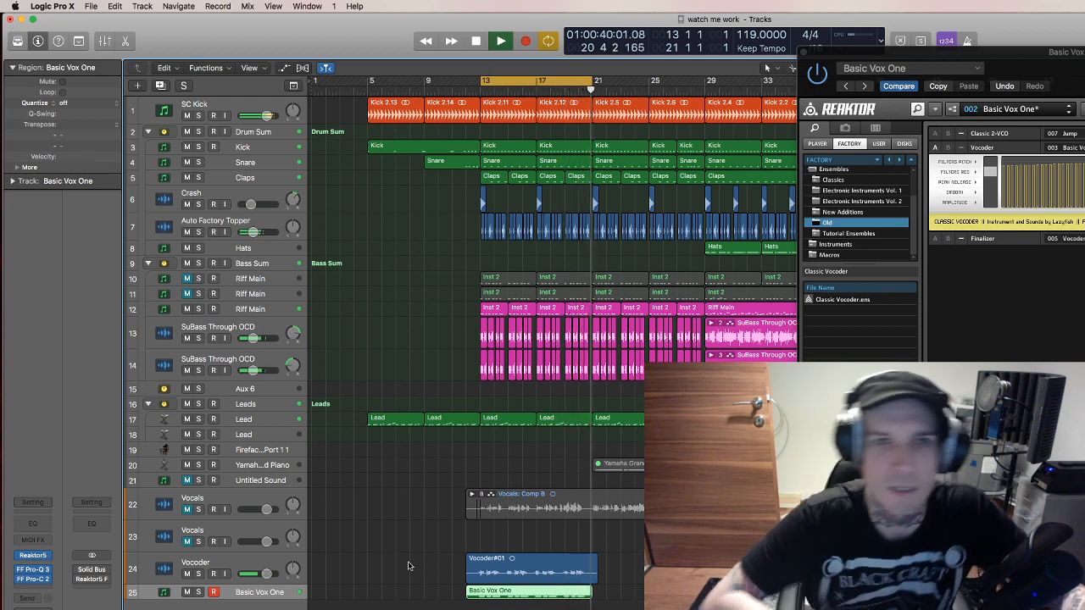
key(space)
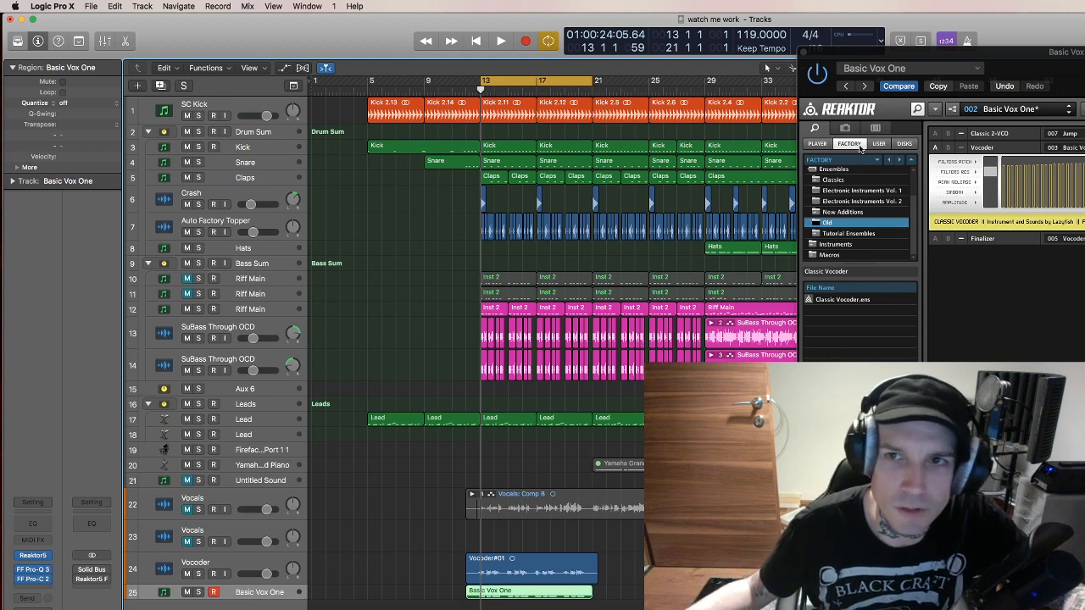
Bring more of the Reaktor window into view and briefly play Basic Vox One in solo.
drag(835, 56, 631, 127)
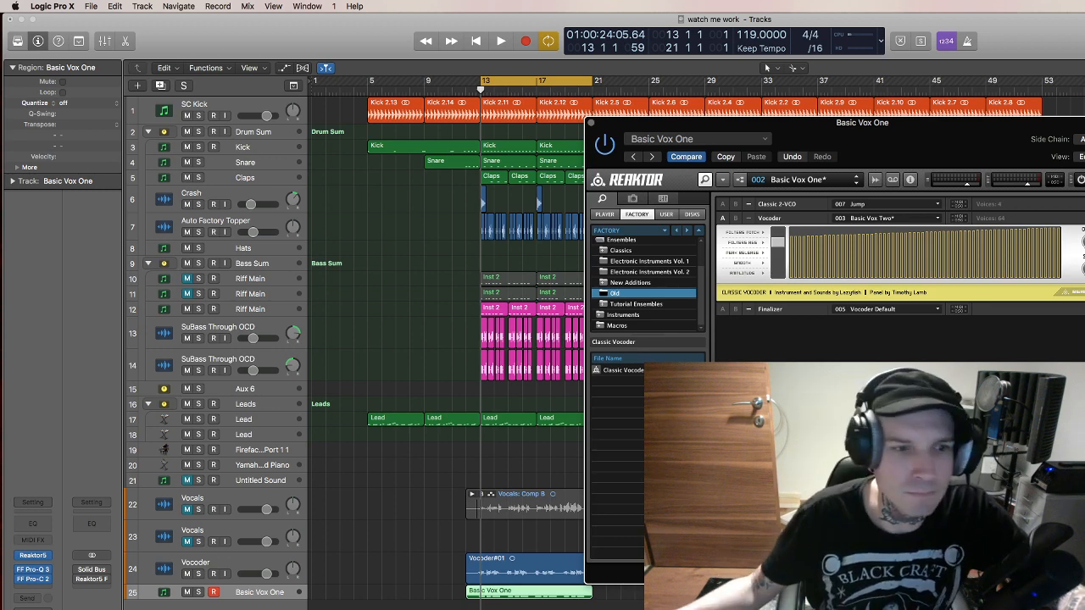
click(199, 592)
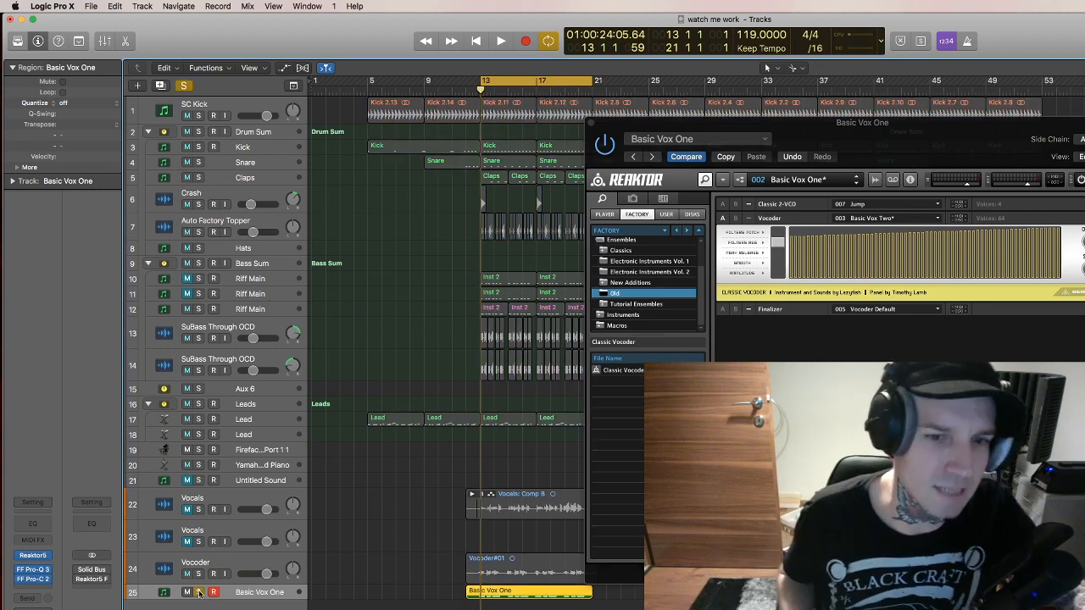
key(space)
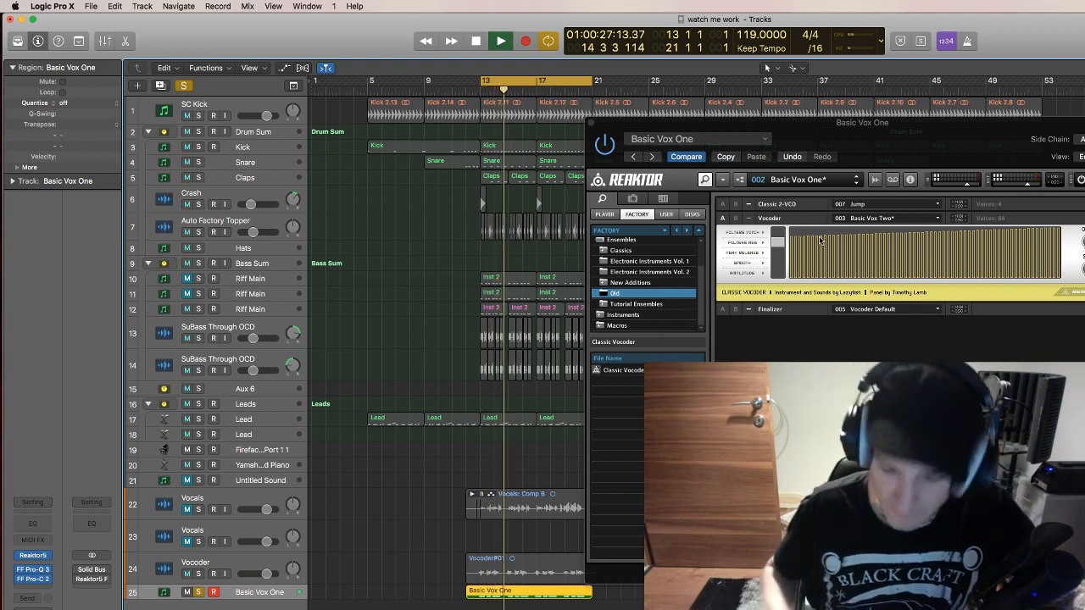
key(space)
Try the Banjo and Droppies presets on the Classic 2-VCO during solo playback.
click(856, 207)
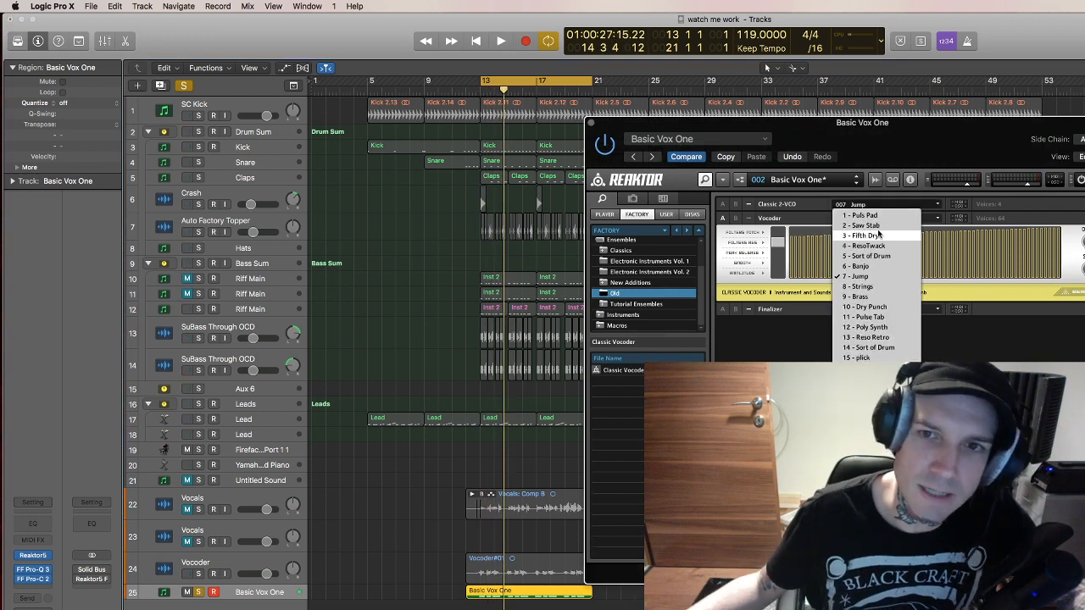
click(889, 267)
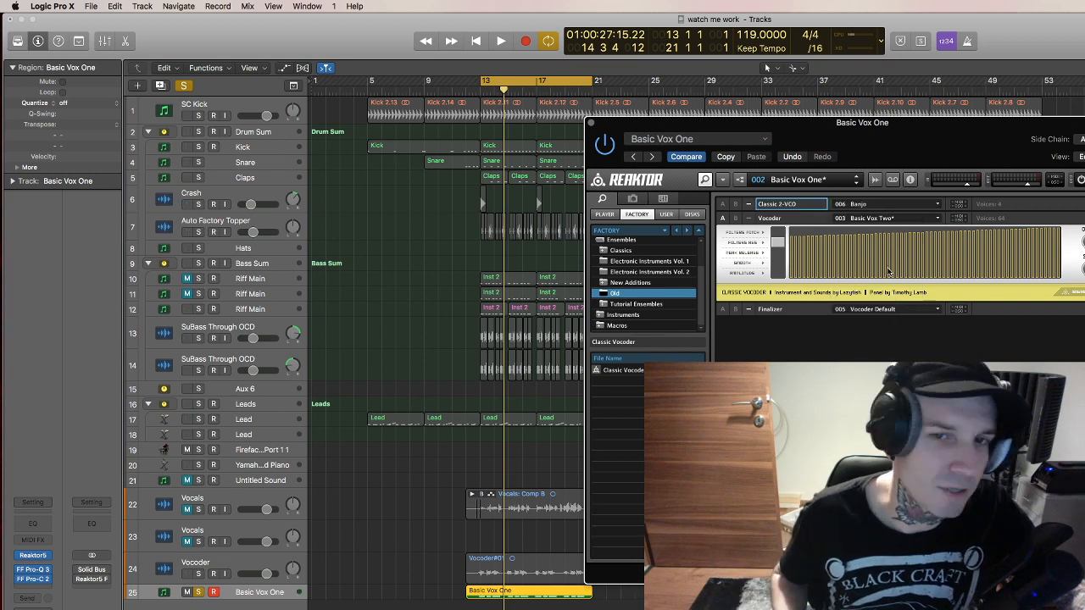
key(space)
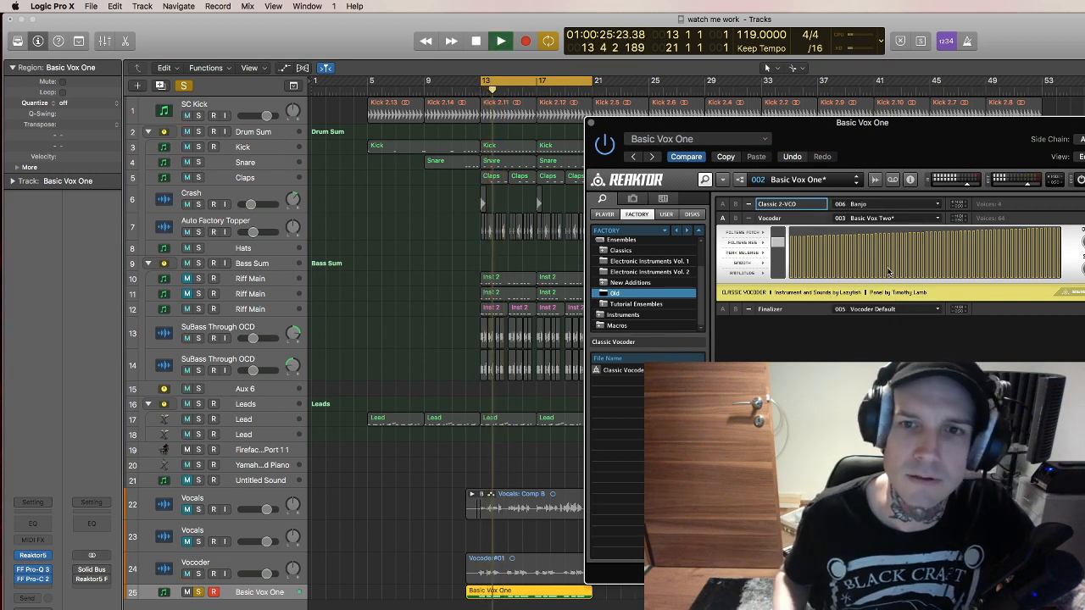
click(886, 204)
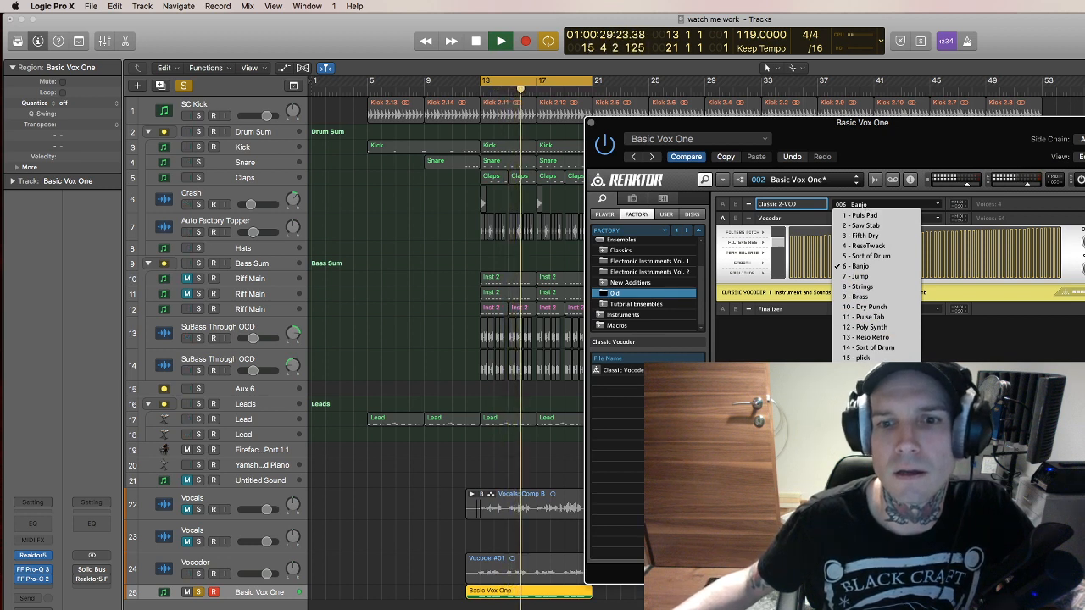
click(865, 409)
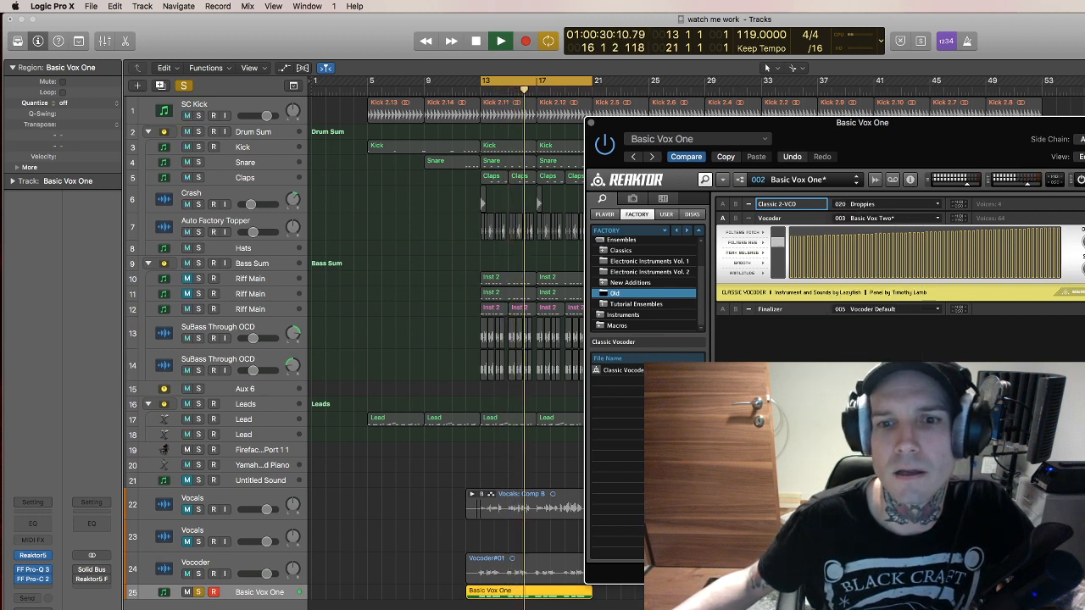
Audition the Saw Stab, Puls Pad and Banjo presets on the Classic 2-VCO.
click(870, 206)
click(874, 224)
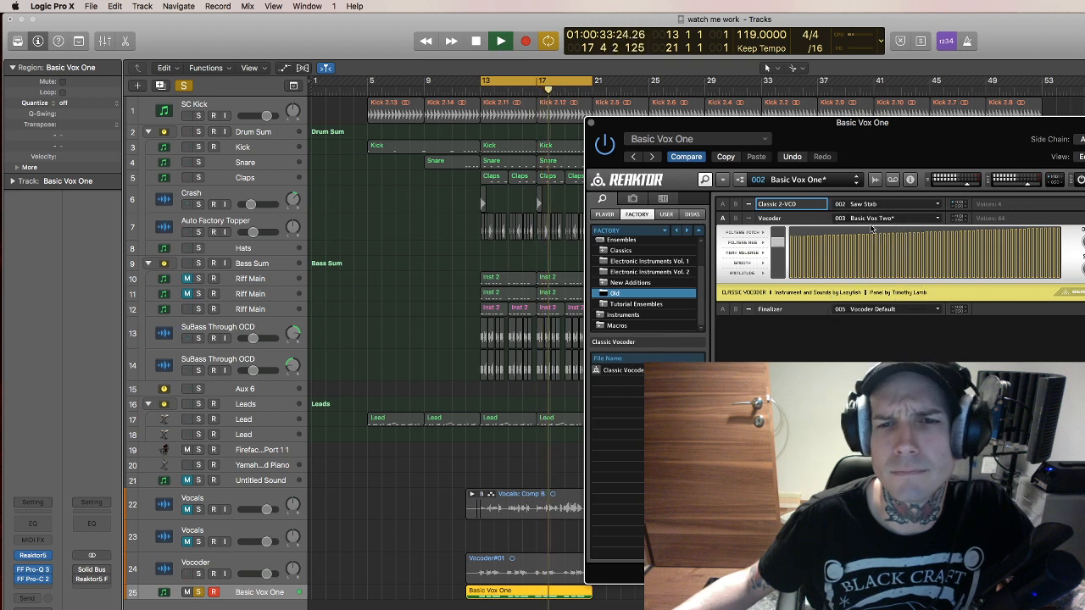
click(870, 205)
click(872, 214)
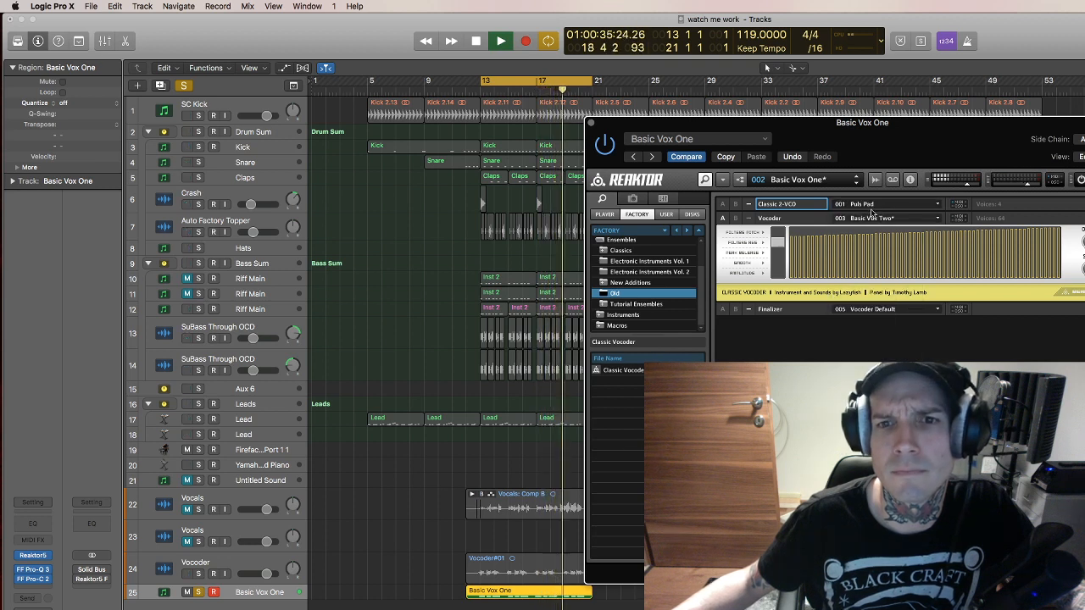
click(870, 206)
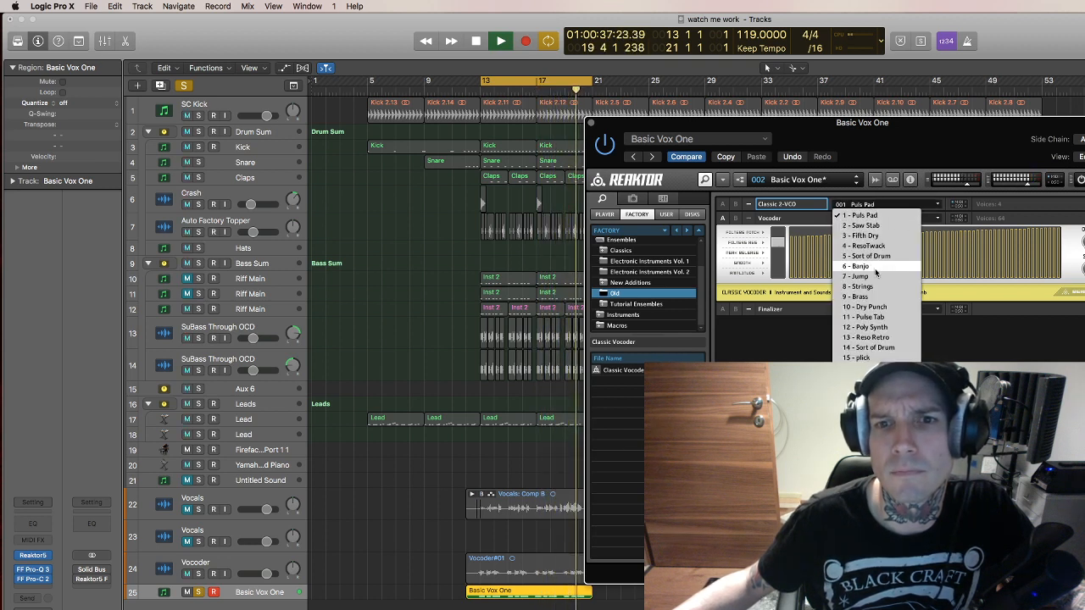
click(876, 268)
Audition the ResoTwack and Reso Retro presets on the Classic 2-VCO.
click(870, 205)
click(875, 246)
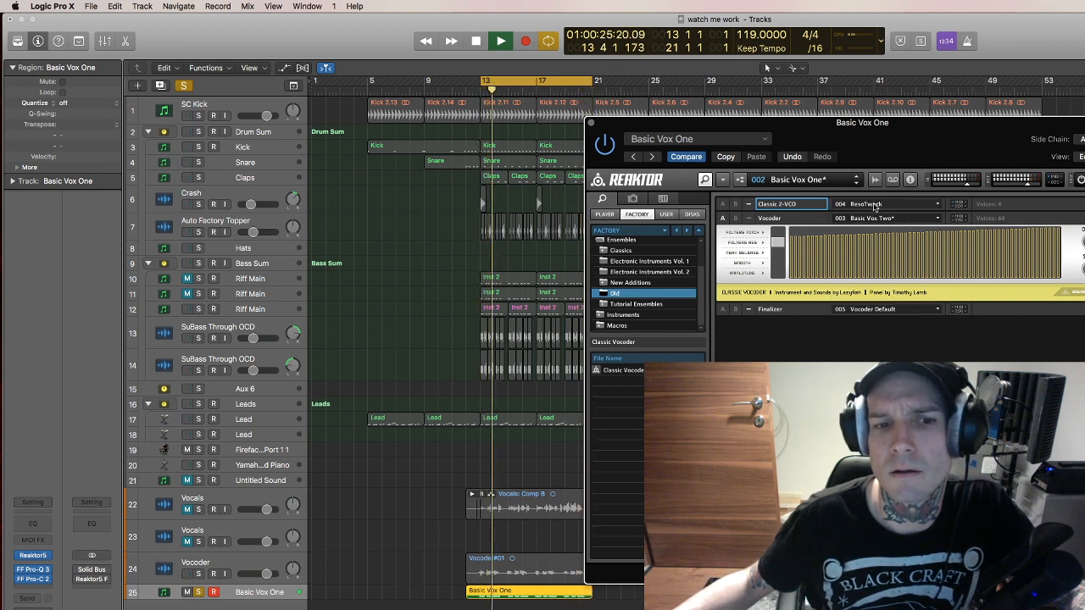
click(875, 206)
click(887, 320)
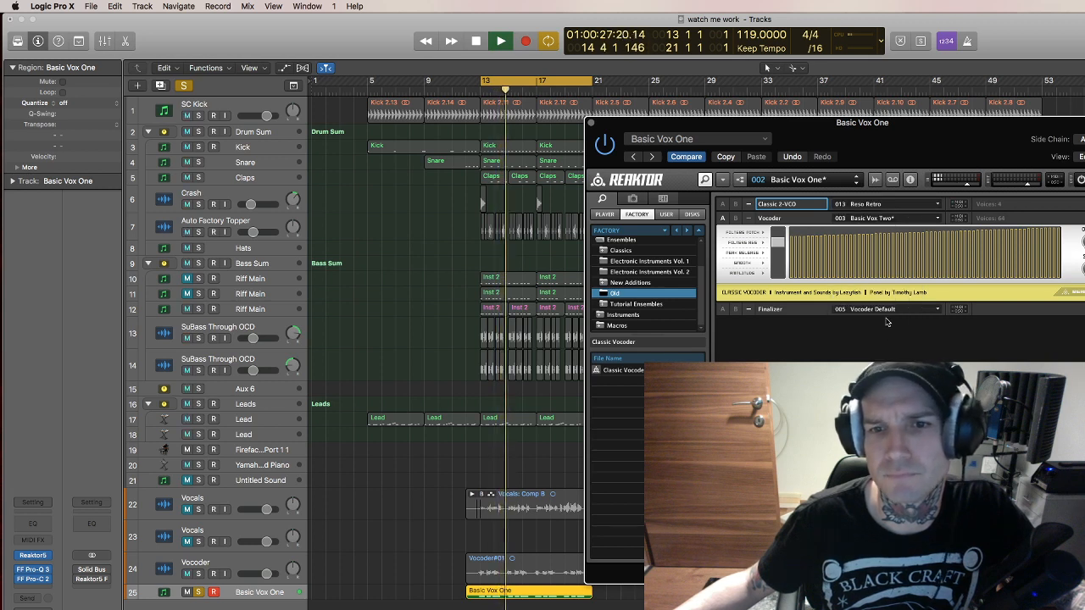
Audition the Pulse Tab and Schtreischer presets on the Classic 2-VCO.
click(873, 205)
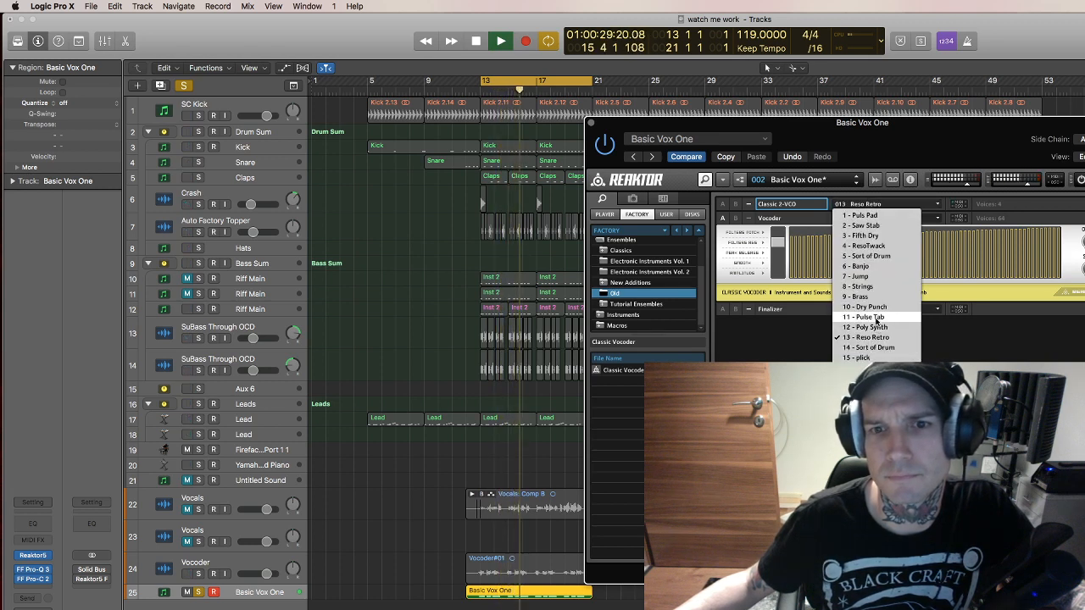
click(876, 318)
click(873, 205)
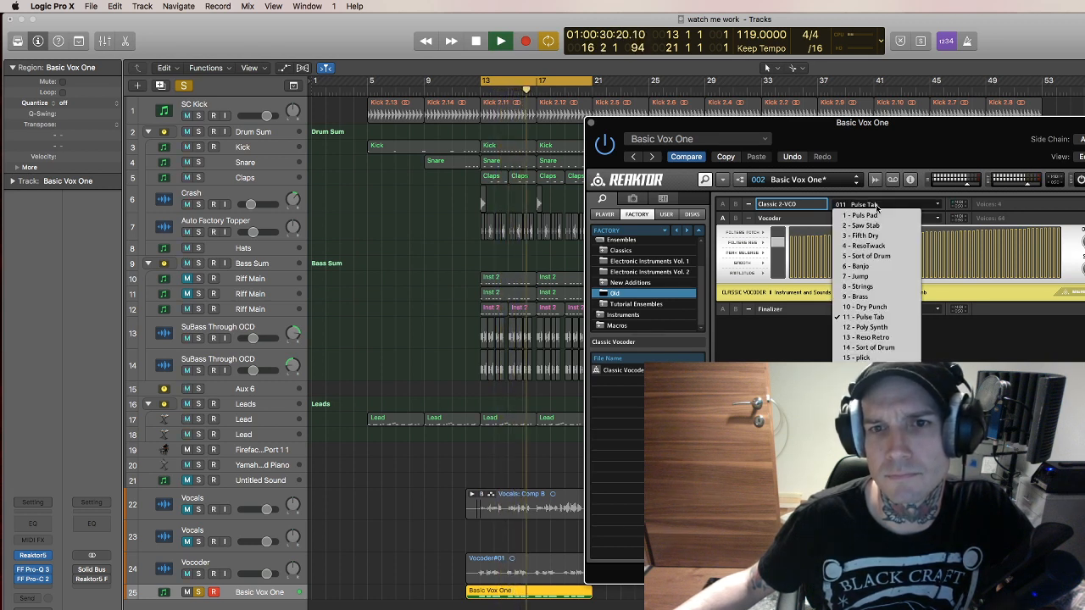
click(876, 368)
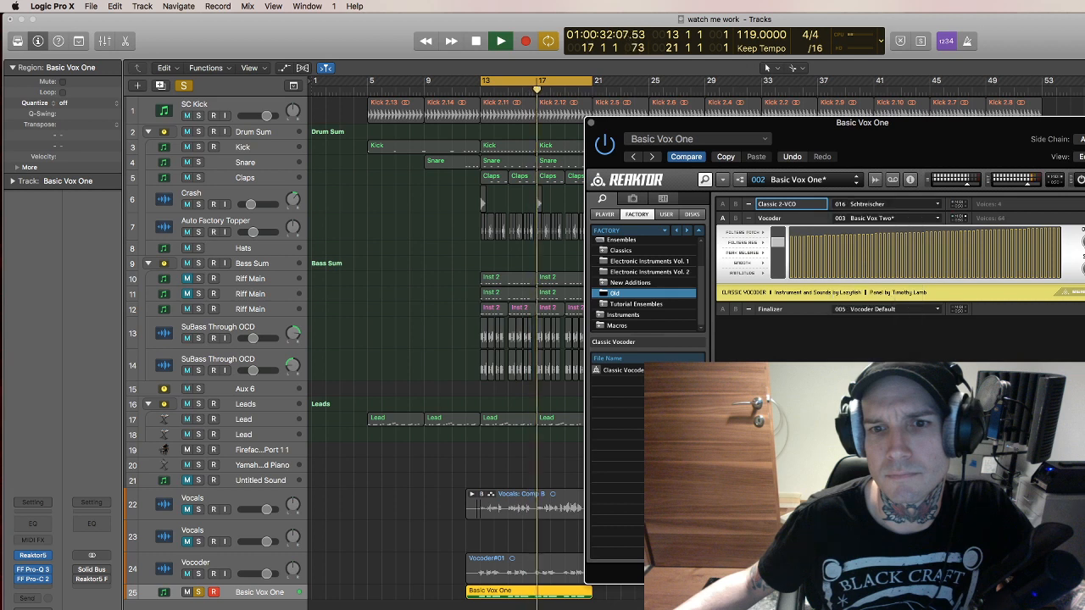
Set the Classic 2-VCO back to preset 7, Jump.
click(877, 204)
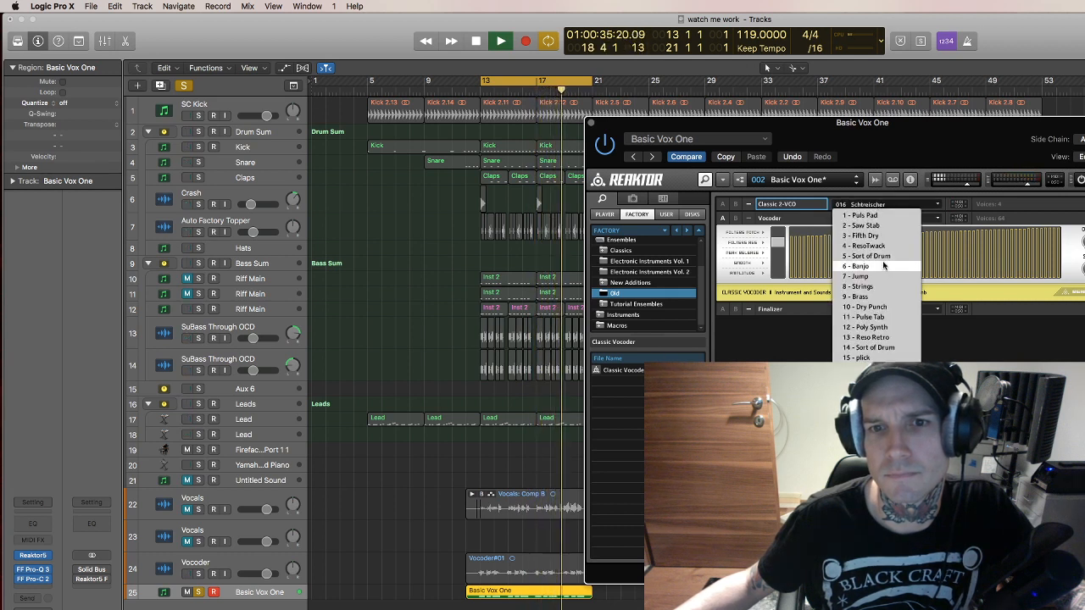
click(878, 204)
click(877, 204)
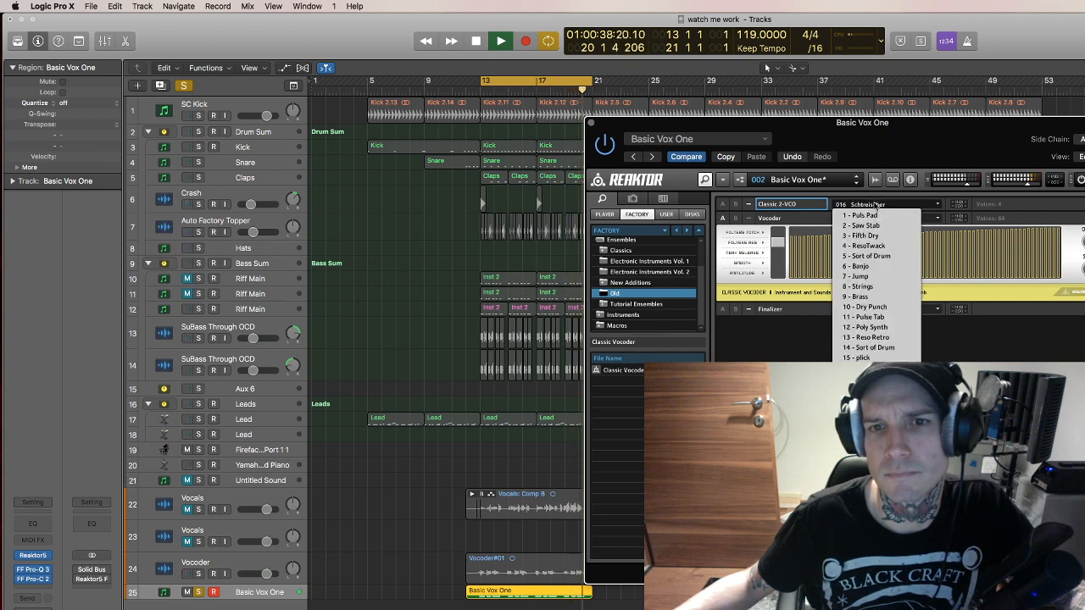
click(871, 277)
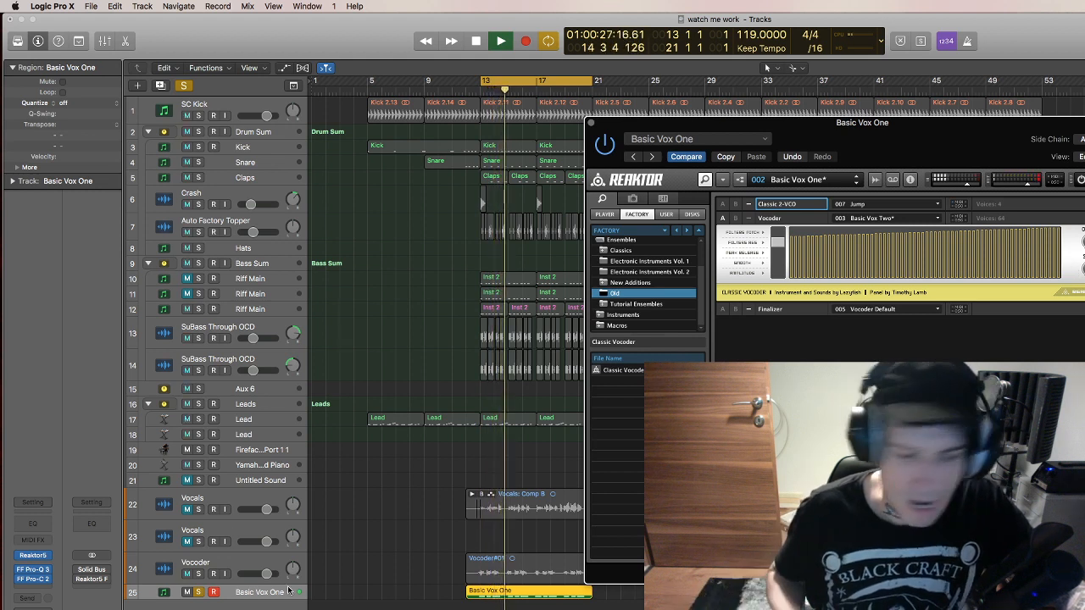
Stop the solo playback, unsolo Basic Vox One and play the vocoder layer in the full mix.
key(space)
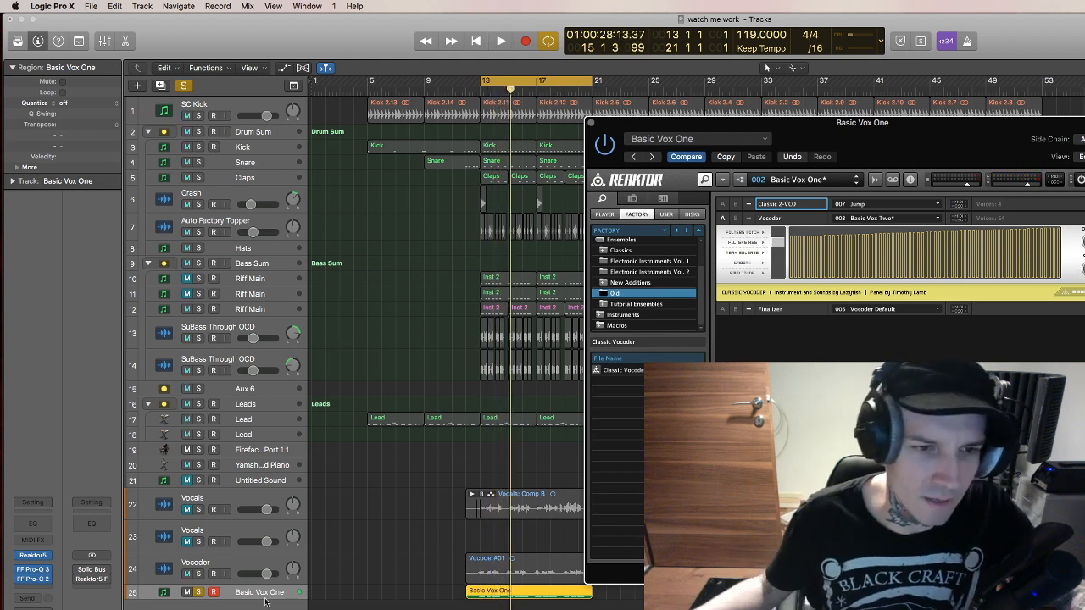
click(197, 591)
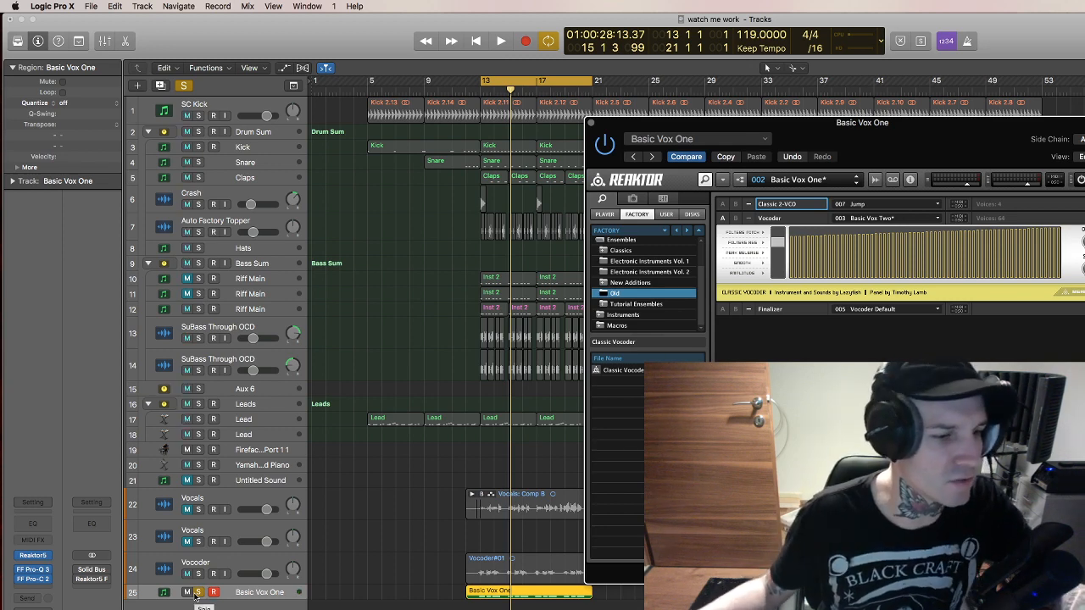
click(198, 592)
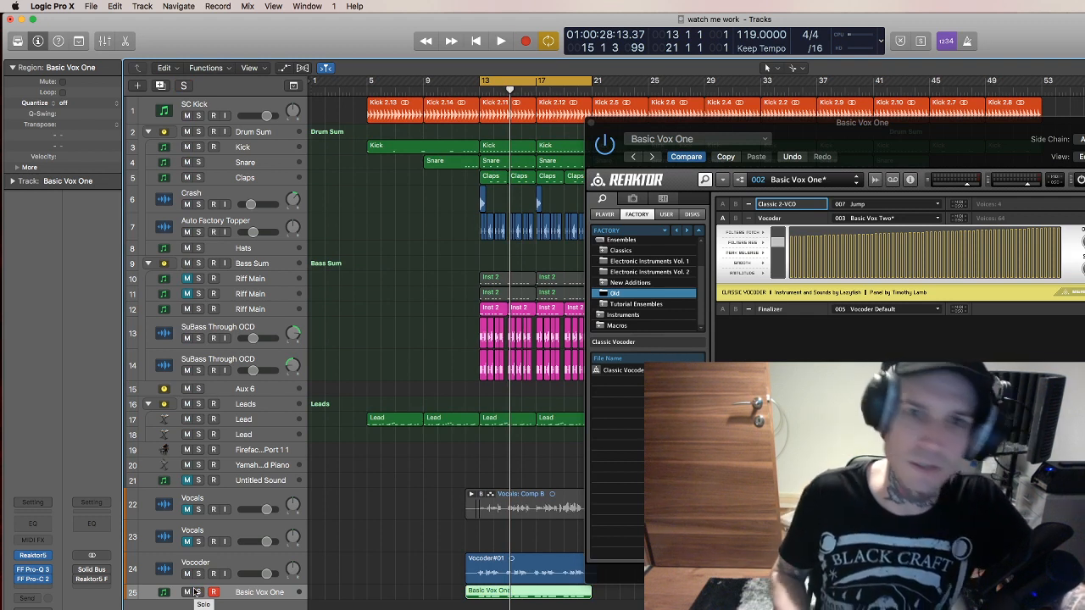
key(space)
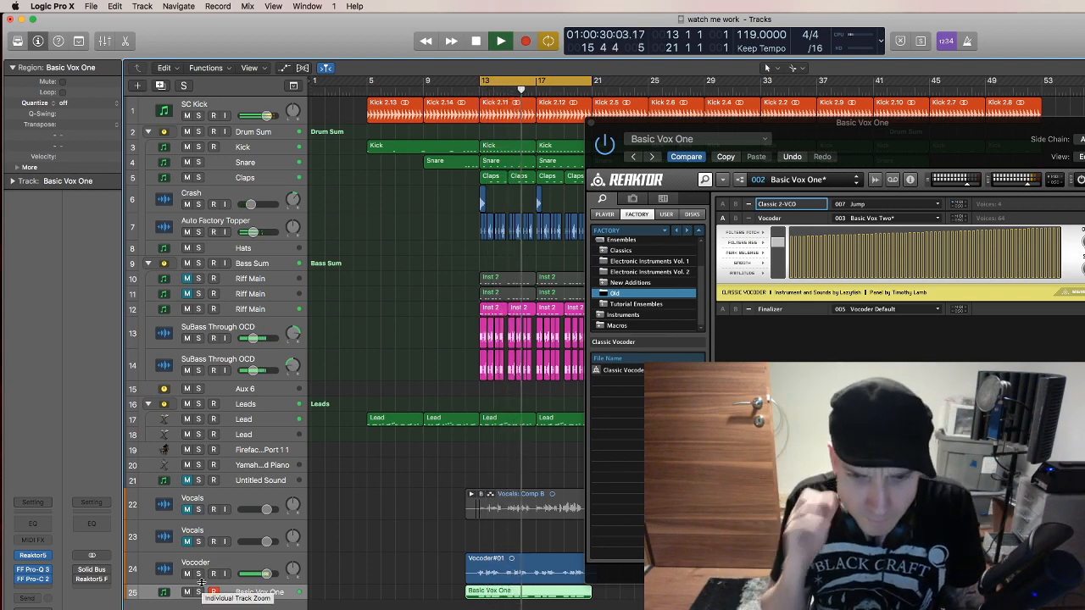
Stop playback, close the Basic Vox One Reaktor window and switch on the Solid Bus Comp on the Stereo Out.
key(space)
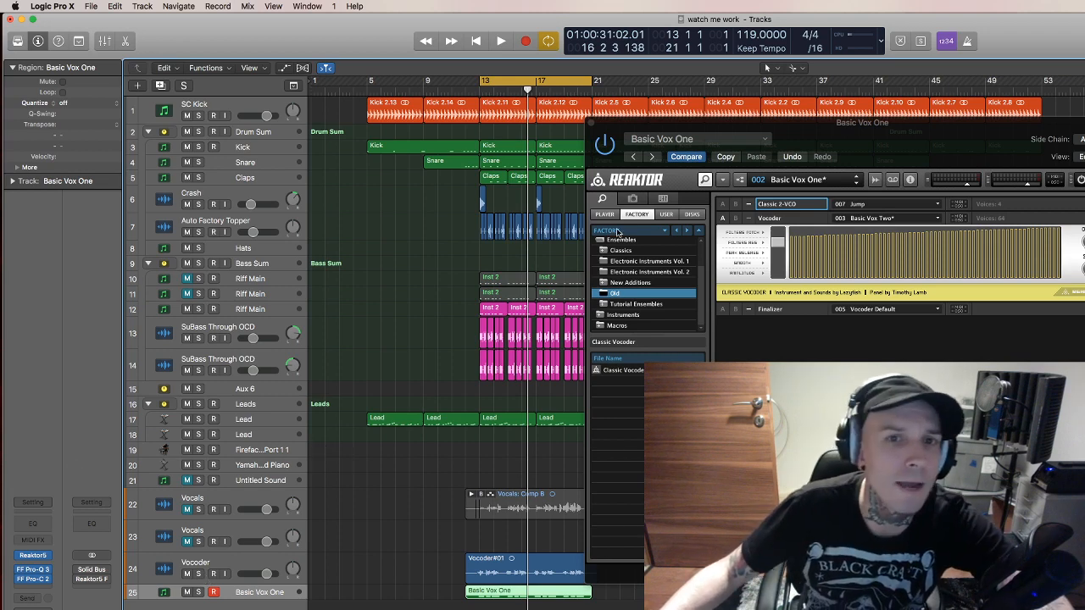
click(592, 128)
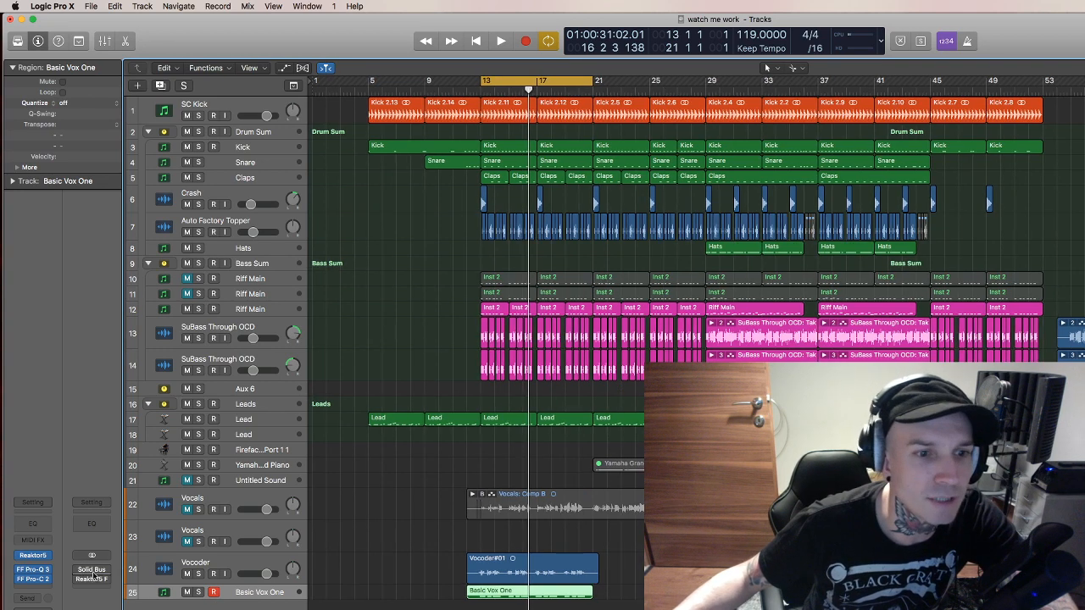
click(90, 575)
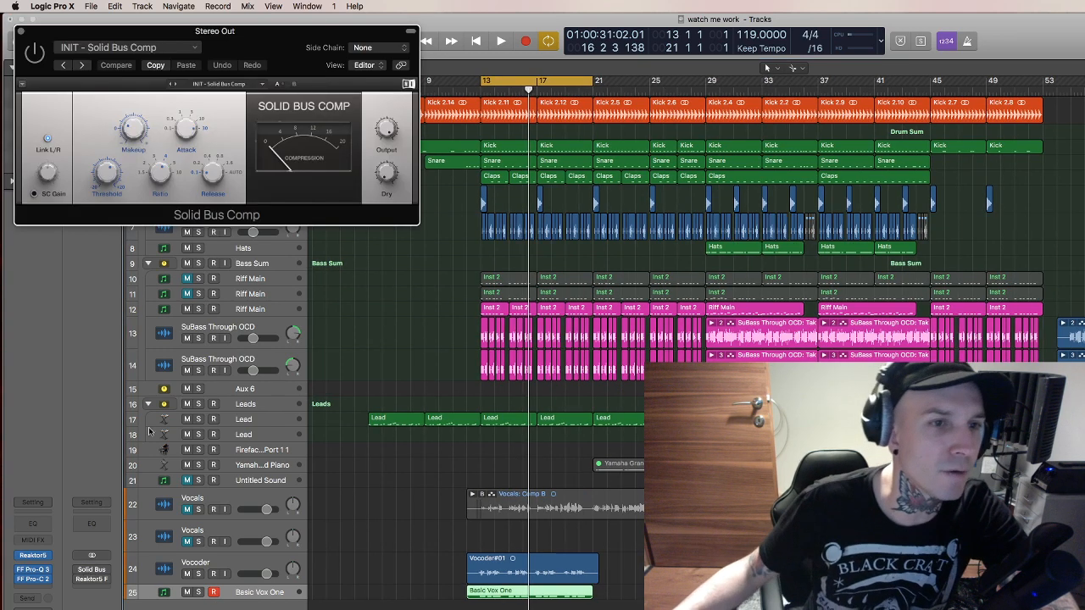
drag(43, 29, 1084, 151)
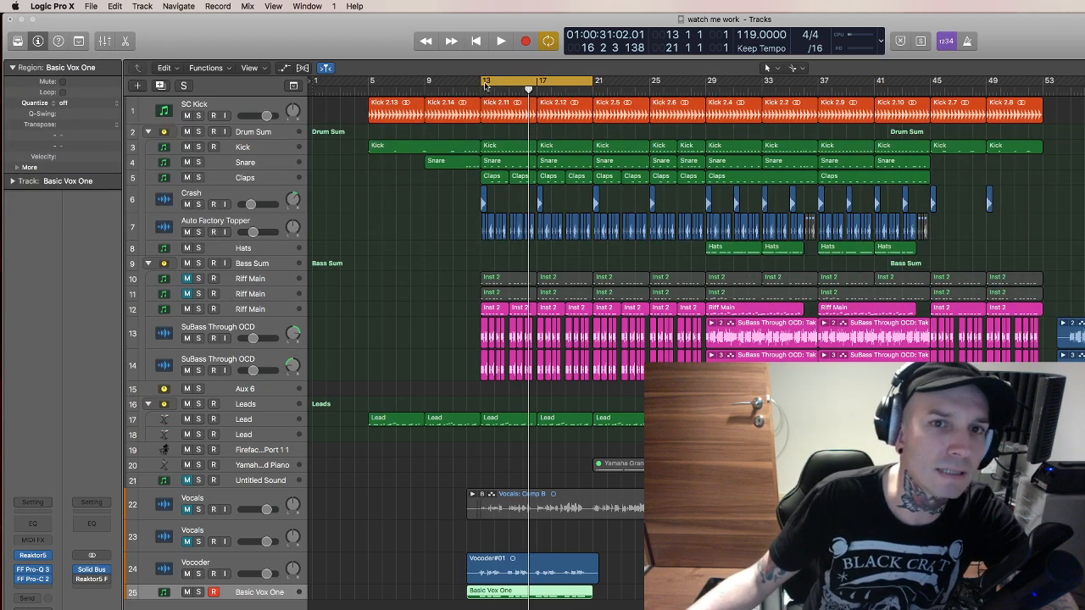
Extend the cycle range to bars 13–45, audition the mix from bar 13 and mute the Basic Vox One track.
drag(487, 85, 931, 121)
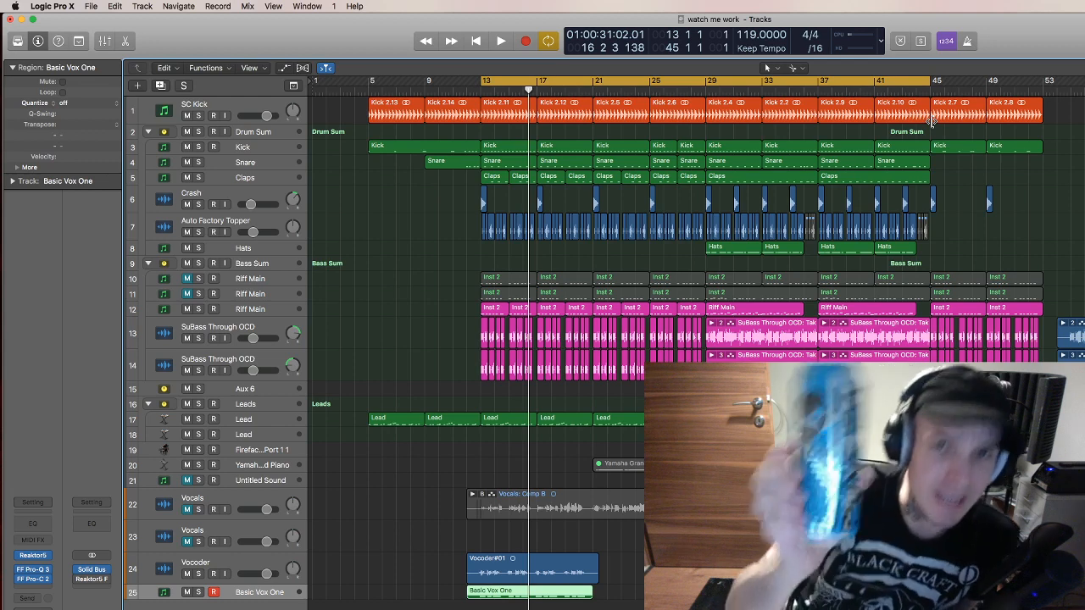
click(931, 121)
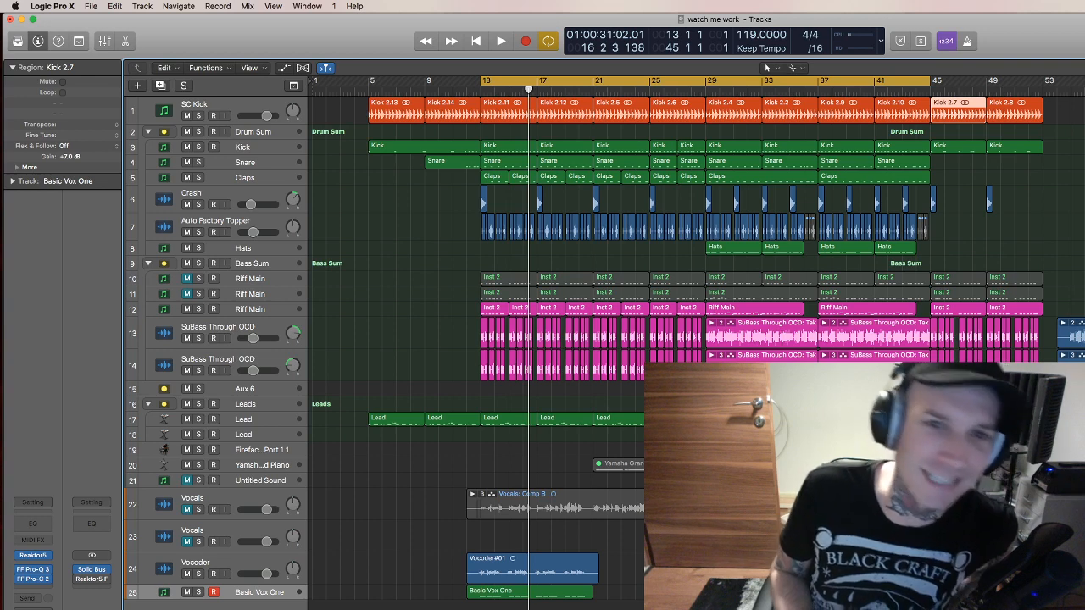
key(space)
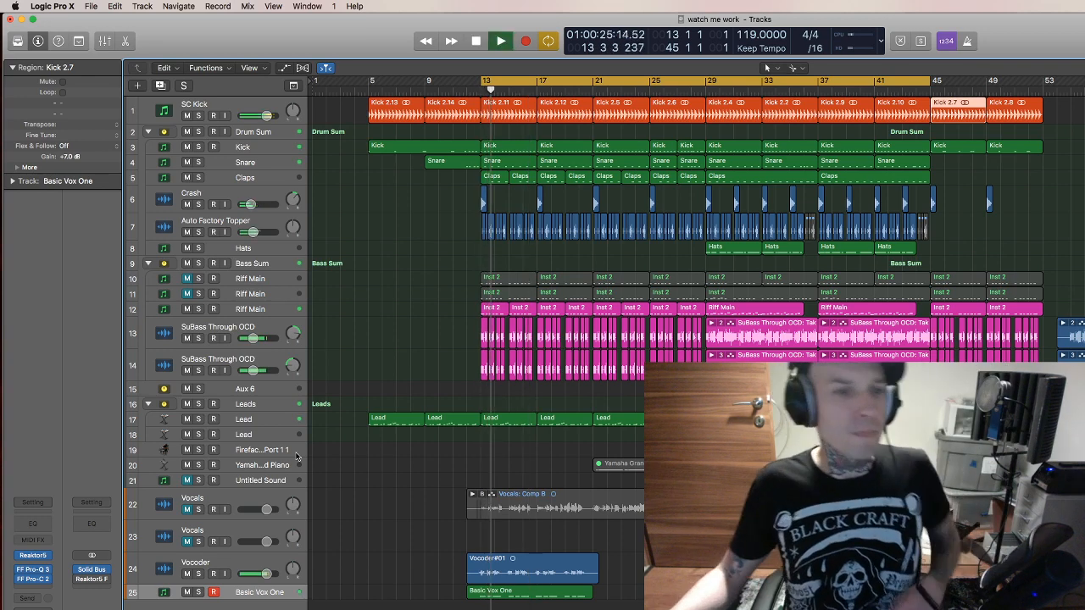
key(space)
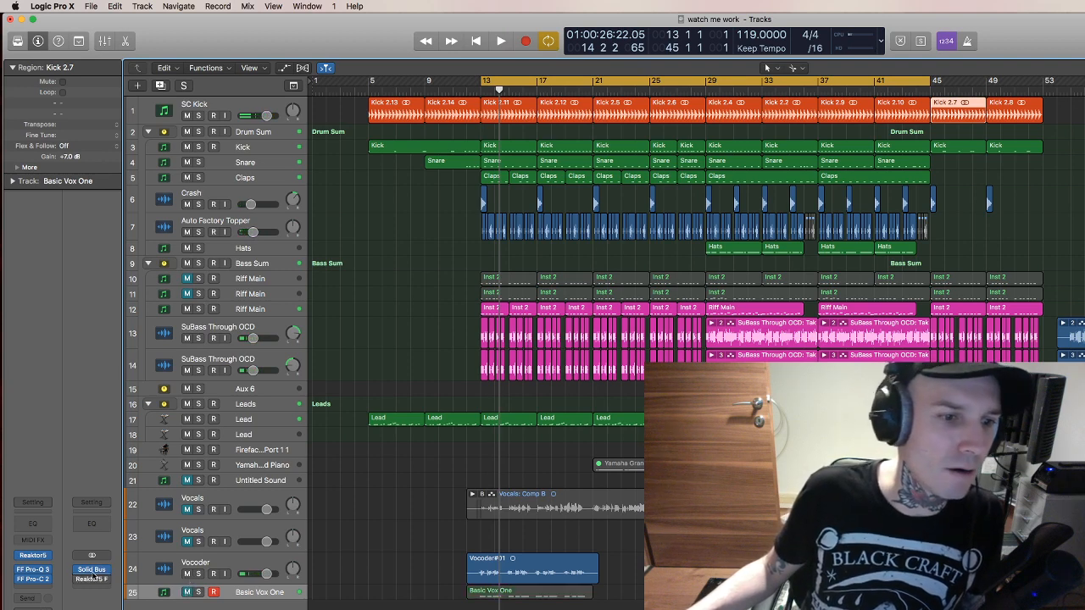
Compare the mix with the Stereo Out's Solid Bus Comp bypassed and active, then close the plug-in windows.
key(v)
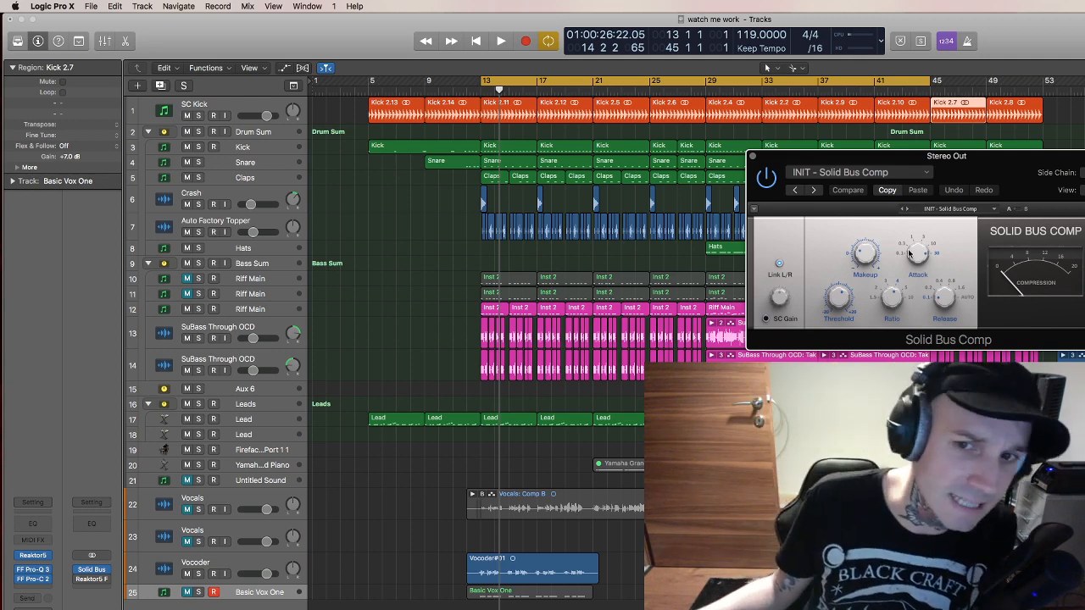
key(space)
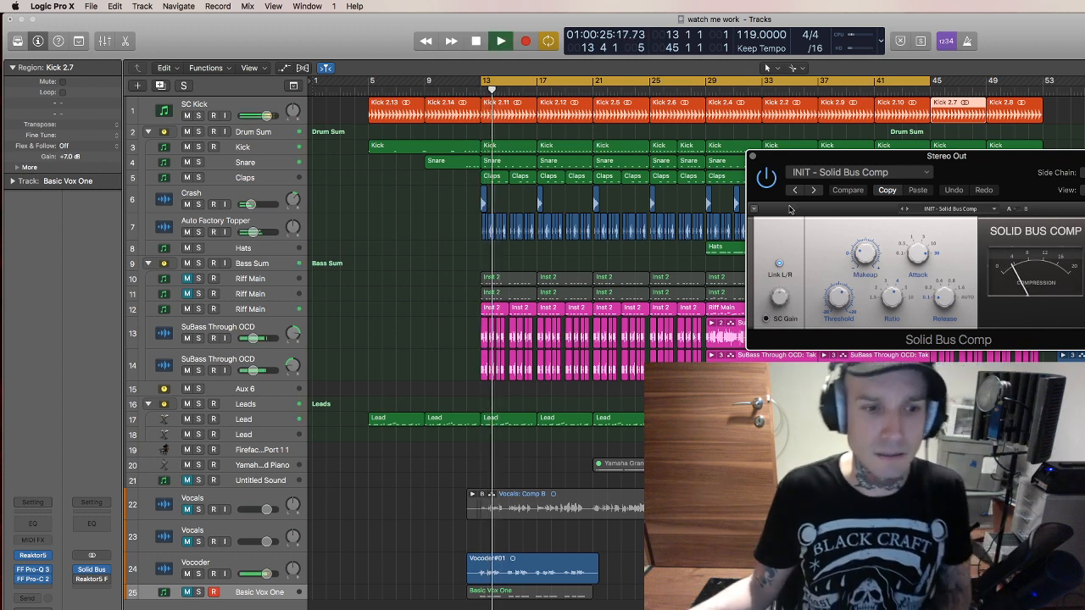
key(space)
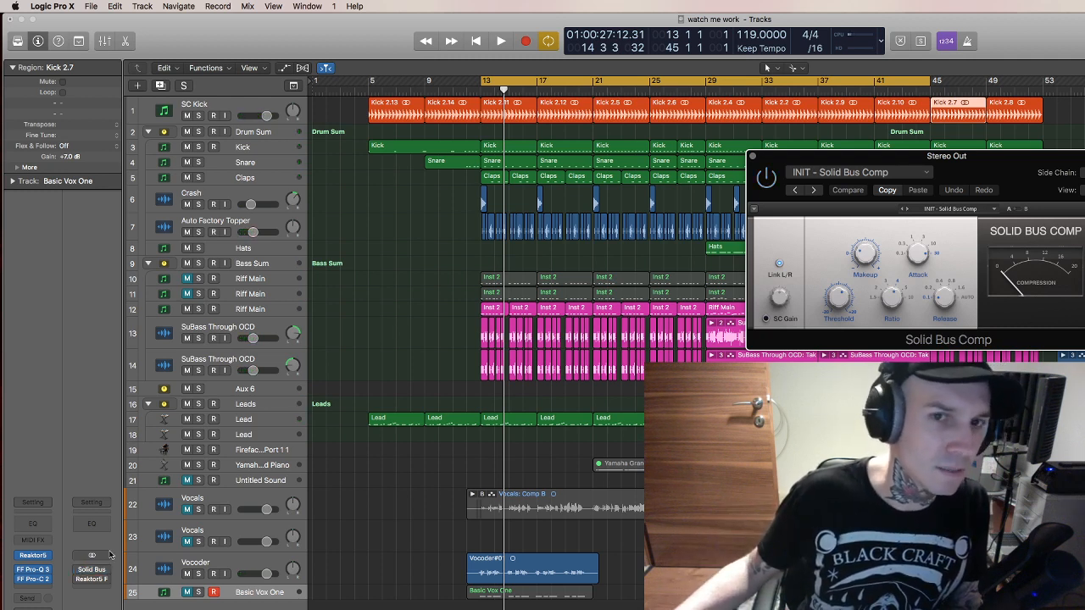
key(space)
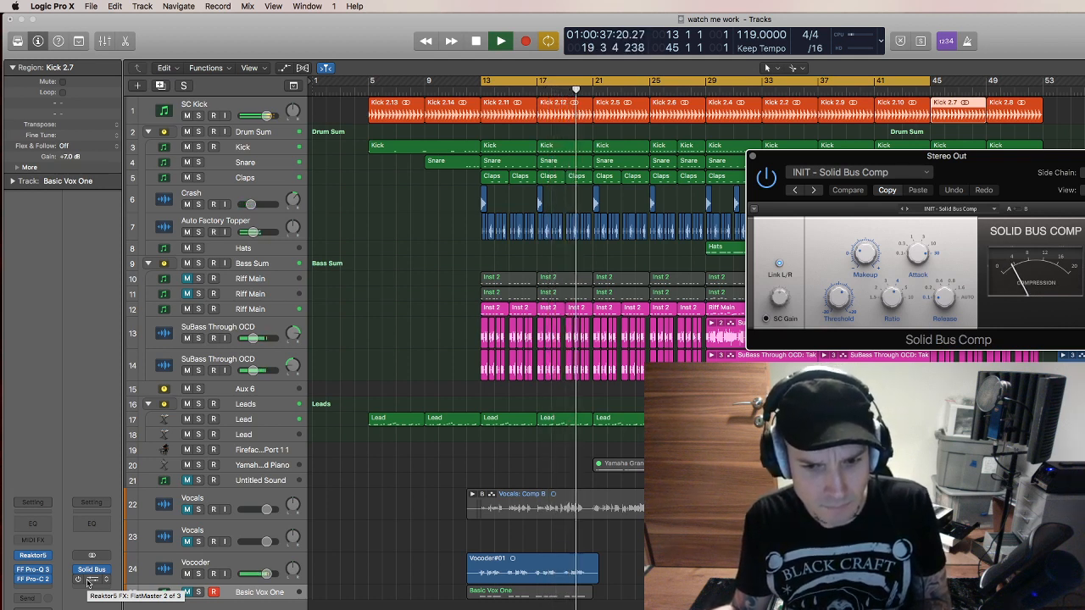
key(space)
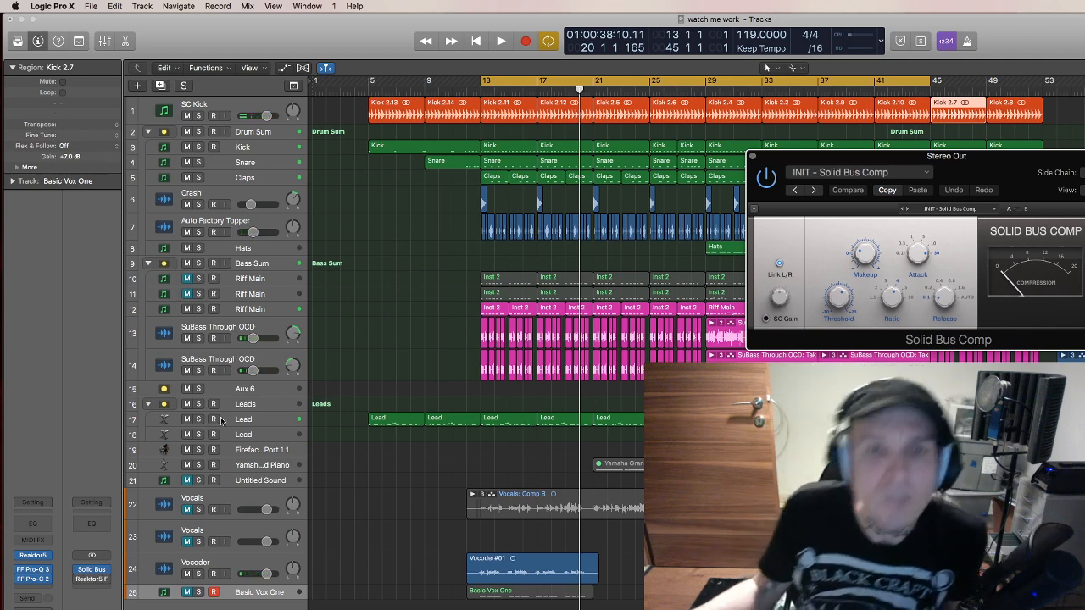
click(753, 157)
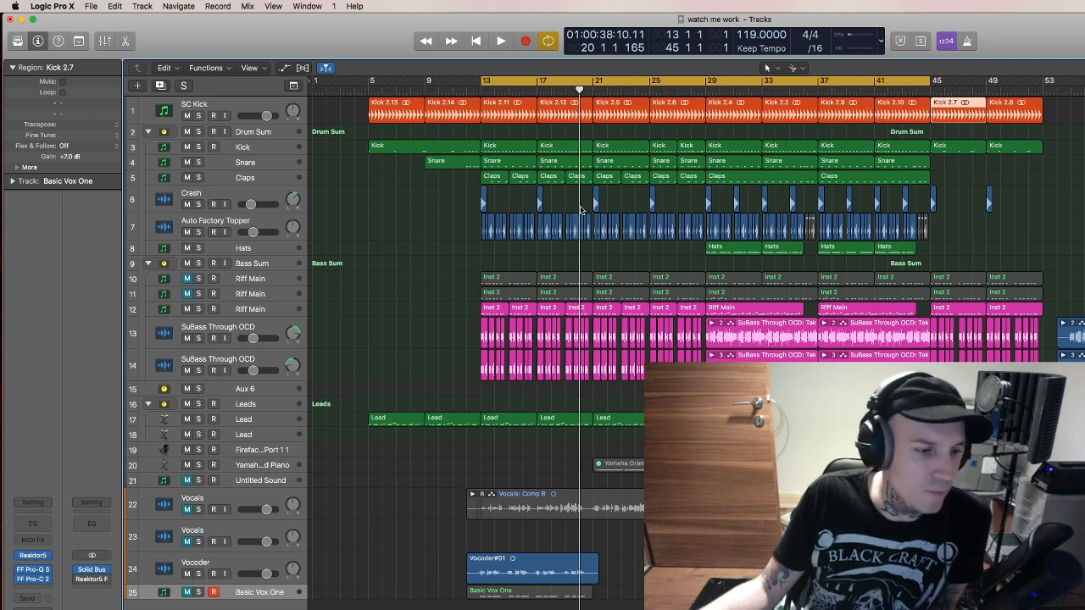
Set the cycle range to bars 28–46 and audition the transition into the section at bar 29.
scroll(581, 210, right, 2)
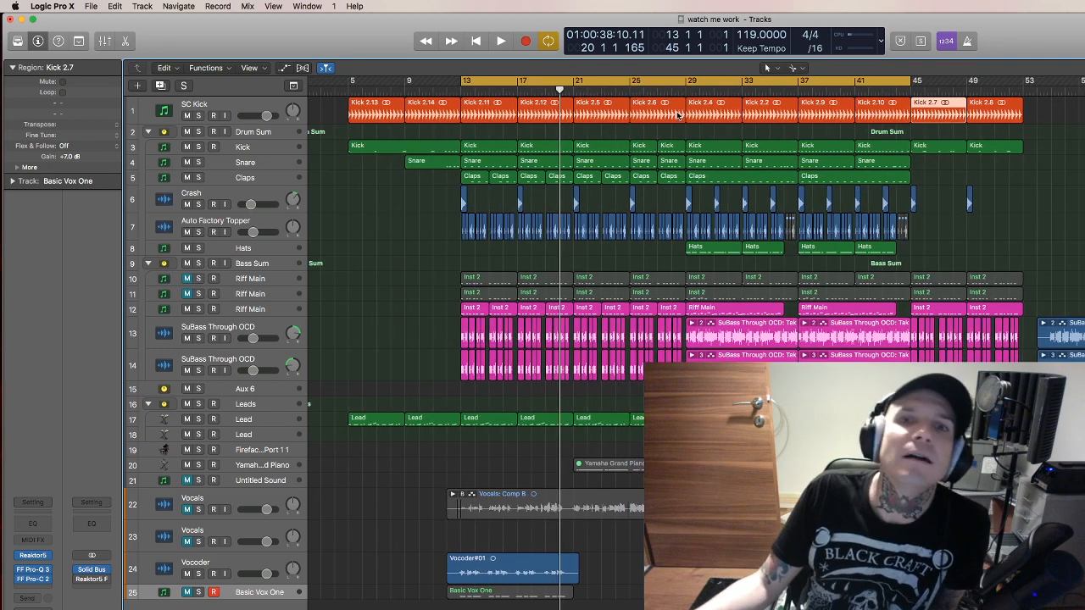
click(674, 91)
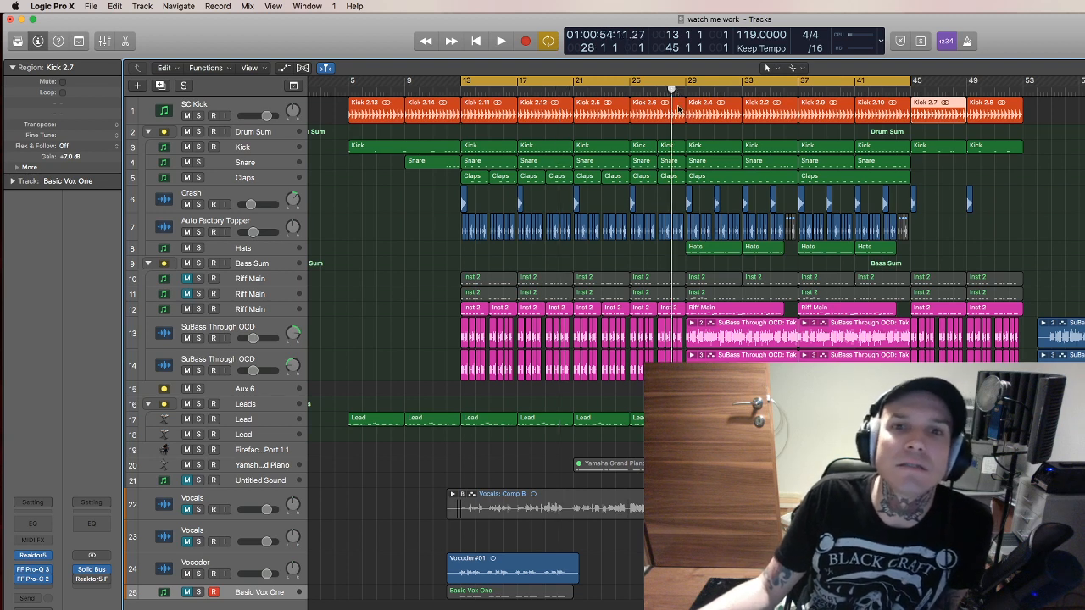
click(668, 79)
drag(677, 81, 925, 84)
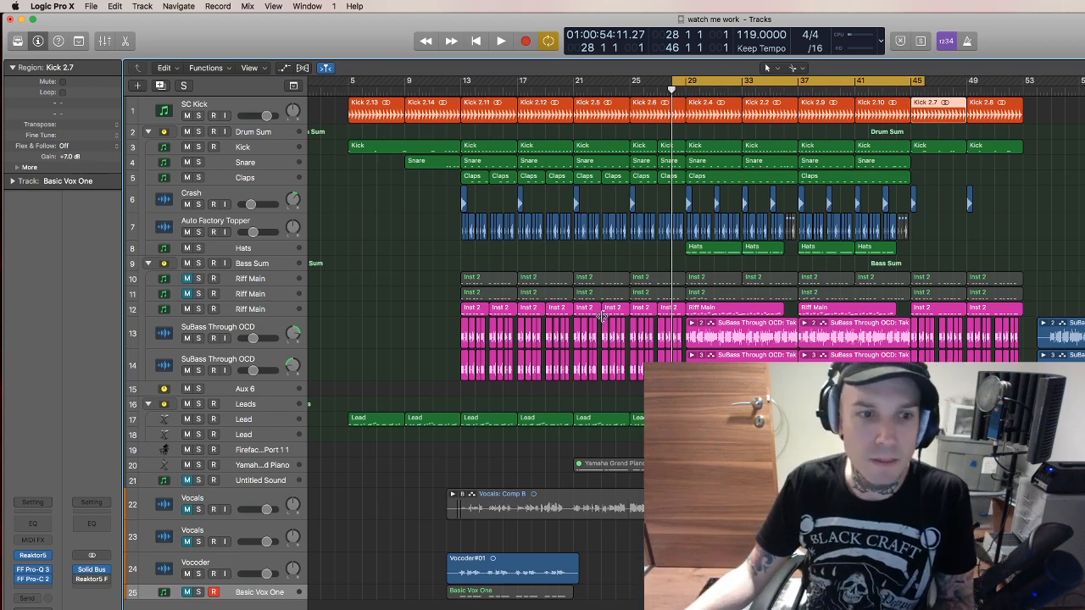
key(space)
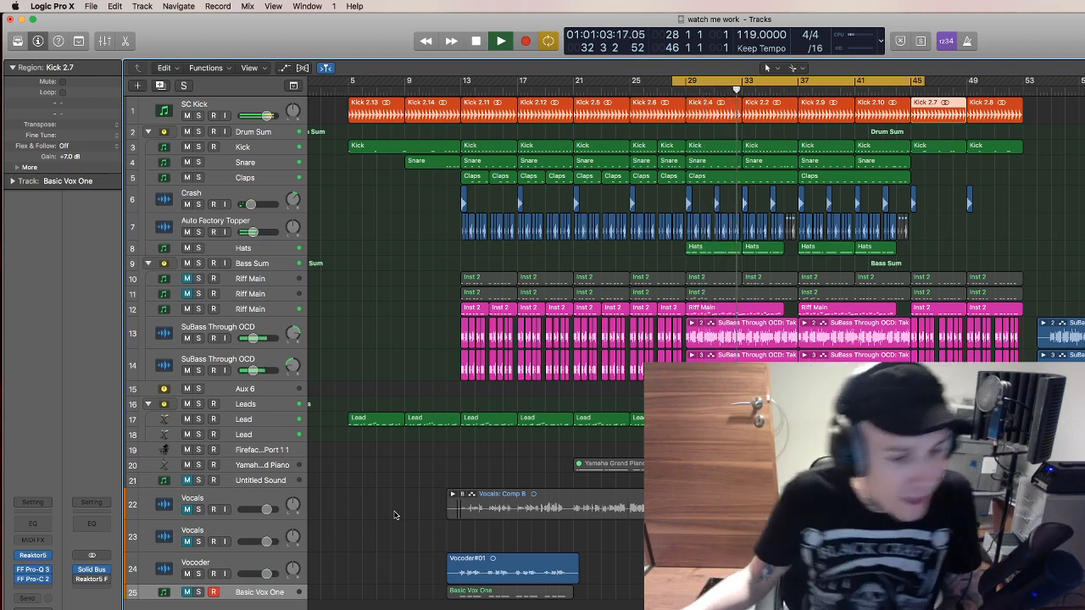
key(space)
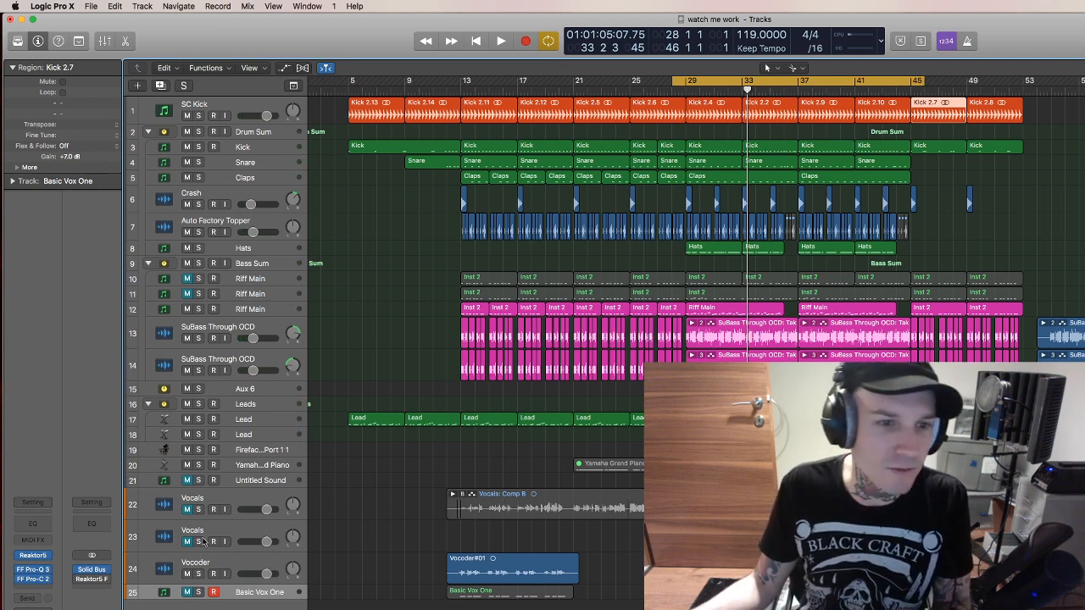
Unmute both Vocals tracks and turn off cycle mode, placing the playhead at bar 25.
click(187, 508)
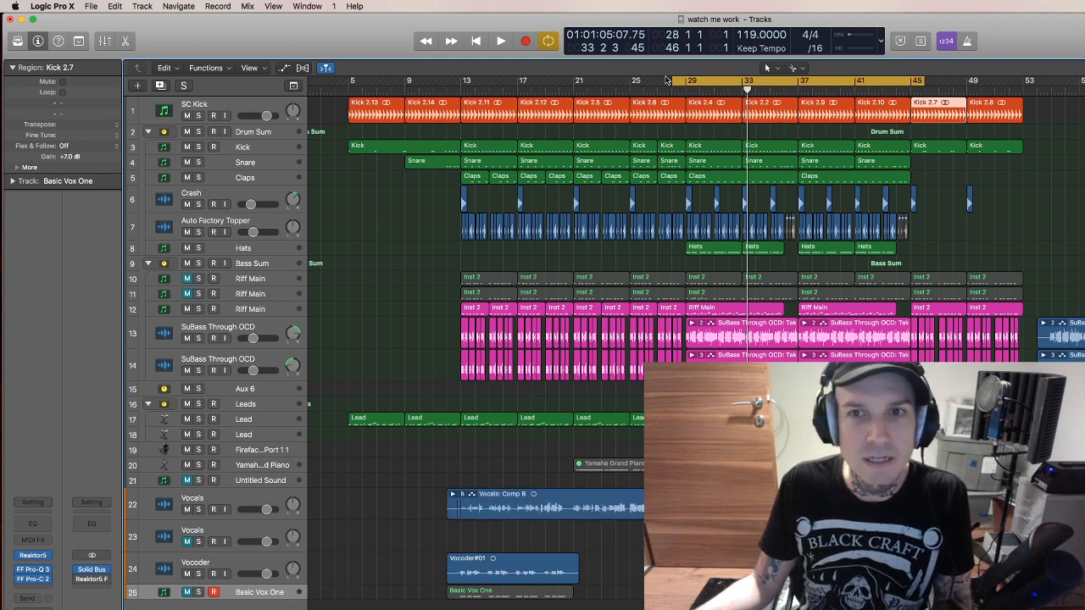
scroll(669, 82, right, 1)
click(689, 81)
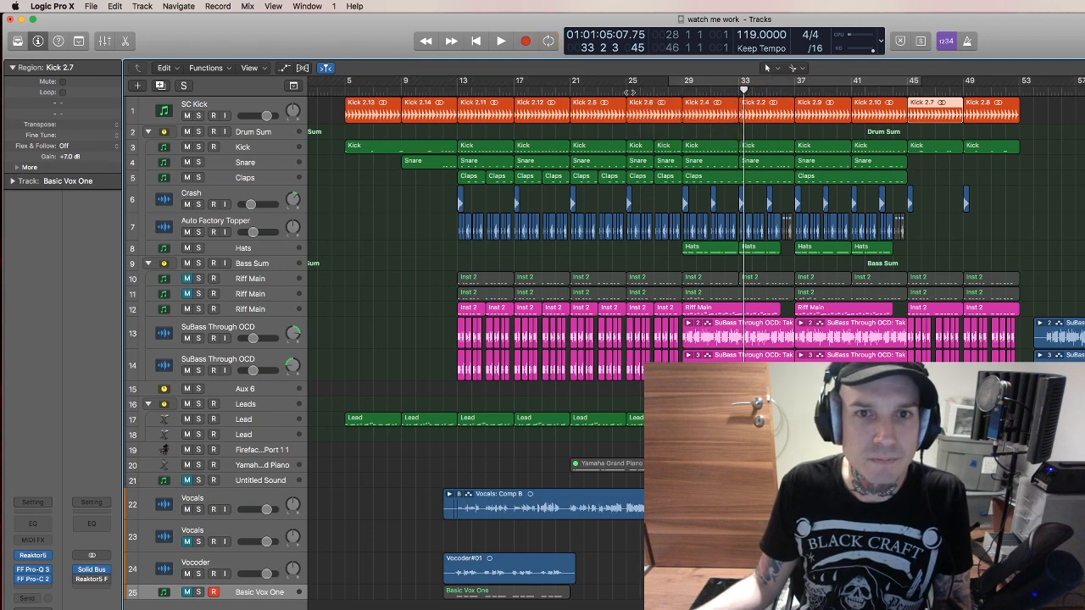
click(626, 89)
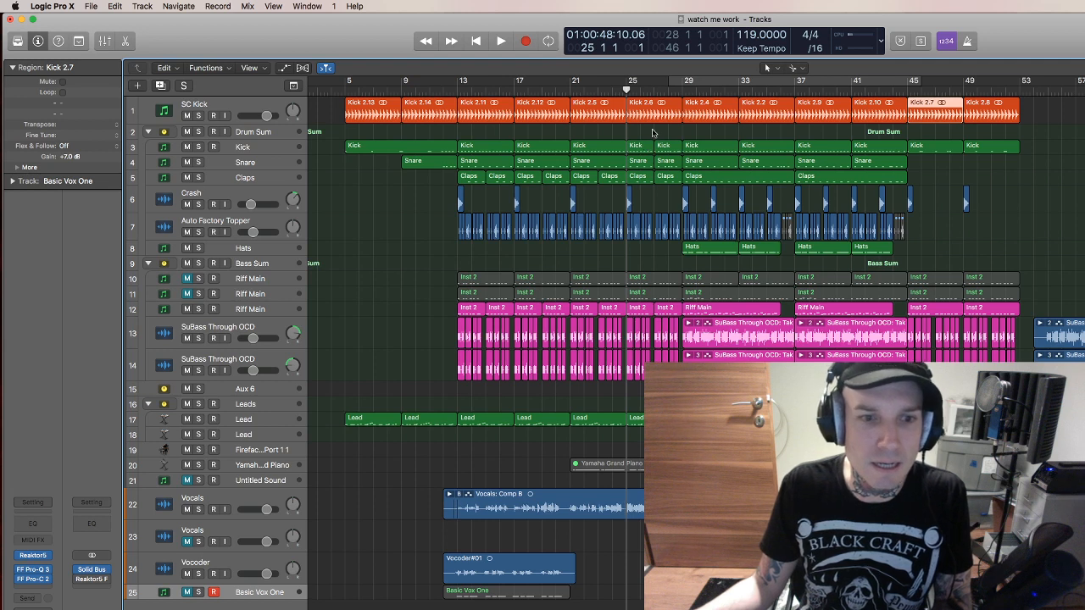
scroll(305, 407, left, 1)
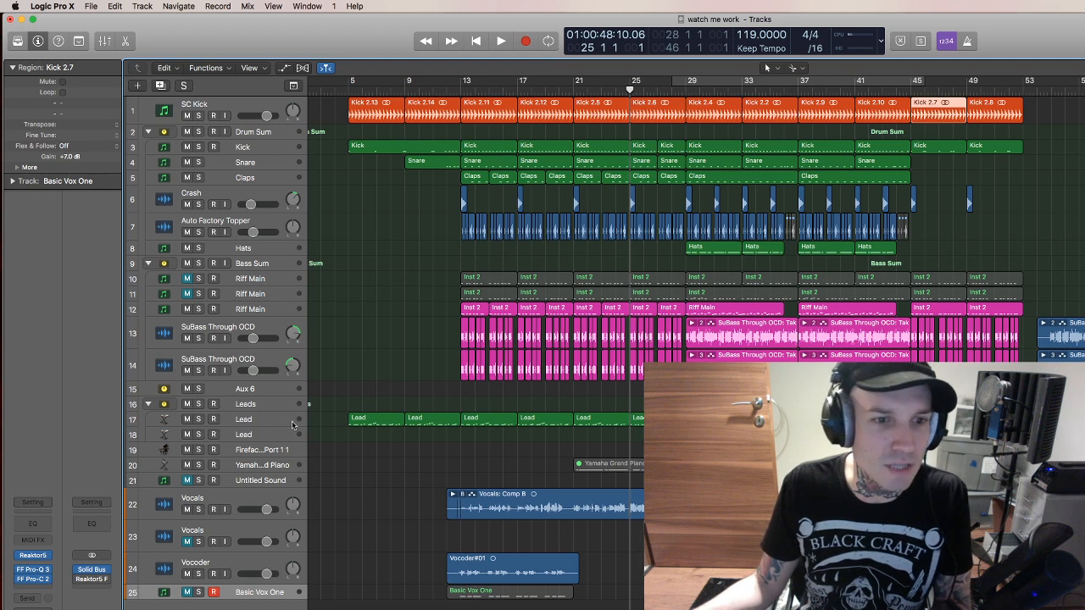
click(194, 531)
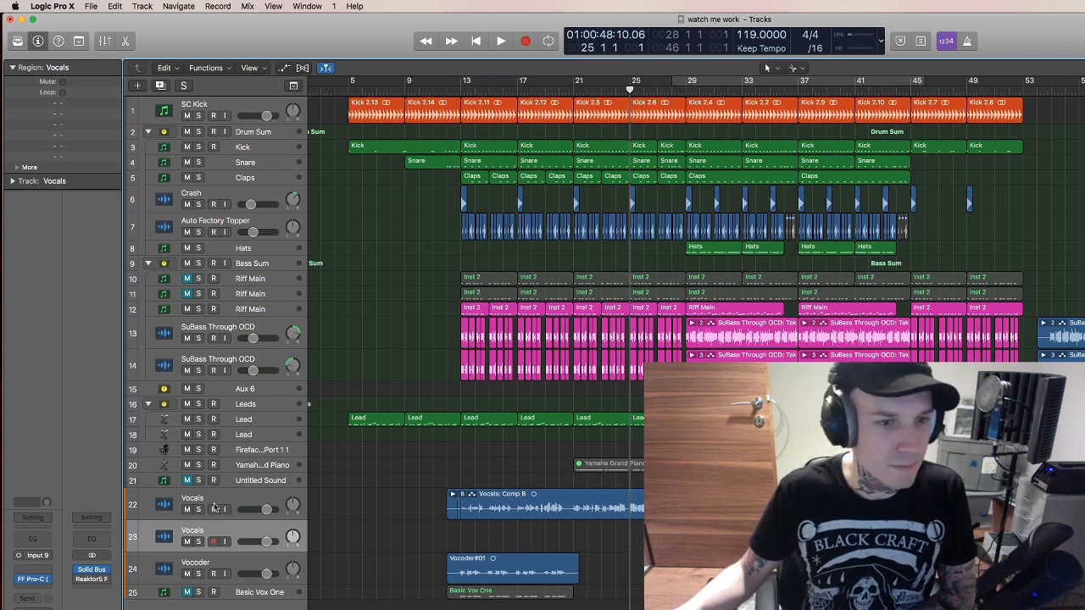
Select the Yamaha Grand Piano track for live playing and audition the arrangement up to bar 33.
click(379, 469)
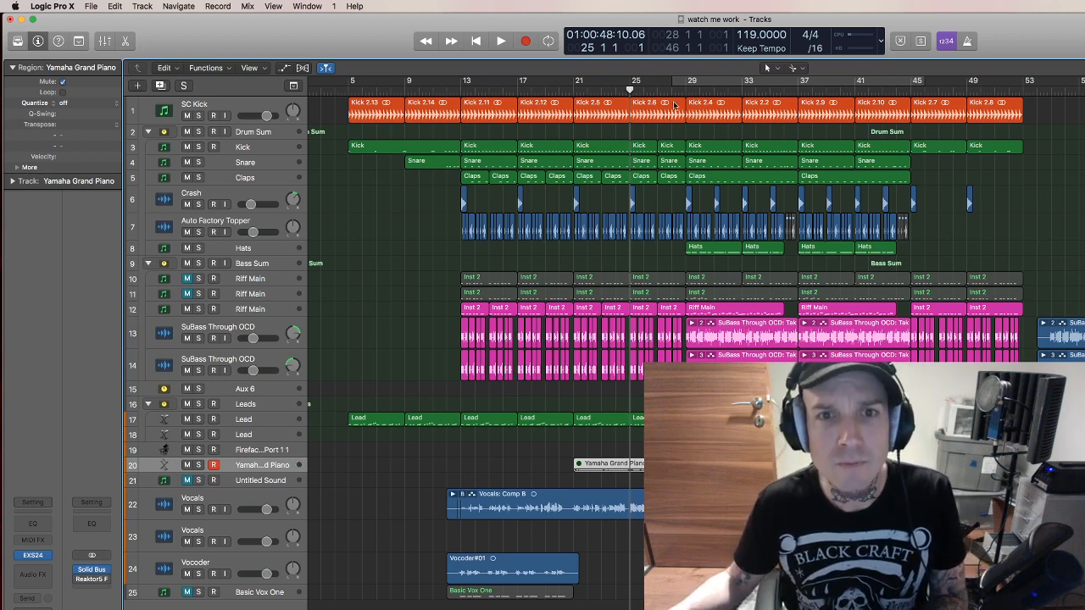
key(period)
key(period)
key(space)
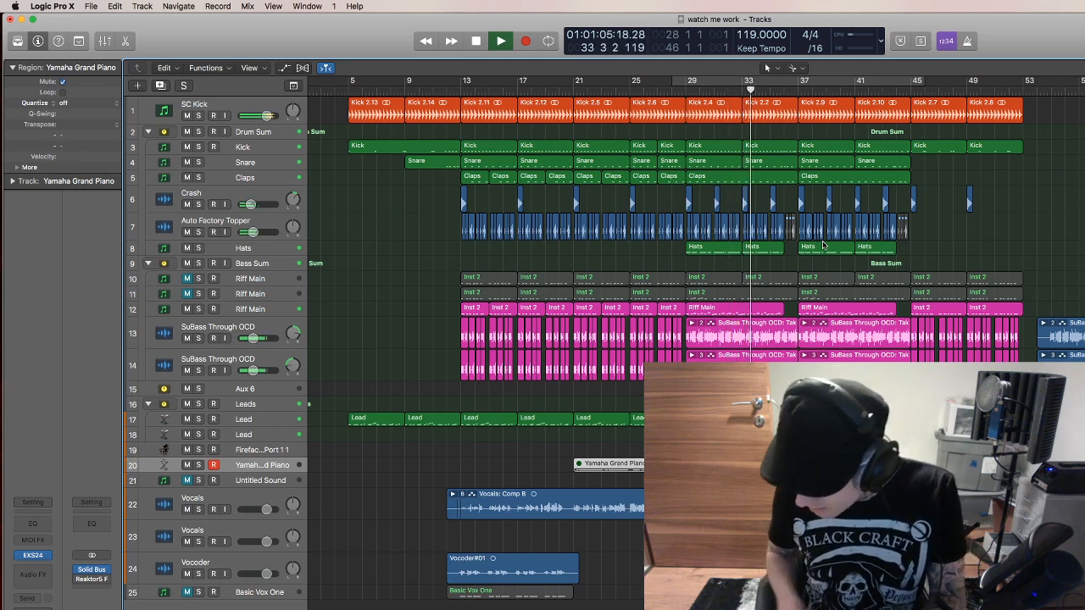
key(space)
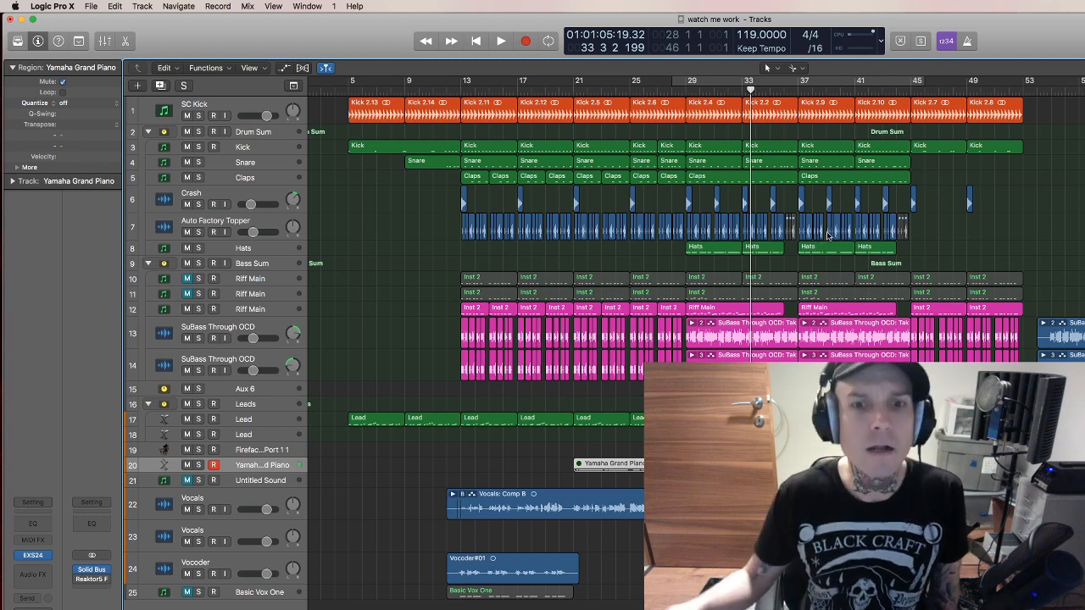
Replay the transition into bar 29 from bar 28 with the piano track armed.
click(672, 88)
key(space)
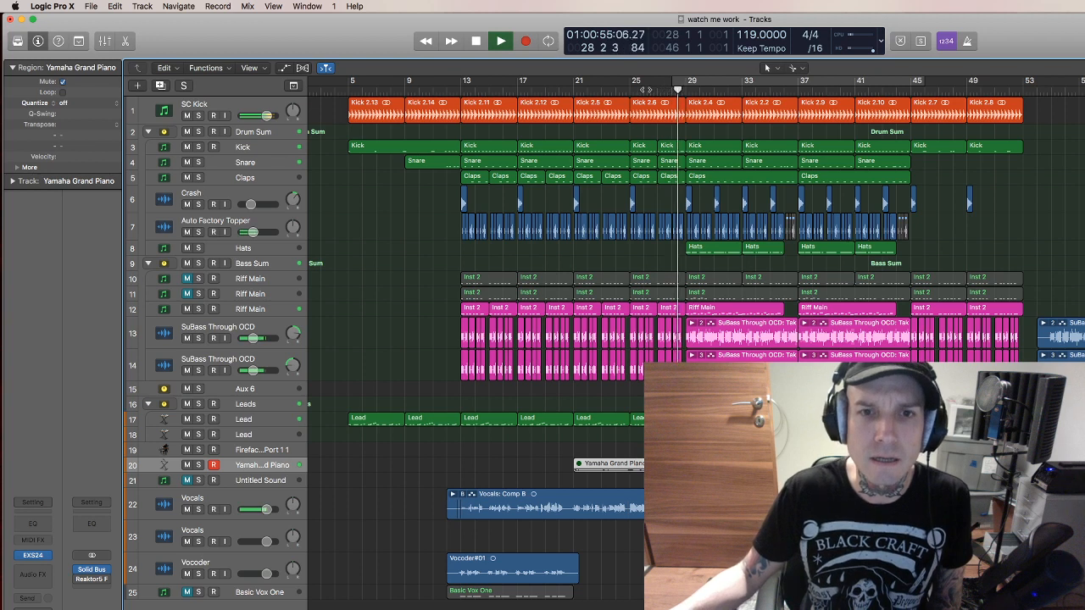
click(640, 88)
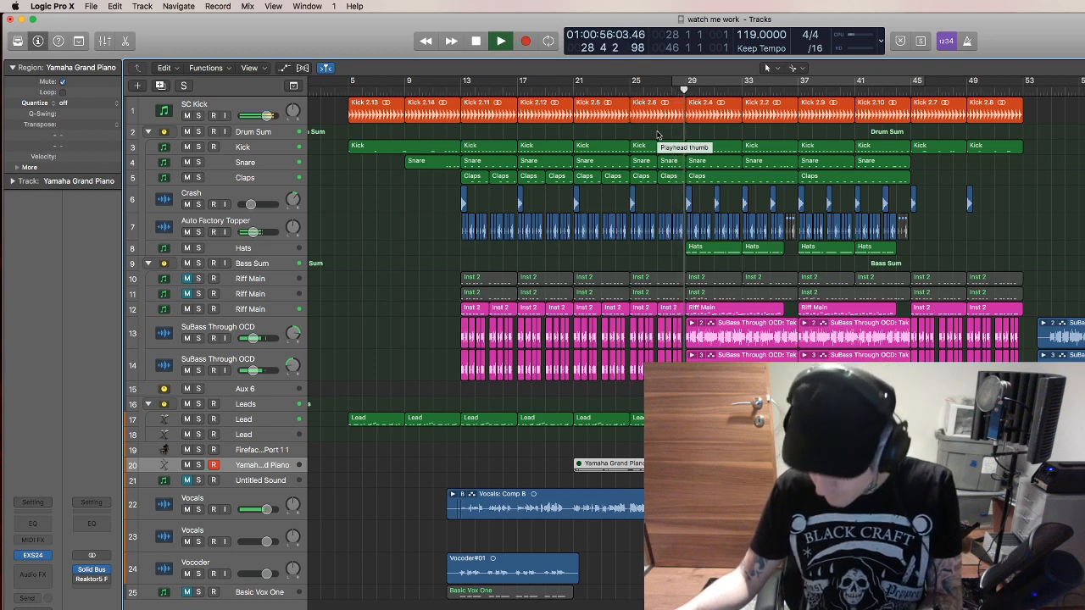
key(space)
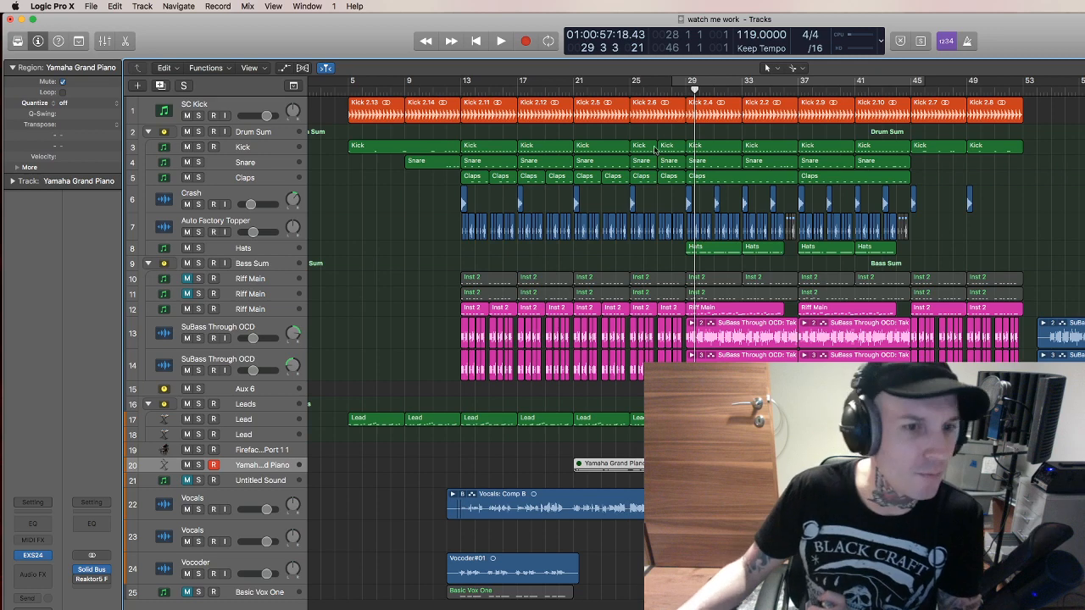
Open the piano track's EXS24 instrument, try piano ideas over playback from about bar 27, and close the instrument window.
click(33, 555)
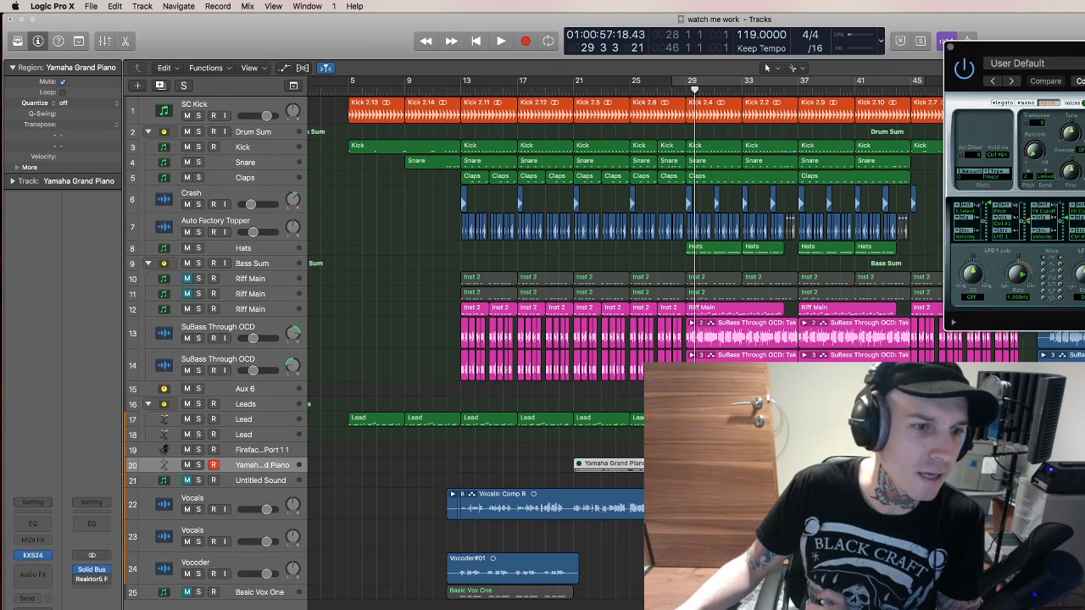
scroll(631, 114, right, 2)
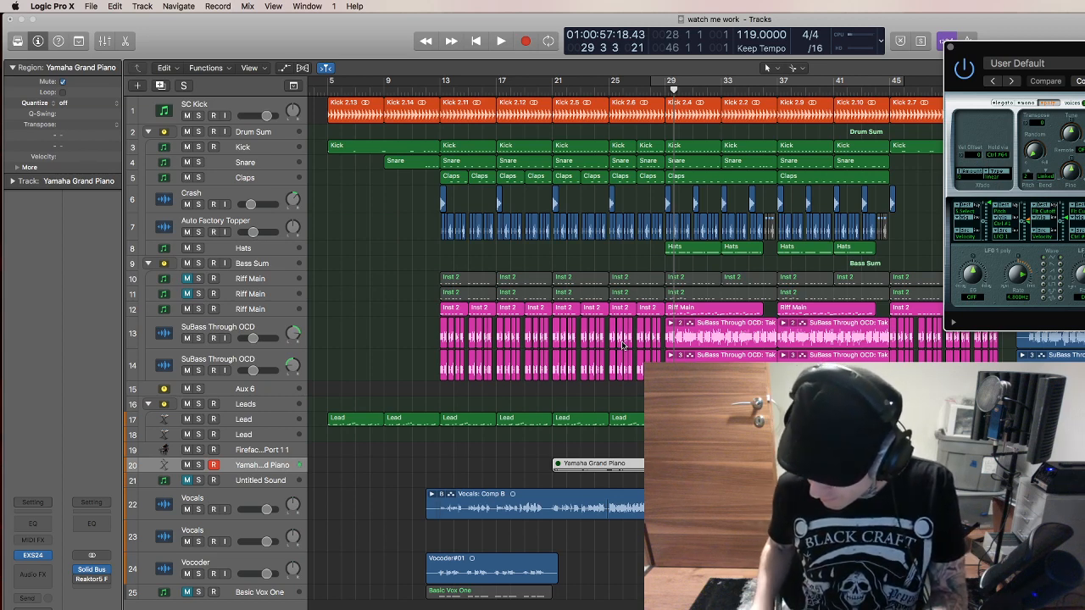
double_click(650, 88)
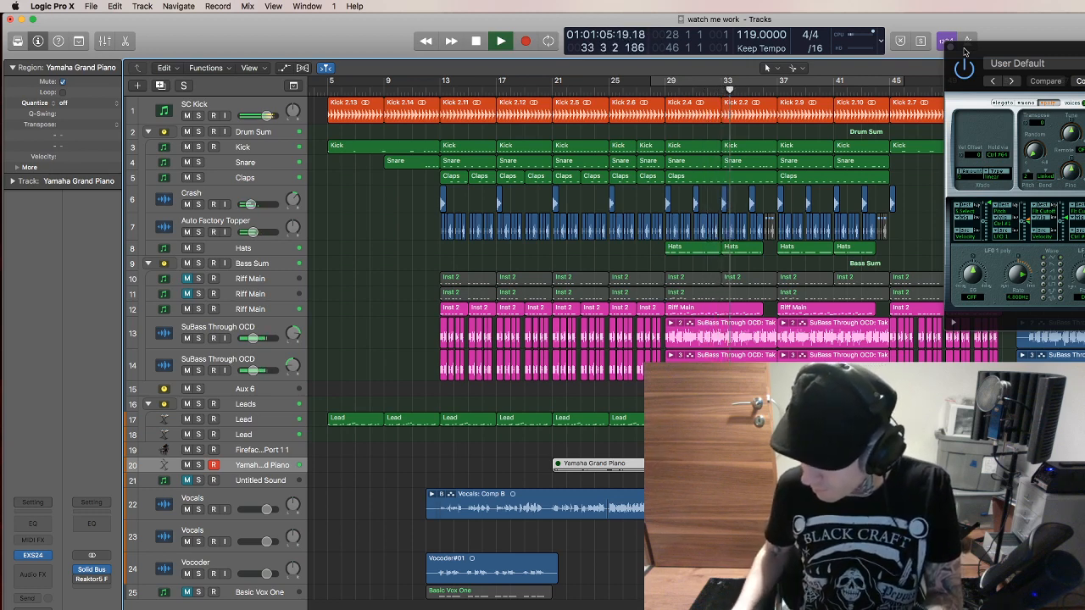
key(space)
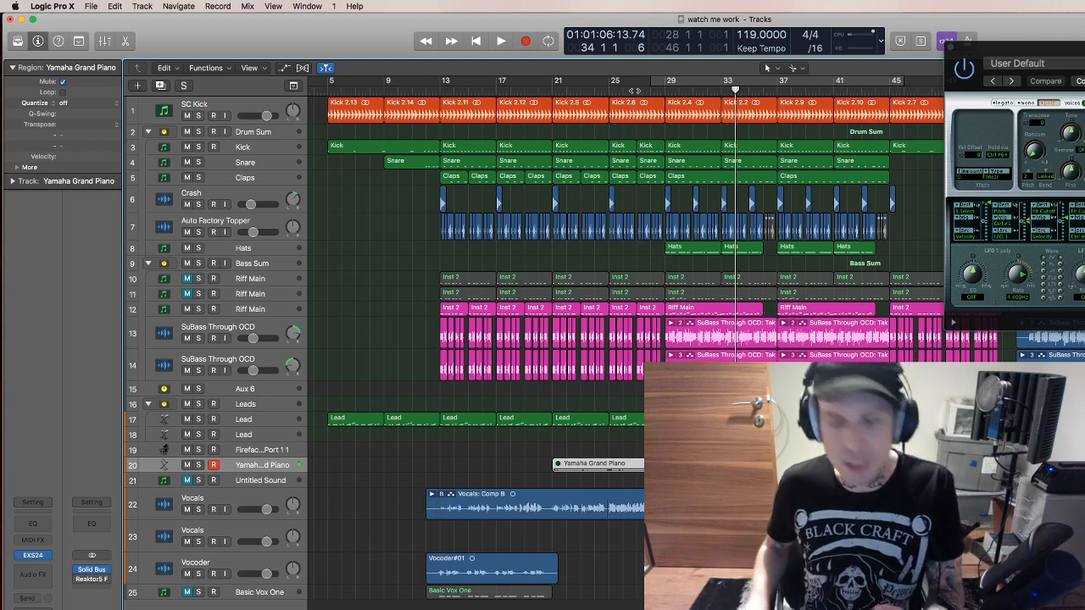
click(951, 48)
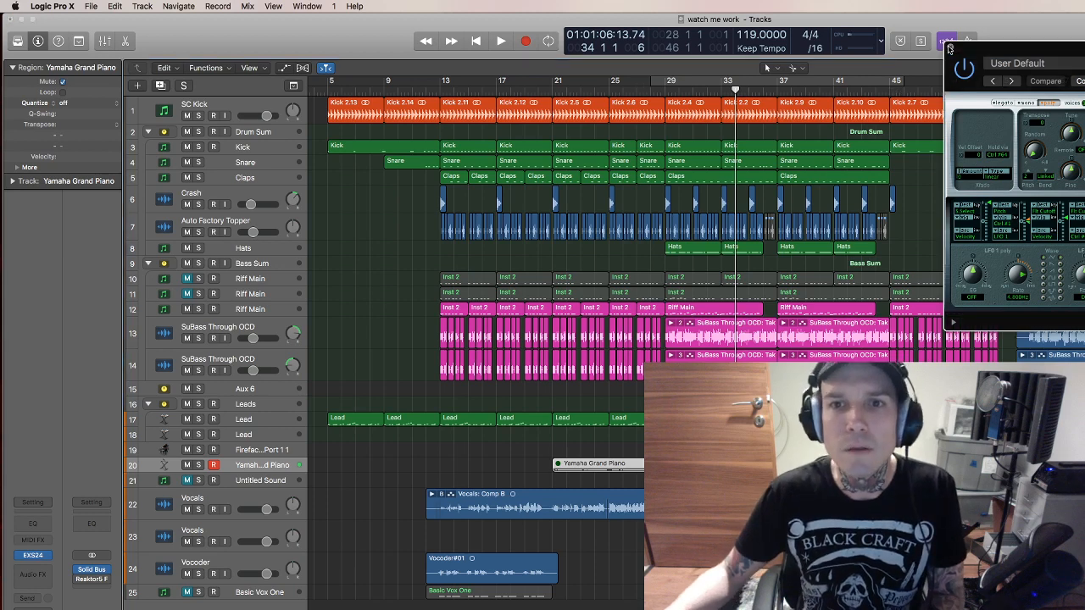
Close the EXS24 window and try piano ideas over playback from about bar 27, stopping at bar 31.
click(950, 48)
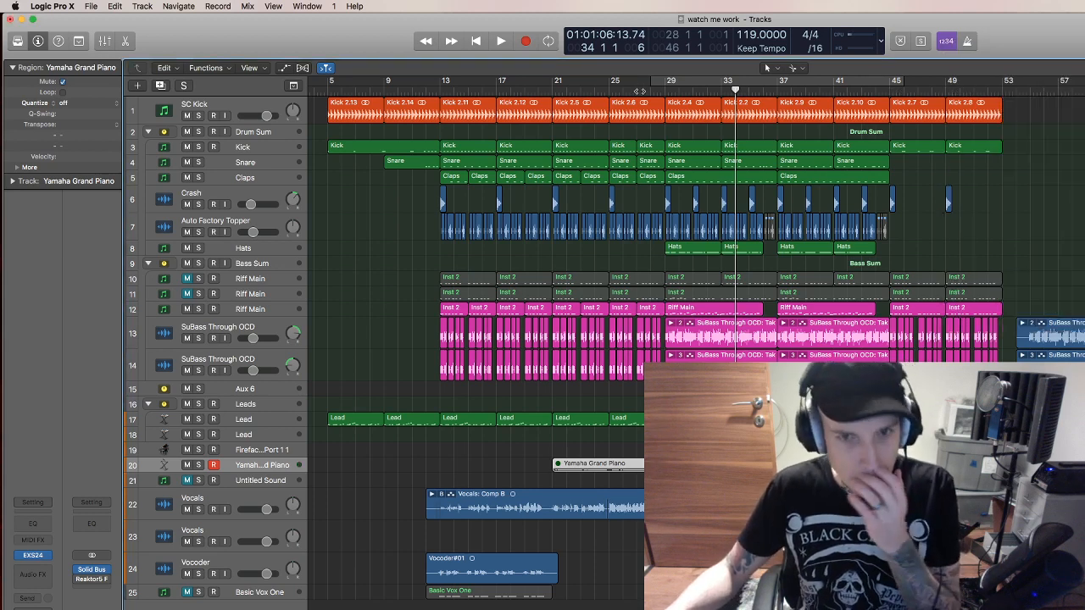
click(642, 90)
key(space)
key(space)
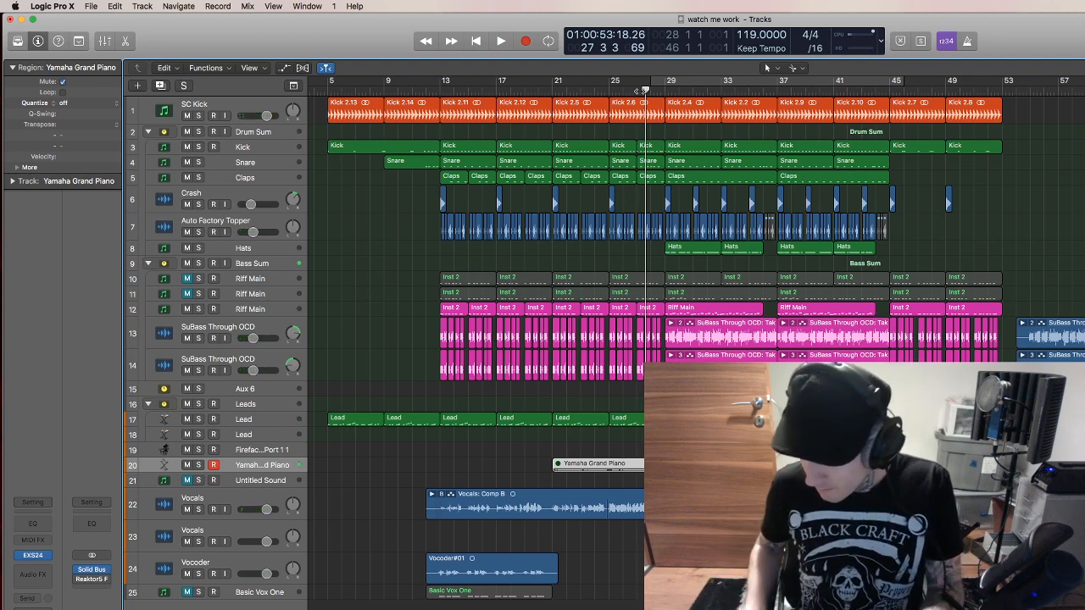
click(641, 89)
key(space)
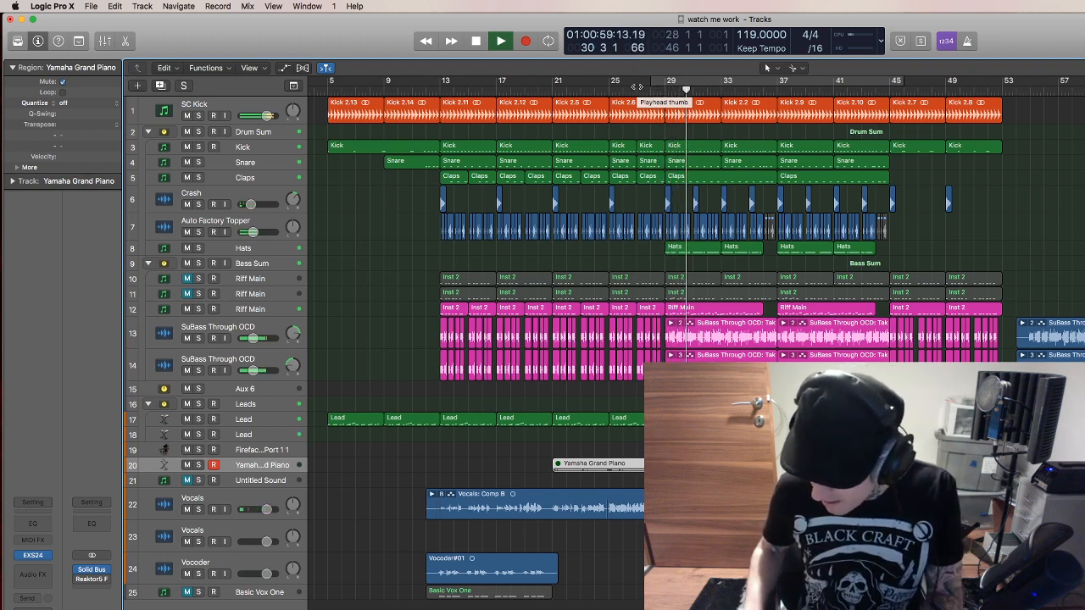
key(space)
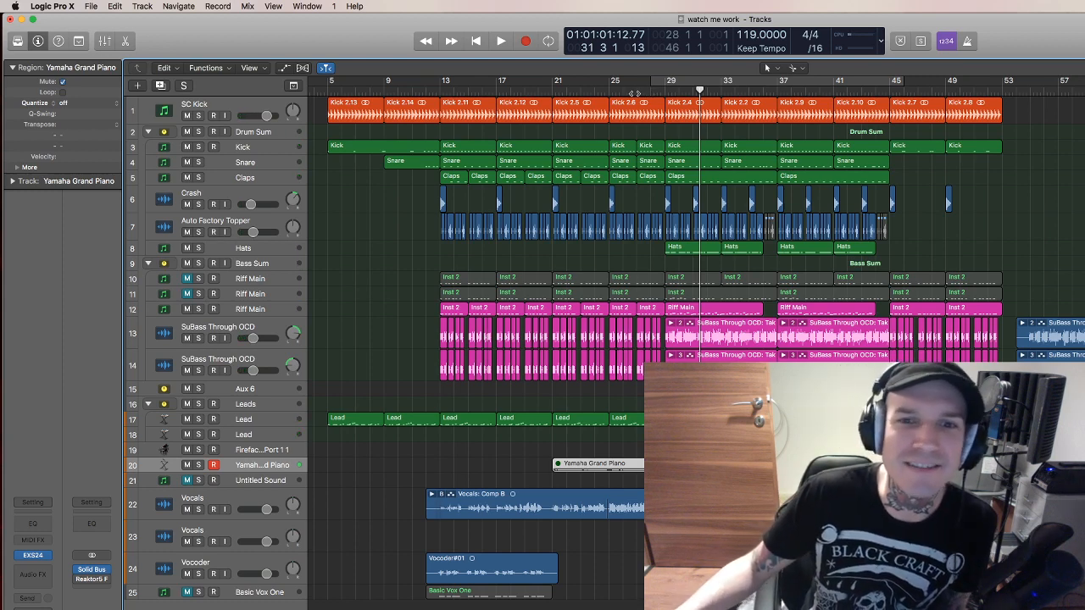
Replay the lead-in to bar 29 from before bar 27 and again from bar 28, with the piano track armed.
click(636, 89)
key(space)
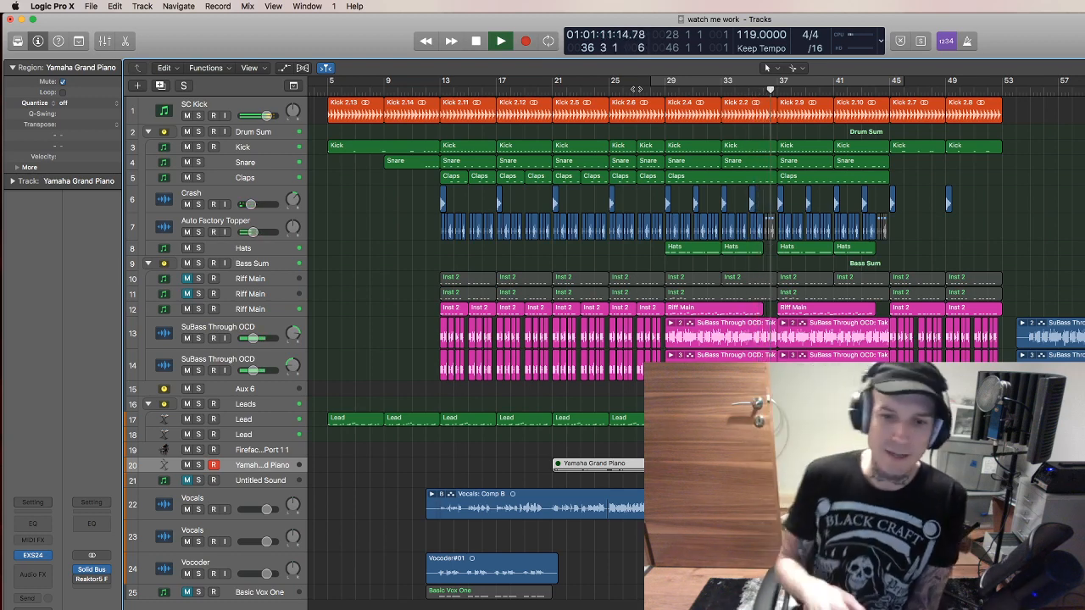
key(space)
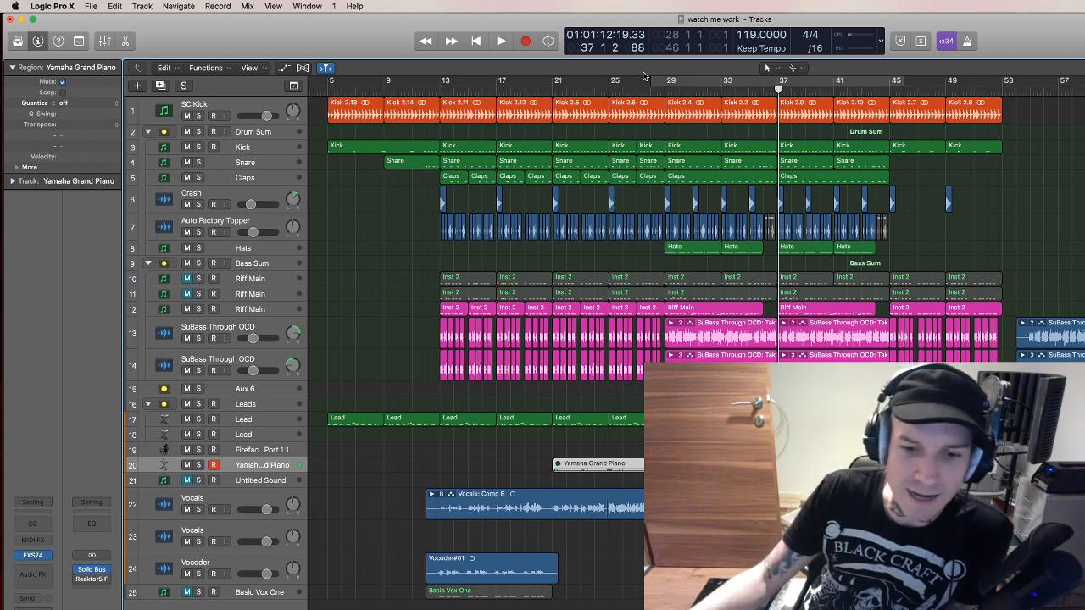
click(650, 89)
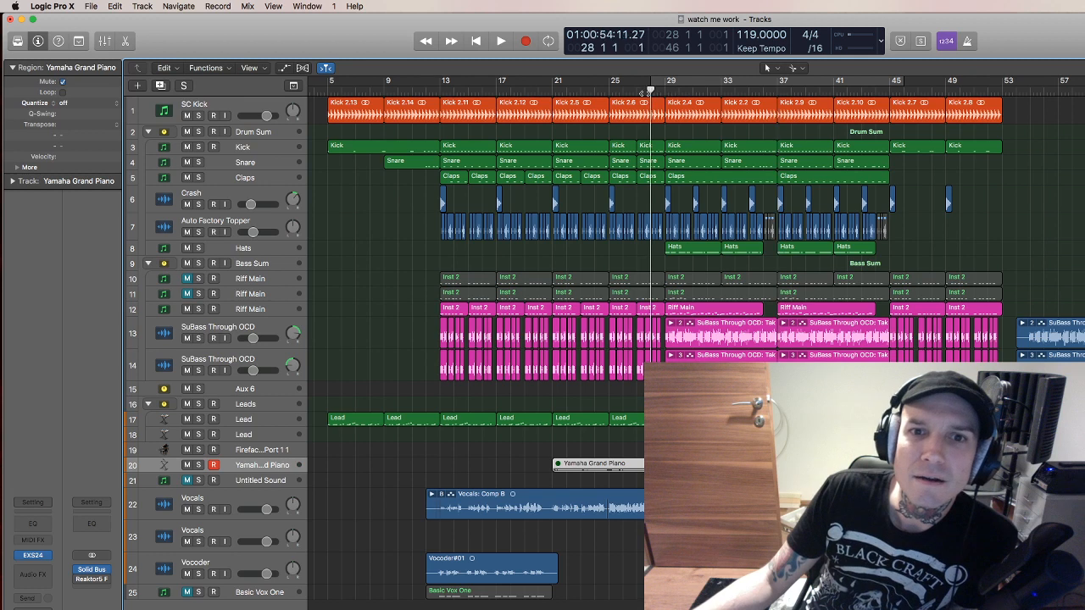
key(space)
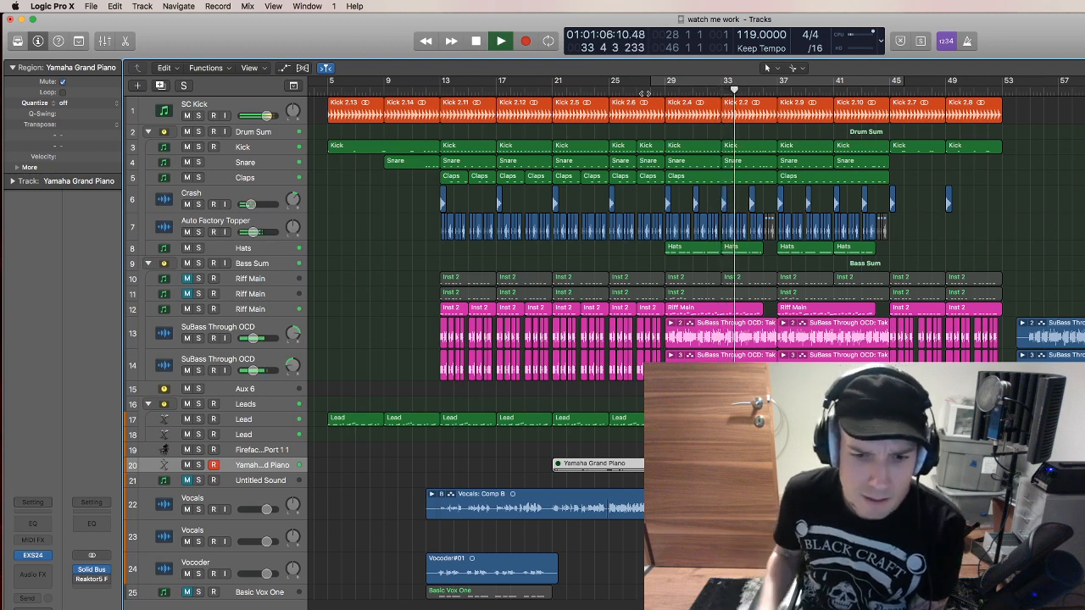
key(space)
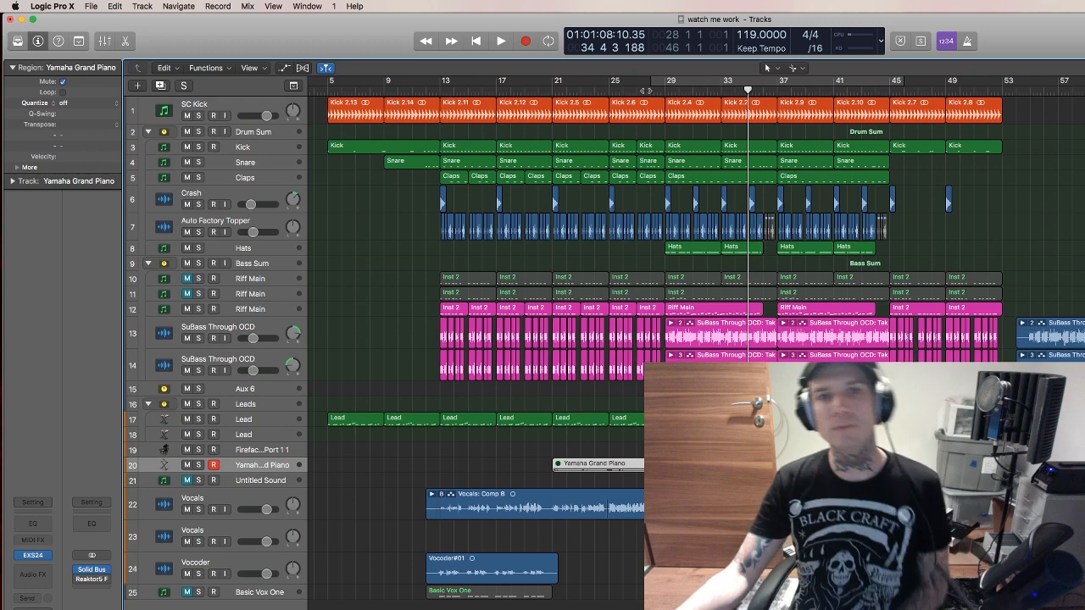
Play the arrangement from bar 28 and set an active cycle range from bar 29 to bar 45.
click(650, 89)
key(space)
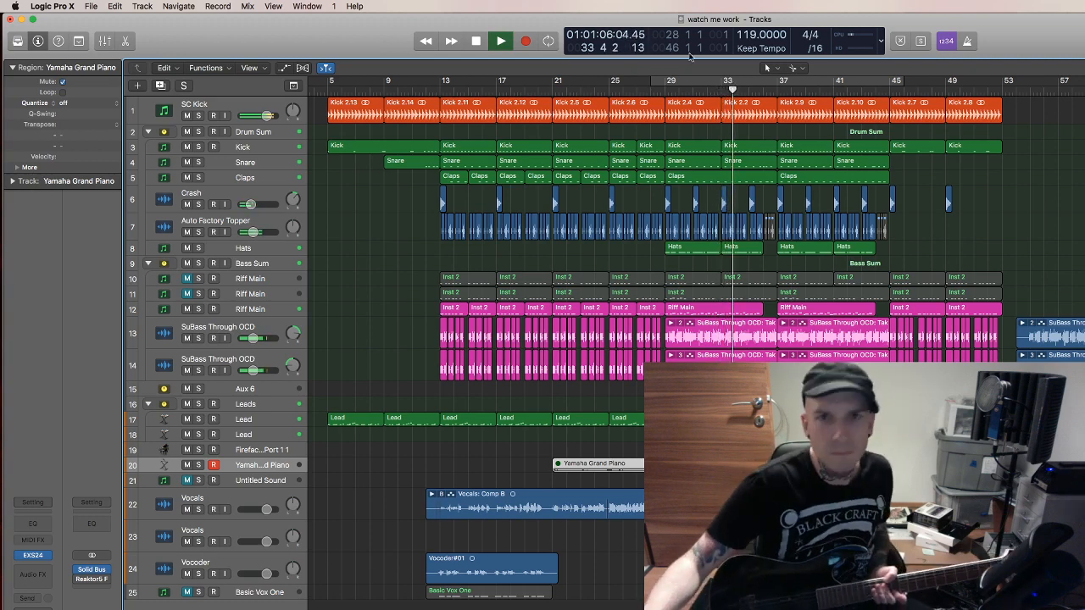
drag(670, 85, 886, 99)
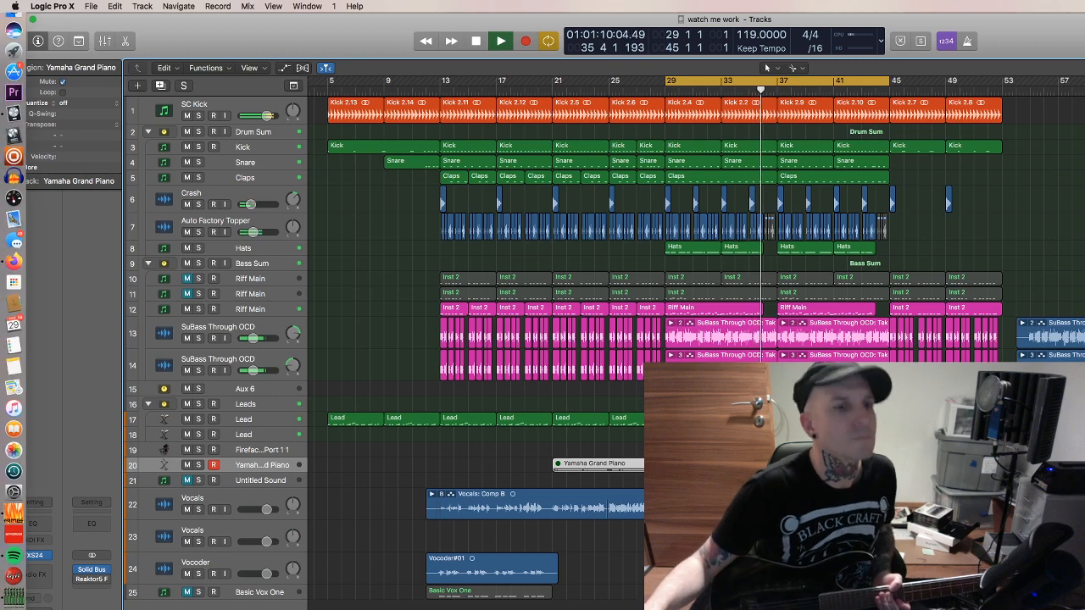
Switch to Fireface Mixer to check the interface channel levels, return to Logic Pro X and stop playback.
click(17, 584)
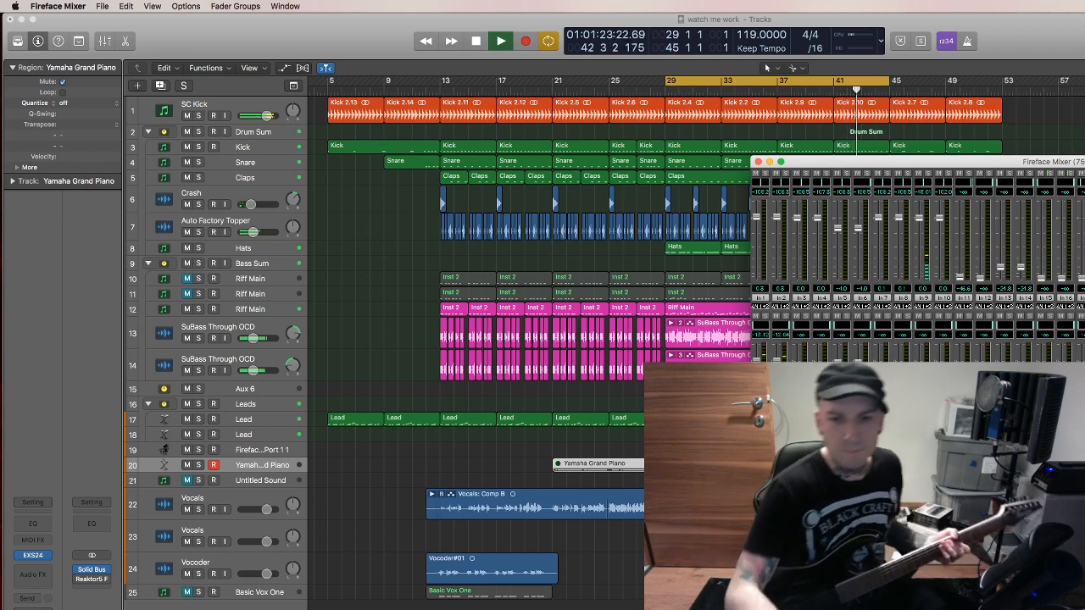
click(695, 543)
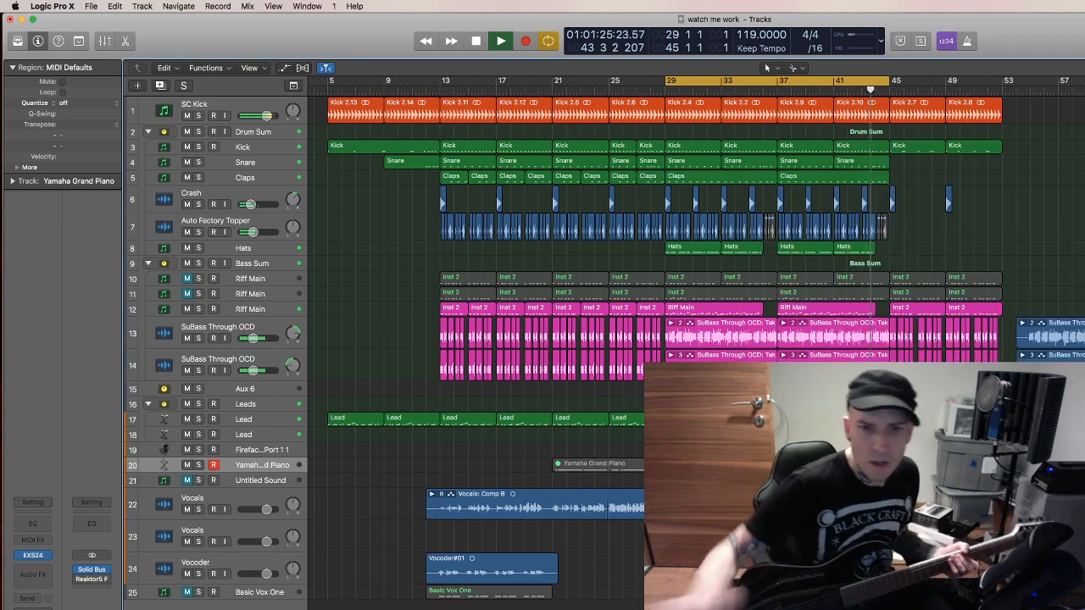
key(space)
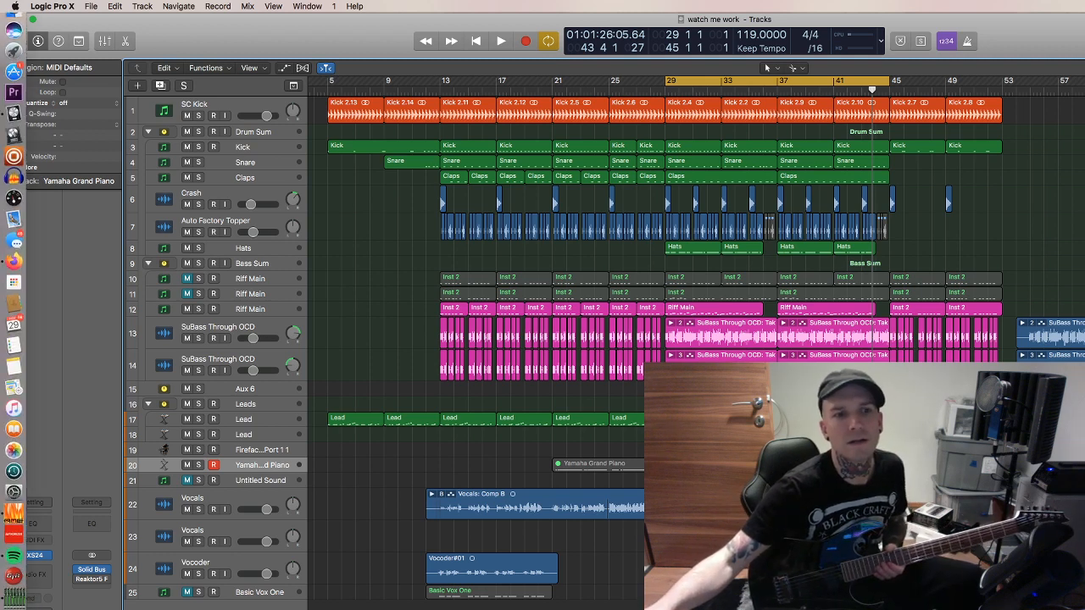
Switch to Loopback to check the Loopback Audio device's source and monitor routing, and return to Logic Pro X.
click(17, 601)
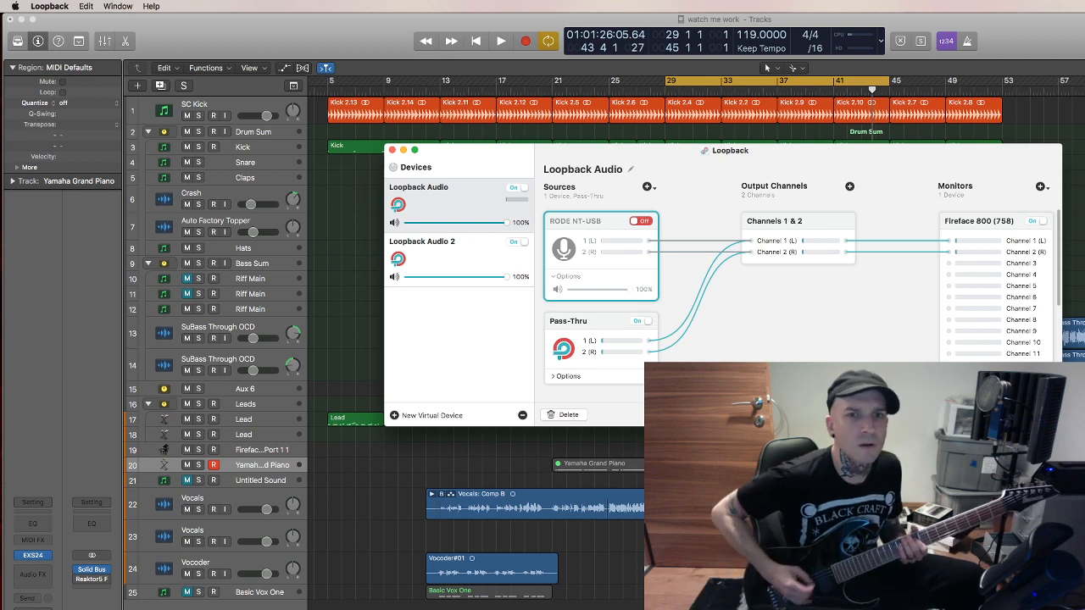
key(super+Tab)
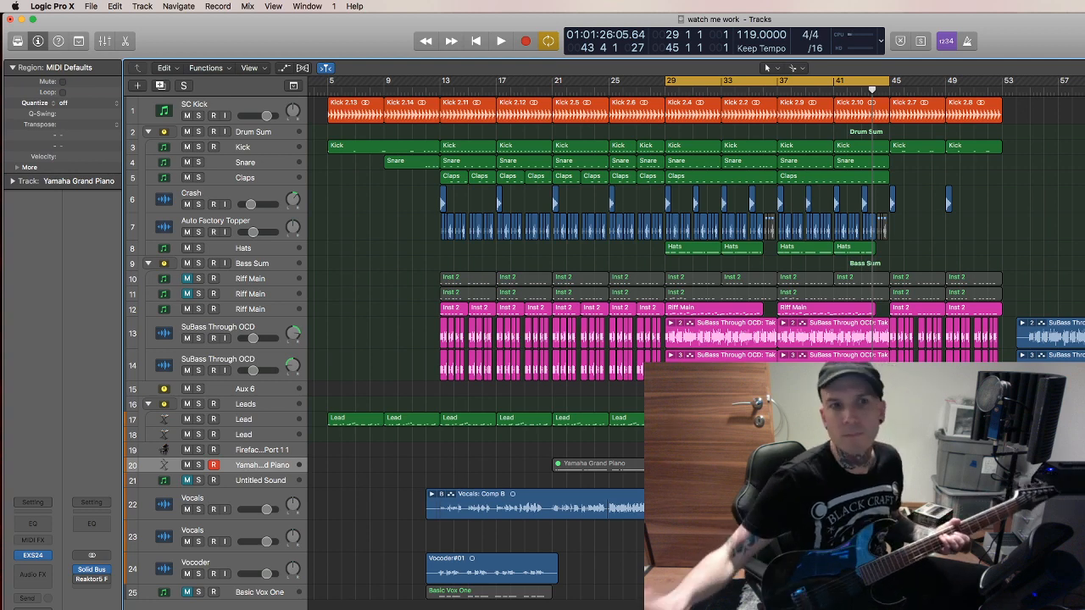
mouse_move(2, 519)
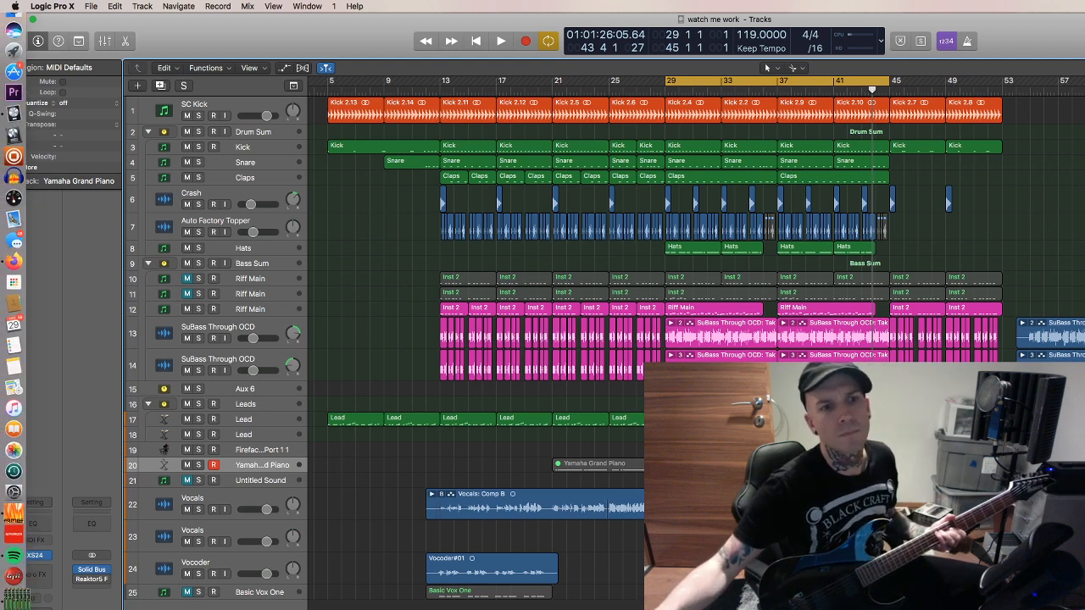
click(15, 597)
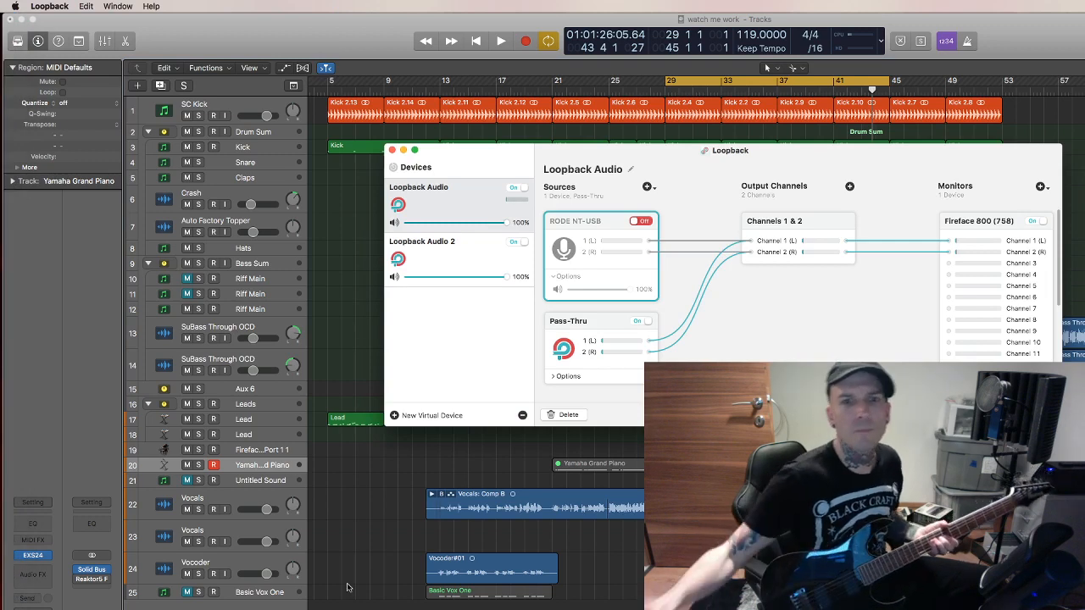
click(364, 543)
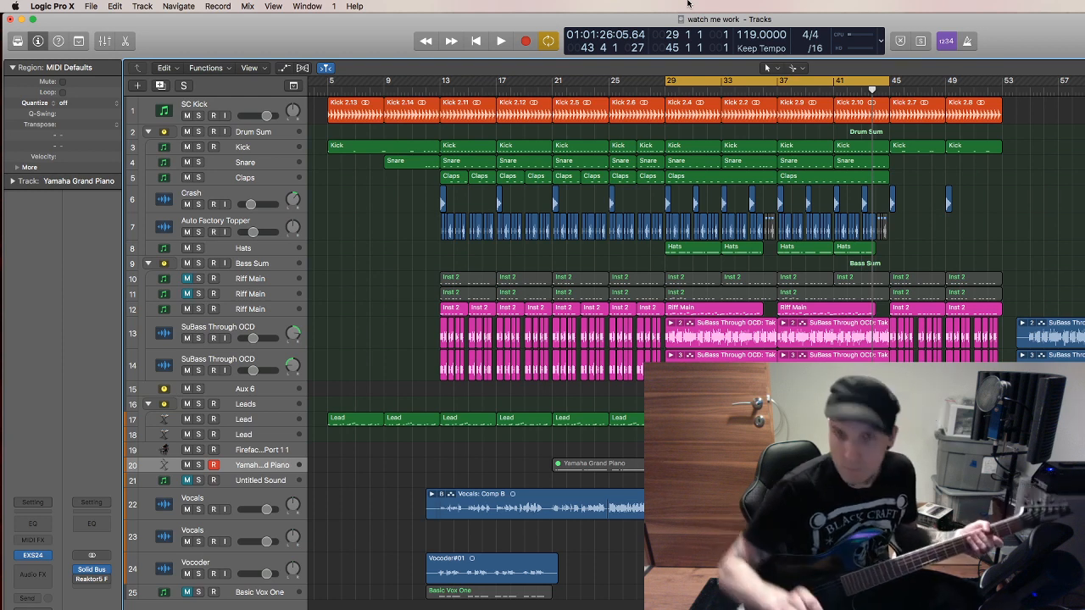
Loop bars 29 to 45 and try guitar and piano ideas over the playback.
key(space)
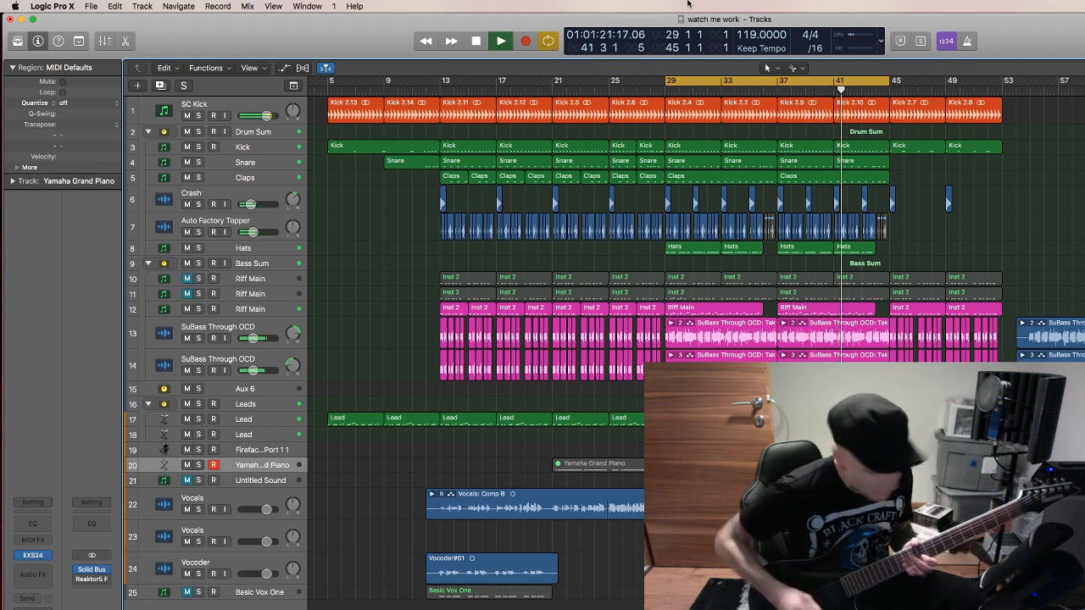
key(space)
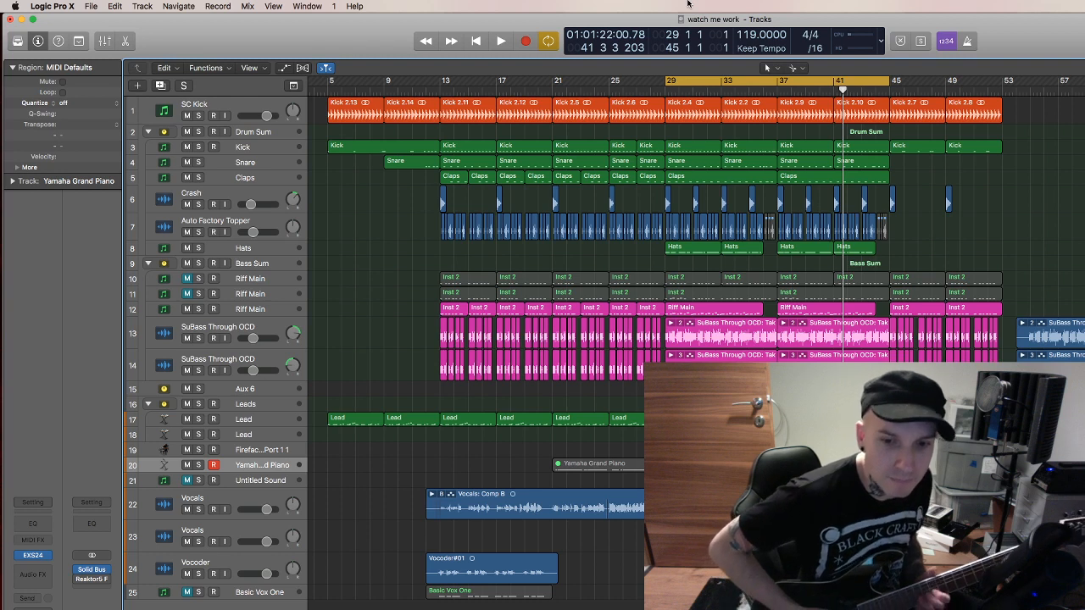
key(space)
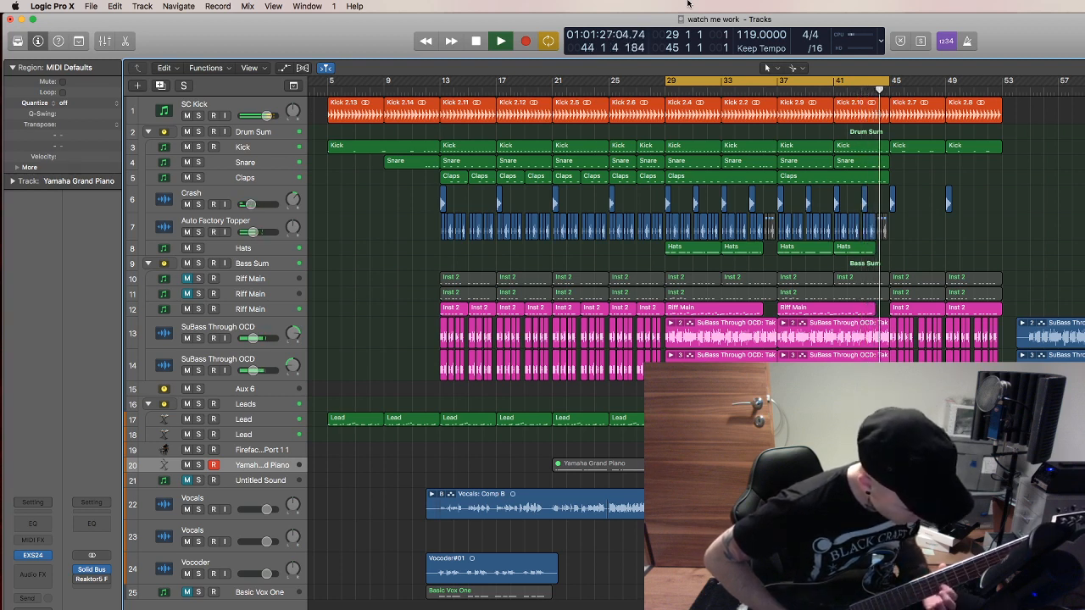
key(space)
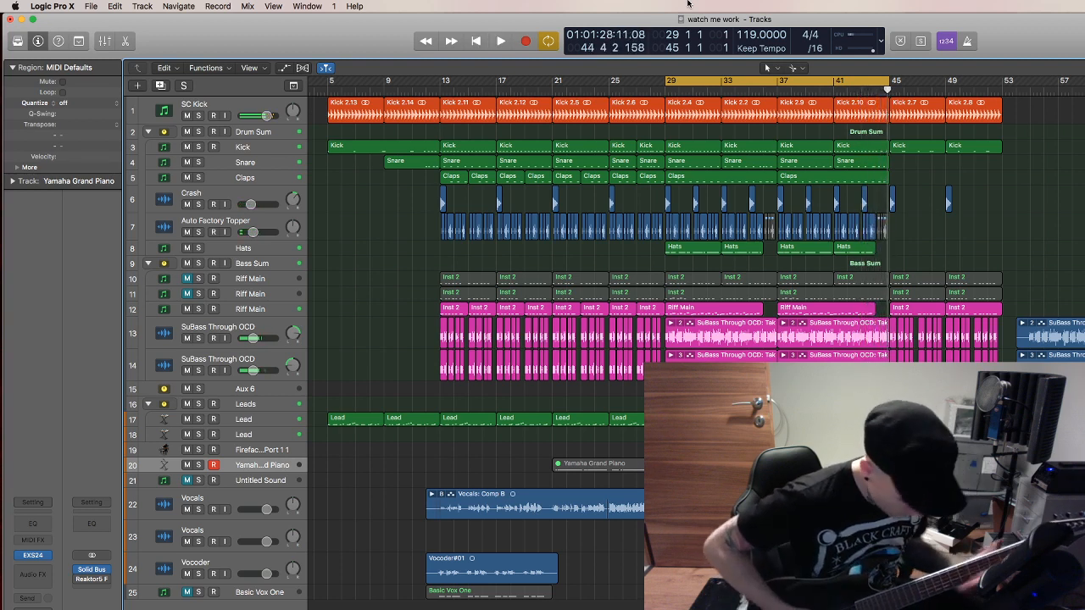
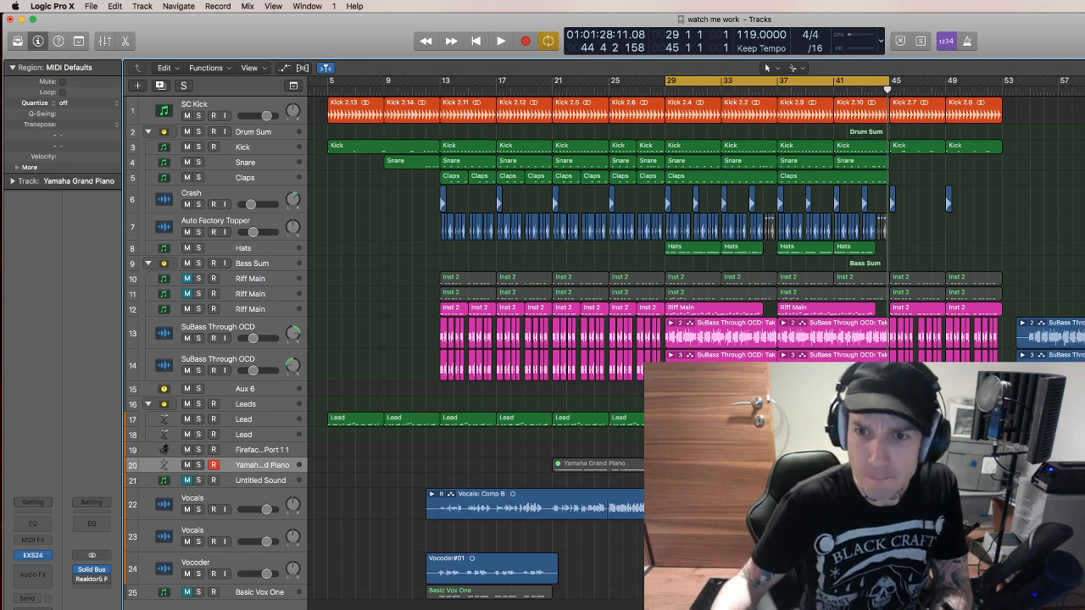
key(space)
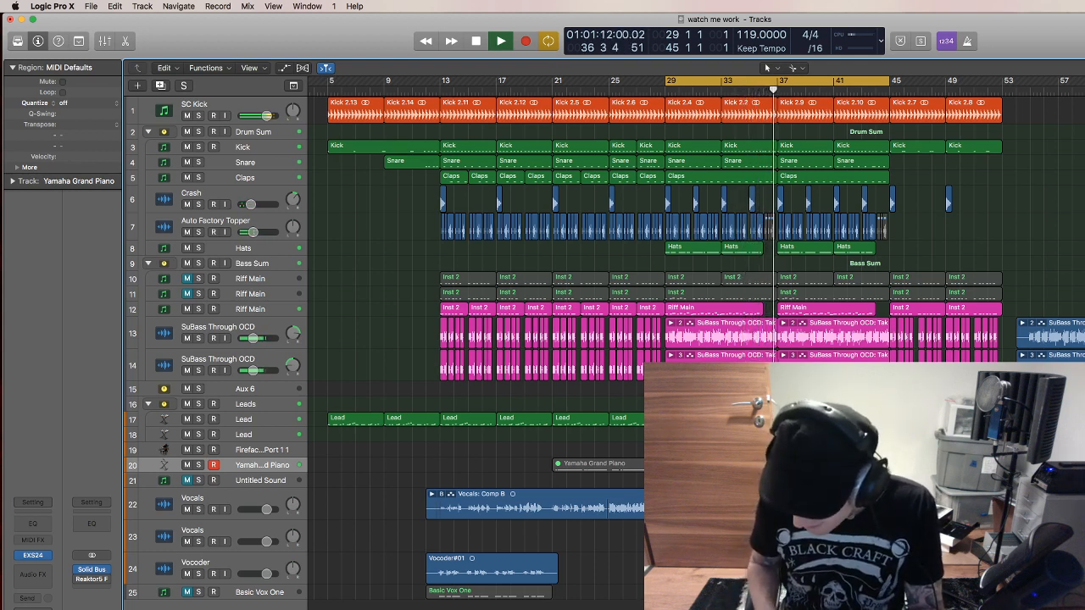
key(space)
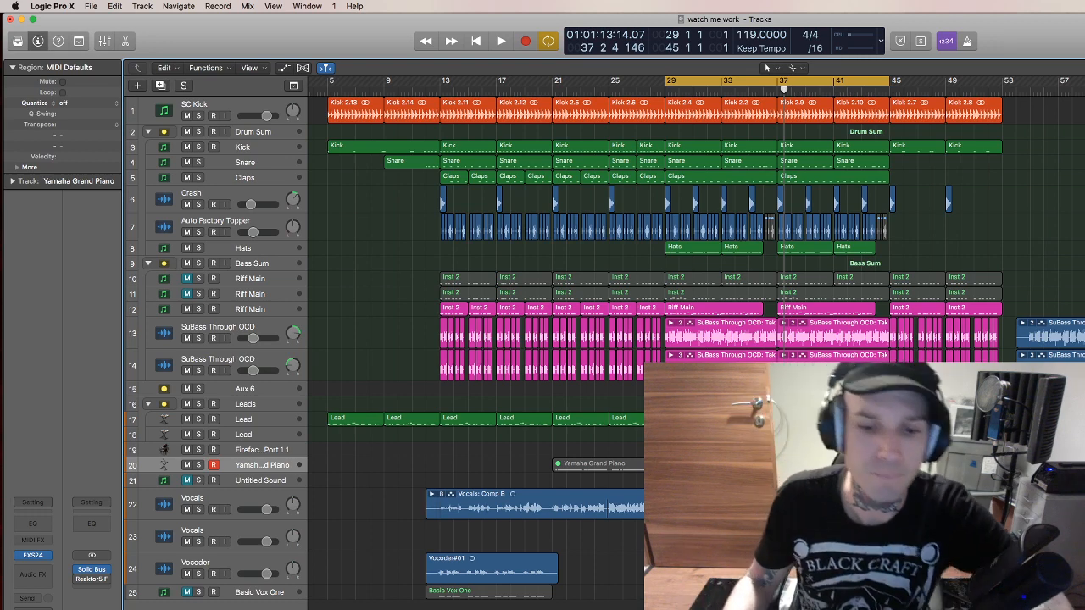
Switch to Firefox and request to end the Watch Me Work | Episode 2 live stream in YouTube Studio.
mouse_move(8, 292)
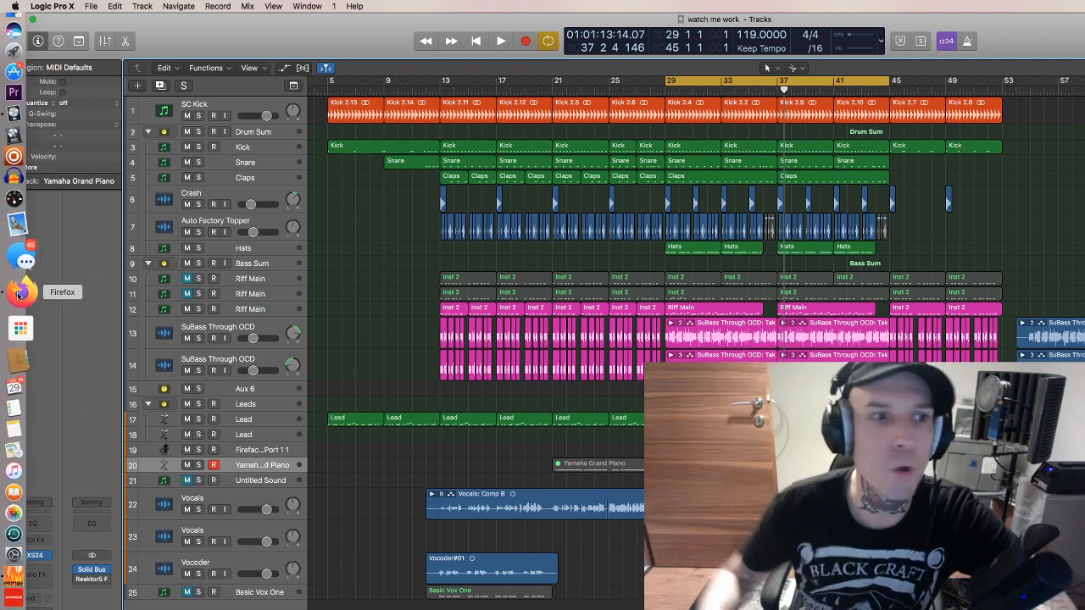
click(19, 294)
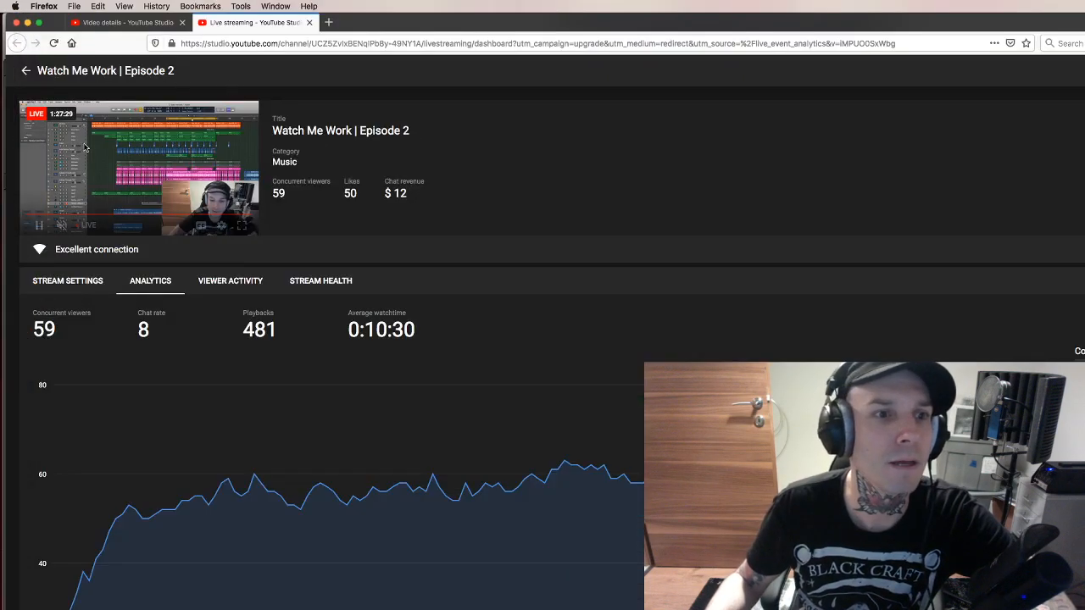
click(1084, 70)
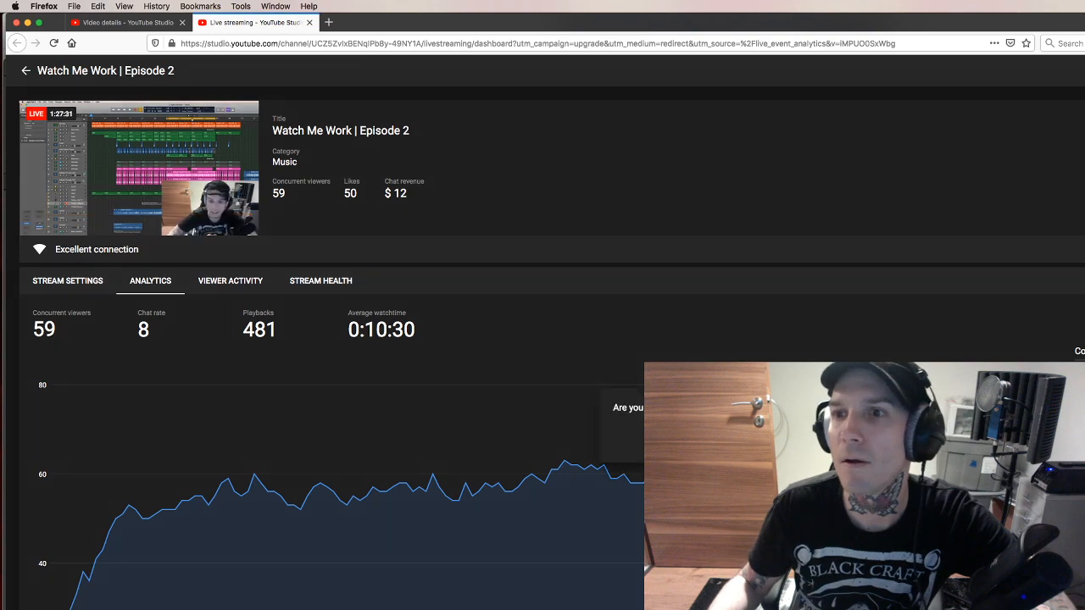